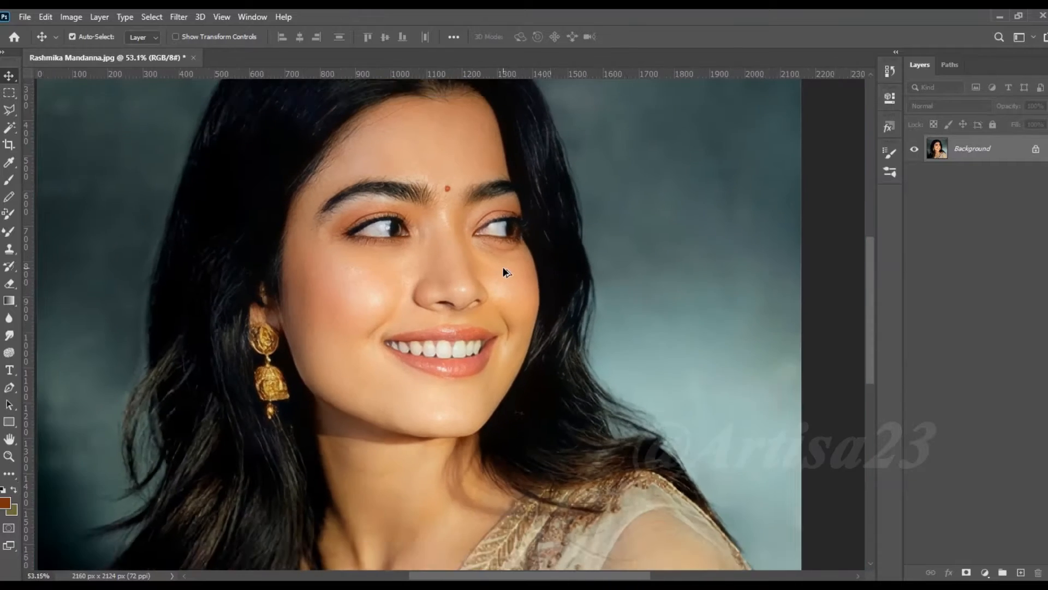
Start a Pen tool path at the photo's lower-left edge and trace the loose hair strands beside the shoulder.
key(p)
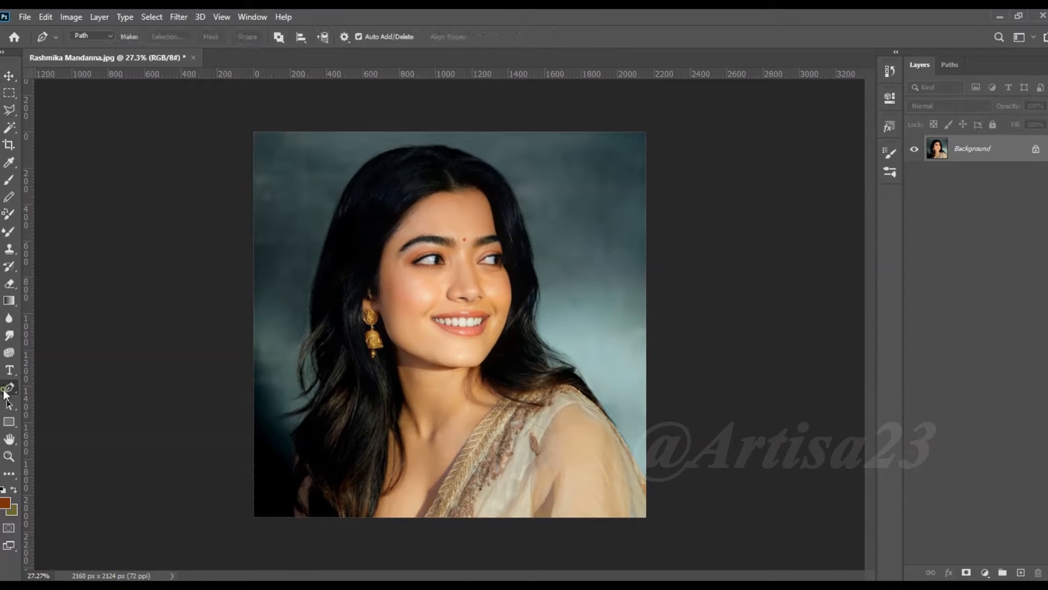
scroll(368, 311, up, 4)
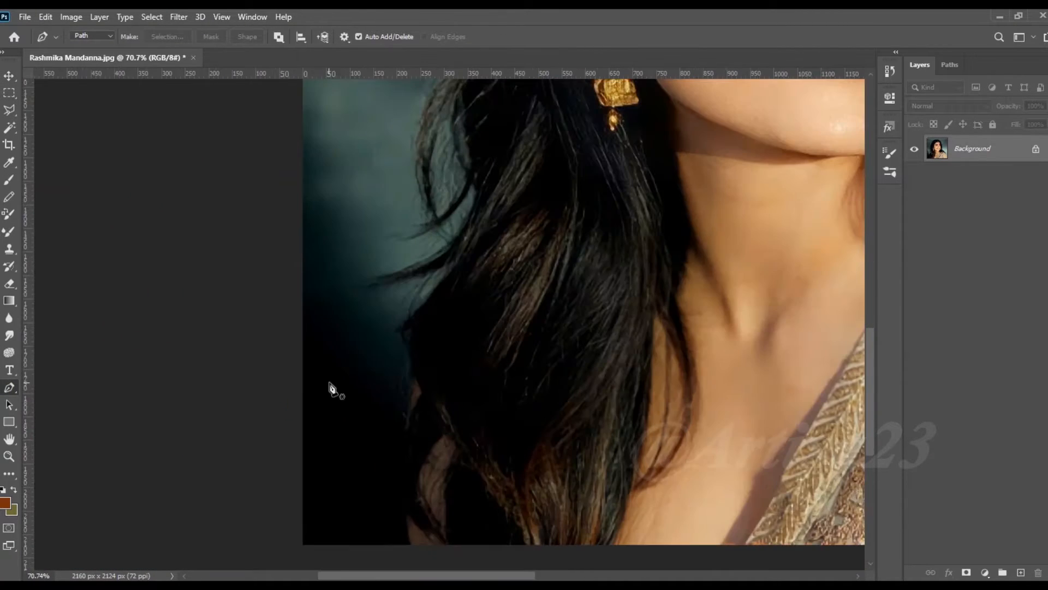
click(304, 482)
click(347, 382)
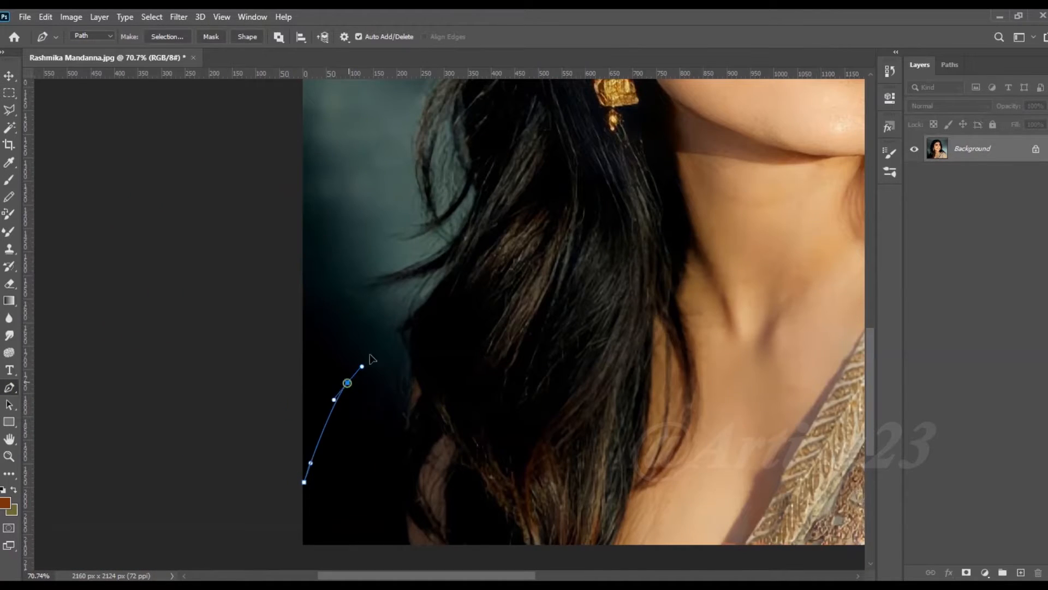
click(396, 330)
scroll(432, 292, up, 1)
click(319, 305)
drag(418, 254, 460, 220)
drag(465, 206, 449, 255)
click(449, 238)
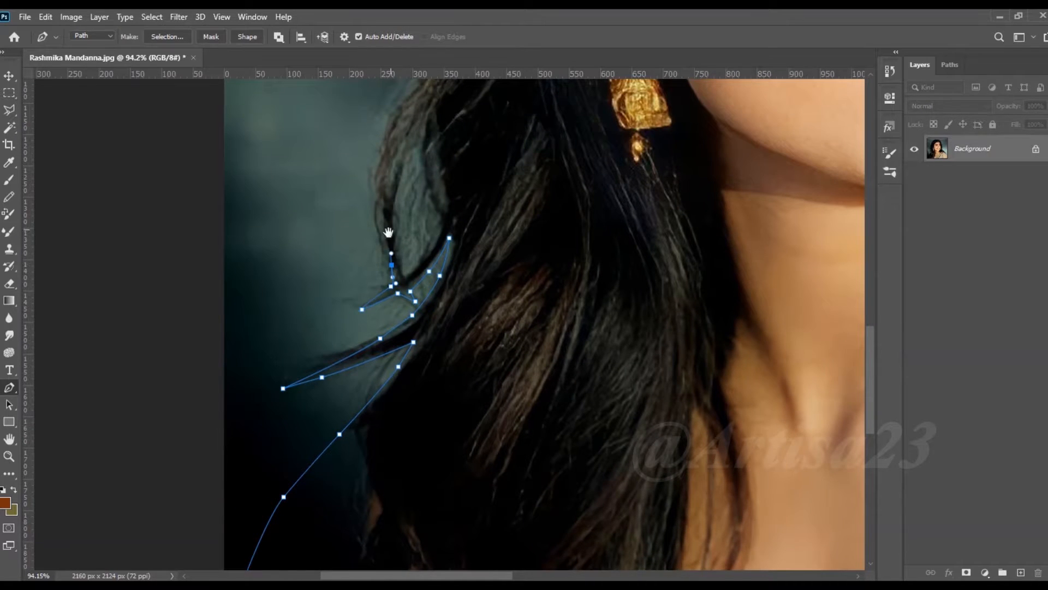
Continue the path up the outer edge of the hair on the photo's left side to near the crown.
drag(390, 228, 392, 328)
drag(421, 176, 368, 306)
click(368, 295)
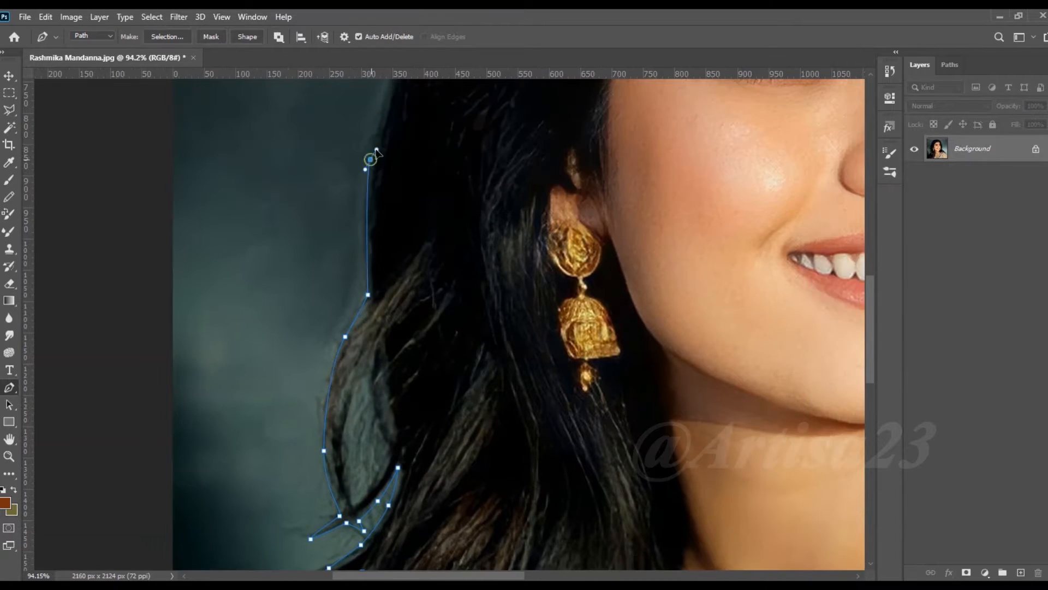
drag(369, 223, 353, 306)
drag(391, 112, 324, 349)
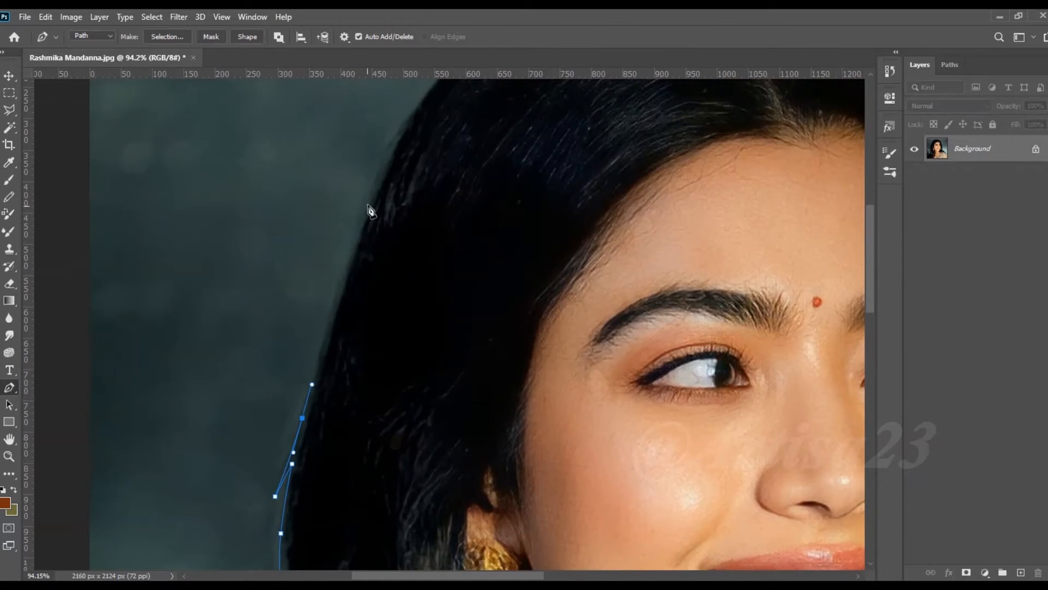
drag(372, 200, 385, 166)
drag(385, 166, 239, 415)
Trace the path over the top of the head along the hair outline.
drag(331, 289, 479, 228)
key(ctrl+z)
scroll(463, 237, up, 2)
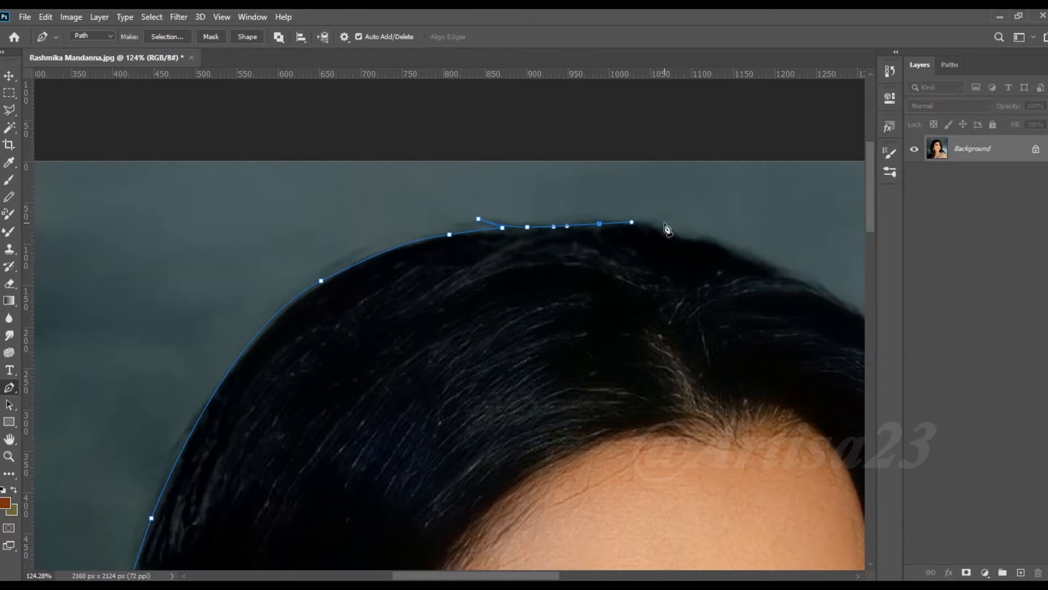
drag(702, 238, 713, 243)
drag(749, 256, 769, 264)
drag(827, 281, 569, 241)
key(ctrl+z)
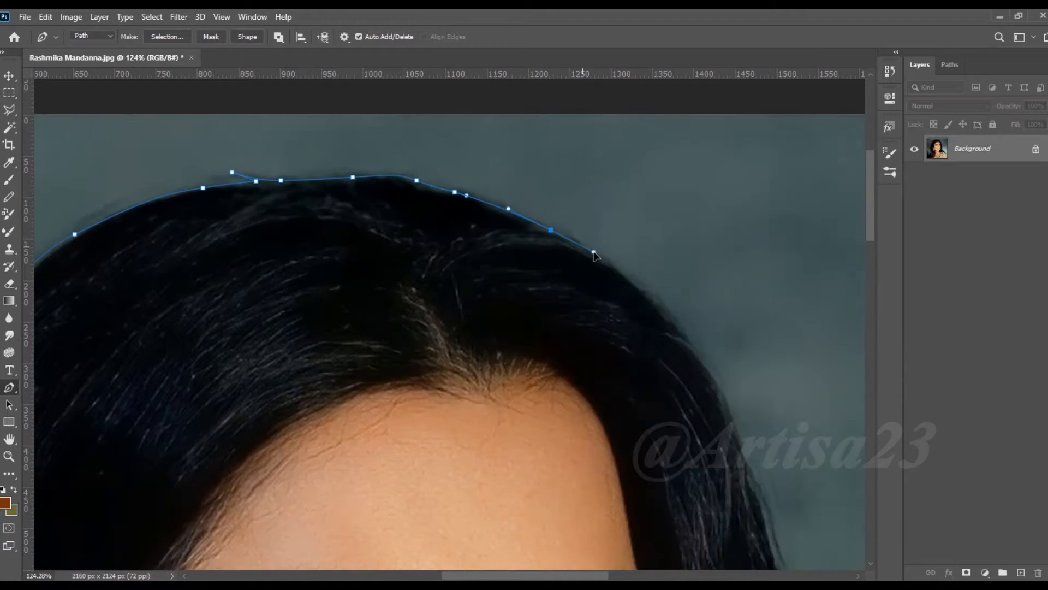
Continue the path down the hair outline on the photo's right side to nose level.
drag(696, 348, 698, 352)
drag(734, 427, 585, 279)
drag(585, 280, 608, 336)
drag(620, 365, 524, 236)
drag(539, 291, 551, 323)
drag(563, 375, 540, 273)
drag(543, 306, 543, 328)
drag(571, 436, 578, 472)
drag(578, 472, 584, 255)
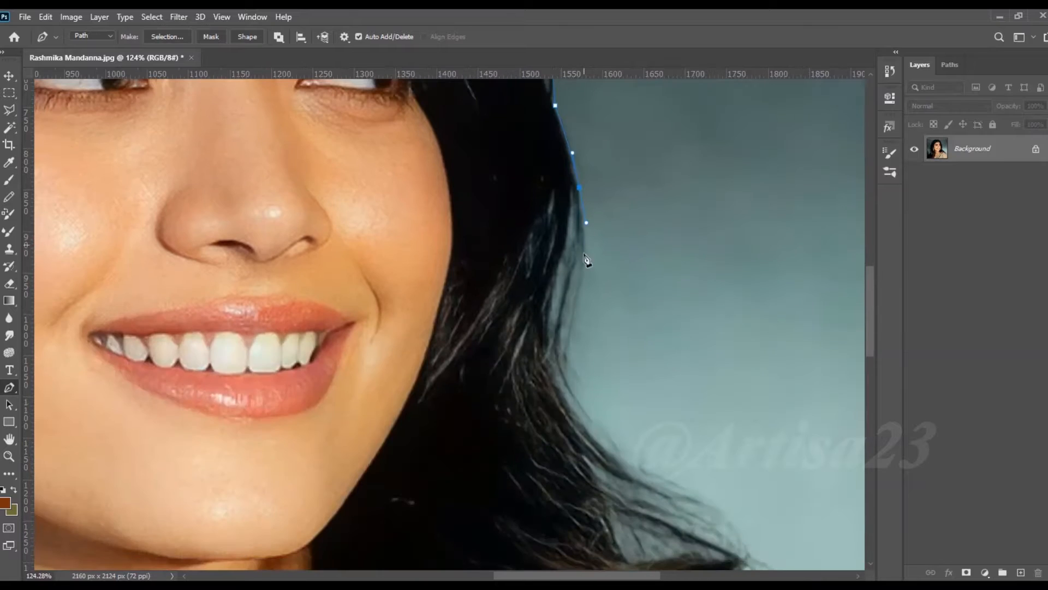
Trace the path along the wavy hair beside the jaw and out to the strand tips above the shoulder.
click(576, 293)
drag(566, 367, 567, 385)
drag(579, 478, 568, 374)
drag(579, 315, 590, 328)
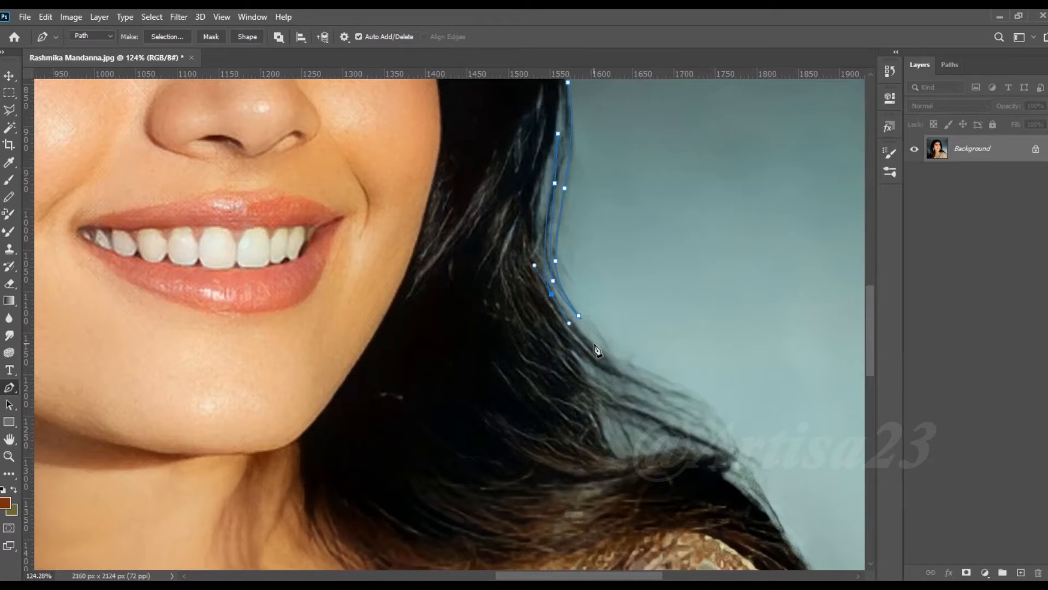
drag(598, 347, 612, 355)
drag(686, 399, 511, 266)
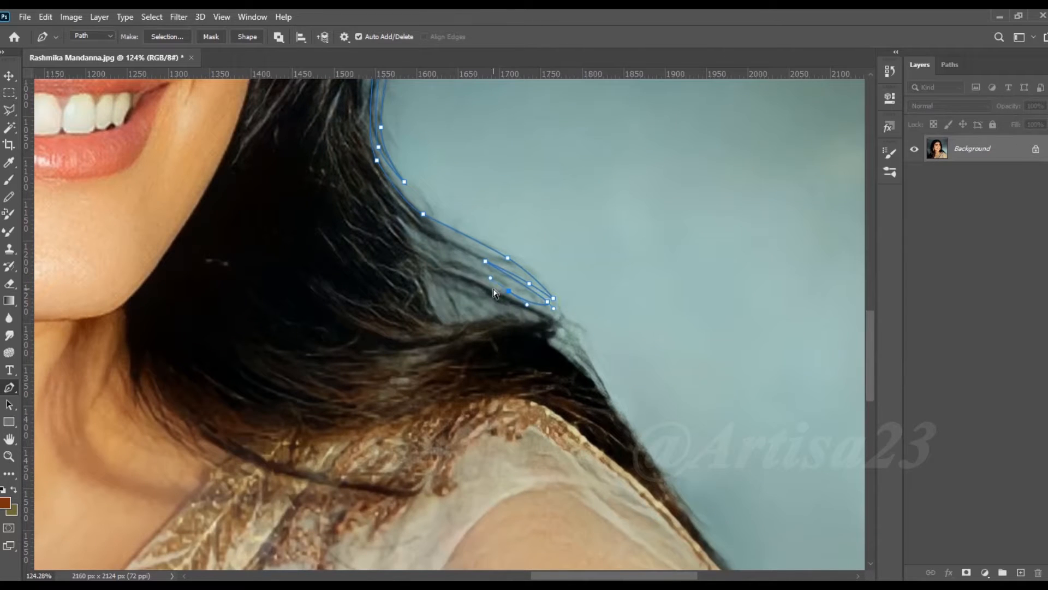
Follow the hair over the shoulder and the sleeve edge with the path until it passes the photo's right edge.
click(543, 311)
drag(582, 351, 595, 370)
drag(597, 371, 491, 241)
drag(503, 262, 515, 280)
drag(531, 302, 541, 315)
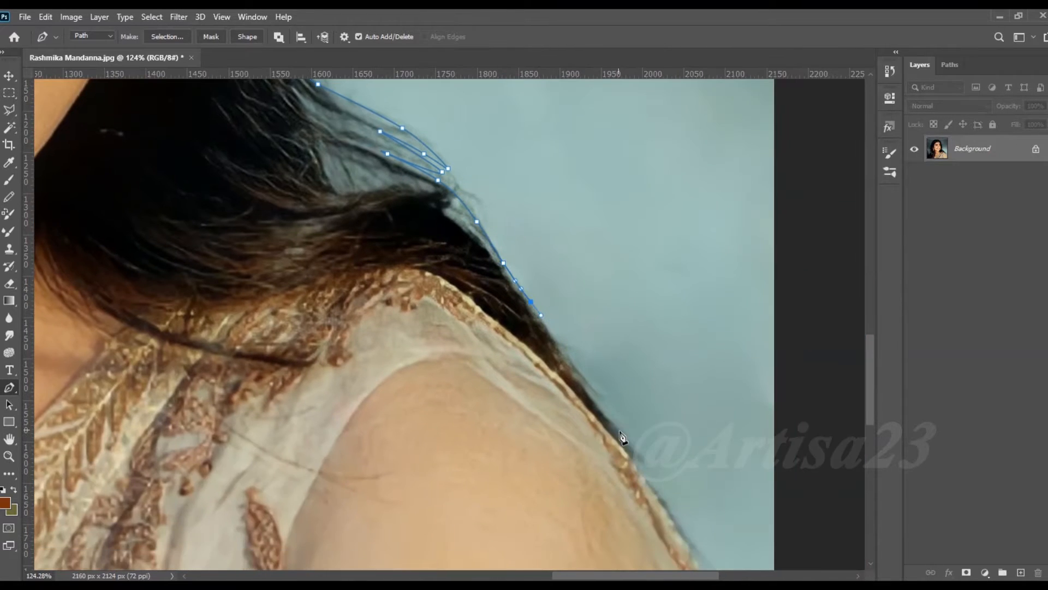
drag(619, 431, 636, 449)
drag(668, 488, 569, 332)
click(585, 383)
drag(653, 500, 566, 283)
click(567, 284)
click(604, 345)
Close the path around the outside of the photo's lower edge and convert it to a selection.
scroll(627, 300, down, 10)
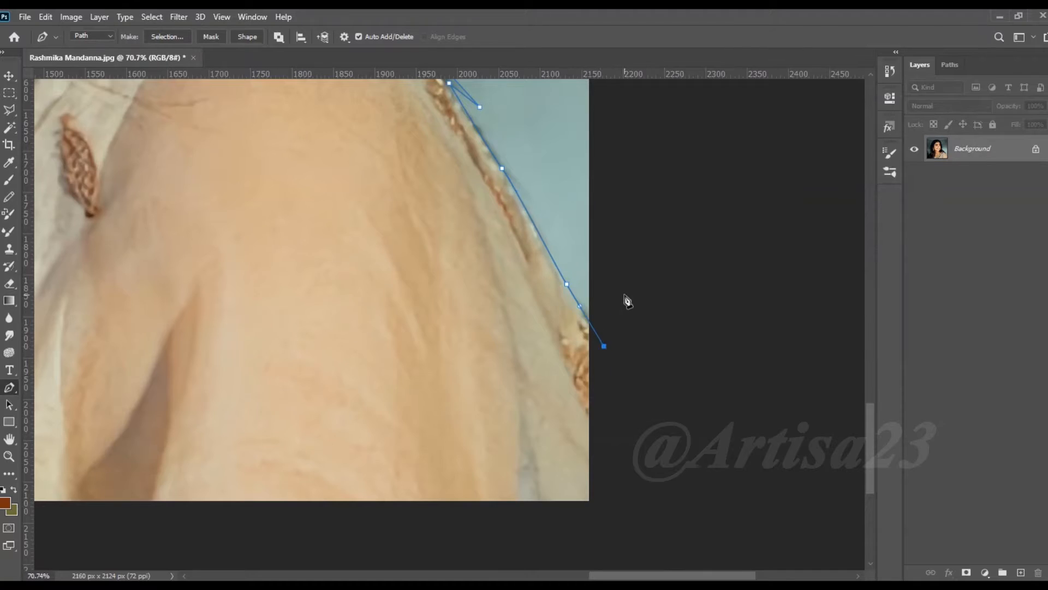
click(614, 476)
click(287, 482)
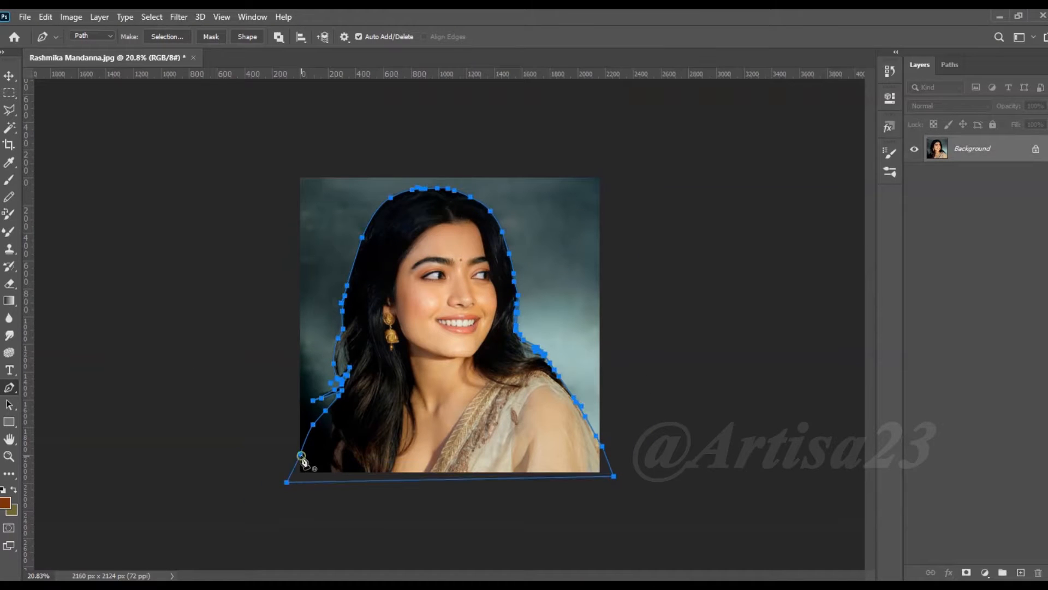
click(302, 461)
scroll(450, 325, up, 3)
right_click(418, 274)
click(468, 335)
click(603, 161)
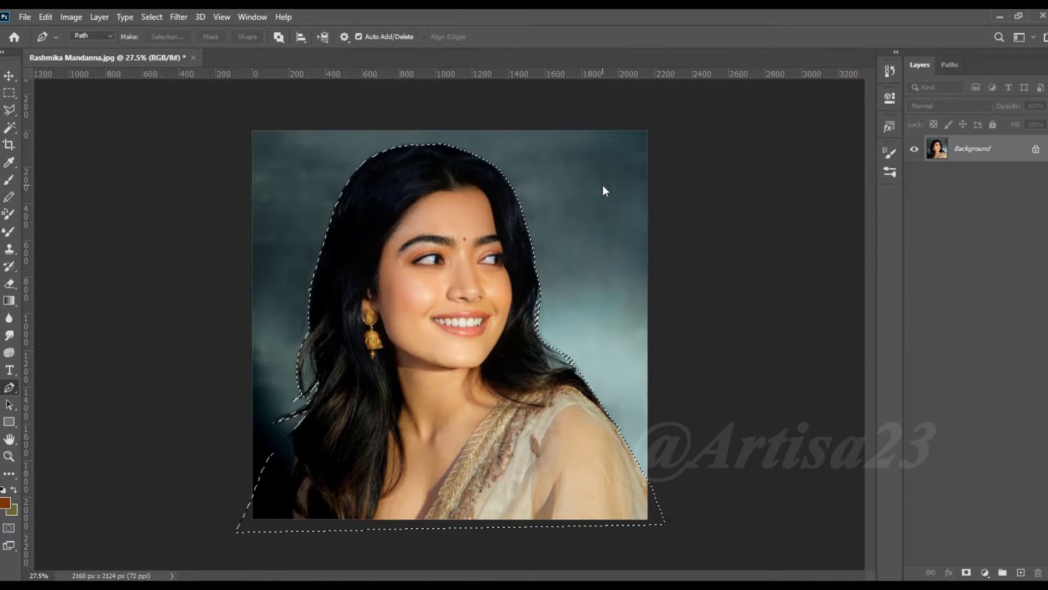
Copy the selected woman to a new layer named 01 and unlock the Background layer.
key(ctrl+j)
click(1036, 176)
scroll(502, 307, down, 2)
scroll(503, 306, up, 2)
click(966, 153)
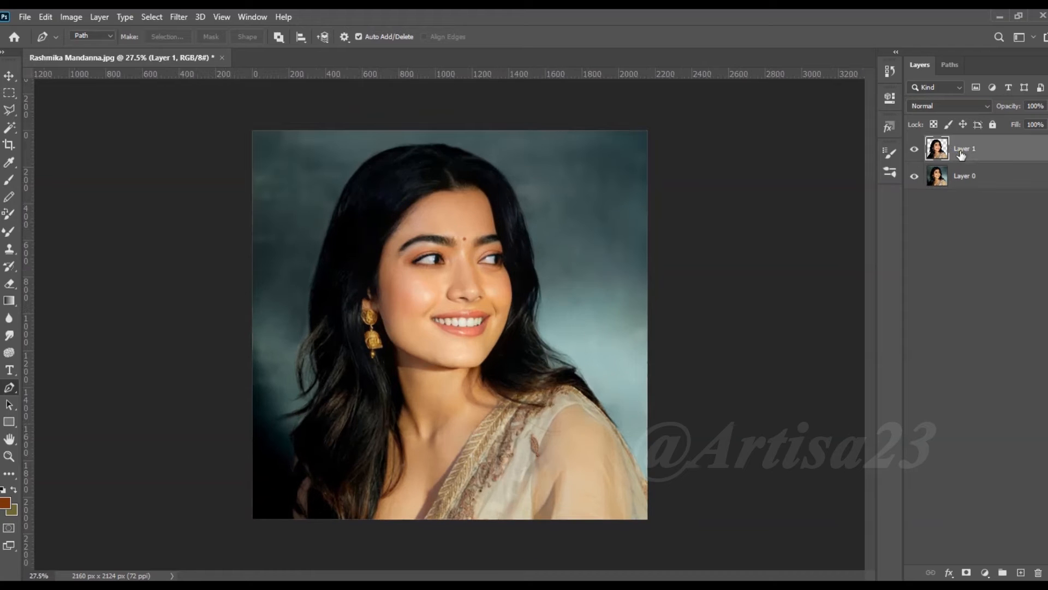
click(1015, 154)
Widen the canvas on both sides of the photo to 3456 x 2177 px with the Crop tool.
scroll(542, 339, up, 3)
scroll(543, 339, down, 2)
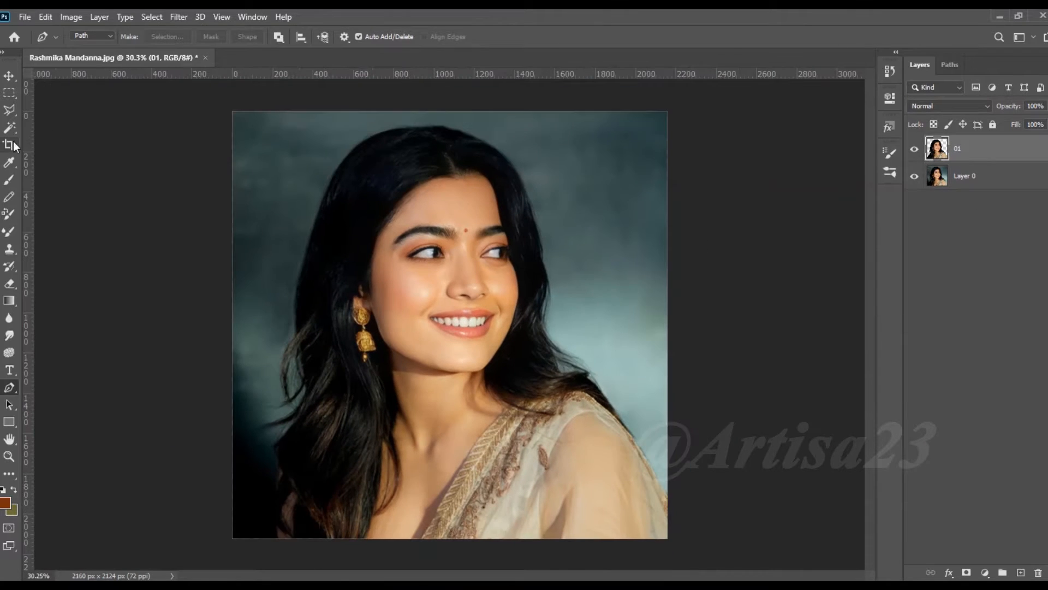
click(9, 144)
drag(670, 342, 806, 325)
key(Return)
Add a layer beneath layer 01 and fill it with a muted teal sampled from the photo's background.
click(969, 165)
click(1020, 572)
click(9, 179)
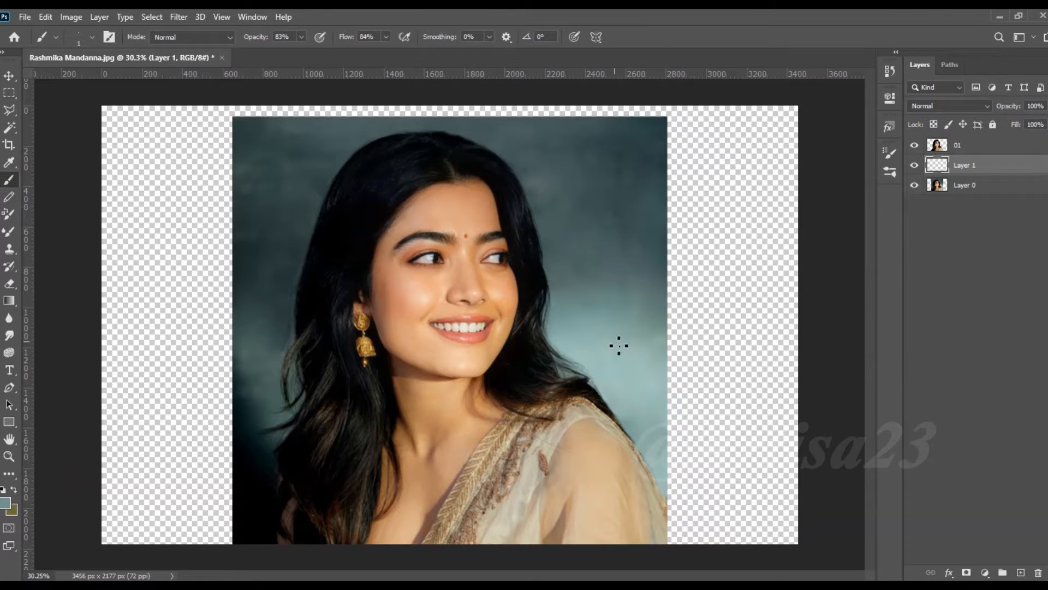
key(alt+BackSpace)
scroll(620, 337, down, 3)
Apply Levels to layer 01 with the input black point at 24 and the white point at 238.
click(1004, 145)
click(73, 17)
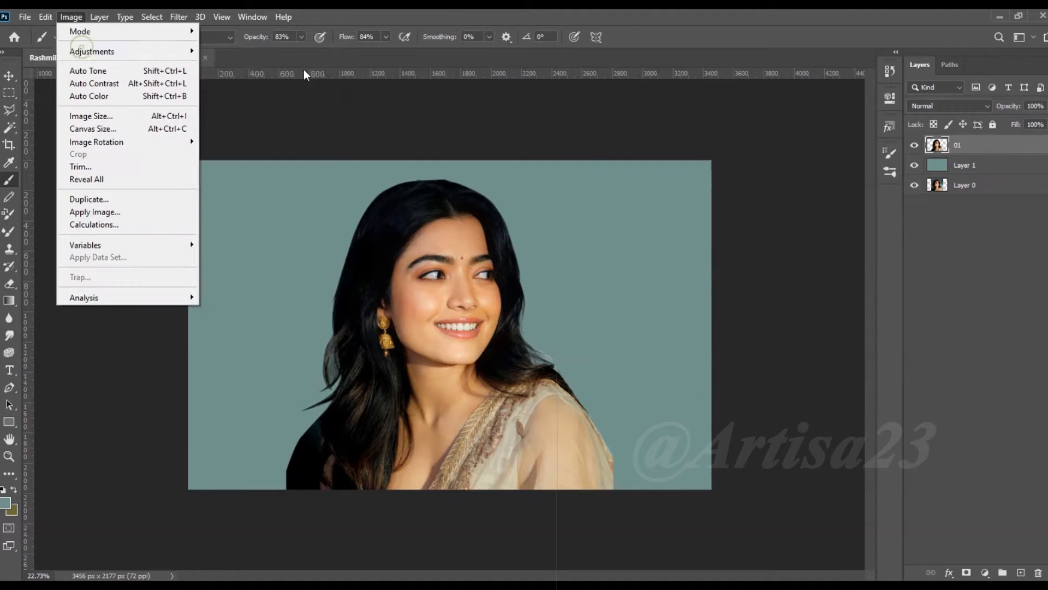
mouse_move(163, 51)
click(240, 72)
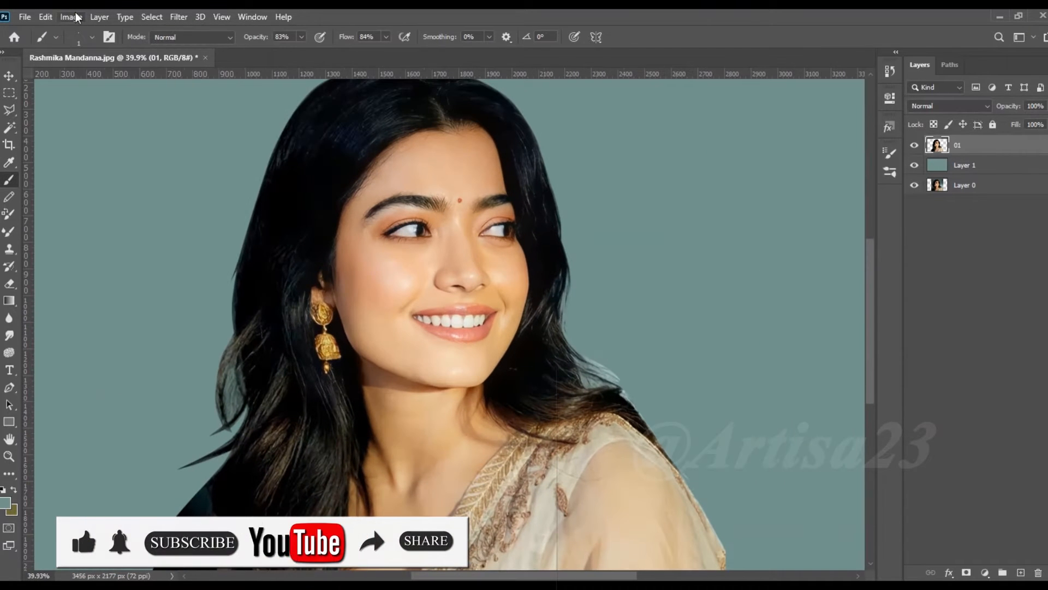
click(73, 16)
mouse_move(164, 52)
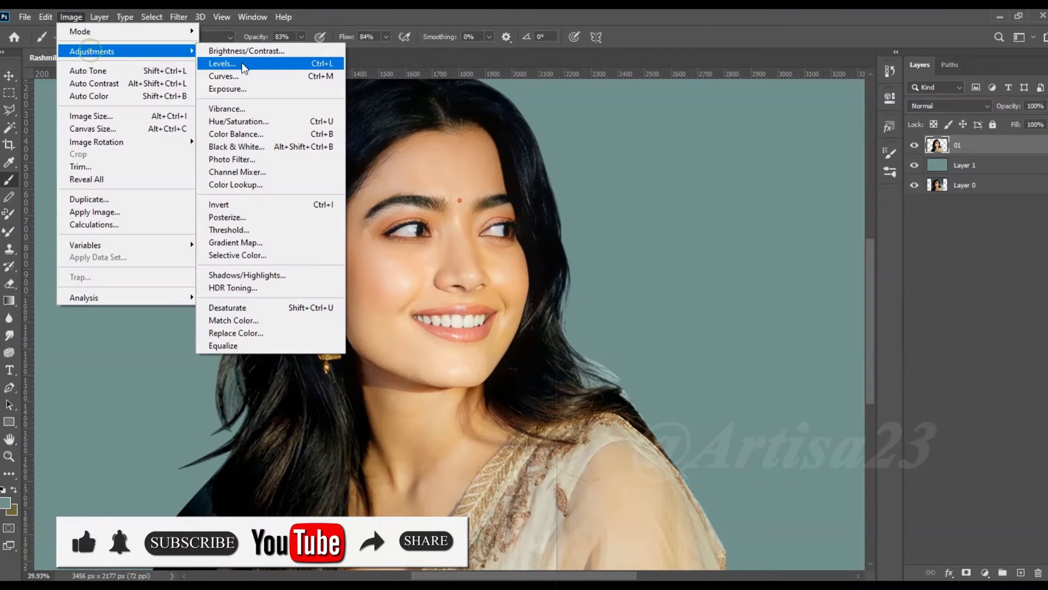
click(243, 65)
drag(585, 258, 602, 258)
drag(755, 257, 742, 257)
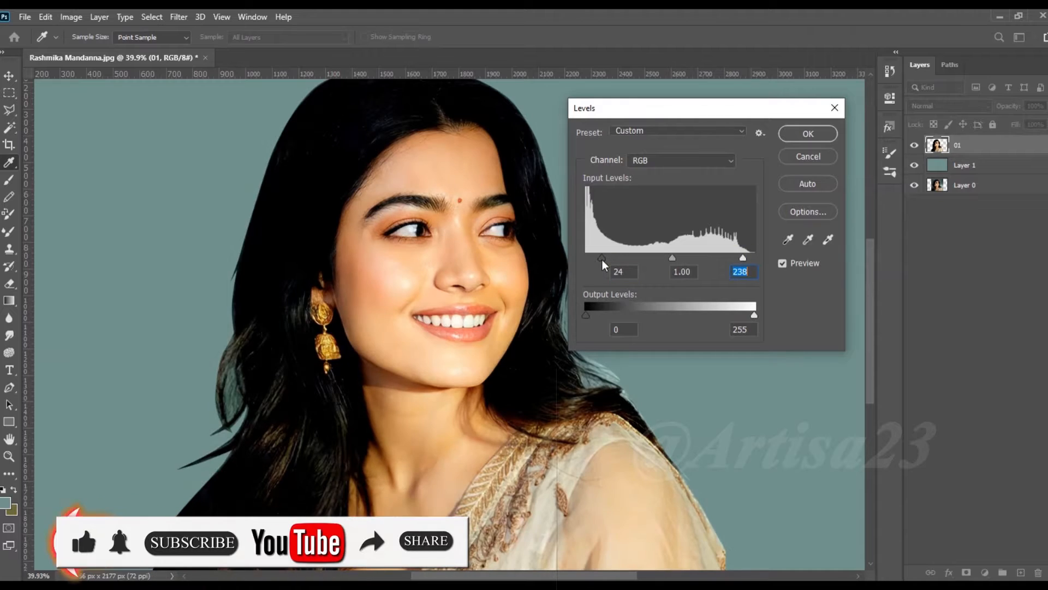
click(603, 258)
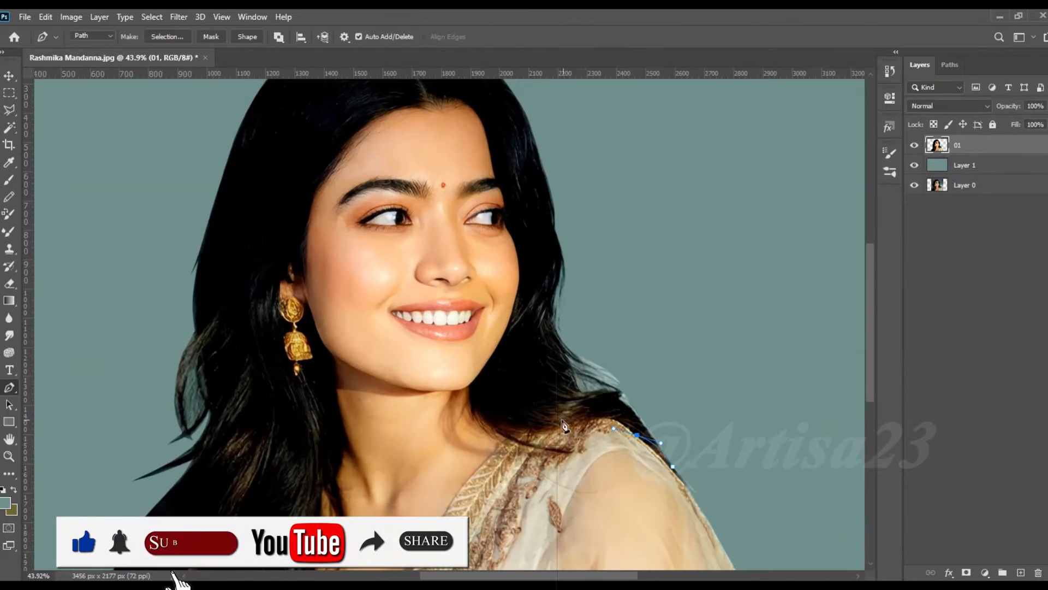
Trace a Pen tool path along the inner hair edge from the shoulder past the chin and cheek to the parting.
key(ctrl+z)
drag(630, 424, 611, 413)
mouse_move(561, 421)
mouse_down()
mouse_move(529, 421)
mouse_move(479, 397)
mouse_up()
drag(515, 309, 523, 282)
drag(518, 234, 489, 123)
drag(490, 123, 495, 207)
drag(470, 203, 457, 203)
Continue the hair path down the forehead hairline, past the earring and along the neck to the lower strands.
drag(423, 213, 391, 226)
drag(351, 269, 335, 307)
drag(300, 377, 295, 389)
drag(295, 427, 308, 471)
drag(322, 488, 329, 489)
click(333, 480)
scroll(332, 480, down, 4)
drag(389, 423, 383, 444)
drag(358, 496, 350, 515)
drag(347, 536, 348, 540)
Complete the hair path by looping it around the outside of the hair back to its start at the shoulder.
scroll(348, 540, down, 3)
click(265, 484)
click(272, 499)
drag(312, 344, 314, 333)
drag(339, 214, 353, 191)
drag(475, 163, 503, 177)
drag(543, 221, 551, 252)
click(581, 403)
Convert the hair path to a selection and copy the hair to a new layer.
right_click(536, 239)
click(576, 295)
click(591, 155)
key(ctrl+j)
Brighten the highlights of the hair layer with Curves.
scroll(445, 309, up, 2)
click(71, 17)
mouse_move(90, 54)
click(223, 76)
drag(745, 376, 721, 358)
click(1007, 258)
Select the upper part of the hair with a rectangular marquee, brighten it further with Curves, and deselect.
scroll(420, 157, up, 2)
scroll(418, 156, down, 2)
click(8, 93)
scroll(490, 233, down, 1)
drag(318, 137, 537, 285)
click(71, 17)
mouse_move(137, 55)
click(223, 76)
drag(745, 376, 713, 354)
click(1007, 258)
key(ctrl+d)
Select the lower-left part of the hair with a rectangular marquee and brighten it with Curves.
scroll(433, 189, up, 4)
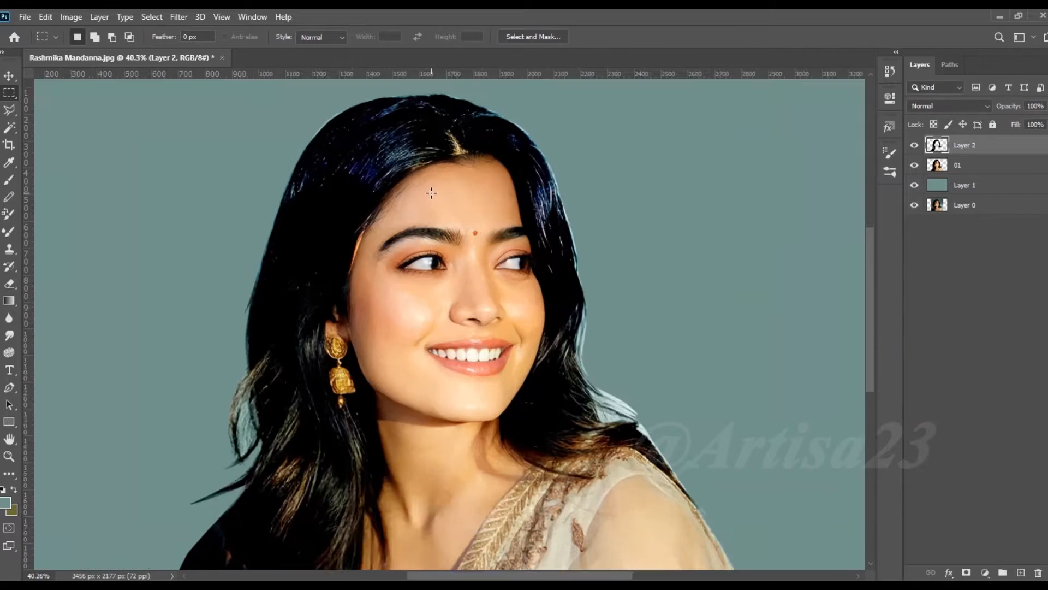
scroll(432, 189, down, 5)
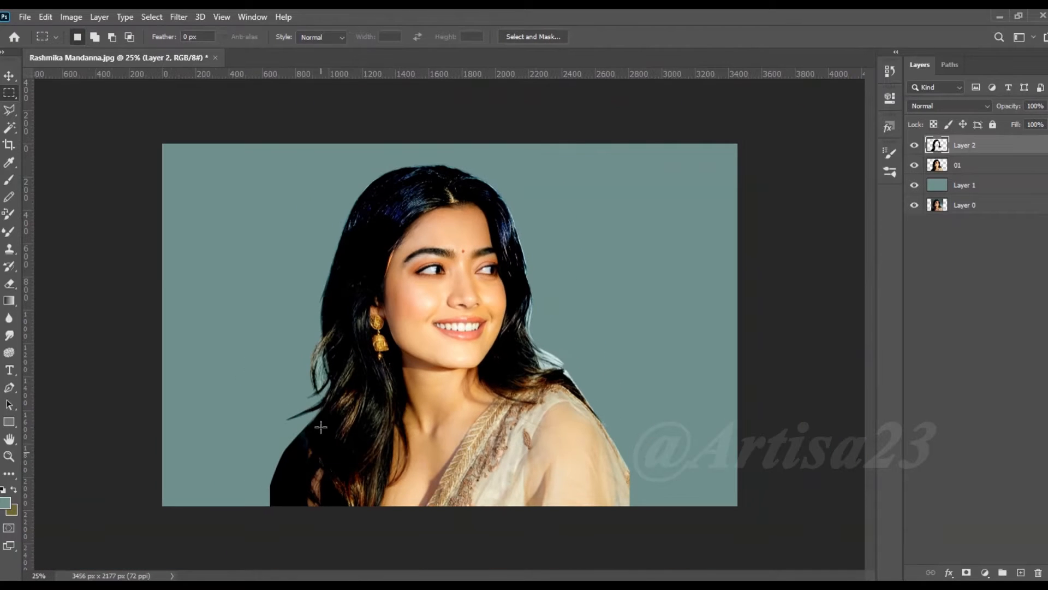
drag(259, 260, 416, 505)
click(71, 17)
mouse_move(90, 47)
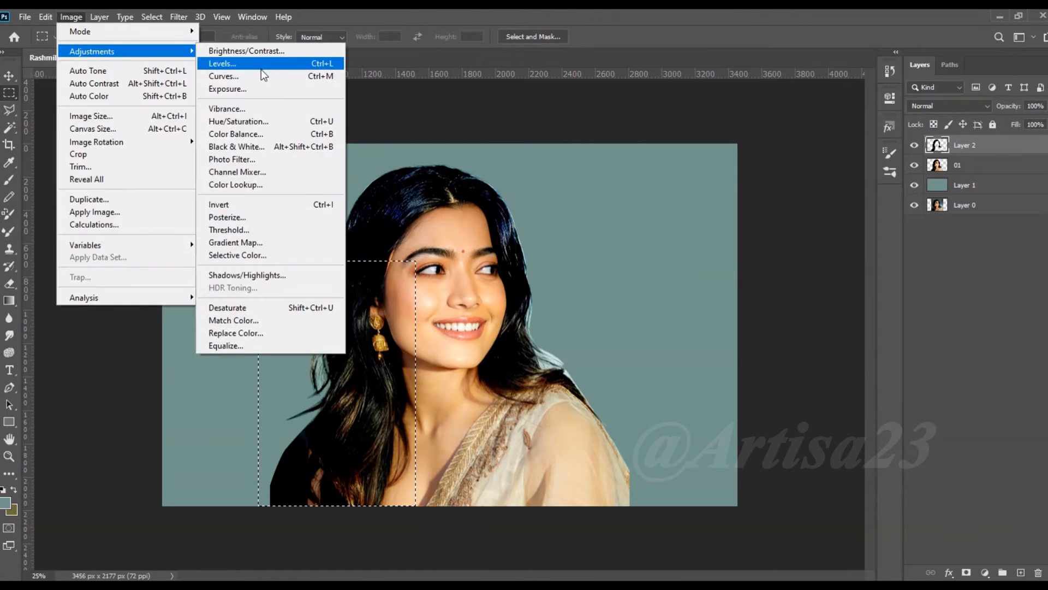
click(235, 76)
drag(758, 372, 730, 367)
key(Return)
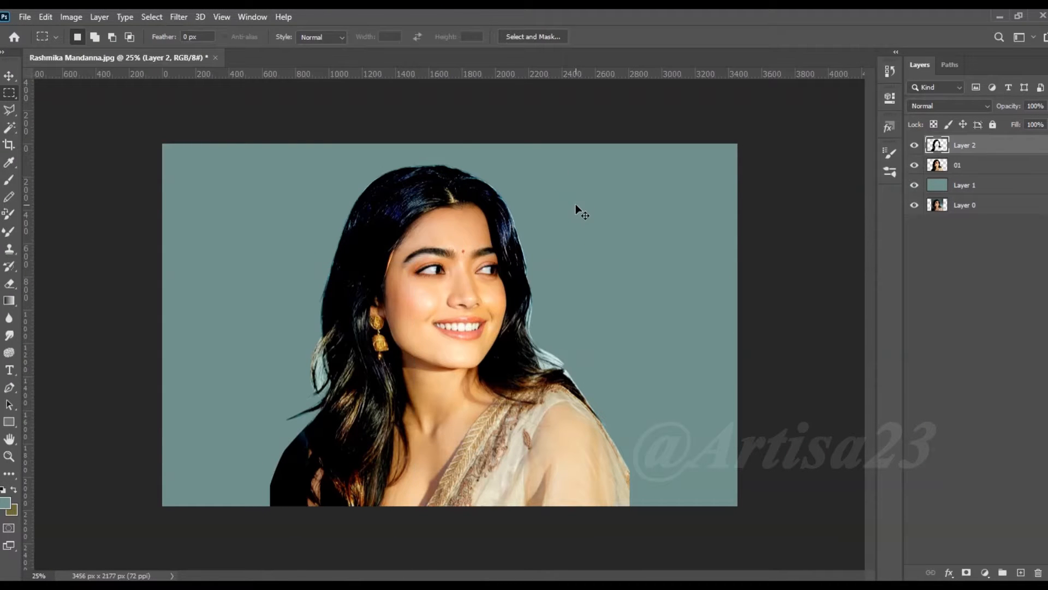
Save the document as a Photoshop file named Rashmika -01.
key(ctrl+shift+s)
drag(338, 269, 130, 275)
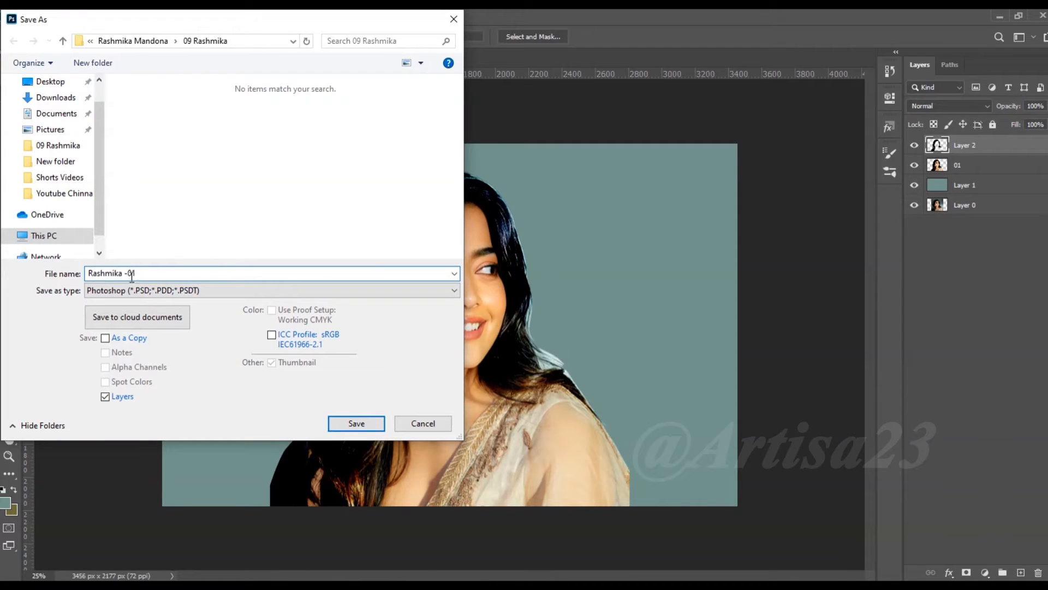
text(-01)
key(Return)
Erase the bright fringes around the outer strands and above the shoulder on the hair layer with a 90 px soft Eraser.
scroll(496, 214, up, 2)
click(9, 283)
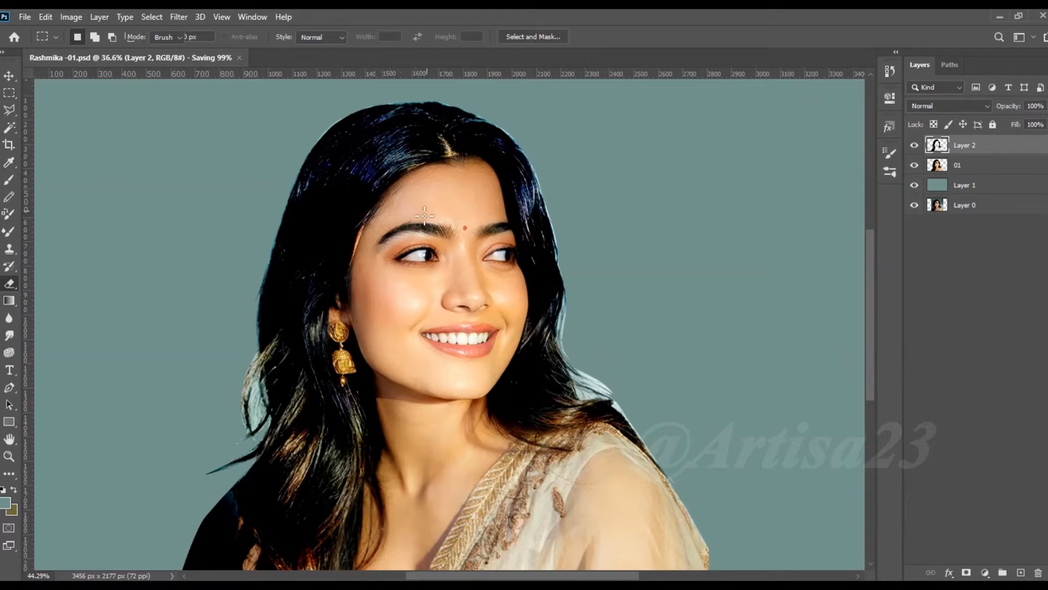
scroll(383, 226, up, 2)
scroll(332, 285, down, 2)
drag(382, 373, 453, 291)
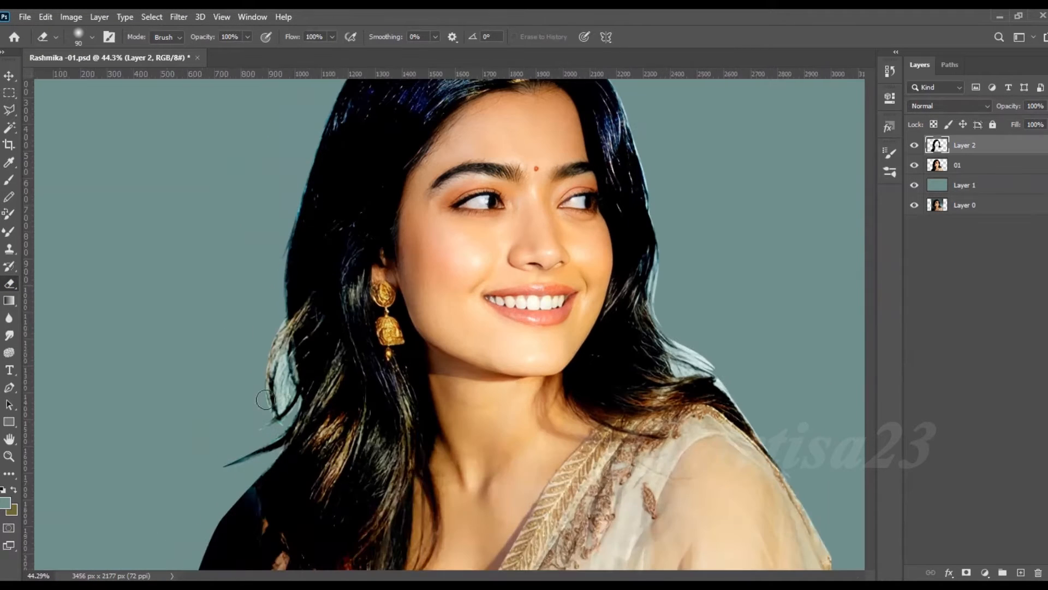
drag(745, 391, 717, 376)
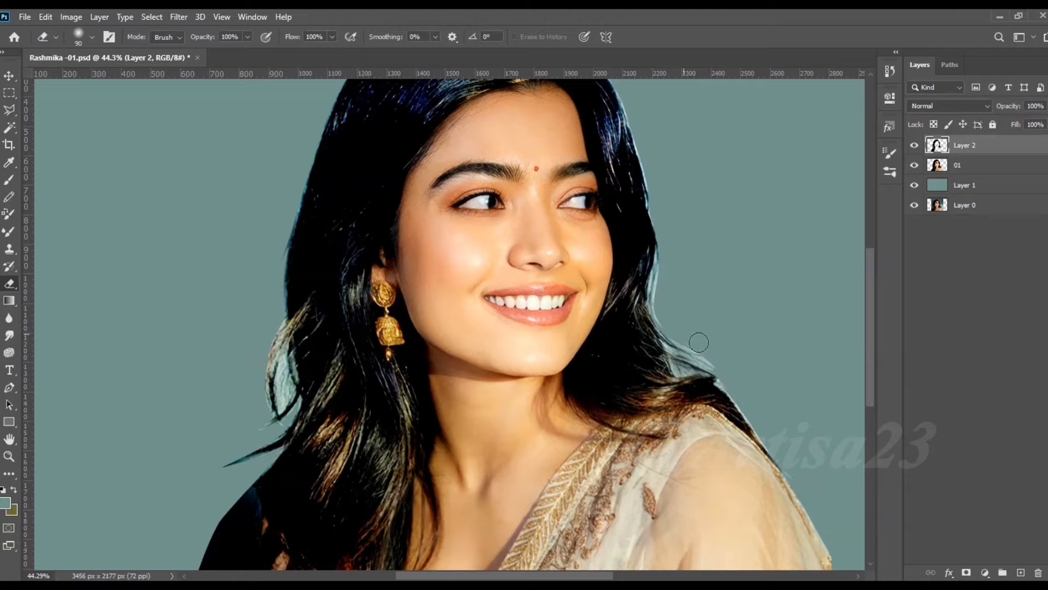
mouse_move(297, 374)
mouse_down()
mouse_move(267, 368)
mouse_move(280, 322)
mouse_up()
scroll(334, 310, down, 5)
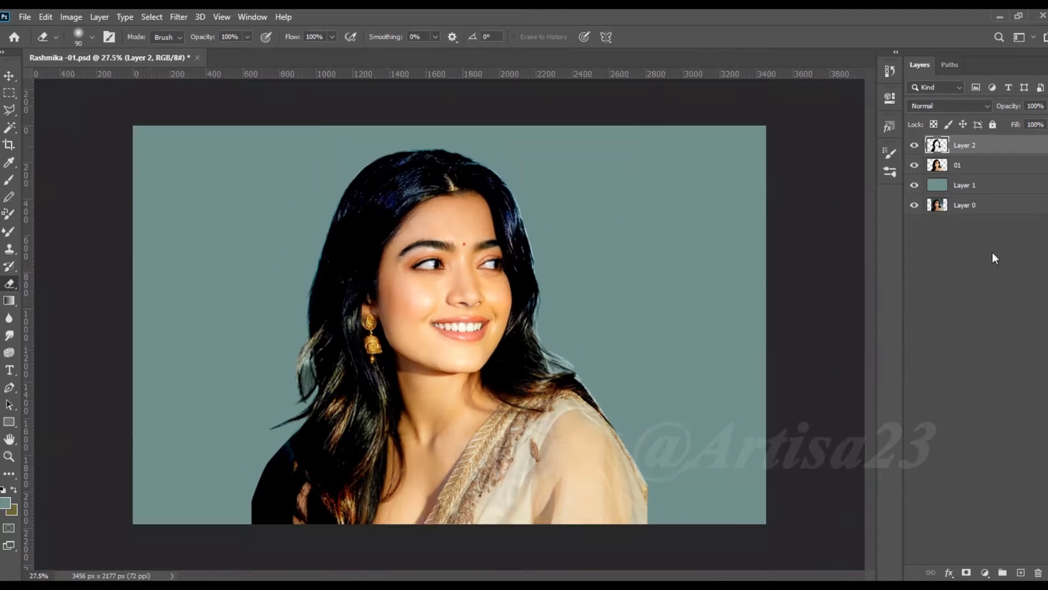
Set the Eraser opacity to 37% and soften the bright highlight at the parting on the hair layer.
click(977, 166)
scroll(734, 291, down, 2)
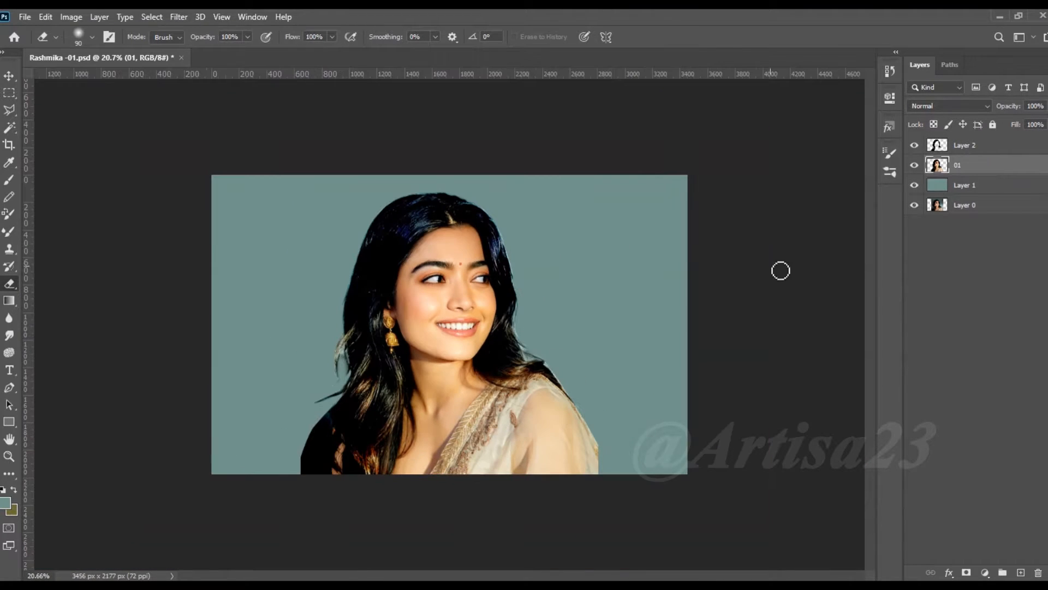
click(964, 145)
scroll(443, 161, up, 5)
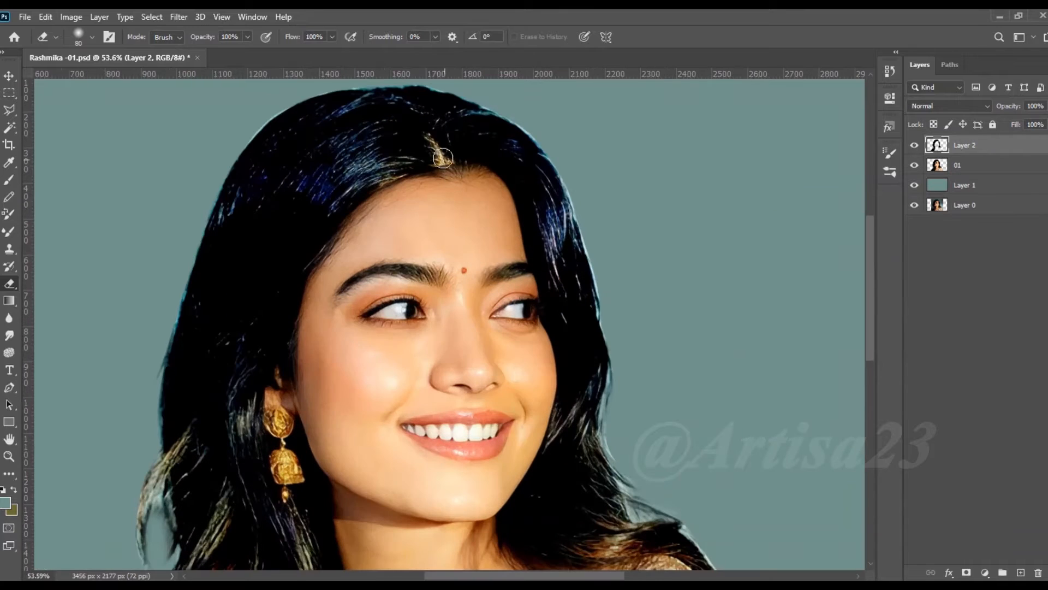
drag(248, 37, 212, 54)
Merge the hair layer and layer 01 into one layer.
scroll(441, 150, down, 4)
shift+click(967, 166)
right_click(967, 166)
click(849, 414)
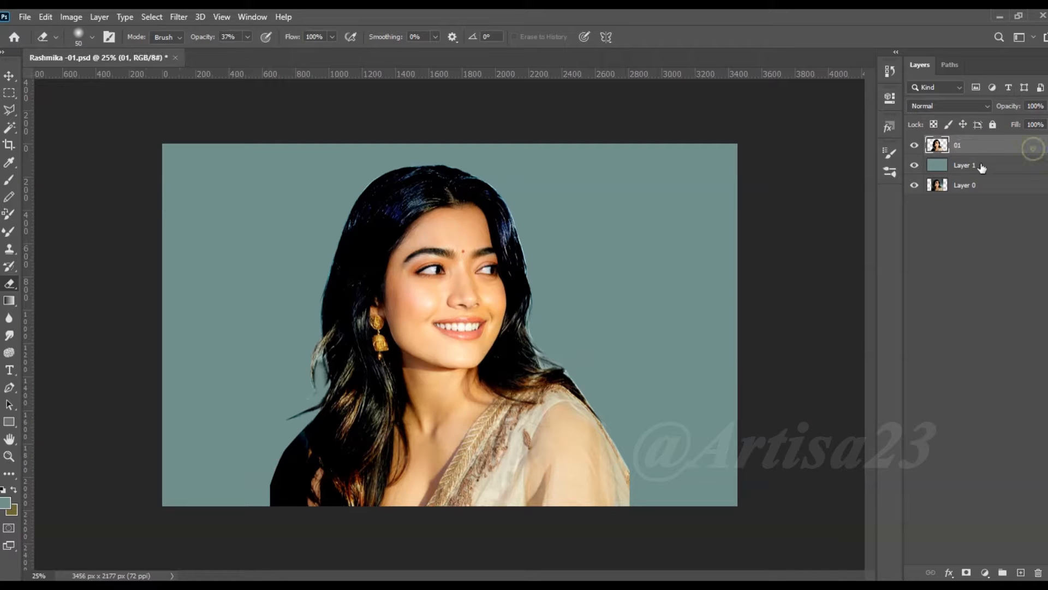
Rename the teal background layer BG and fill it with brown 816548 sampled from the portrait.
double_click(969, 164)
key(Return)
click(6, 502)
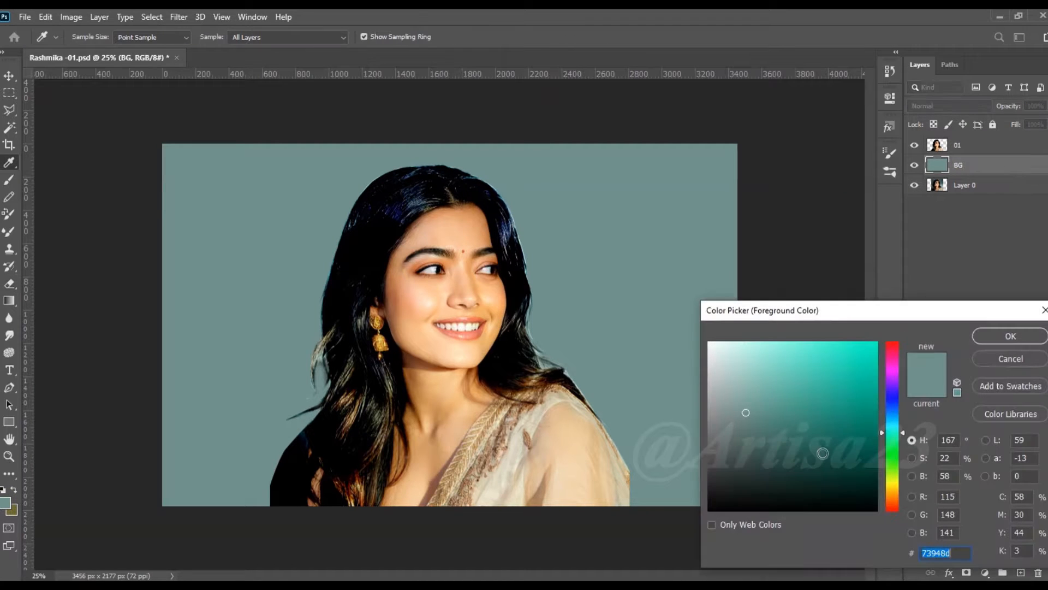
click(402, 448)
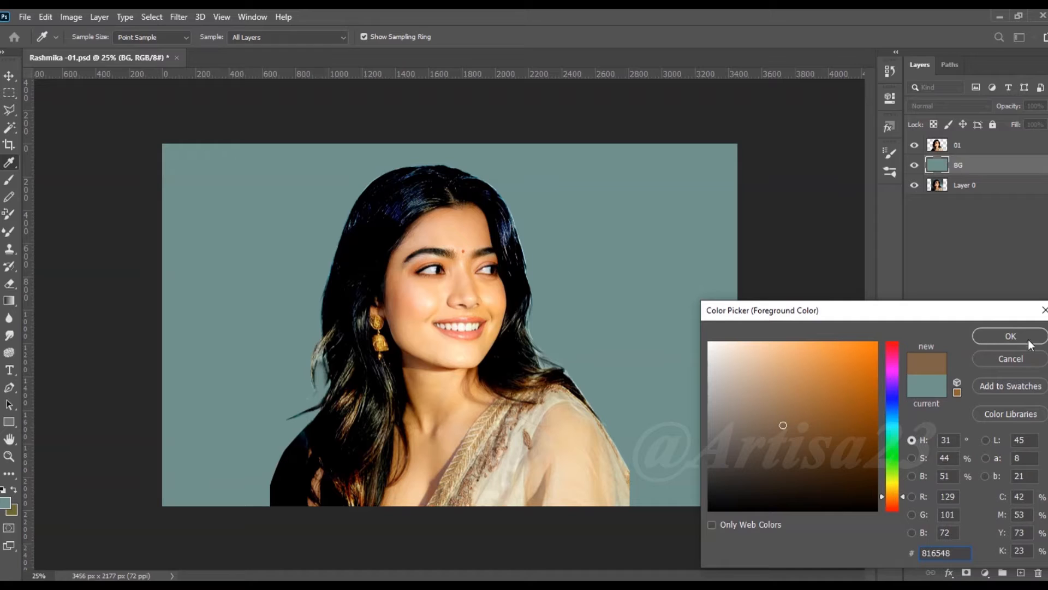
click(1015, 336)
key(alt+BackSpace)
Extend the canvas with the Crop tool at the sides and top to 3776 x 2235 px.
scroll(687, 322, down, 2)
key(c)
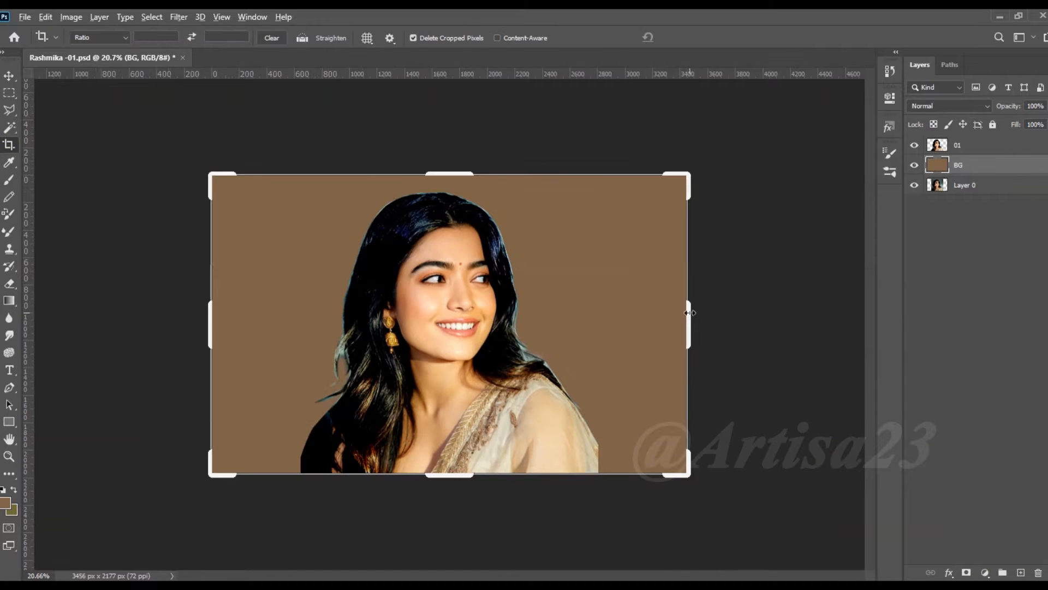
drag(688, 312, 709, 310)
drag(454, 176, 454, 170)
key(Return)
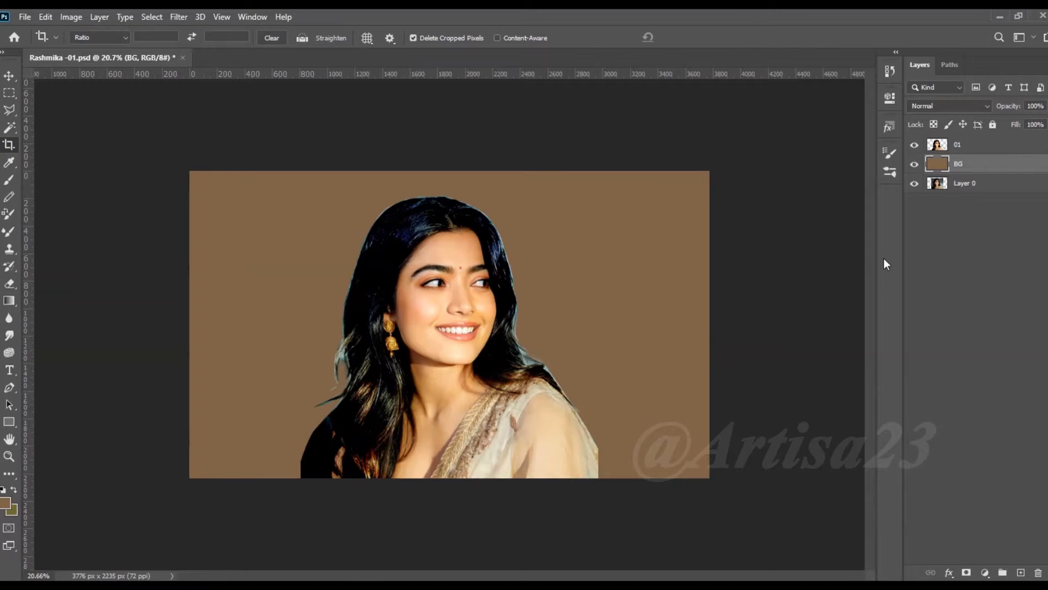
Duplicate layer 01 and sharpen the upper portrait with Unsharp Mask at 74% amount, 4.9 px radius and threshold 0.
key(v)
key(ctrl+j)
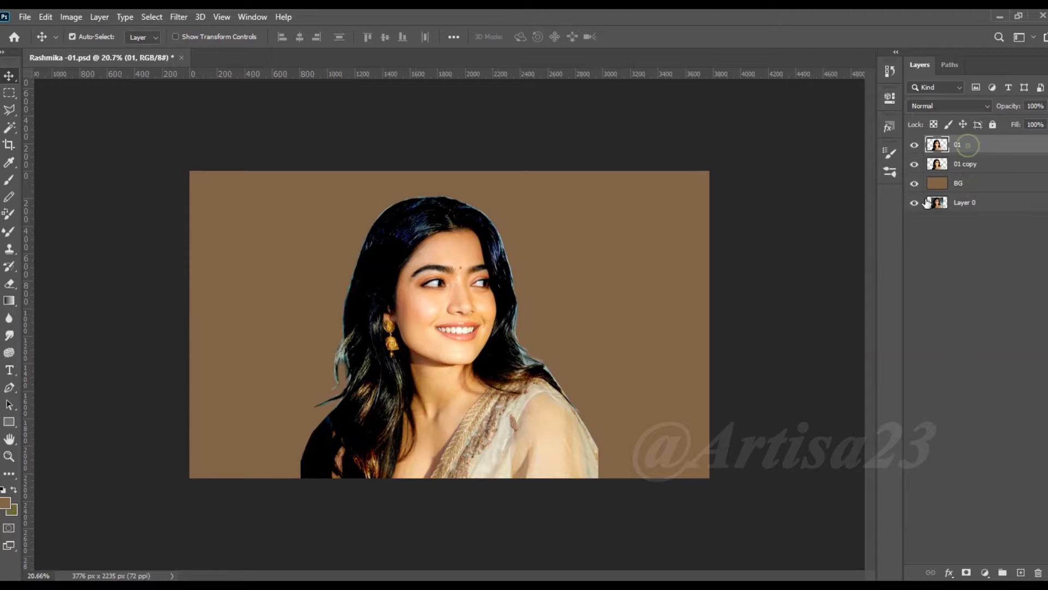
key(ctrl+plus)
key(ctrl+plus)
scroll(477, 336, up, 4)
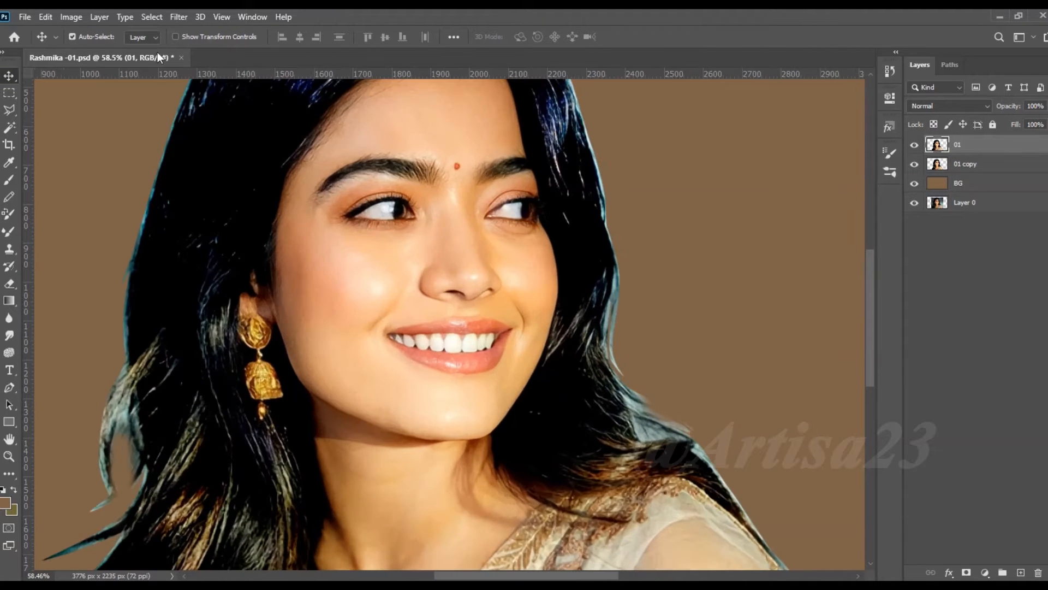
click(179, 17)
mouse_move(208, 244)
click(397, 304)
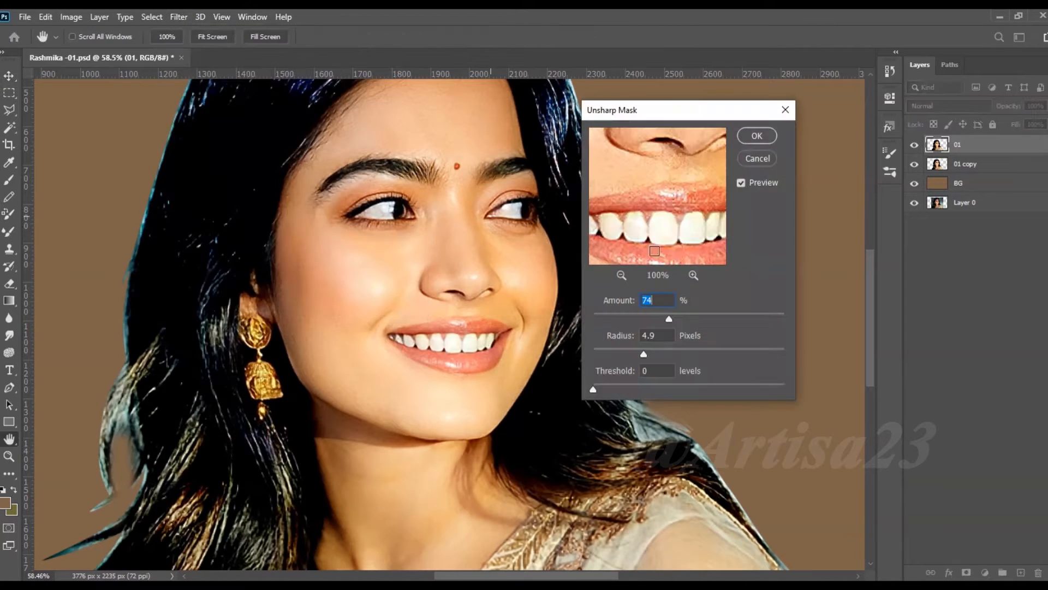
key(Return)
Duplicate the sharpened portrait and apply a High Pass filter with a 2.9 px radius to the top layer 01.
key(ctrl+j)
scroll(486, 155, down, 2)
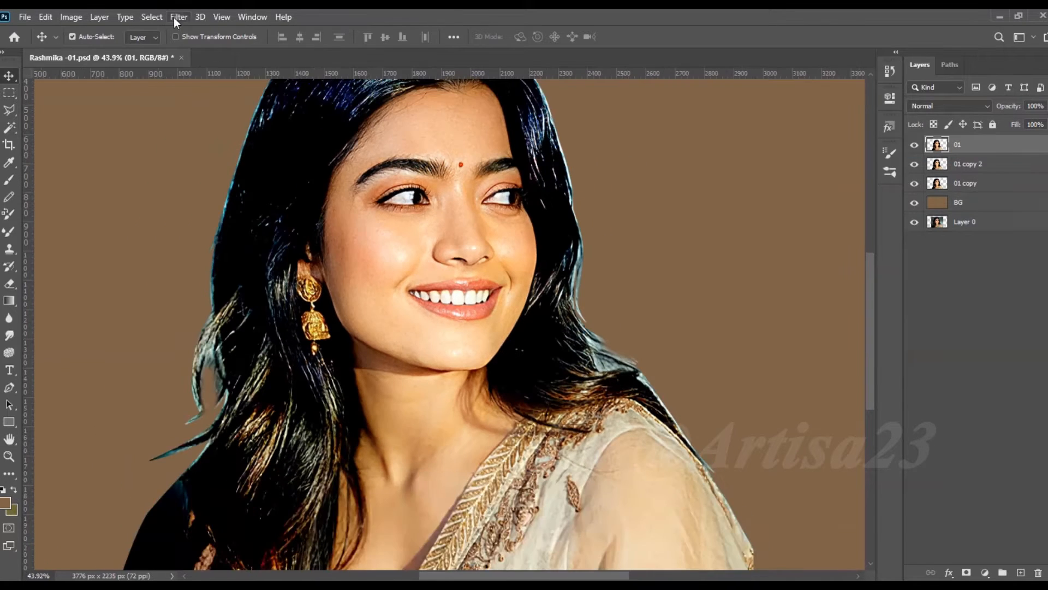
click(173, 18)
mouse_move(219, 244)
mouse_move(316, 281)
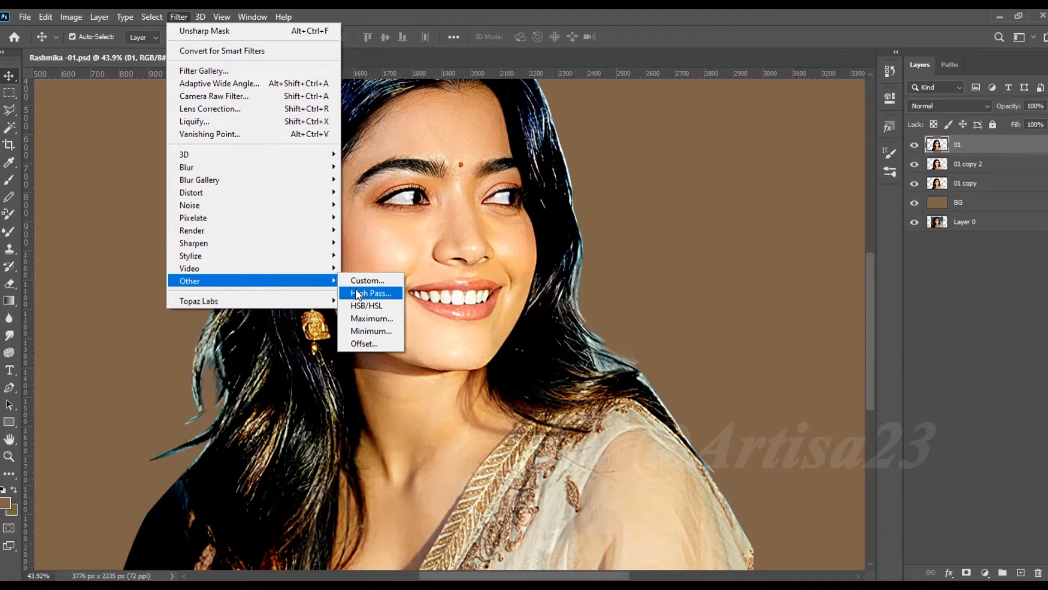
click(371, 294)
drag(549, 115, 788, 114)
click(696, 323)
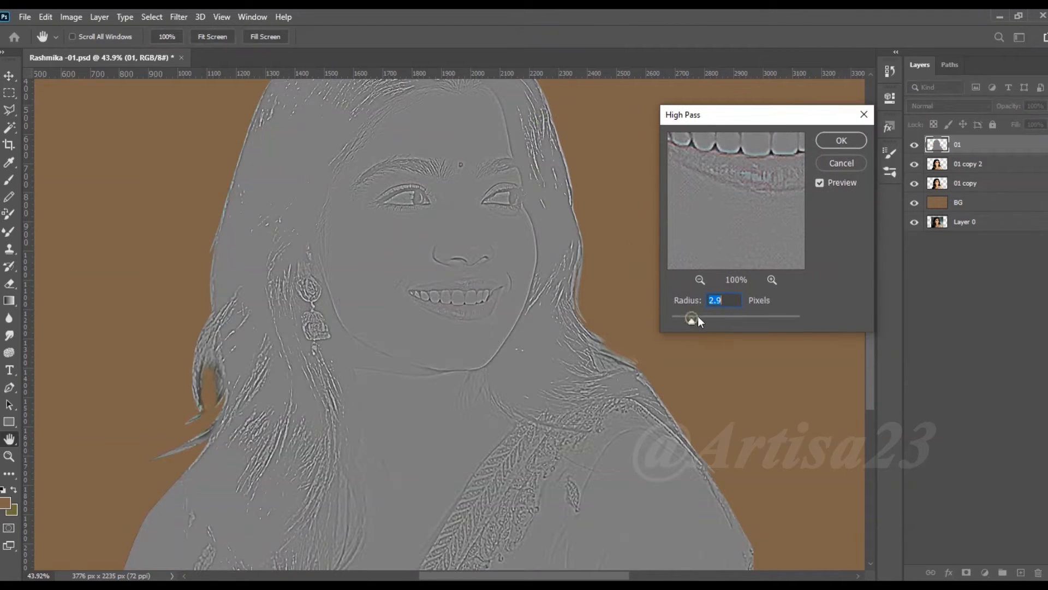
key(Return)
Blend the High Pass layer in Overlay mode at 83% opacity.
key(v)
click(945, 105)
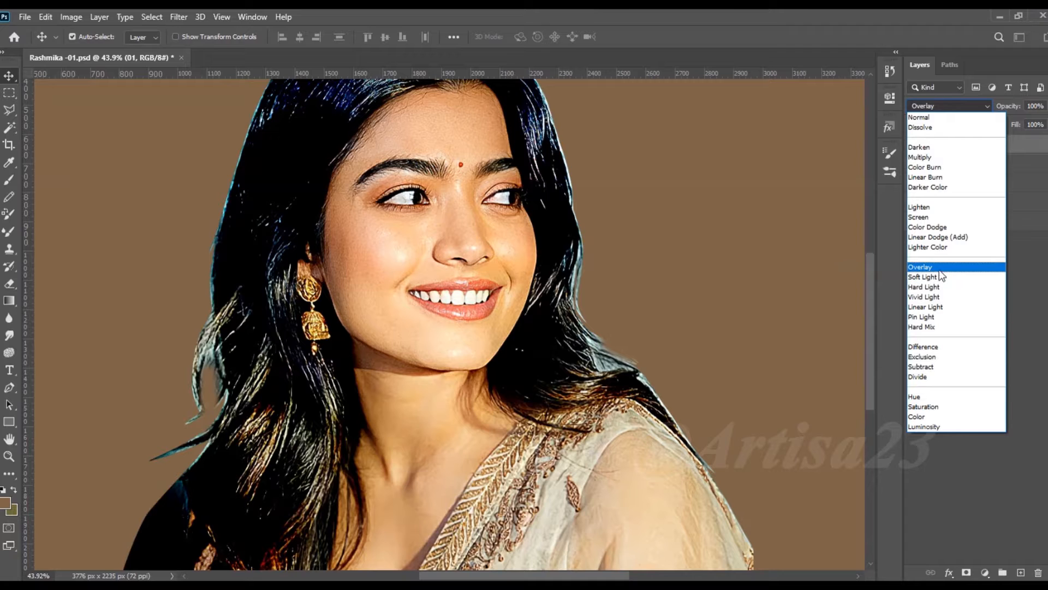
click(922, 266)
click(1044, 124)
drag(1047, 141, 1041, 123)
click(1044, 106)
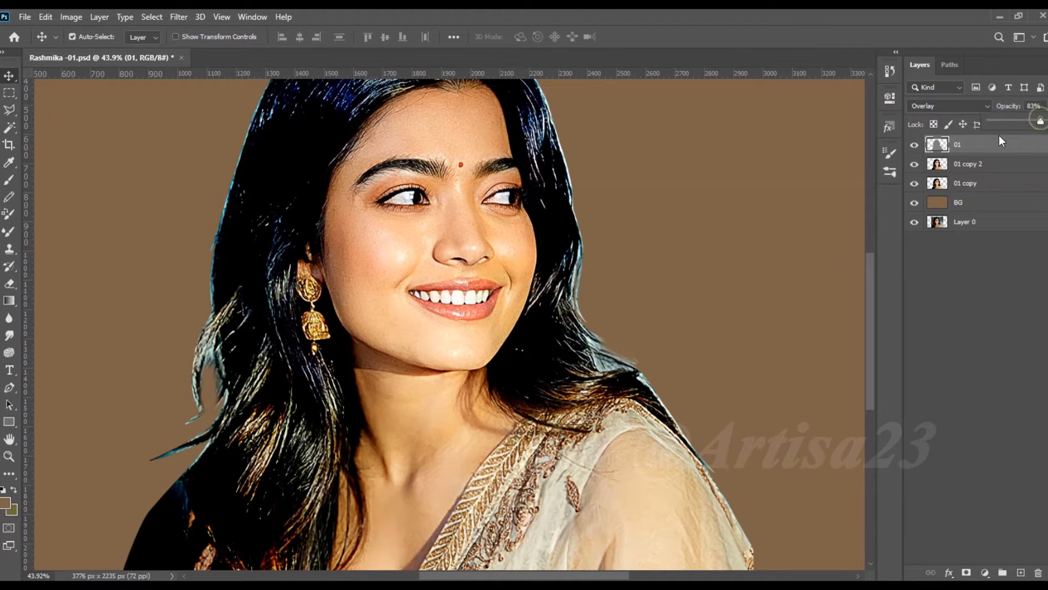
Merge the High Pass layer with 01 copy 2 as layer 01, and hide the 01 copy layer.
shift+click(966, 164)
right_click(963, 163)
click(825, 411)
scroll(608, 240, down, 8)
scroll(533, 306, up, 4)
scroll(415, 392, down, 2)
scroll(415, 392, up, 2)
click(914, 163)
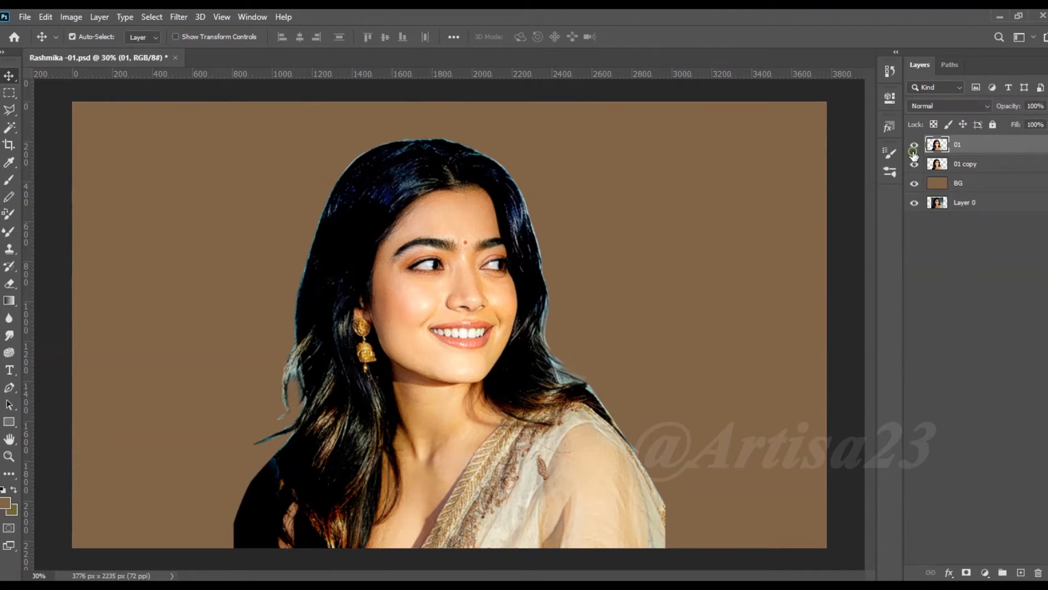
Choose the Smudge tool and adjust its brush in the brush settings.
scroll(553, 267, up, 3)
click(10, 336)
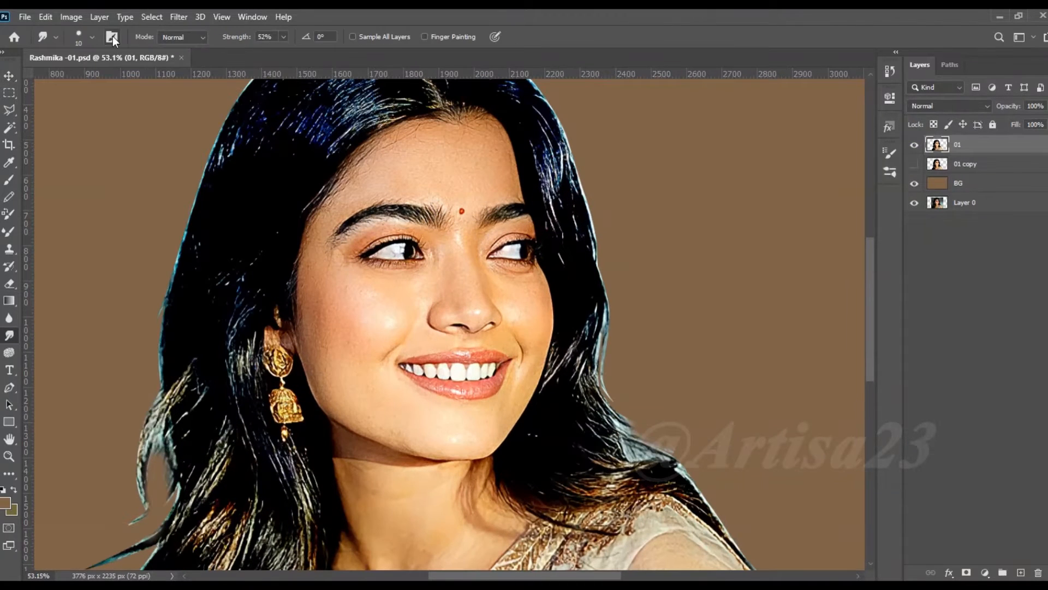
key(F5)
click(711, 147)
click(806, 384)
key(F5)
Smooth the forehead skin up to the hairline and the nose bridge with a soft 40 to 80 px Smudge brush.
scroll(464, 180, up, 2)
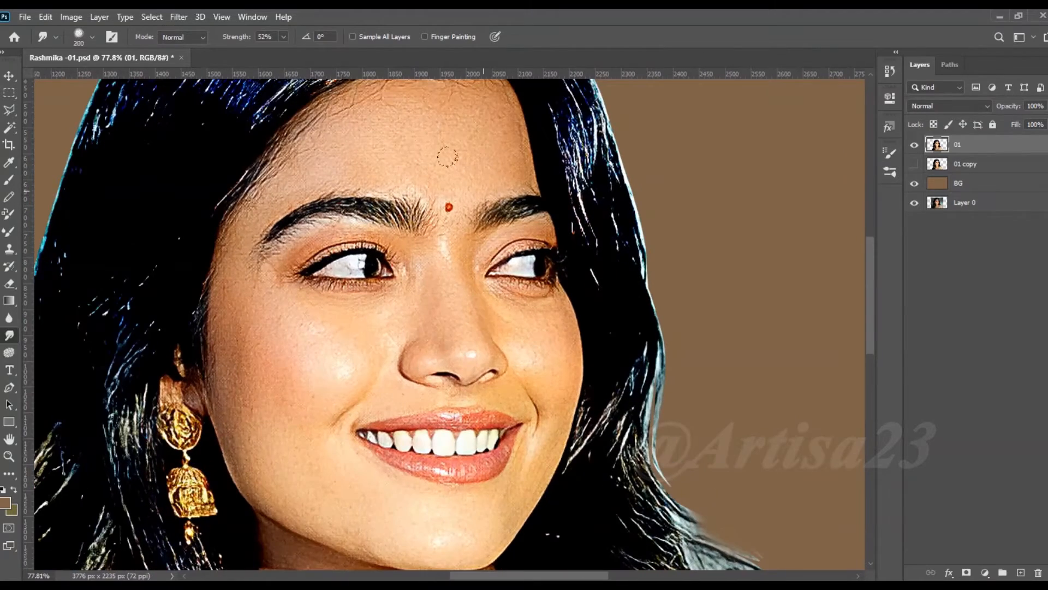
scroll(415, 157, up, 1)
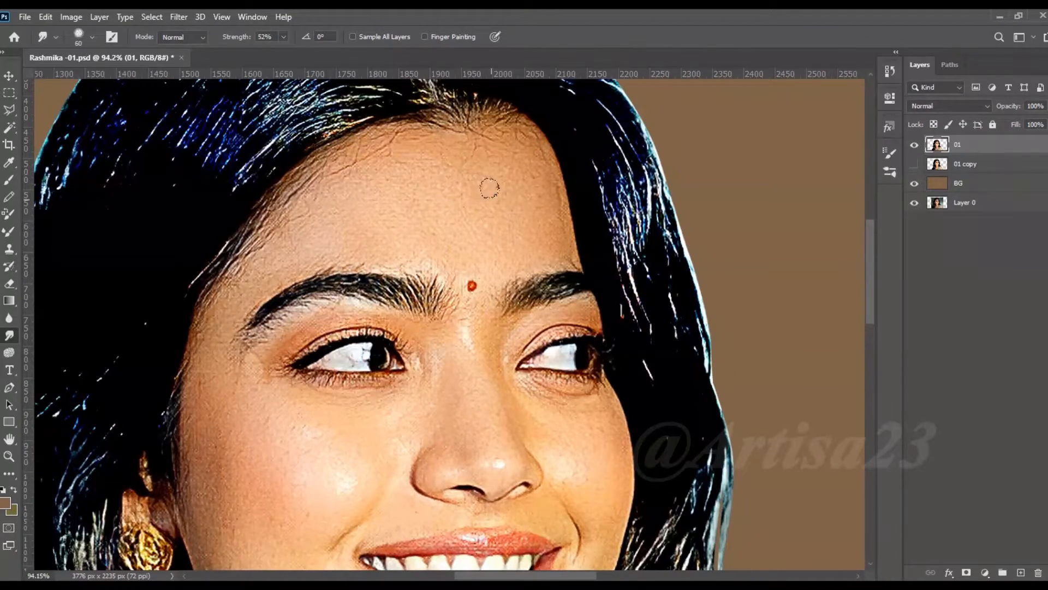
drag(462, 238, 467, 140)
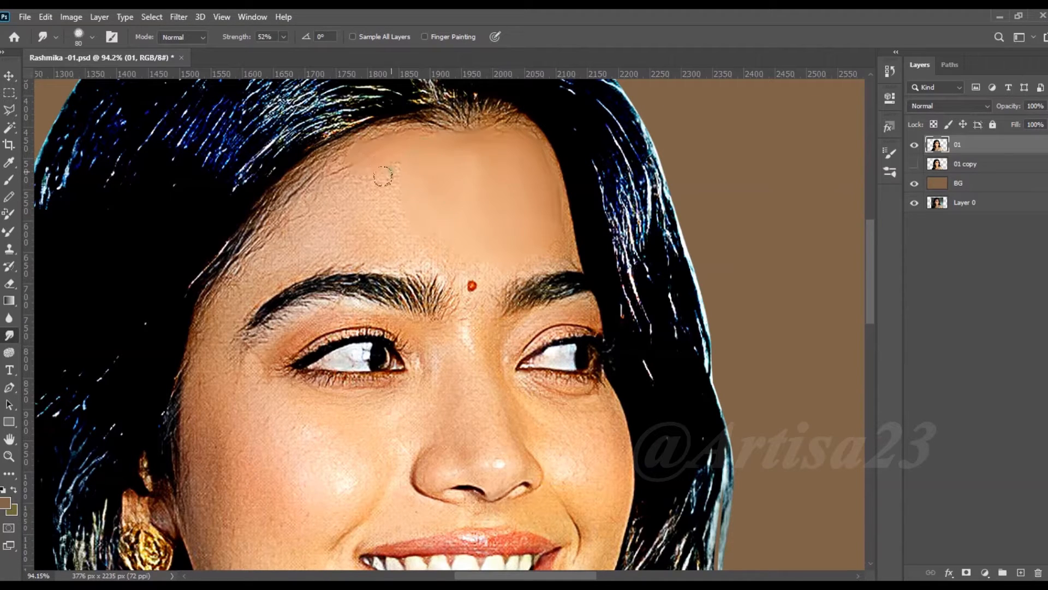
drag(311, 181, 306, 223)
key([)
drag(317, 172, 285, 204)
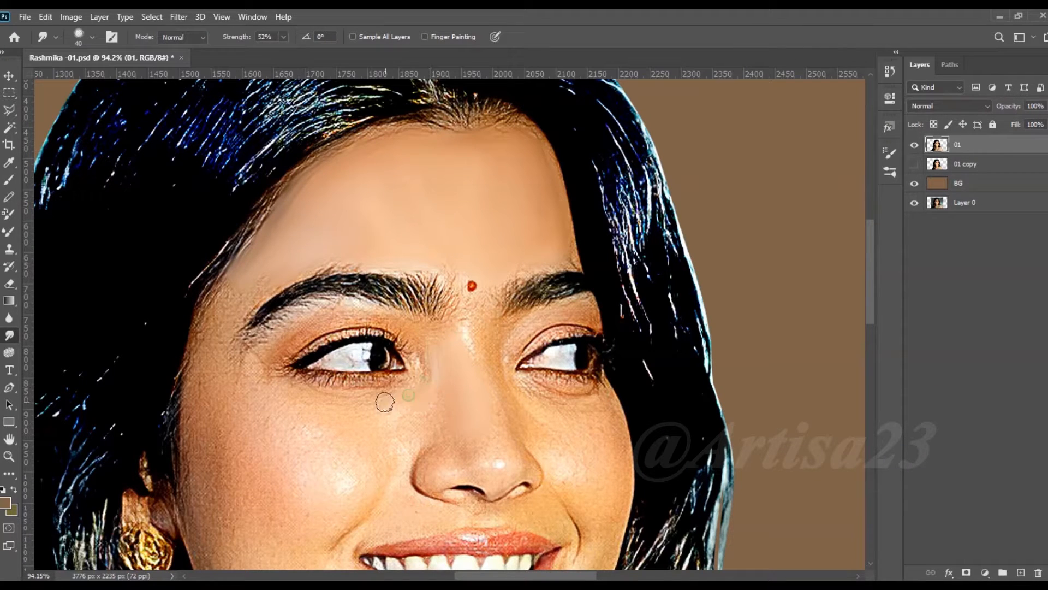
Smudge the skin on the upper eyelid and at the inner corner of the eye on the earring side.
scroll(382, 322, up, 5)
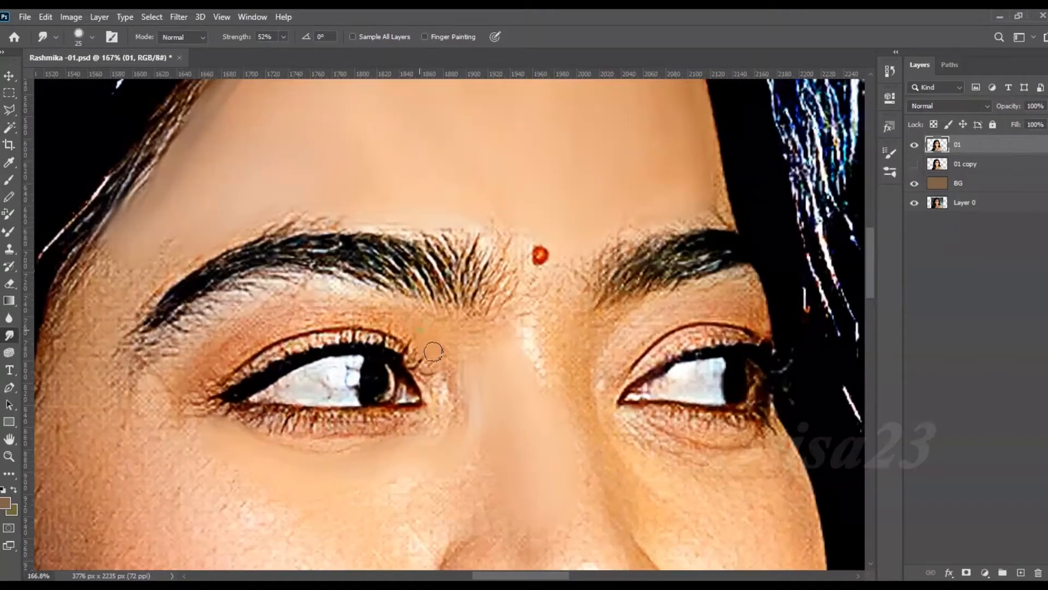
scroll(406, 347, up, 2)
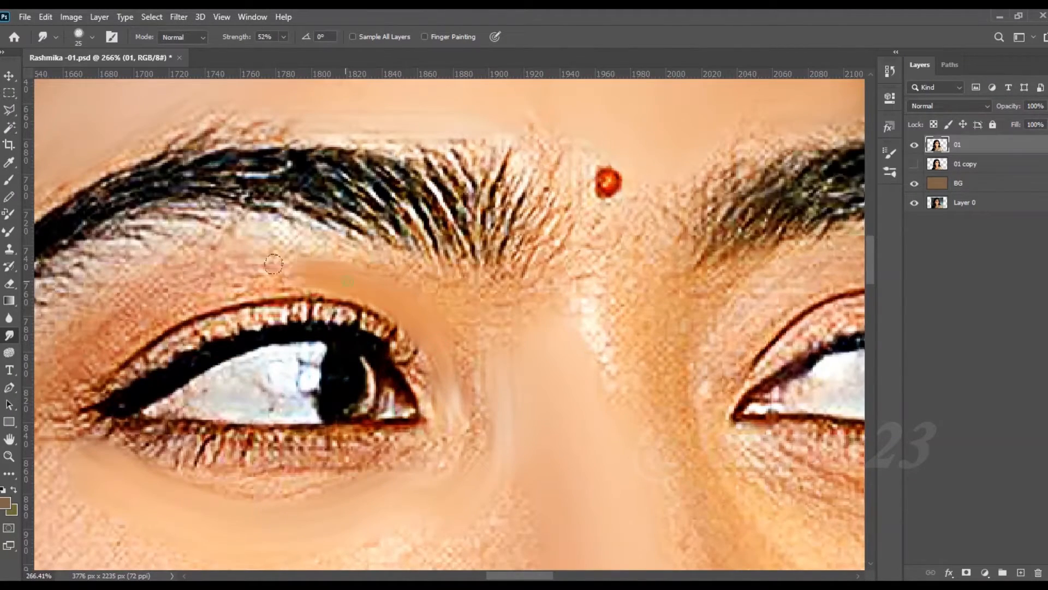
scroll(361, 262, up, 2)
drag(360, 262, 161, 343)
mouse_move(468, 321)
mouse_down()
mouse_move(415, 298)
mouse_move(322, 300)
mouse_move(240, 327)
mouse_move(156, 384)
mouse_move(487, 352)
mouse_up()
key(bracketright)
key(bracketright)
mouse_move(563, 287)
mouse_down()
mouse_move(421, 227)
mouse_move(195, 262)
mouse_move(150, 307)
mouse_up()
Smudge the skin under the earring-side eye, at its outer corner and temple, and between the eyebrows around the bindi.
scroll(547, 245, down, 3)
key(bracketright)
mouse_move(482, 382)
mouse_down()
mouse_move(299, 382)
mouse_move(421, 382)
mouse_move(439, 400)
mouse_move(240, 371)
mouse_up()
drag(192, 330, 229, 273)
key(bracketright)
key(bracketright)
key(bracketright)
key(bracketright)
drag(163, 294, 121, 182)
key(bracketleft)
drag(632, 293, 617, 234)
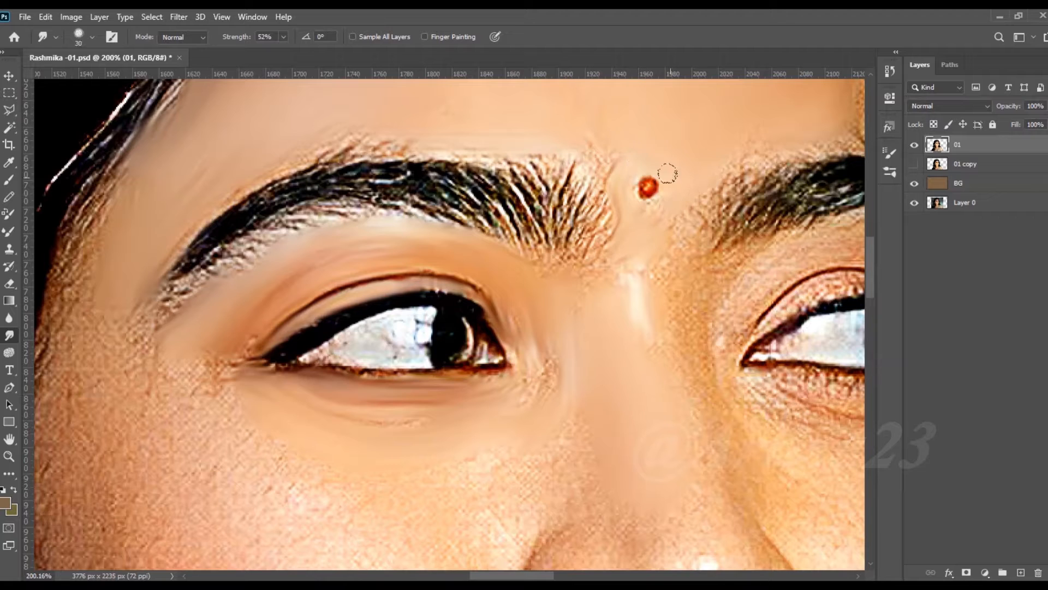
Smudge the earring-side eyebrow along its hair direction and blend its edges into the surrounding skin.
mouse_move(579, 240)
mouse_down()
mouse_move(576, 174)
mouse_move(533, 199)
mouse_move(397, 187)
mouse_move(276, 211)
mouse_up()
drag(404, 170, 311, 175)
key(bracketright)
drag(311, 139, 368, 147)
mouse_move(513, 180)
mouse_down()
mouse_move(568, 234)
mouse_move(583, 157)
mouse_up()
key(bracketleft)
mouse_move(562, 246)
mouse_down()
mouse_move(328, 218)
mouse_move(218, 257)
mouse_move(161, 310)
mouse_up()
mouse_move(268, 174)
mouse_down()
mouse_move(282, 180)
mouse_move(451, 141)
mouse_move(449, 154)
mouse_up()
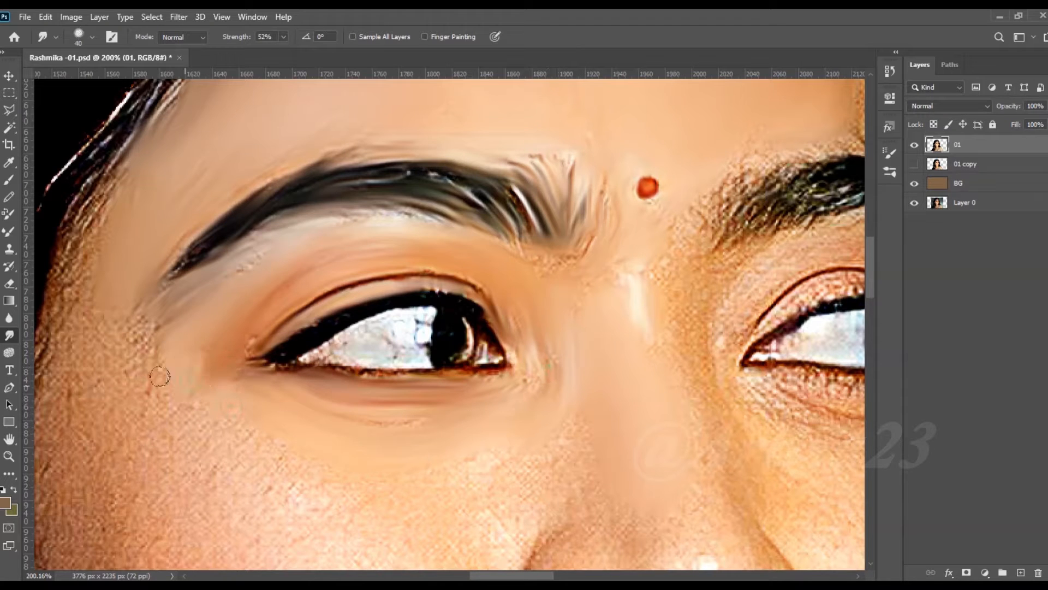
Smudge the eyelid, under-eye skin and eyebrow on the side away from the earring with a 30 to 35 px brush.
scroll(296, 363, down, 3)
key(bracketright)
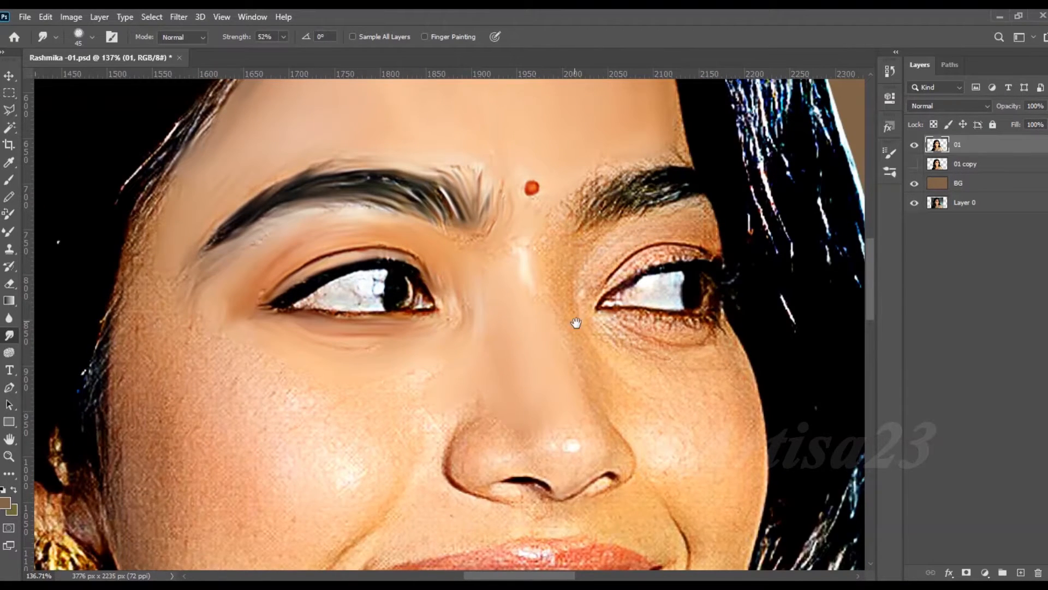
drag(575, 323, 418, 293)
key(bracketleft)
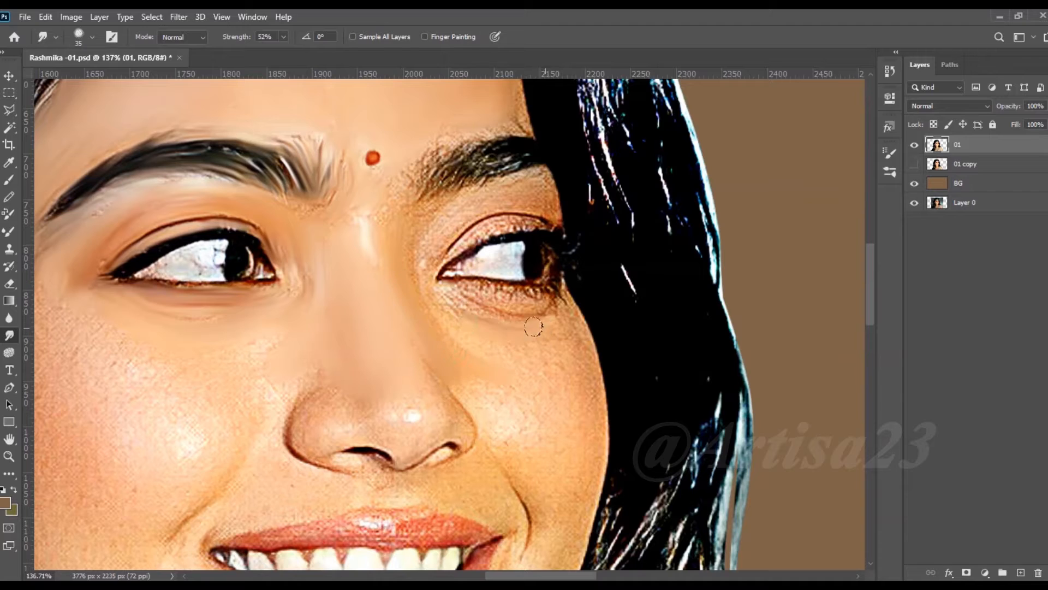
drag(549, 302, 527, 302)
mouse_move(538, 224)
mouse_down()
mouse_move(461, 245)
mouse_move(543, 210)
mouse_move(448, 218)
mouse_move(518, 158)
mouse_move(461, 139)
mouse_up()
key(bracketleft)
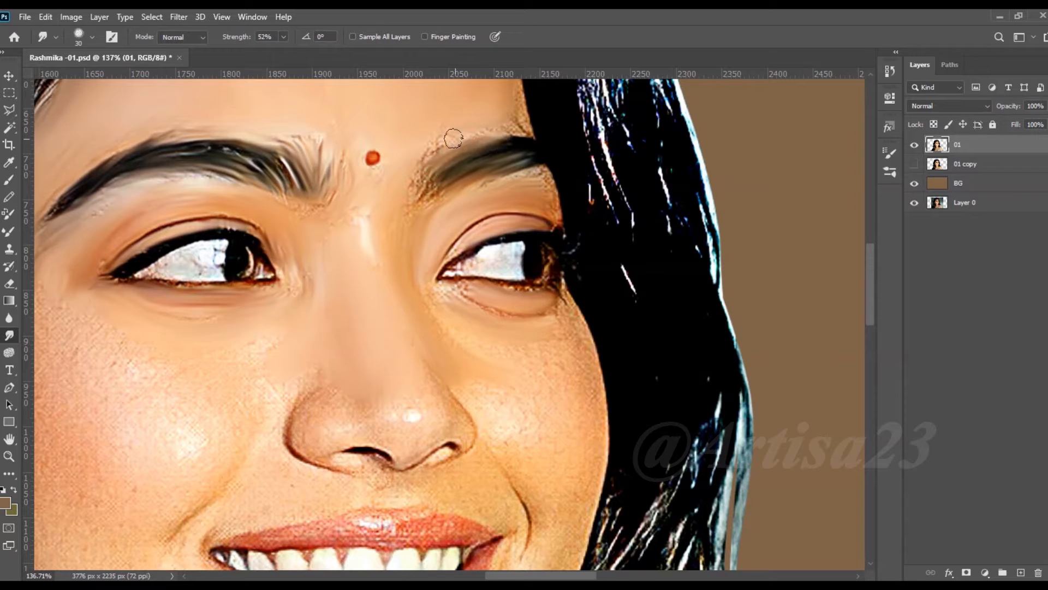
drag(416, 197, 530, 164)
key(bracketleft)
Smooth the cheek away from the earring, down to the smile line, with a 40 px Smudge brush.
key(bracketright)
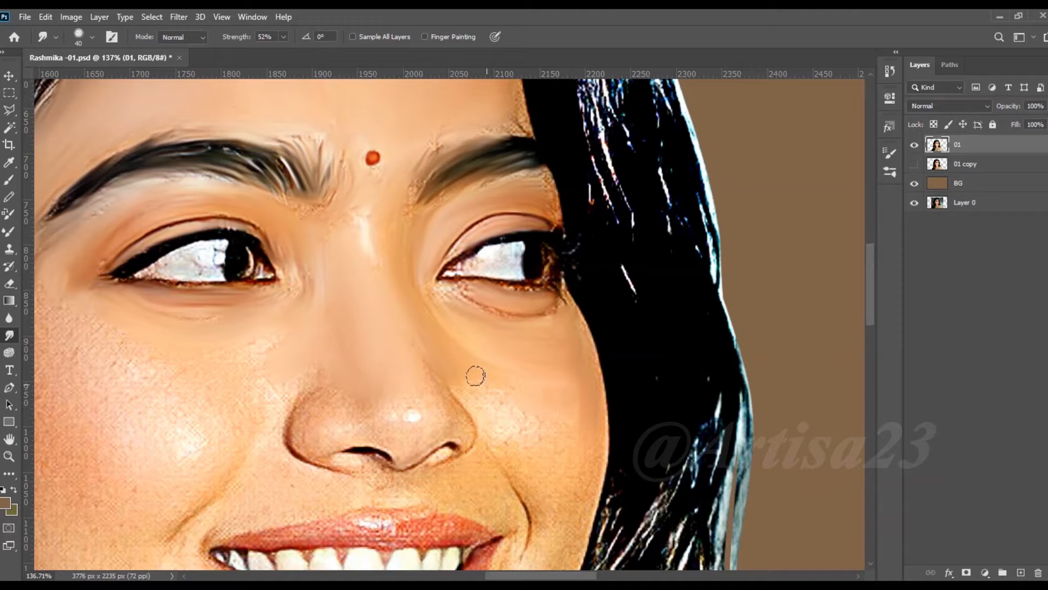
drag(477, 395, 521, 443)
scroll(577, 430, down, 3)
drag(556, 388, 540, 370)
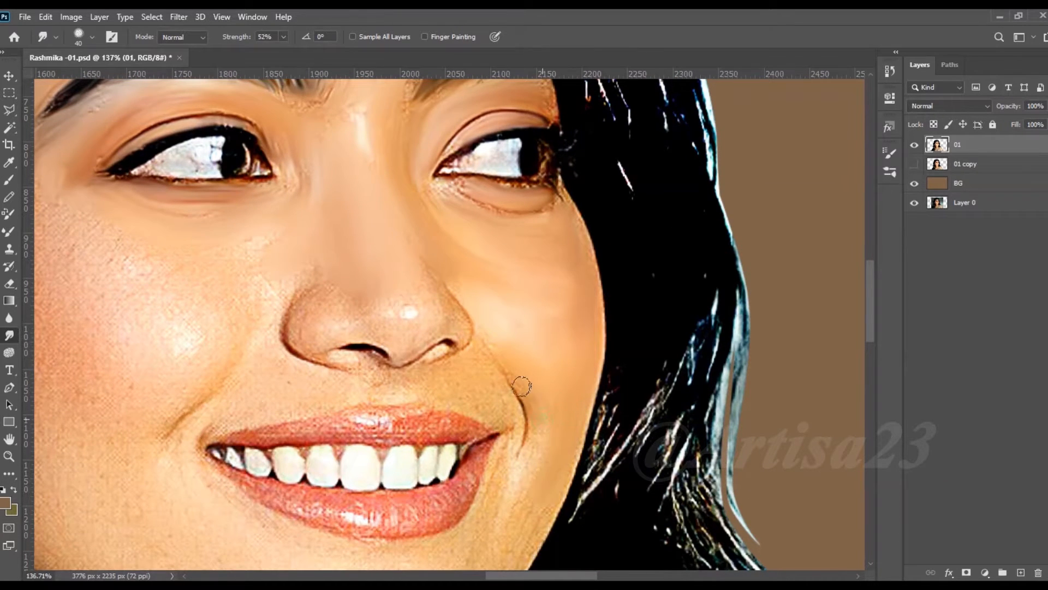
Smudge the nose contours and the skin between the nose and upper lip with a 25 to 45 px brush.
scroll(427, 315, up, 2)
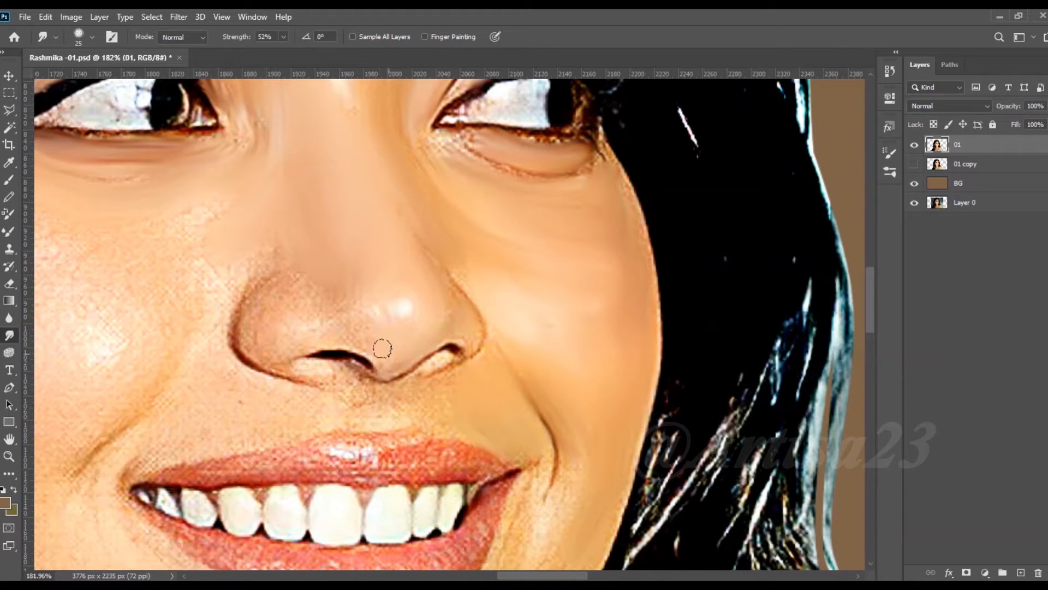
drag(462, 310, 477, 287)
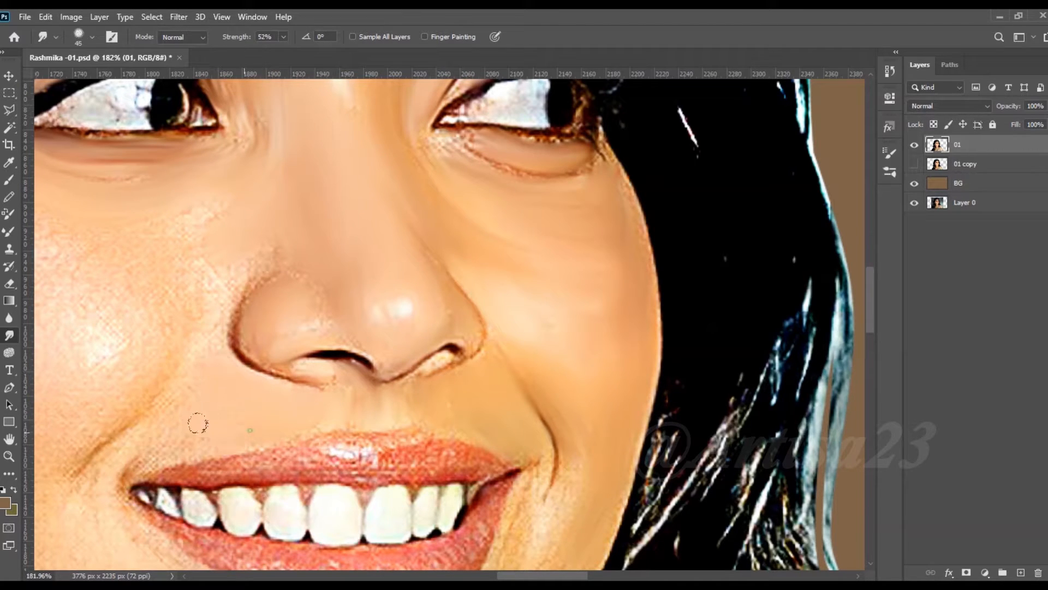
key([)
drag(320, 322, 252, 340)
Smooth the earring-side cheek from under the eye down to the smile line with a 45 to 70 px Smudge brush.
drag(203, 210, 381, 192)
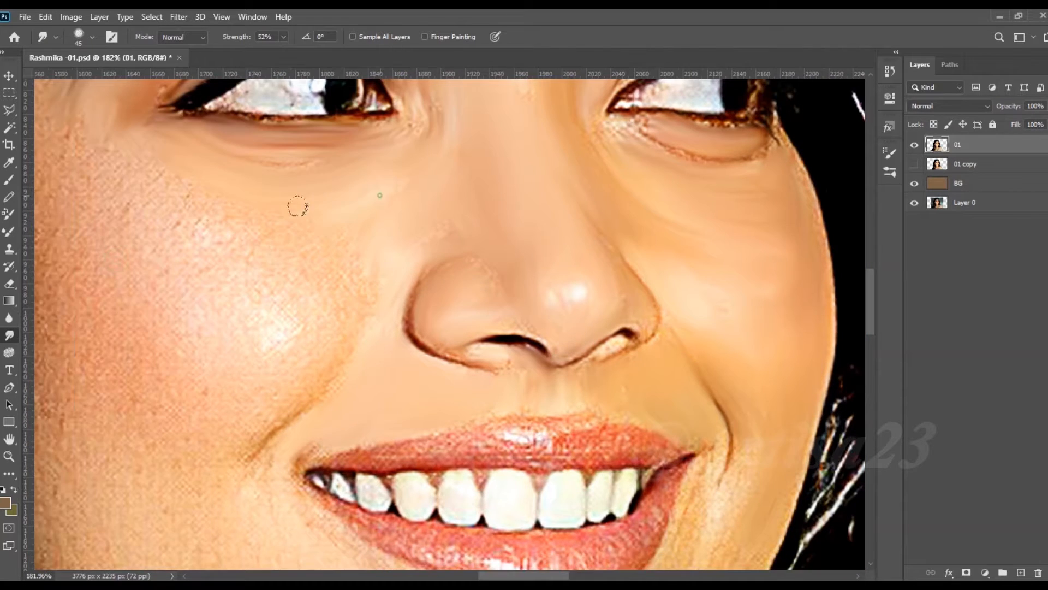
scroll(440, 282, down, 1)
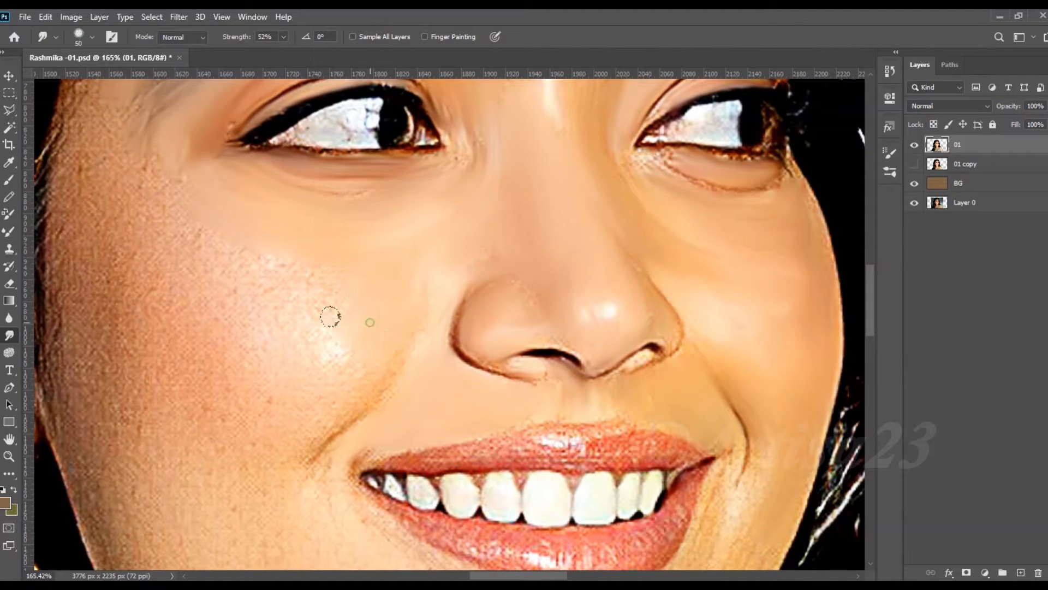
mouse_move(302, 286)
mouse_down()
mouse_move(209, 232)
mouse_move(144, 170)
mouse_move(183, 239)
mouse_up()
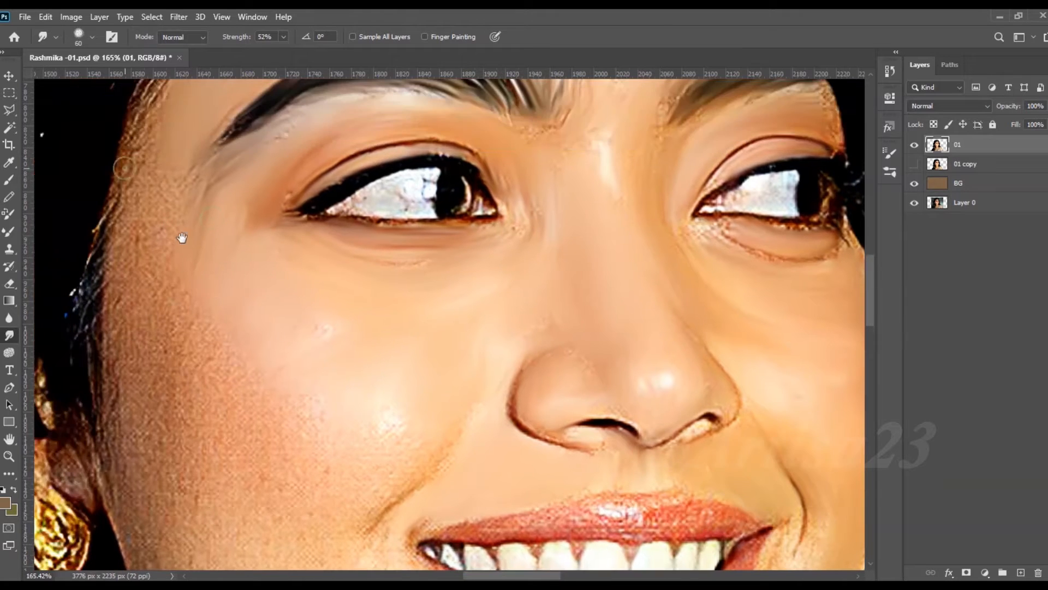
mouse_move(120, 206)
mouse_down()
mouse_move(172, 333)
mouse_move(204, 364)
mouse_up()
drag(158, 403, 167, 300)
drag(125, 238, 131, 366)
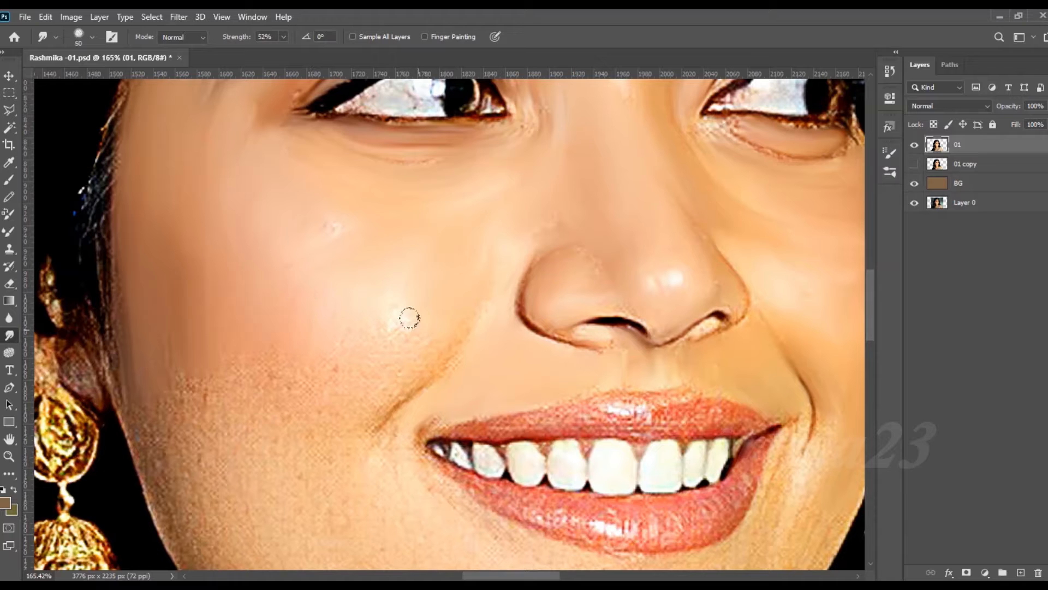
mouse_move(397, 417)
mouse_down()
mouse_move(373, 388)
mouse_move(335, 376)
mouse_move(298, 379)
mouse_up()
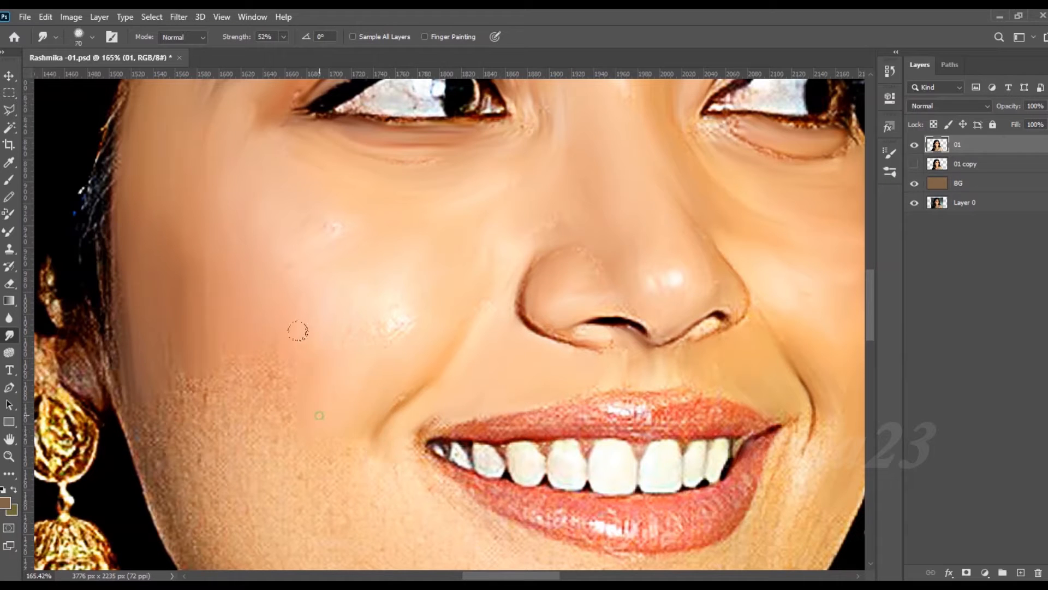
scroll(221, 384, down, 3)
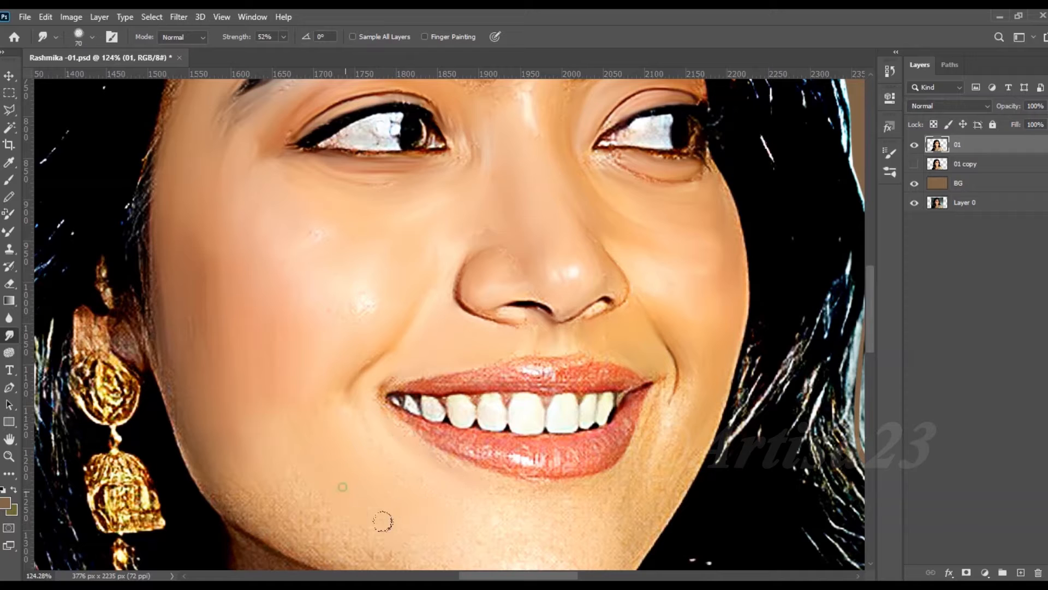
Smooth the chin and jawline below the smile with a 50 to 70 px Smudge brush.
drag(243, 483, 252, 503)
scroll(245, 262, down, 3)
scroll(358, 483, up, 3)
drag(358, 482, 309, 403)
key(bracketleft)
key(bracketleft)
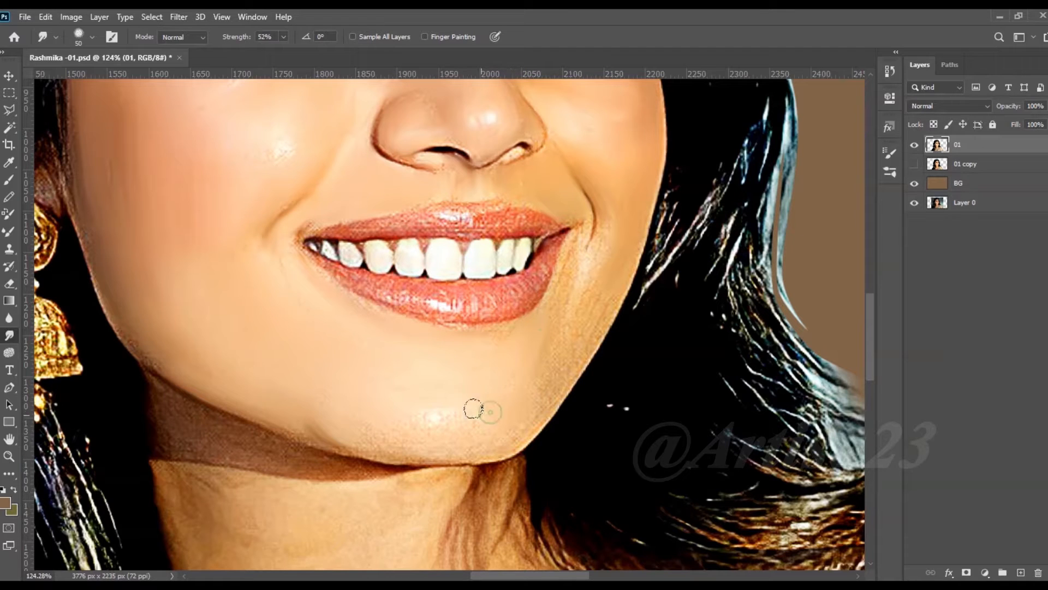
drag(309, 427, 380, 444)
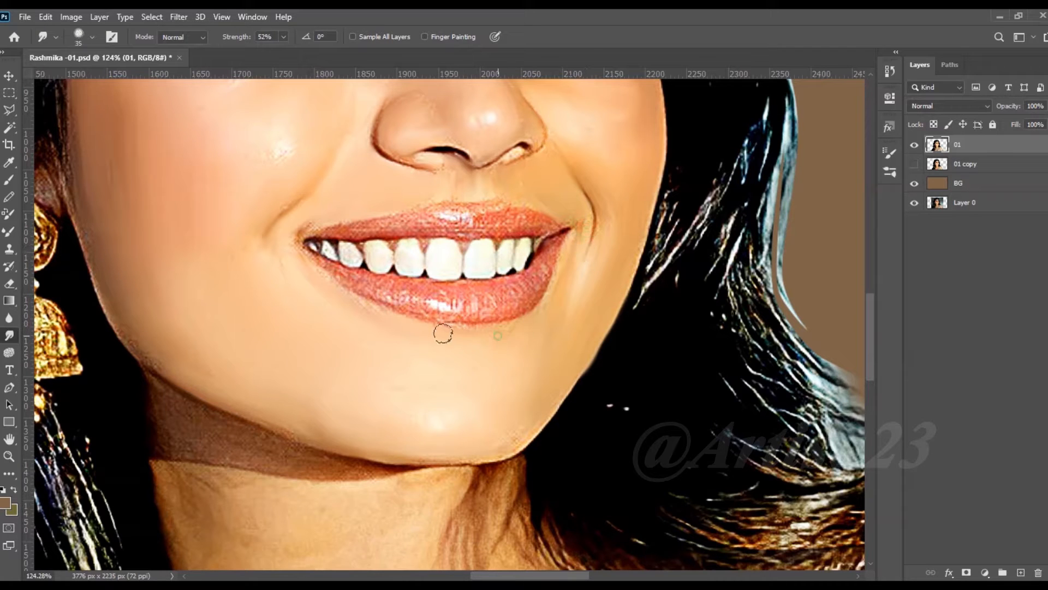
Refine the nostril and nose-edge contours with a 15 px Smudge brush.
scroll(554, 151, up, 7)
drag(550, 131, 540, 278)
key(bracketleft)
key(bracketleft)
key(bracketleft)
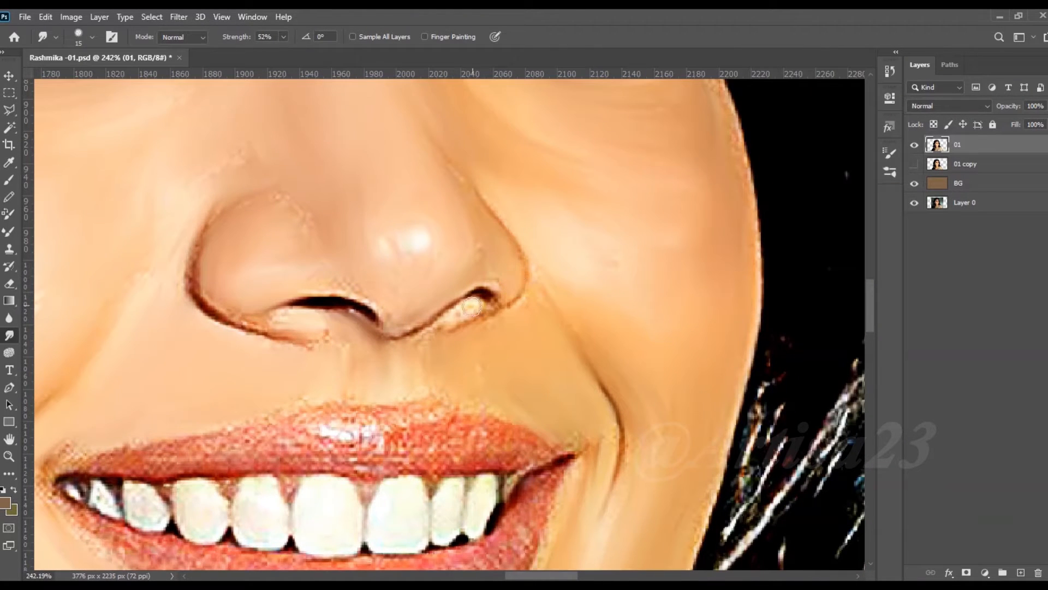
scroll(413, 243, down, 7)
Smudge the lid crease, eye white and under-eye fold of the eye away from the earring with a 15 to 20 px brush.
scroll(470, 126, up, 8)
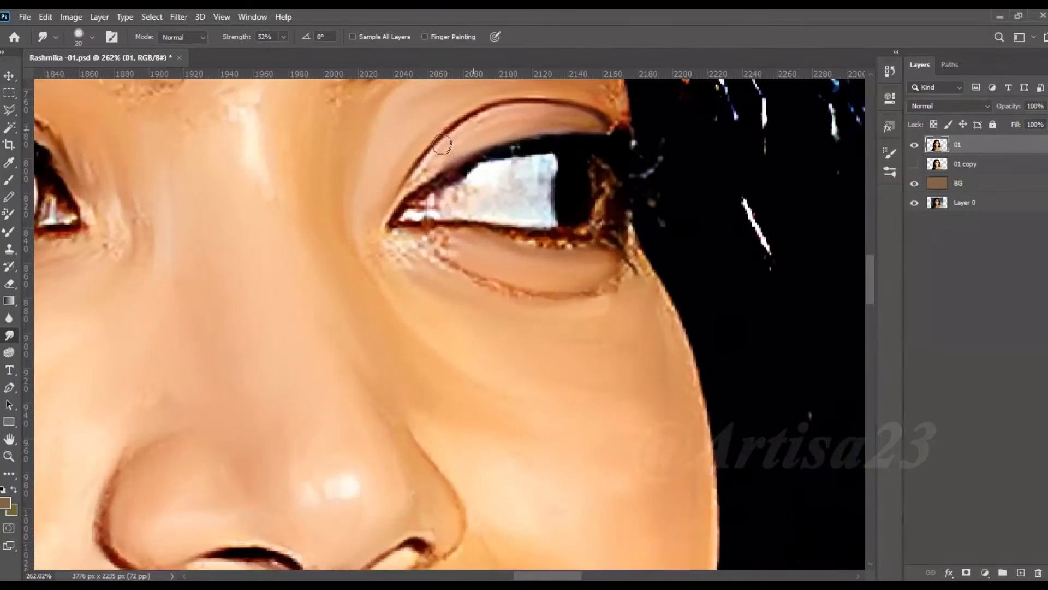
drag(475, 120, 506, 246)
mouse_move(554, 308)
mouse_down()
mouse_move(547, 330)
mouse_move(490, 317)
mouse_move(484, 339)
mouse_up()
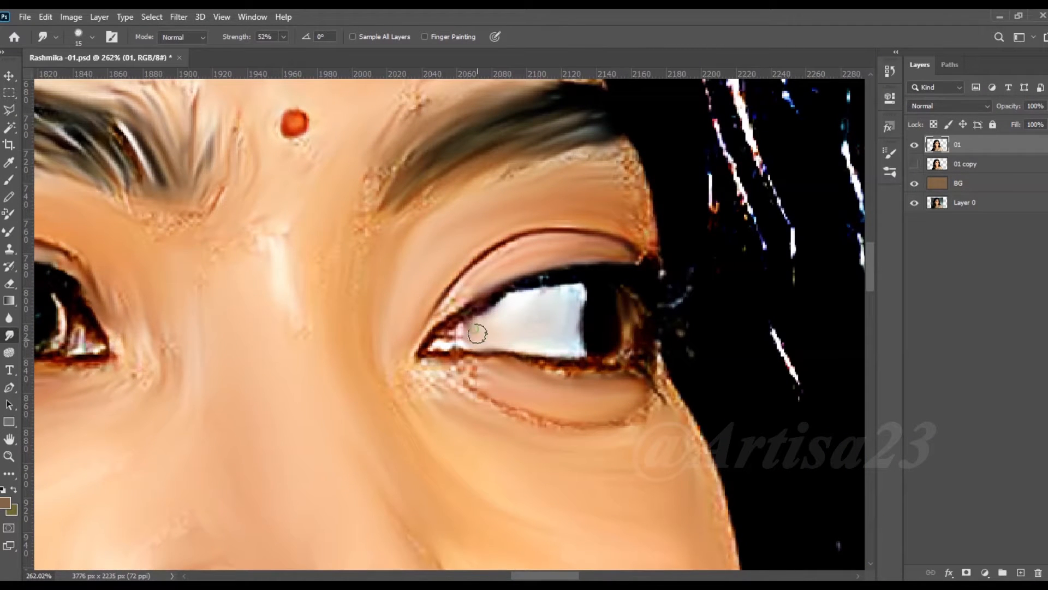
mouse_move(473, 382)
mouse_down()
mouse_move(548, 417)
mouse_move(652, 403)
mouse_up()
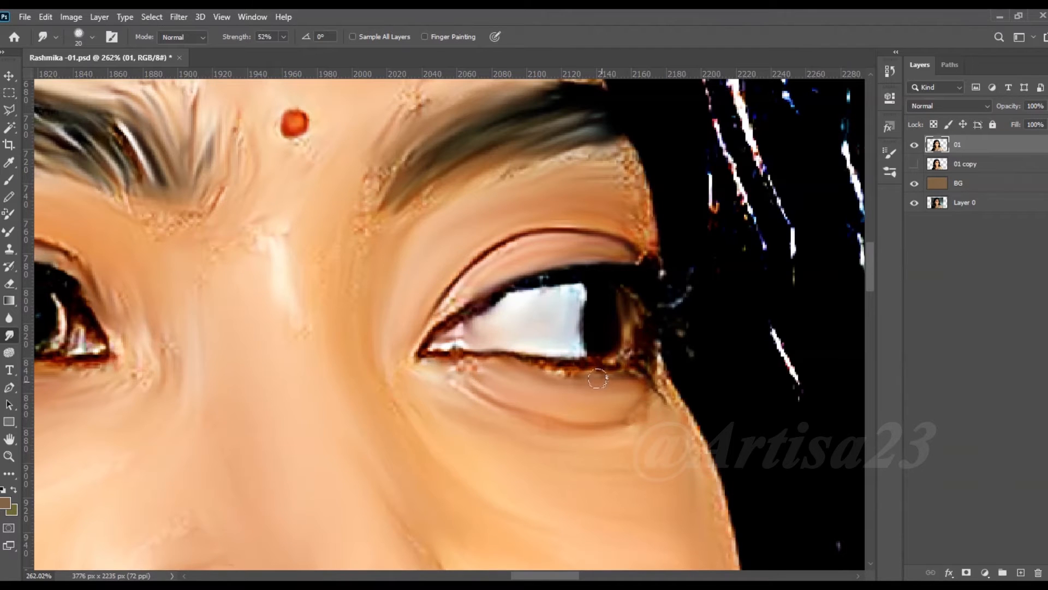
drag(521, 372, 599, 377)
Smooth the inner corner of the earring-side eye with a 20 px Smudge brush.
scroll(622, 314, down, 7)
scroll(297, 306, up, 7)
mouse_move(298, 326)
mouse_down()
mouse_move(282, 319)
mouse_move(221, 347)
mouse_move(350, 340)
mouse_move(470, 360)
mouse_up()
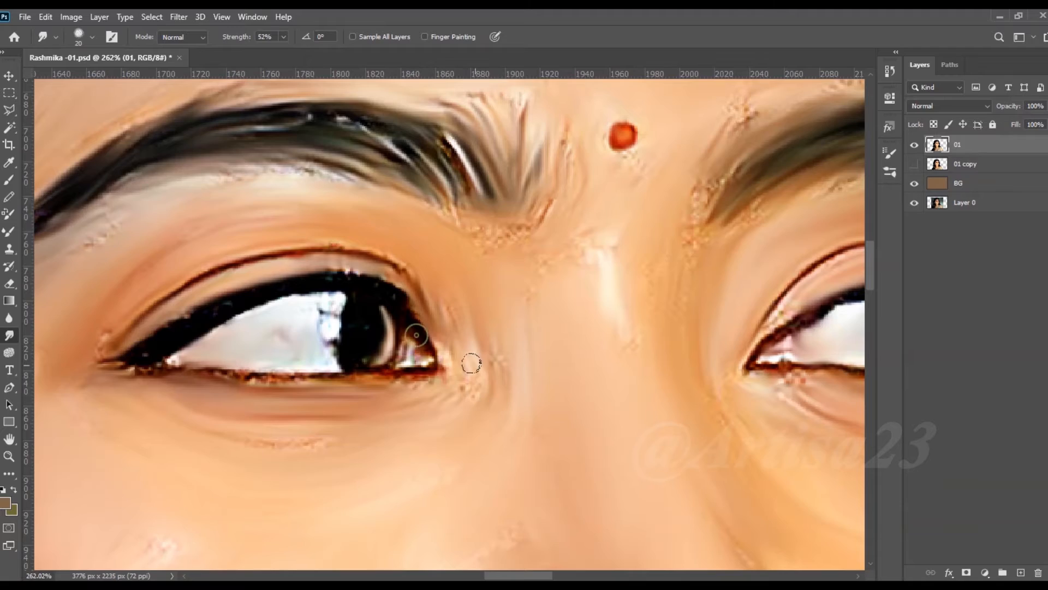
scroll(409, 254, down, 8)
scroll(463, 256, up, 6)
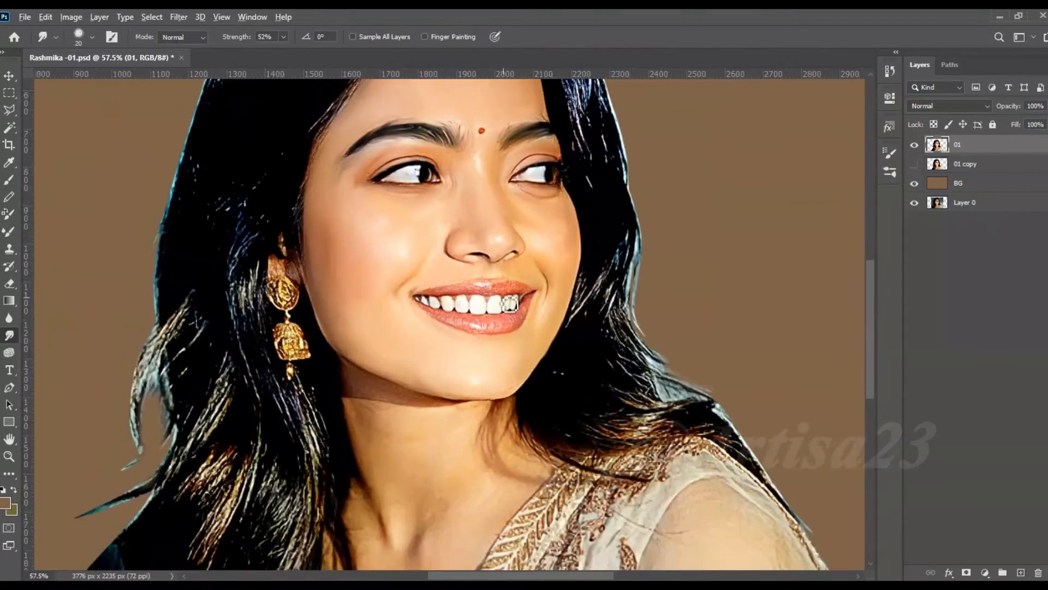
Smudge the upper and lower lips into soft painted strokes with a 20 px brush.
scroll(463, 256, up, 2)
mouse_move(511, 256)
mouse_down()
mouse_move(549, 251)
mouse_move(657, 284)
mouse_move(500, 291)
mouse_move(467, 262)
mouse_move(427, 276)
mouse_move(389, 279)
mouse_move(375, 264)
mouse_move(170, 297)
mouse_up()
mouse_move(301, 266)
mouse_down()
mouse_move(386, 255)
mouse_move(470, 266)
mouse_up()
mouse_move(464, 237)
mouse_down()
mouse_move(533, 232)
mouse_move(514, 244)
mouse_move(552, 216)
mouse_move(608, 230)
mouse_move(523, 201)
mouse_move(435, 206)
mouse_move(106, 280)
mouse_move(102, 299)
mouse_move(160, 374)
mouse_move(238, 422)
mouse_move(223, 398)
mouse_move(298, 428)
mouse_move(460, 445)
mouse_move(469, 421)
mouse_move(369, 414)
mouse_move(521, 428)
mouse_move(508, 446)
mouse_move(609, 401)
mouse_move(661, 319)
mouse_move(645, 388)
mouse_move(614, 441)
mouse_move(463, 486)
mouse_move(397, 465)
mouse_up()
mouse_move(330, 468)
mouse_down()
mouse_move(299, 457)
mouse_move(429, 510)
mouse_move(189, 429)
mouse_move(420, 273)
mouse_up()
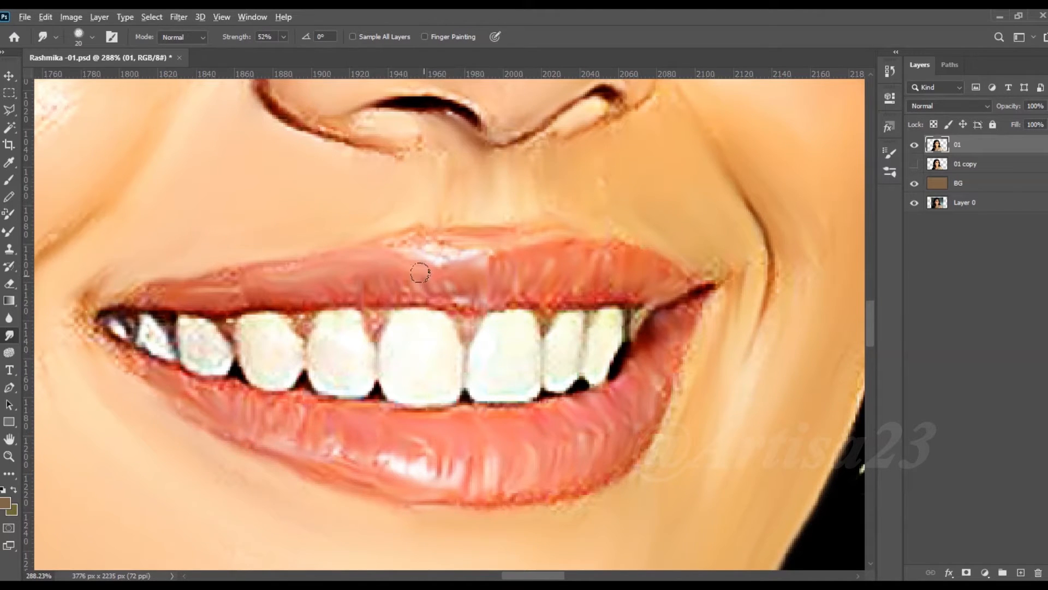
drag(710, 347, 675, 326)
Smooth the teeth surfaces and their edges with a 9 px Smudge brush.
scroll(568, 300, down, 2)
scroll(463, 312, up, 3)
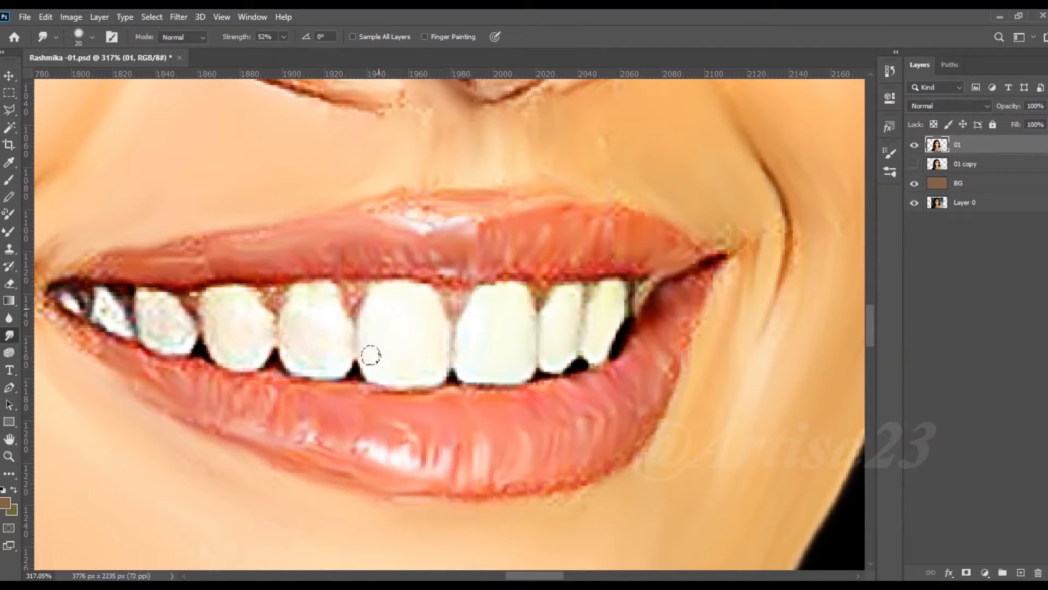
key(bracketleft)
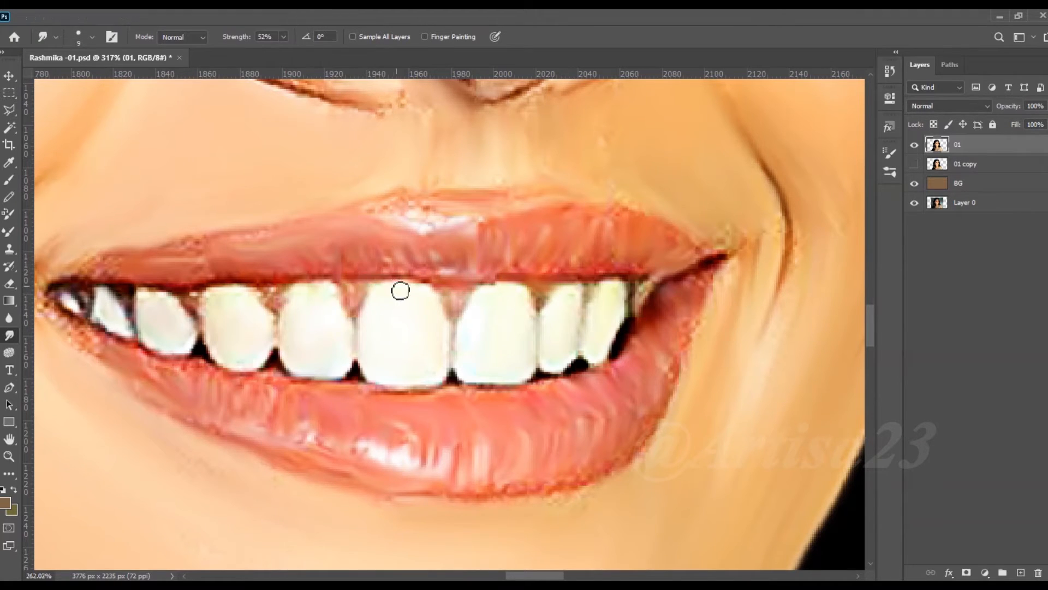
Blend the neck skin from under the jaw down to the collarbone with an 80 to 90 px Smudge brush.
scroll(398, 290, down, 6)
scroll(532, 394, up, 1)
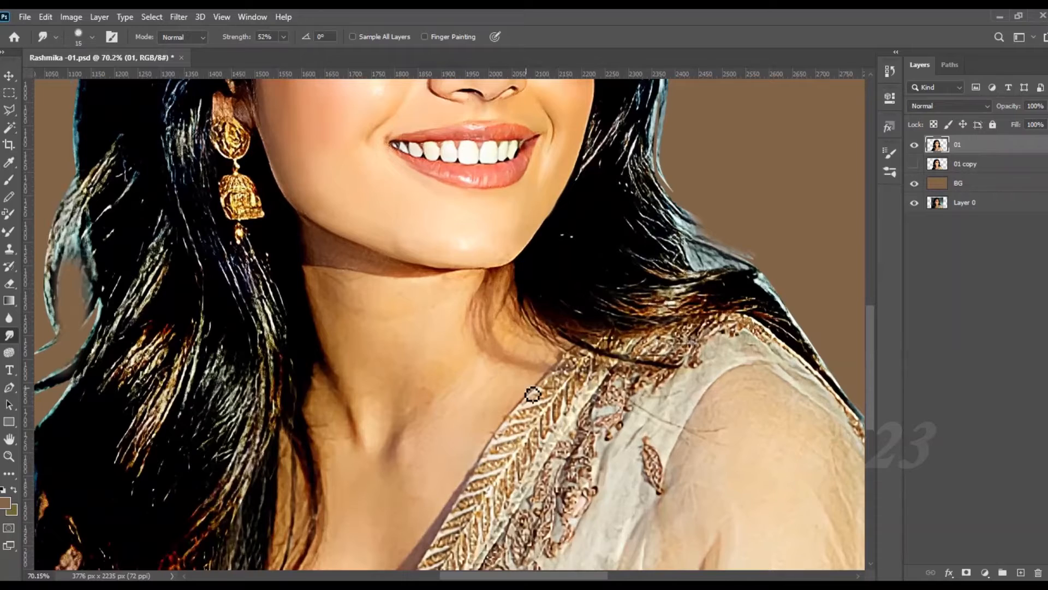
key(bracketright)
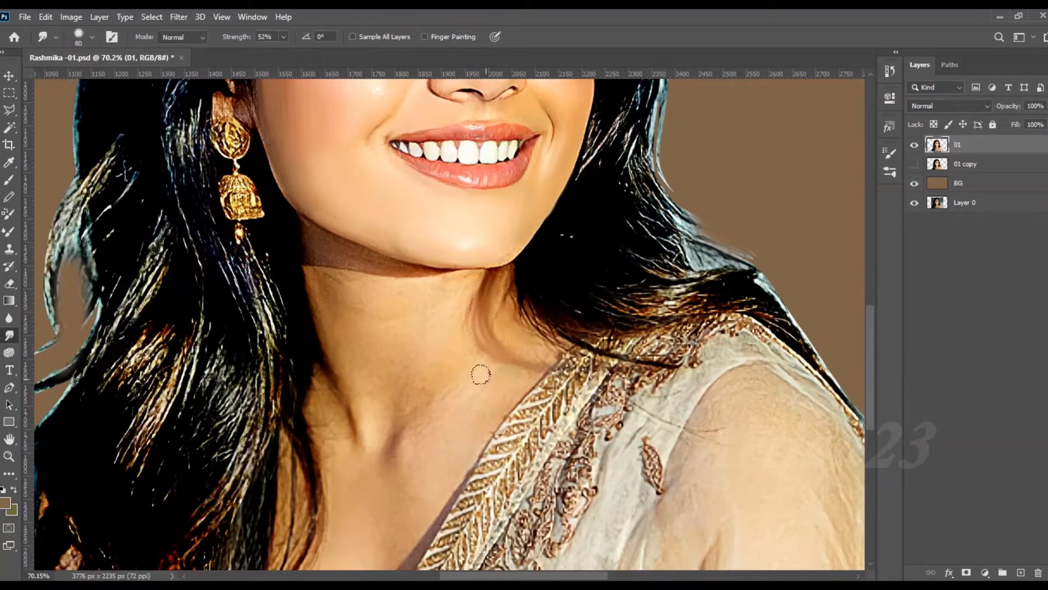
key(bracketright)
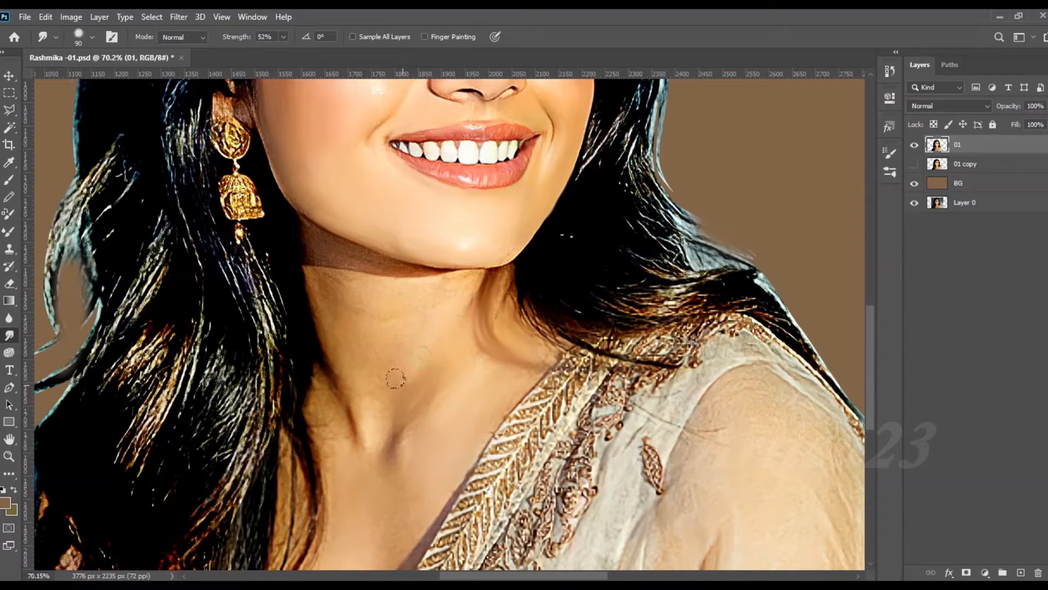
mouse_move(385, 278)
mouse_down()
mouse_move(333, 288)
mouse_move(364, 308)
mouse_move(324, 291)
mouse_move(327, 413)
mouse_up()
key(bracketright)
key(bracketright)
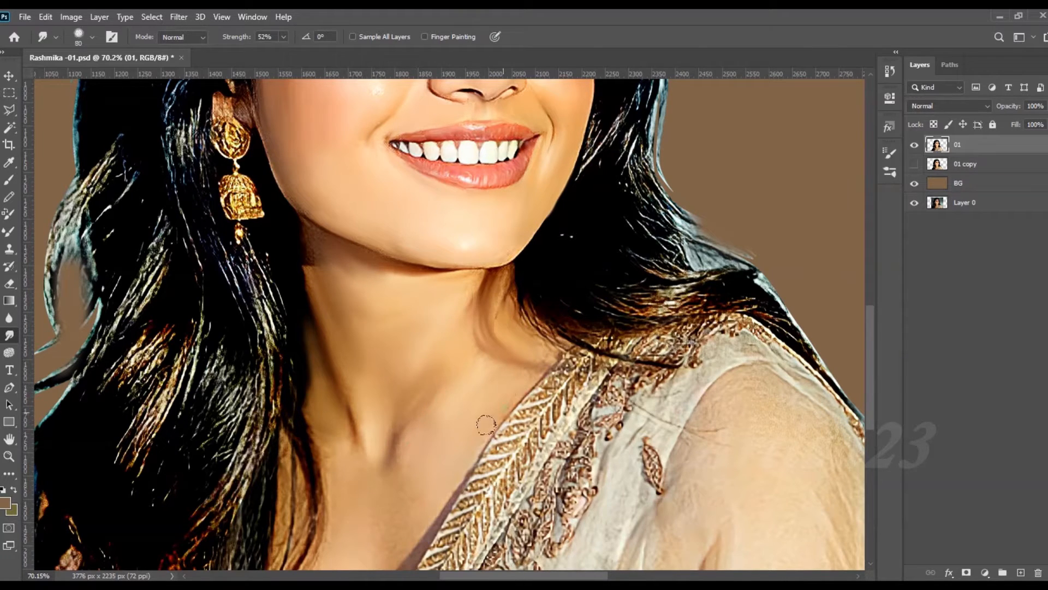
Smudge the lower neck and upper chest skin up to the hair and garment edges.
scroll(349, 464, up, 3)
mouse_move(307, 317)
mouse_down()
mouse_move(282, 271)
mouse_move(309, 443)
mouse_up()
mouse_move(461, 376)
mouse_down()
mouse_move(419, 400)
mouse_move(404, 491)
mouse_up()
mouse_move(425, 471)
mouse_down()
mouse_move(456, 363)
mouse_move(379, 338)
mouse_move(261, 455)
mouse_up()
Smudge the crown highlights on the earring side into soft strands with a 90 px brush, following the hair direction.
scroll(393, 526, down, 5)
scroll(442, 368, up, 1)
scroll(438, 162, down, 6)
scroll(437, 162, up, 8)
mouse_move(422, 368)
mouse_down()
mouse_move(415, 212)
mouse_move(431, 253)
mouse_move(336, 322)
mouse_up()
scroll(386, 259, up, 2)
mouse_move(409, 234)
mouse_down()
mouse_move(322, 311)
mouse_move(297, 317)
mouse_up()
drag(365, 194, 279, 282)
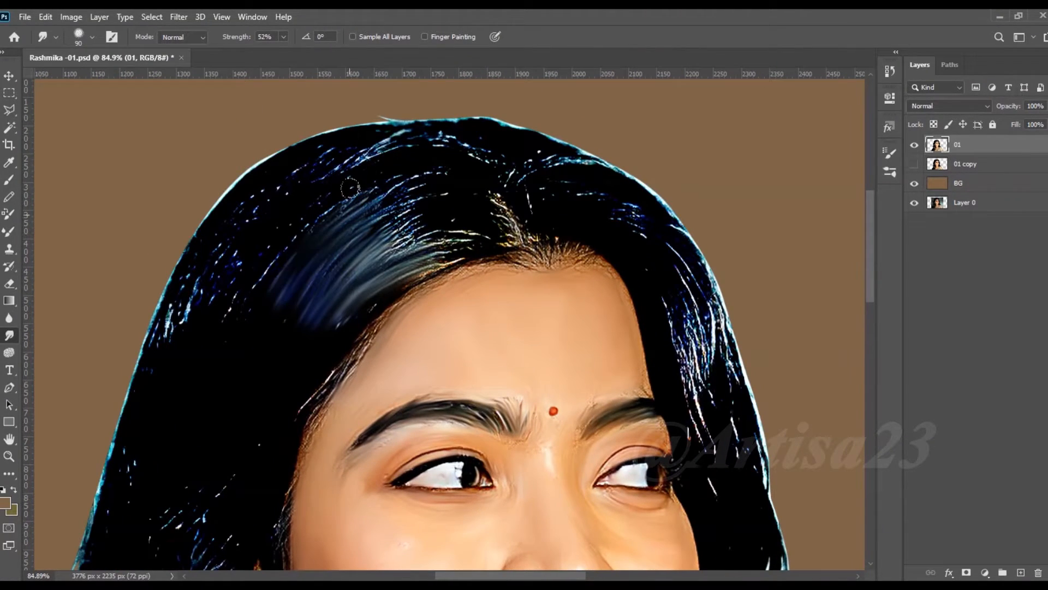
drag(383, 153, 295, 202)
Blend the hair roots around the parting and the nearby crown strands with a smaller Smudge brush.
key([)
drag(396, 193, 458, 172)
mouse_move(390, 229)
mouse_down()
mouse_move(451, 210)
mouse_move(492, 237)
mouse_move(432, 257)
mouse_up()
mouse_move(511, 240)
mouse_down()
mouse_move(425, 268)
mouse_move(472, 221)
mouse_up()
mouse_move(499, 207)
mouse_down()
mouse_move(458, 192)
mouse_move(423, 136)
mouse_move(278, 188)
mouse_up()
Smudge the outer crown hair on the earring side downward along its natural flow with a larger brush.
key(])
drag(380, 196, 249, 271)
drag(257, 227, 221, 308)
drag(230, 243, 175, 314)
drag(203, 273, 150, 371)
Soften the earring-side hairline from the forehead down to the temple with a smaller Smudge brush.
key([)
drag(418, 282, 327, 377)
drag(362, 333, 306, 420)
drag(290, 412, 243, 470)
Smudge the dark hair mass beside the earring-side temple with a much larger brush.
key(])
key(])
key(])
drag(214, 505, 195, 476)
drag(192, 517, 203, 447)
drag(136, 475, 266, 244)
Blend the strands along the hairline from temple to ear on the earring side with a smaller Smudge brush.
key([)
key([)
mouse_move(282, 360)
mouse_down()
mouse_move(355, 231)
mouse_move(328, 295)
mouse_up()
drag(264, 323, 297, 276)
drag(278, 421, 319, 345)
mouse_move(289, 481)
mouse_down()
mouse_move(307, 395)
mouse_move(317, 471)
mouse_move(308, 532)
mouse_up()
Smudge the hair lengths around and below the ear on the earring side into long soft strands.
scroll(310, 507, down, 3)
drag(312, 496, 303, 383)
key([)
drag(240, 505, 281, 394)
mouse_move(306, 319)
mouse_down()
mouse_move(232, 368)
mouse_move(218, 390)
mouse_move(251, 292)
mouse_up()
mouse_move(232, 267)
mouse_down()
mouse_move(269, 195)
mouse_move(175, 399)
mouse_up()
drag(224, 311, 235, 415)
drag(228, 530, 287, 291)
scroll(361, 330, down, 2)
mouse_move(289, 401)
mouse_down()
mouse_move(354, 322)
mouse_move(336, 410)
mouse_up()
drag(349, 323, 297, 437)
Smudge the lower hair lengths over the shoulder on the earring side with an enlarged brush.
scroll(335, 308, down, 3)
key(])
key(])
key(])
drag(379, 311, 360, 409)
drag(369, 300, 328, 411)
drag(410, 355, 352, 456)
mouse_move(412, 272)
mouse_down()
mouse_move(344, 463)
mouse_move(378, 361)
mouse_move(392, 454)
mouse_up()
drag(385, 401, 367, 456)
drag(341, 390, 330, 448)
drag(297, 385, 294, 453)
drag(269, 344, 180, 451)
Spread the lower outer hair edge on the earring side softly into the brown background with a 125 to 150 px Smudge brush.
key(])
drag(232, 349, 202, 404)
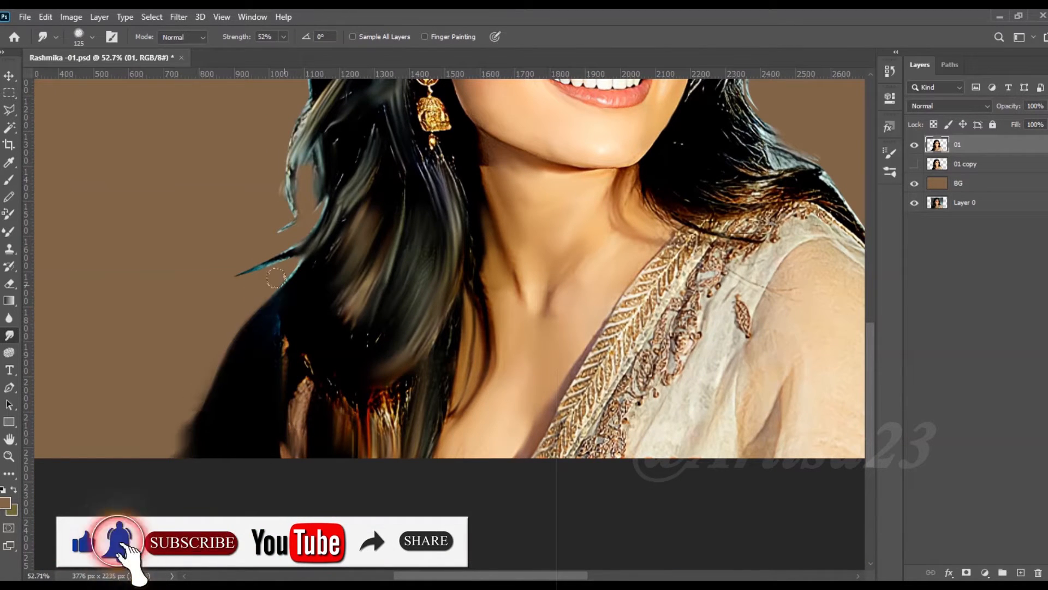
drag(276, 292, 195, 400)
drag(300, 265, 202, 402)
drag(245, 325, 197, 362)
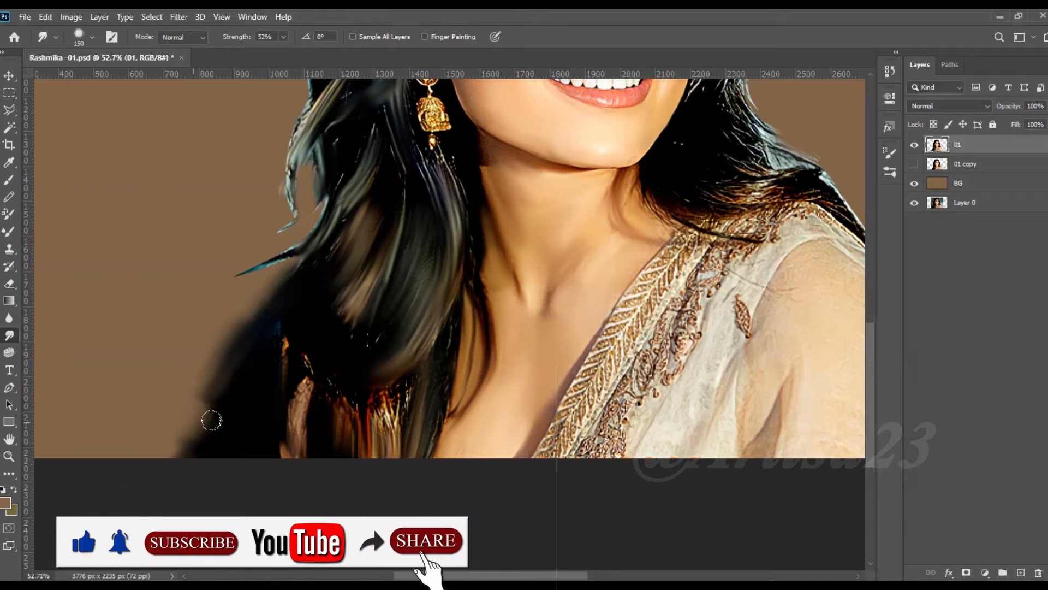
Soften the outer hair outline on the earring side from the crown downward with a 70 px Smudge brush.
scroll(199, 343, down, 2)
scroll(357, 377, up, 3)
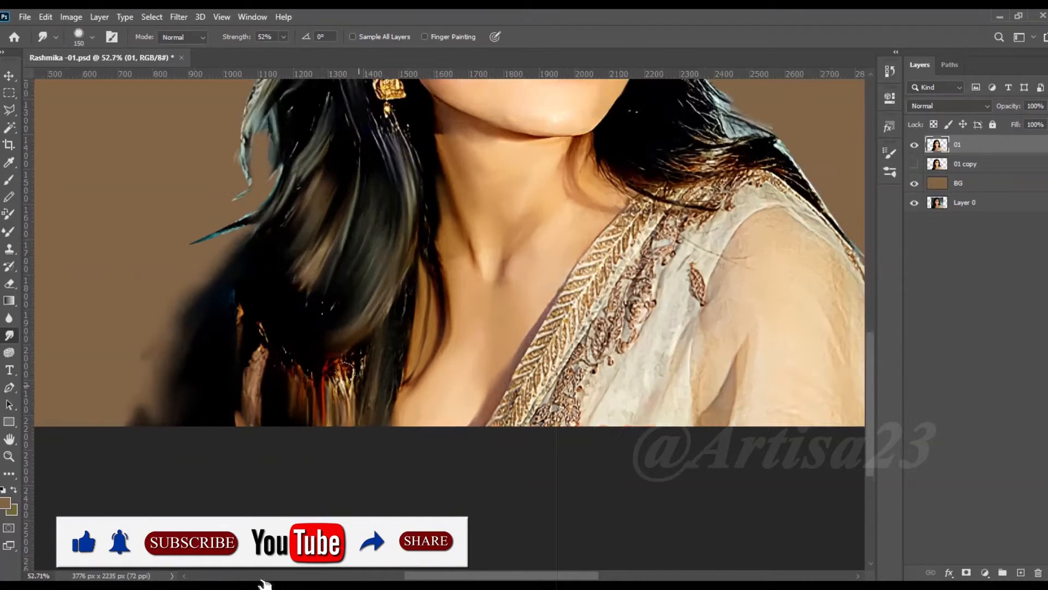
key([)
key([)
key([)
scroll(205, 355, down, 2)
scroll(304, 375, down, 2)
key([)
key([)
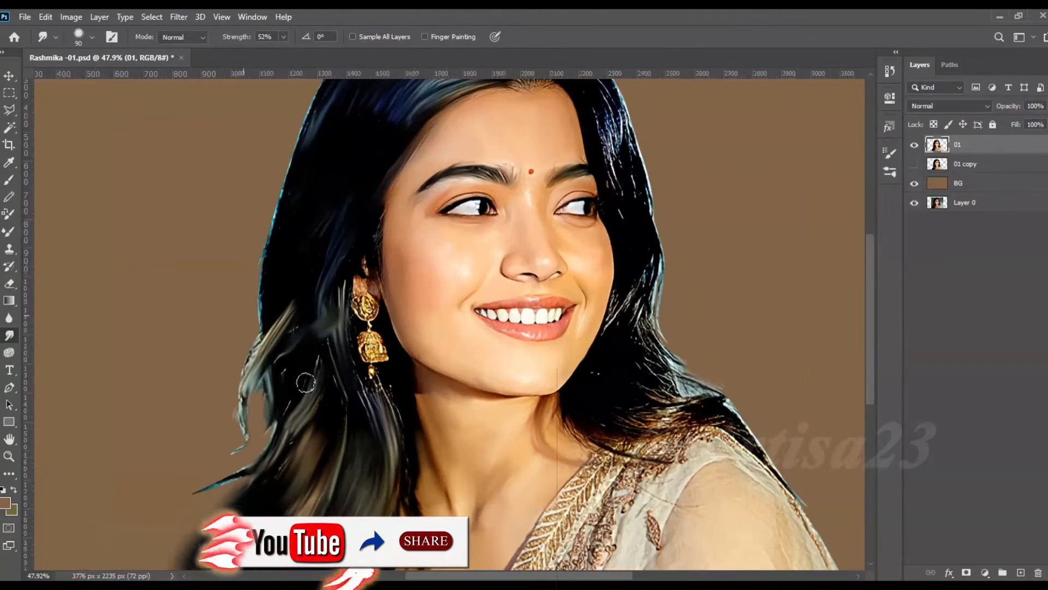
scroll(388, 159, up, 2)
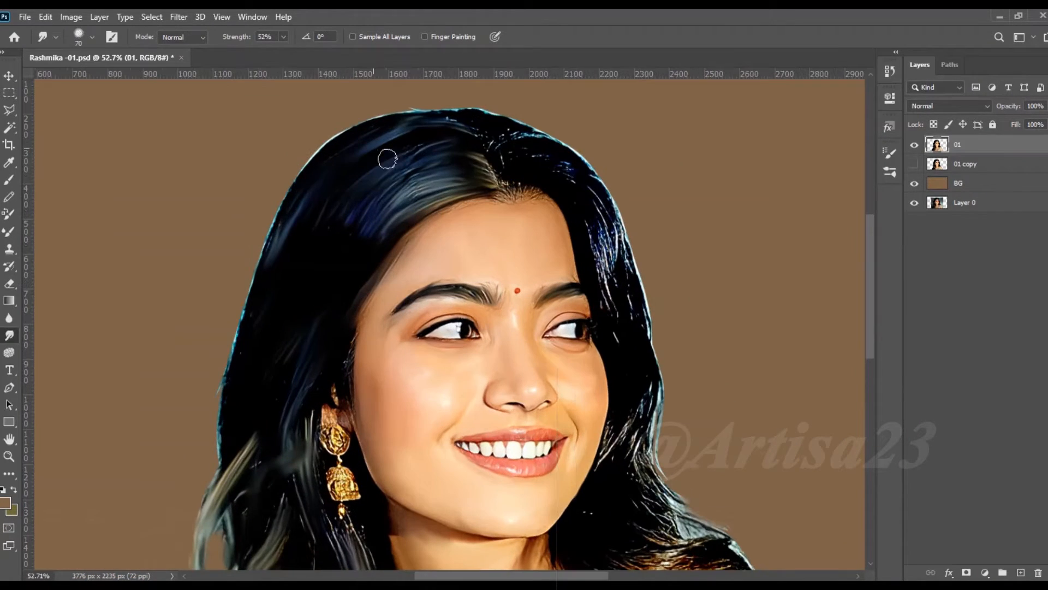
key([)
mouse_move(342, 125)
mouse_down()
mouse_move(264, 254)
mouse_move(257, 338)
mouse_up()
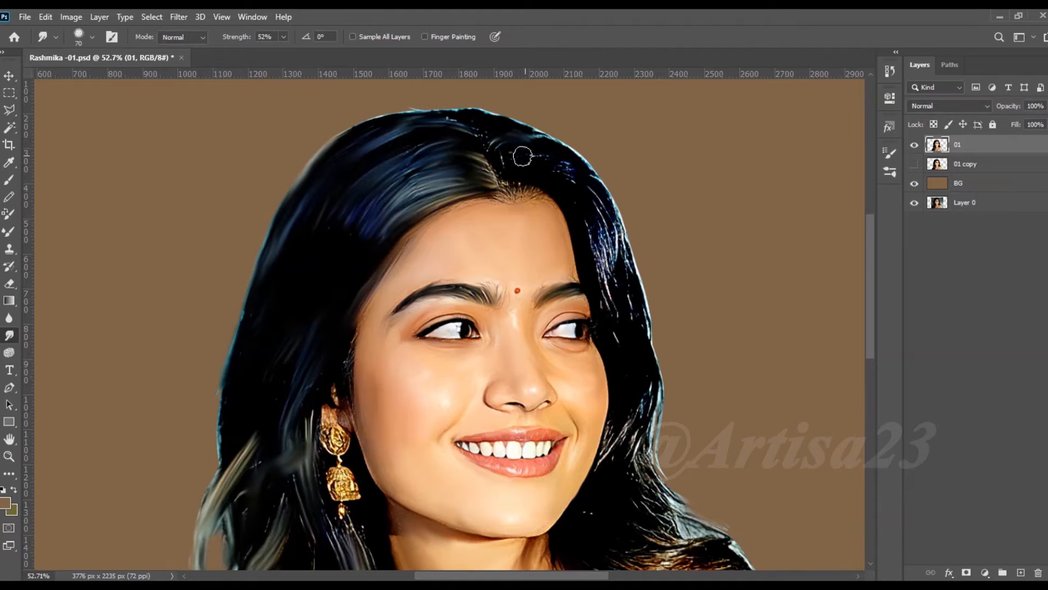
Smudge the parting and the crown hair on the side away from the earring with a 50 px brush.
scroll(518, 162, up, 2)
mouse_move(485, 219)
mouse_down()
mouse_move(491, 147)
mouse_move(447, 127)
mouse_move(451, 164)
mouse_move(568, 185)
mouse_move(619, 218)
mouse_up()
key(])
mouse_move(536, 215)
mouse_down()
mouse_move(611, 229)
mouse_move(631, 255)
mouse_up()
drag(594, 225, 663, 269)
drag(632, 262, 698, 292)
mouse_move(675, 246)
mouse_down()
mouse_move(596, 178)
mouse_move(421, 150)
mouse_move(444, 178)
mouse_move(557, 247)
mouse_move(484, 288)
mouse_move(488, 243)
mouse_up()
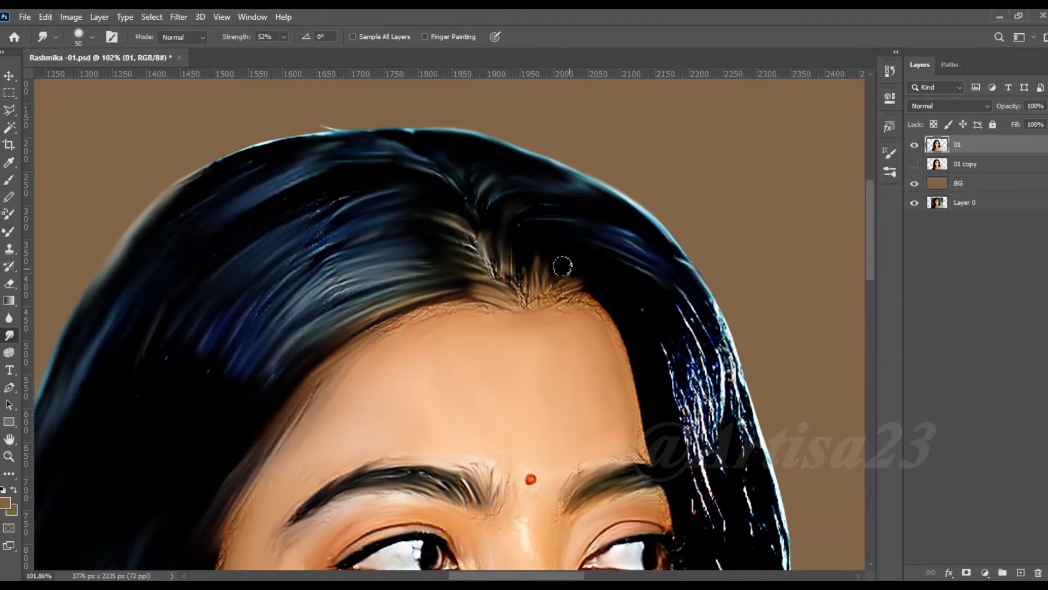
drag(565, 266, 542, 264)
Blend the bright hair highlights beside the forehead on the side away from the earring with a larger Smudge brush.
key(])
key(])
mouse_move(657, 373)
mouse_down()
mouse_move(583, 291)
mouse_move(644, 404)
mouse_up()
drag(651, 307, 667, 380)
drag(633, 292, 603, 199)
drag(599, 308, 594, 229)
drag(648, 273, 606, 177)
Smudge the hair lengths beside the eye and cheek away from the earring with a smaller brush.
scroll(547, 168, down, 3)
key([)
drag(604, 339, 626, 404)
drag(639, 343, 667, 420)
drag(656, 436, 634, 306)
drag(631, 355, 649, 390)
drag(598, 263, 614, 334)
drag(608, 430, 613, 351)
drag(647, 417, 639, 185)
Smooth the wavy hair beside the chin and neck away from the earring with an enlarged Smudge brush.
key(])
mouse_move(634, 331)
mouse_down()
mouse_move(648, 402)
mouse_move(613, 389)
mouse_up()
drag(596, 303, 557, 411)
drag(607, 386, 718, 466)
key(])
mouse_move(651, 366)
mouse_down()
mouse_move(710, 437)
mouse_move(611, 442)
mouse_up()
mouse_move(644, 490)
mouse_down()
mouse_move(721, 488)
mouse_move(590, 503)
mouse_up()
mouse_move(639, 495)
mouse_down()
mouse_move(579, 488)
mouse_move(558, 428)
mouse_up()
Blend the hair ends lying over the garment's shoulder with a 70 px Smudge brush.
key([)
mouse_move(559, 494)
mouse_down()
mouse_move(578, 486)
mouse_move(556, 378)
mouse_up()
drag(639, 421, 531, 397)
drag(786, 437, 715, 359)
drag(772, 387, 704, 355)
scroll(644, 328, down, 2)
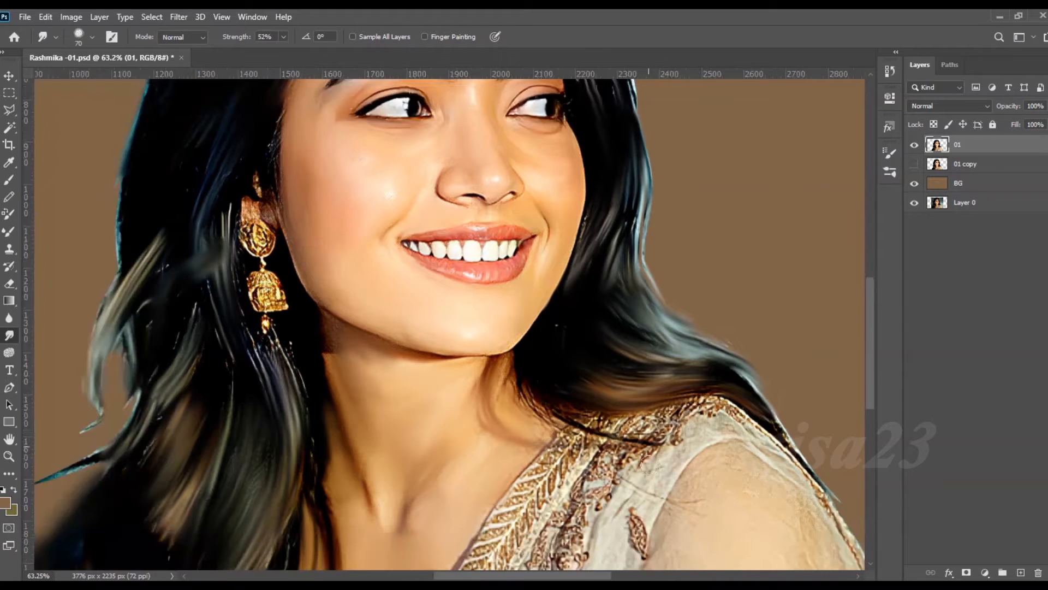
Smudge the hair ends and embroidered trim where they meet the garment's shoulder.
scroll(481, 246, up, 2)
scroll(516, 239, down, 3)
drag(516, 239, 571, 296)
drag(699, 276, 674, 303)
drag(677, 281, 617, 303)
drag(600, 323, 552, 396)
Enlarge the Smudge brush and smear the embroidered neckline border into soft diagonal folds.
key(])
key(])
key(])
drag(565, 336, 467, 472)
drag(548, 316, 429, 527)
drag(614, 327, 548, 448)
drag(568, 385, 489, 494)
Blend the lower drape and neckline folds of the garment with a 125 px Smudge brush.
scroll(533, 376, down, 3)
key(])
drag(508, 442, 470, 510)
mouse_move(470, 470)
mouse_down()
mouse_move(506, 331)
mouse_move(448, 415)
mouse_up()
drag(543, 367, 505, 415)
drag(611, 284, 557, 382)
drag(576, 279, 488, 414)
drag(481, 353, 450, 403)
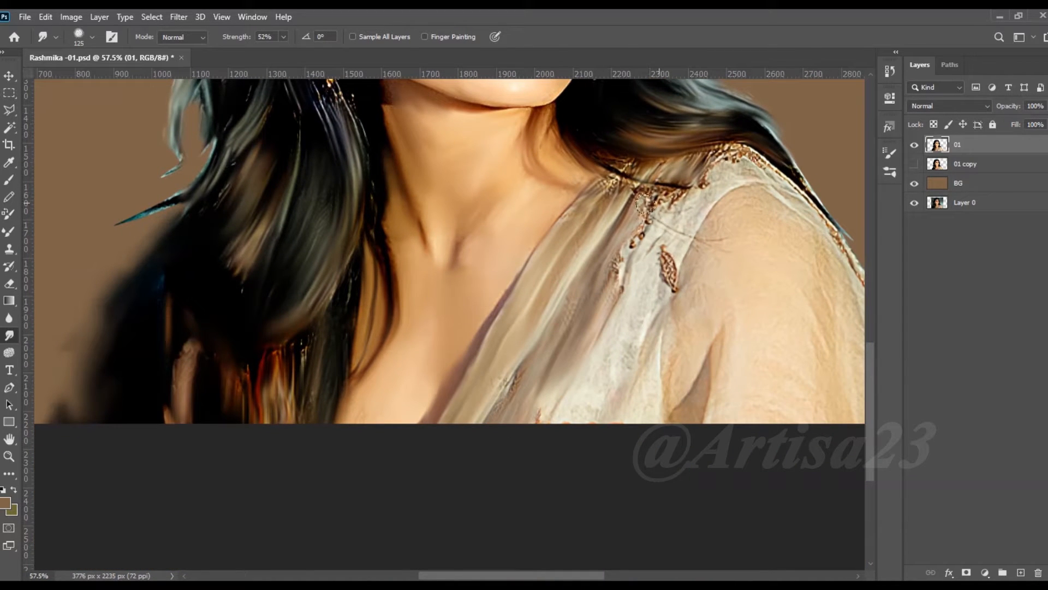
Smudge the remaining embroidery motifs between the neckline and shoulder into smooth fabric folds.
drag(647, 205, 663, 283)
drag(713, 175, 652, 284)
drag(683, 246, 617, 376)
drag(744, 248, 610, 314)
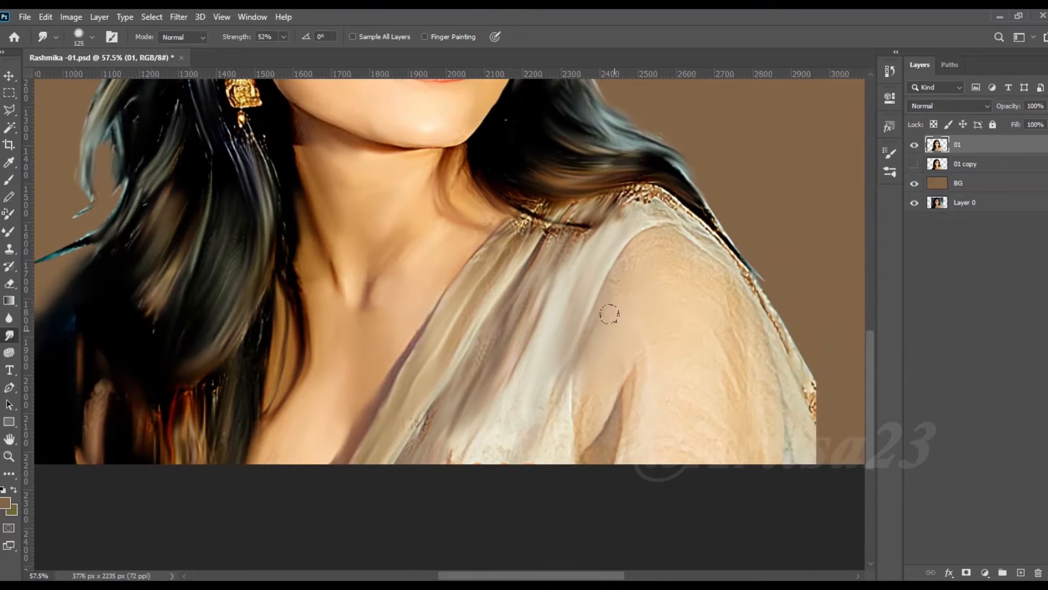
Smooth the sheer sleeve texture and soften the sleeve's outer edge with the 125 px Smudge brush.
drag(606, 397, 649, 344)
drag(705, 314, 663, 246)
drag(724, 278, 689, 238)
drag(733, 371, 706, 304)
drag(775, 350, 819, 437)
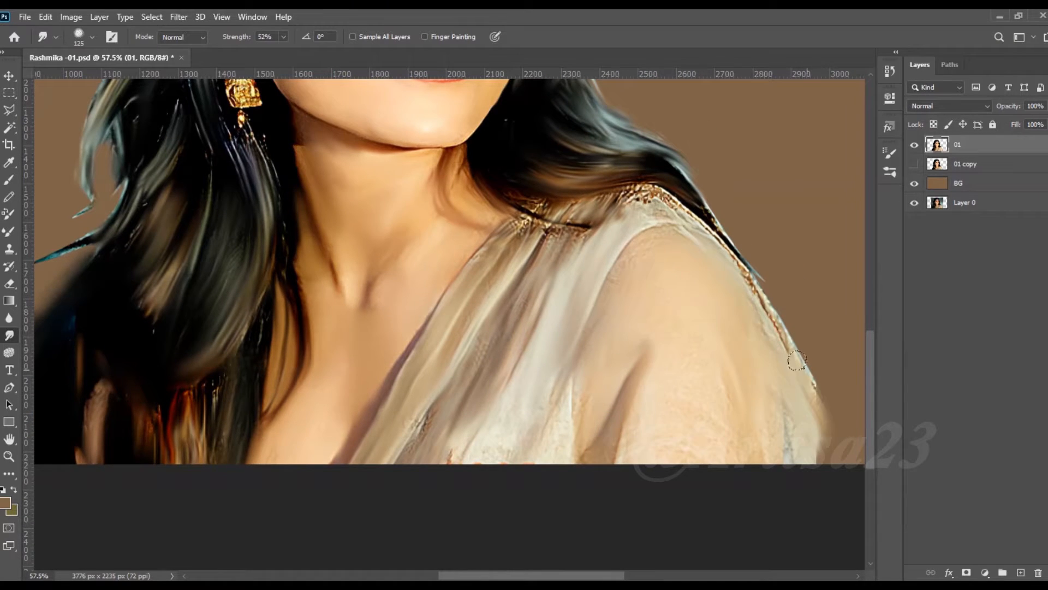
drag(805, 376, 835, 448)
Blend the garment's lower folds with a larger Smudge brush and the gold shoulder edging with a smaller one.
scroll(690, 358, down, 3)
key(bracketright)
key(bracketright)
key(bracketright)
drag(536, 396, 491, 436)
key(bracketleft)
key(bracketleft)
key(bracketleft)
mouse_move(650, 233)
mouse_down()
mouse_move(709, 262)
mouse_move(756, 341)
mouse_up()
Soften the lower hair ends on the earring side and their outer edge with an enlarged Smudge brush.
key(bracketright)
key(bracketright)
key(bracketright)
drag(322, 358, 316, 431)
drag(245, 255, 194, 282)
drag(272, 227, 249, 265)
drag(238, 217, 225, 262)
drag(257, 176, 260, 214)
drag(373, 200, 388, 276)
Smudge the hairline and cheek edge beside the earring with the brush reduced to 40 px.
key(ctrl+0)
scroll(370, 291, up, 6)
key(bracketleft)
key(bracketleft)
key(bracketleft)
key(bracketleft)
key(bracketleft)
drag(360, 180, 321, 301)
key(bracketleft)
mouse_move(342, 344)
mouse_down()
mouse_move(310, 347)
mouse_move(340, 331)
mouse_up()
drag(358, 289, 391, 420)
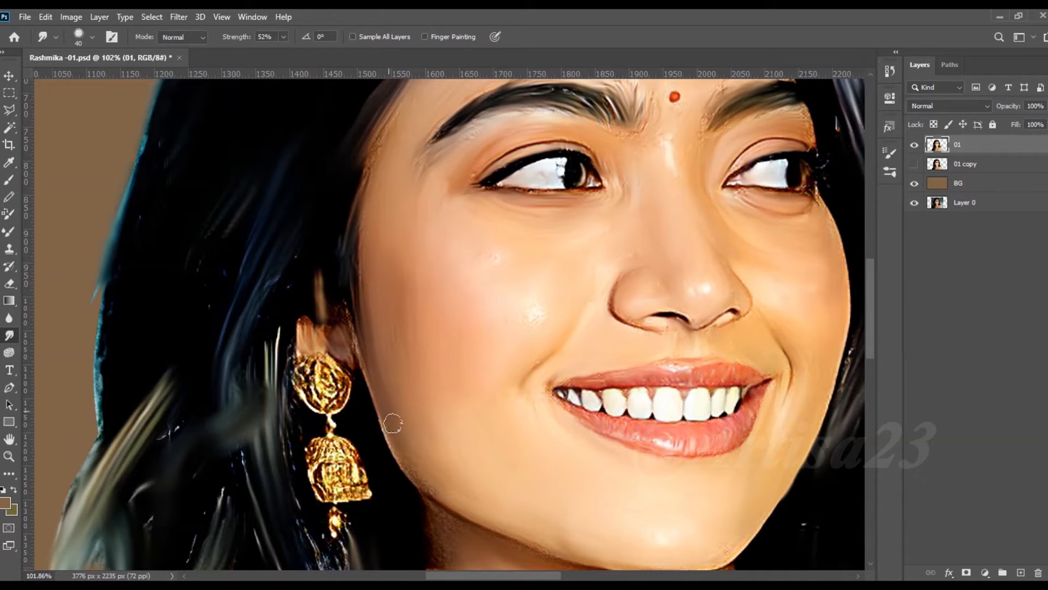
drag(294, 430, 276, 296)
Blend the hair strands on the earring side with a 70 px Smudge brush and check the crown.
scroll(293, 275, down, 3)
key(bracketright)
key(bracketright)
key(bracketright)
mouse_move(322, 510)
mouse_down()
mouse_move(324, 472)
mouse_move(289, 392)
mouse_up()
drag(242, 440, 242, 380)
scroll(449, 299, down, 3)
scroll(425, 145, up, 5)
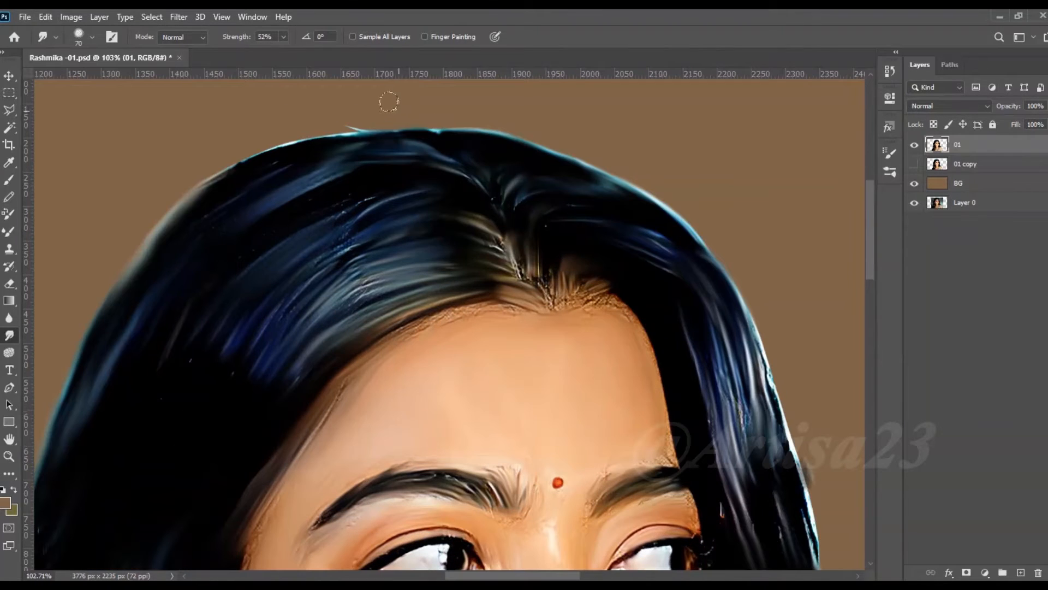
scroll(510, 159, down, 6)
Save the painting, and save it again as a new PSD named Rashmika -01a.
key(ctrl+s)
click(22, 17)
click(41, 179)
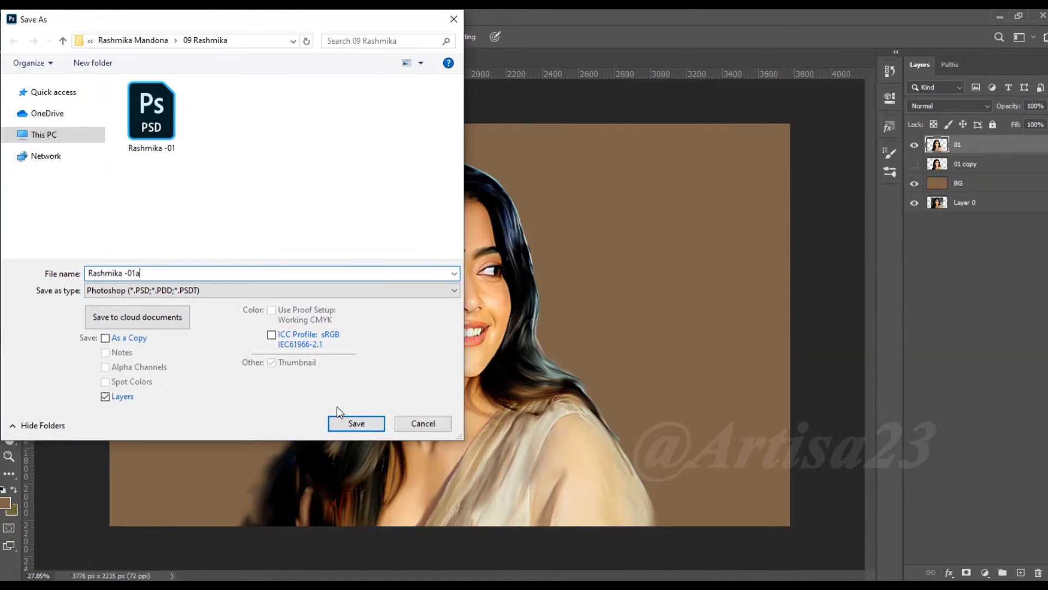
click(338, 420)
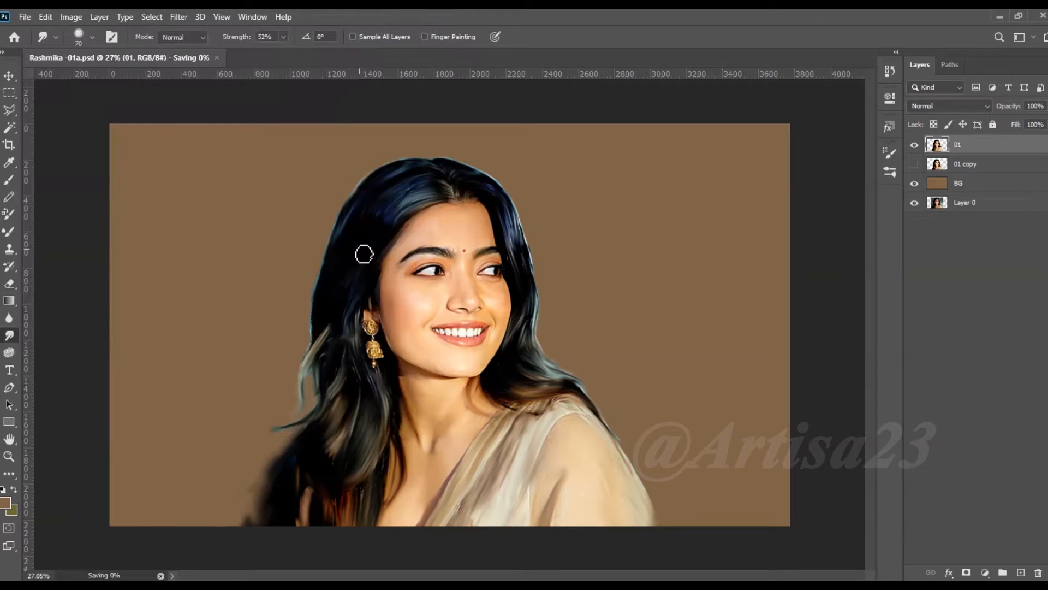
Move the BG layer above the hidden 01 copy and add a new layer named BG Color above it.
scroll(363, 250, down, 2)
drag(959, 187, 962, 158)
click(1020, 572)
double_click(964, 164)
text(BG Color)
key(Return)
Choose a textured painting brush at 300 px and set its opacity to 39%.
scroll(447, 324, down, 1)
key(b)
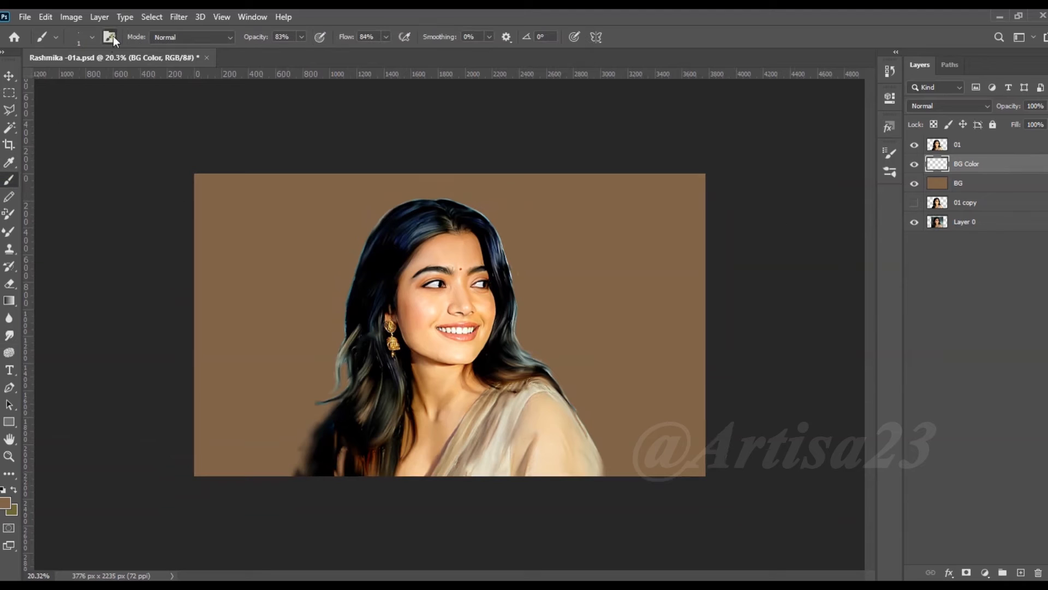
click(109, 37)
click(712, 147)
scroll(872, 317, down, 5)
click(815, 339)
click(855, 147)
scroll(487, 170, up, 1)
key(bracketleft)
key(bracketleft)
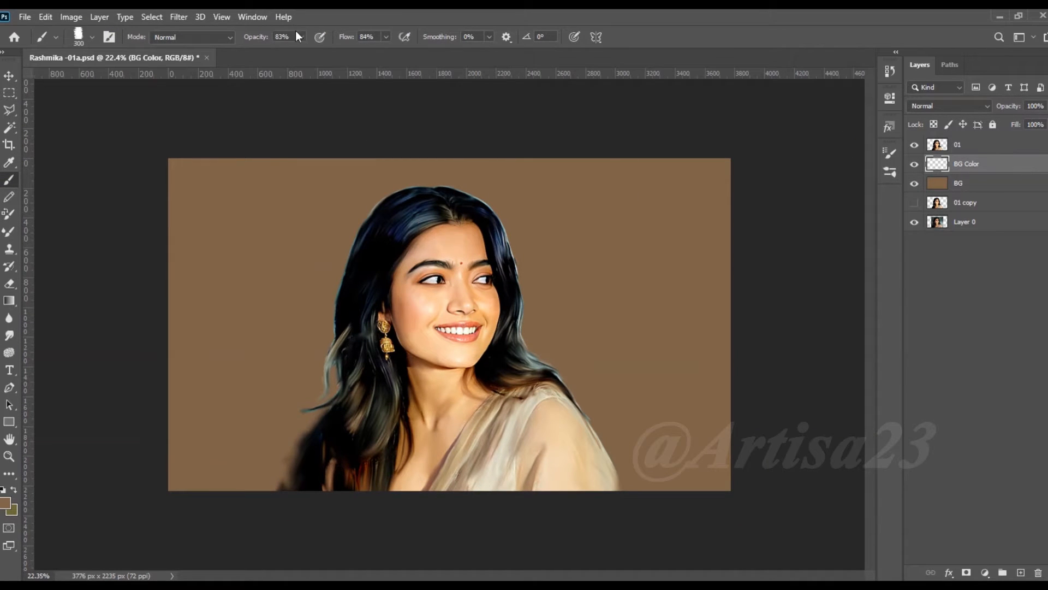
drag(276, 52, 273, 53)
scroll(573, 276, up, 3)
scroll(573, 276, down, 2)
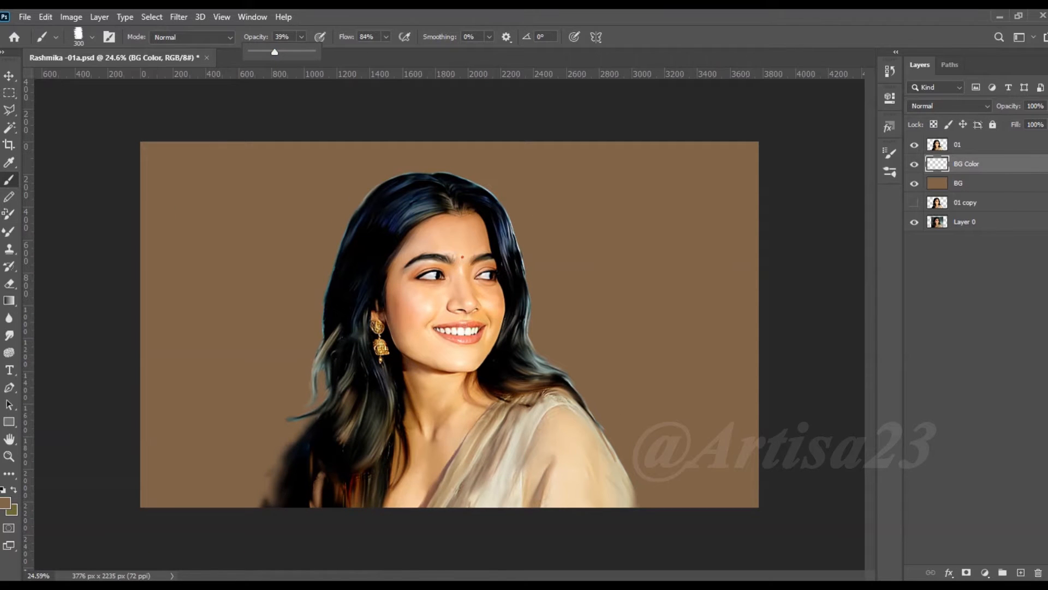
Sample a pale tint from the color wheel image and paint it onto the background around the hair.
click(486, 518)
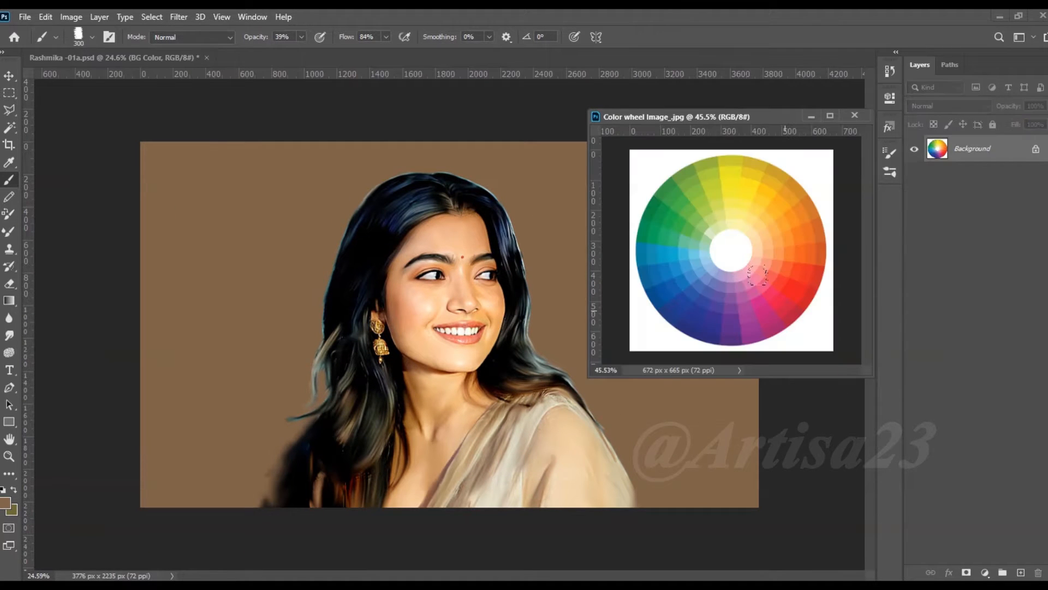
scroll(546, 253, up, 3)
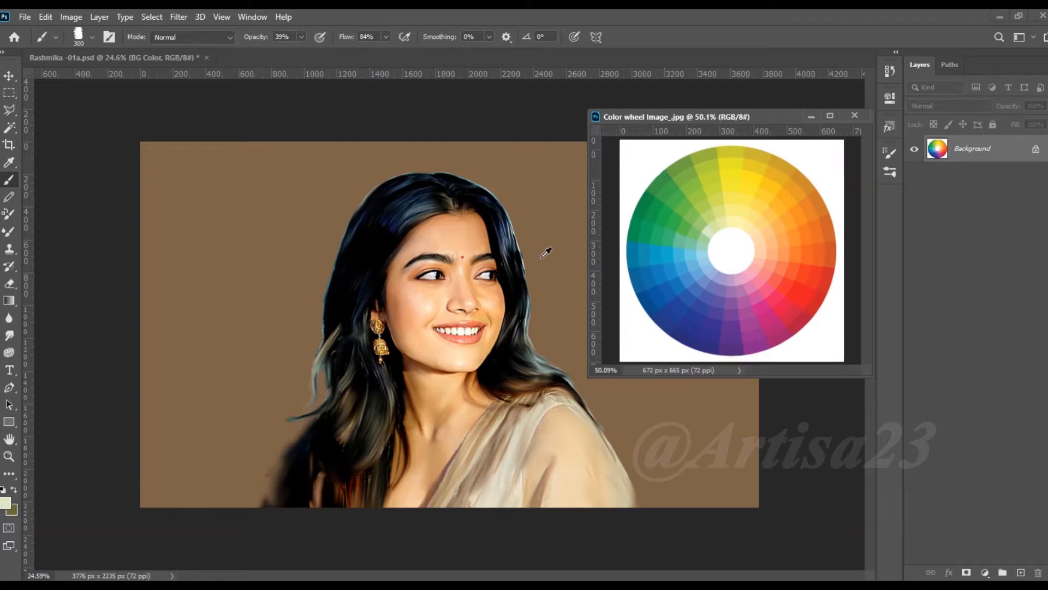
click(531, 243)
scroll(529, 250, up, 1)
scroll(529, 250, up, 3)
drag(528, 250, 416, 224)
mouse_move(453, 295)
mouse_down()
mouse_move(511, 352)
mouse_move(565, 373)
mouse_up()
mouse_move(420, 343)
mouse_down()
mouse_move(439, 306)
mouse_move(404, 155)
mouse_move(447, 216)
mouse_up()
Sample light blue from the color wheel and paint it behind the hair on both sides of the head.
alt+click(693, 259)
scroll(447, 218, down, 3)
mouse_move(537, 265)
mouse_down()
mouse_move(519, 194)
mouse_move(499, 182)
mouse_up()
mouse_move(261, 312)
mouse_down()
mouse_move(288, 372)
mouse_move(265, 448)
mouse_move(248, 327)
mouse_up()
Sample purple from the color wheel and paint patches on both sides of the figure with a 500 px brush.
alt+click(735, 334)
scroll(283, 355, down, 3)
key(bracketright)
key(bracketright)
key(bracketright)
key(bracketright)
drag(573, 382, 557, 356)
scroll(558, 352, down, 2)
drag(551, 319, 554, 347)
drag(339, 302, 311, 320)
drag(327, 262, 339, 253)
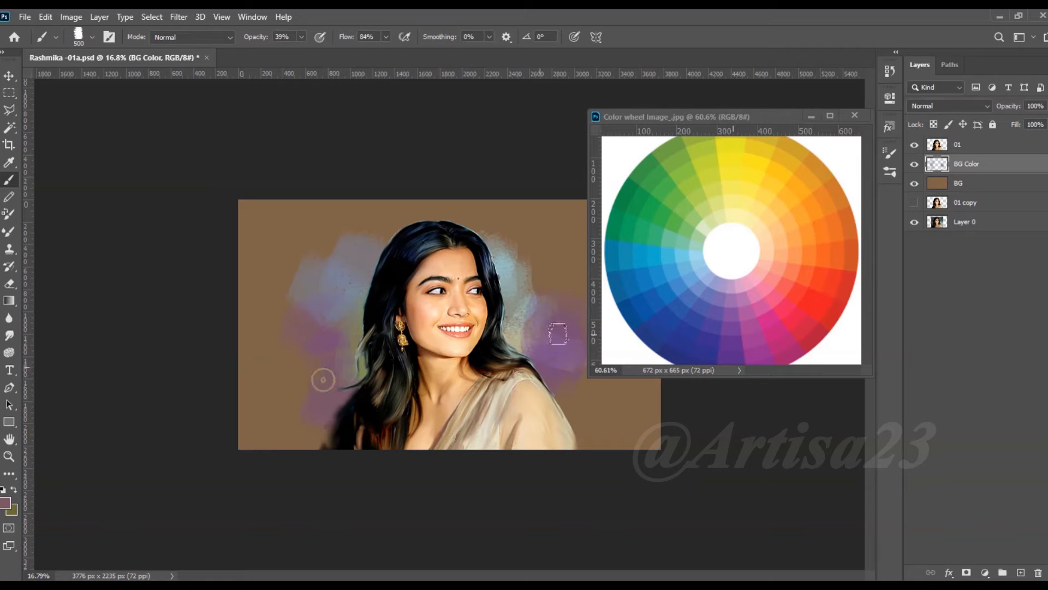
Sample teal from the color wheel and paint it beside the hair on both sides of the face.
alt+click(691, 234)
mouse_move(323, 322)
mouse_down()
mouse_move(349, 282)
mouse_move(335, 358)
mouse_up()
drag(502, 277, 535, 314)
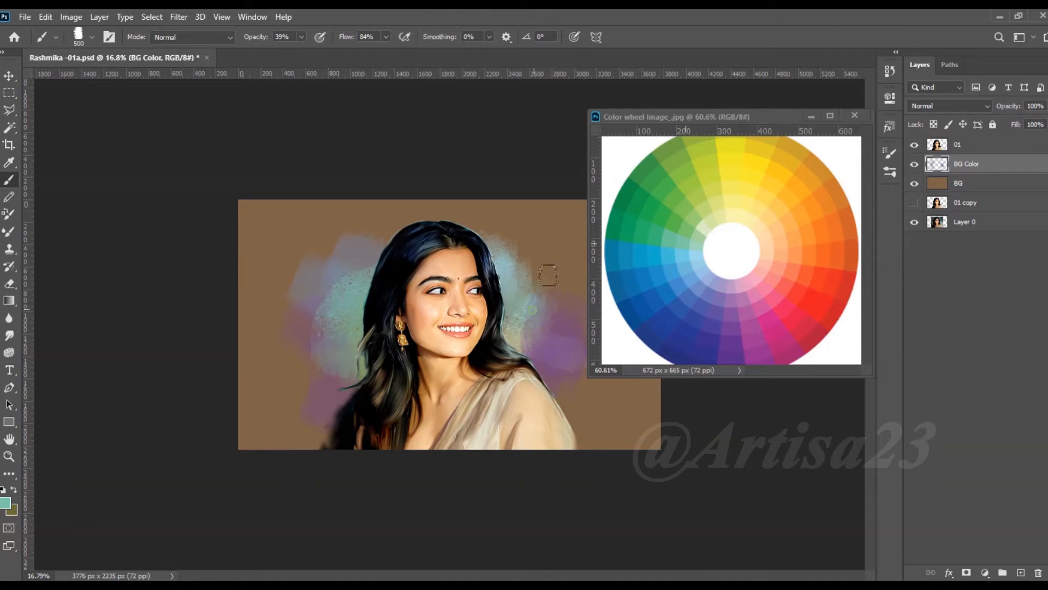
drag(547, 273, 562, 305)
Sample red from the color wheel and paint patches beside the lower hair and the shoulder.
alt+click(696, 252)
scroll(553, 297, down, 1)
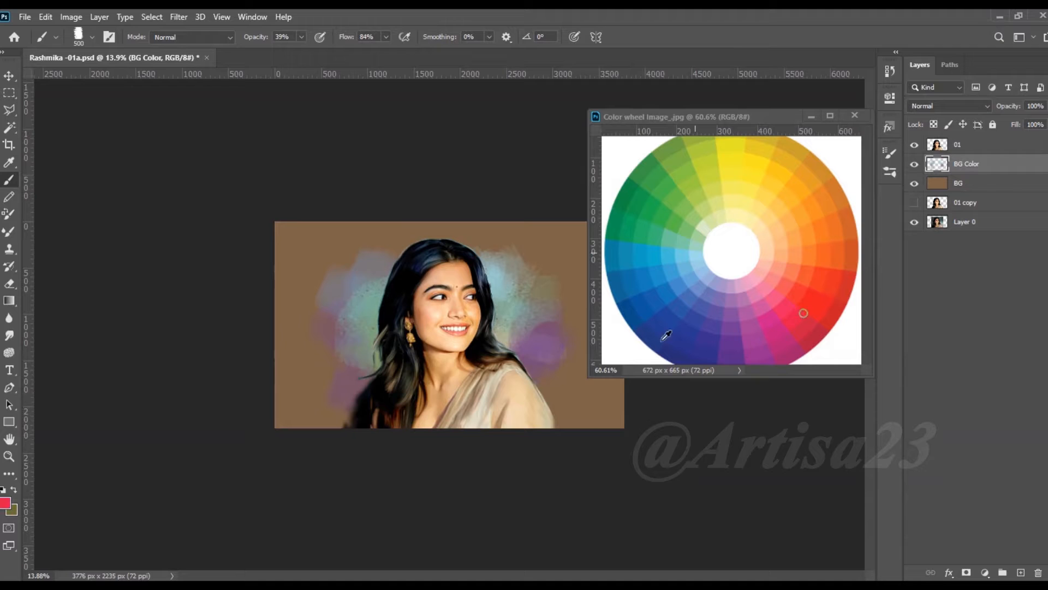
drag(337, 375, 322, 361)
scroll(552, 328, up, 1)
Sample muted tones from the painted background and dab them above and beside the top of the head.
alt+click(356, 258)
click(369, 225)
click(491, 212)
alt+click(326, 299)
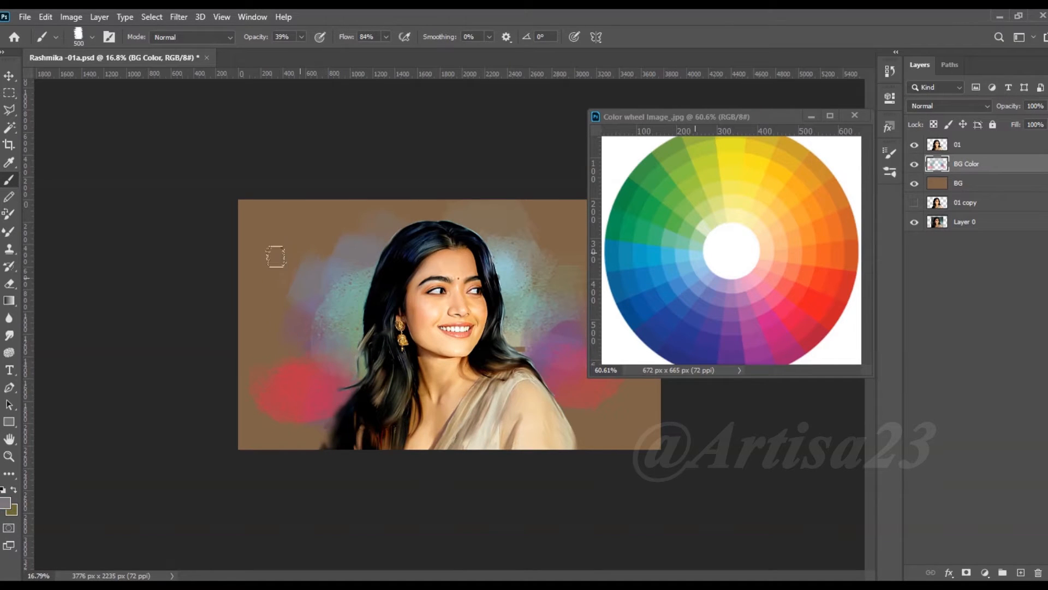
Sample beige and pink tones and paint them into the lower background beside the sleeve.
alt+click(550, 426)
mouse_move(572, 440)
mouse_down()
mouse_move(579, 415)
mouse_move(639, 434)
mouse_up()
alt+click(755, 226)
alt+click(615, 409)
alt+click(571, 386)
drag(573, 404, 591, 429)
Paint sampled dark and reddish tones into the background beside the lower hair on the earring side.
alt+click(340, 426)
mouse_move(322, 418)
mouse_down()
mouse_move(309, 437)
mouse_move(288, 419)
mouse_move(312, 429)
mouse_up()
alt+click(309, 410)
alt+click(297, 427)
alt+click(287, 407)
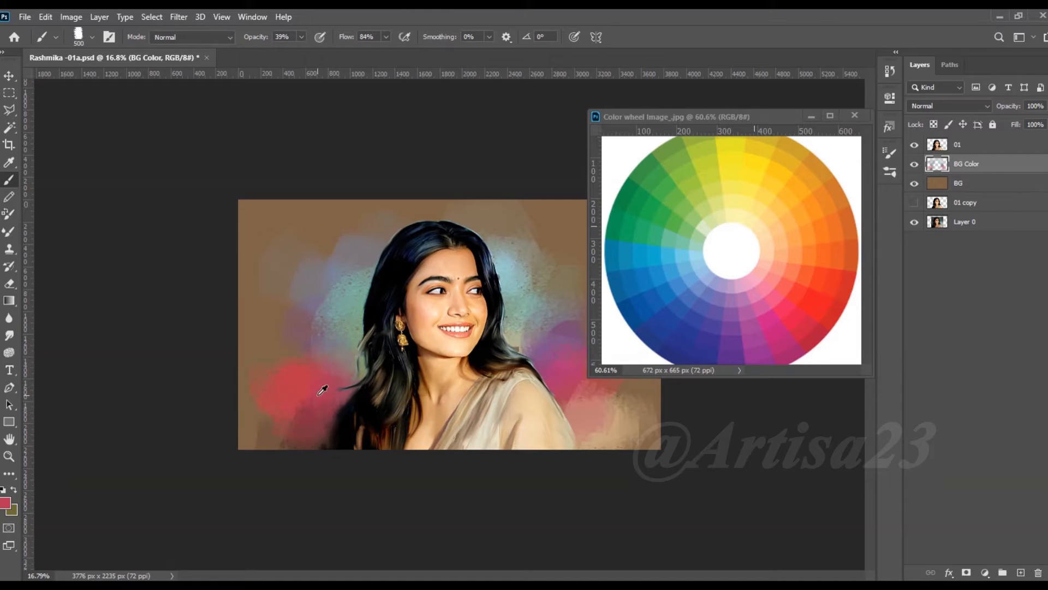
Blend the blue and purple background patches on the earring side using tones sampled from the canvas.
alt+click(323, 348)
alt+click(375, 247)
mouse_move(366, 243)
mouse_down()
mouse_move(353, 225)
mouse_move(333, 256)
mouse_up()
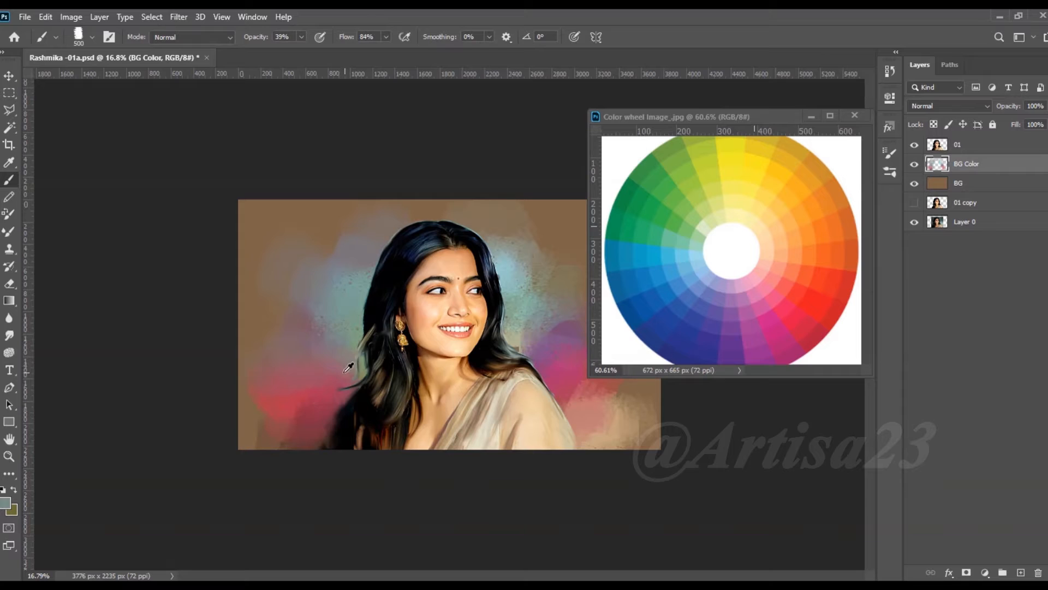
Sample pale green from the color wheel and paint it beside the wavy hair below the earring.
alt+click(709, 226)
drag(357, 344, 337, 382)
alt+click(356, 316)
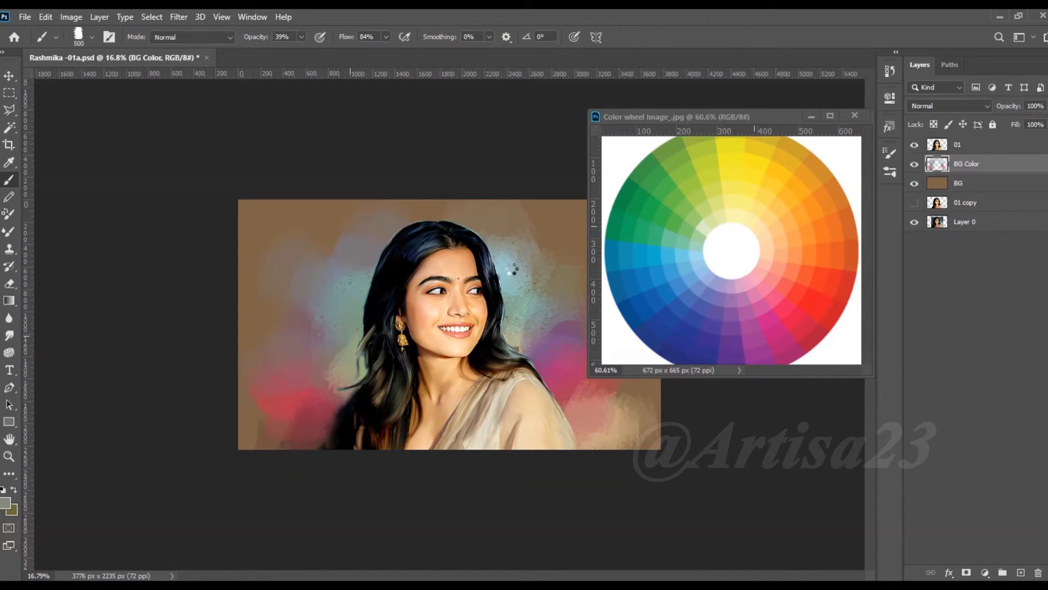
Sample light blue from the color wheel and brighten the background around both sides of the crown.
alt+click(692, 254)
drag(474, 232, 515, 246)
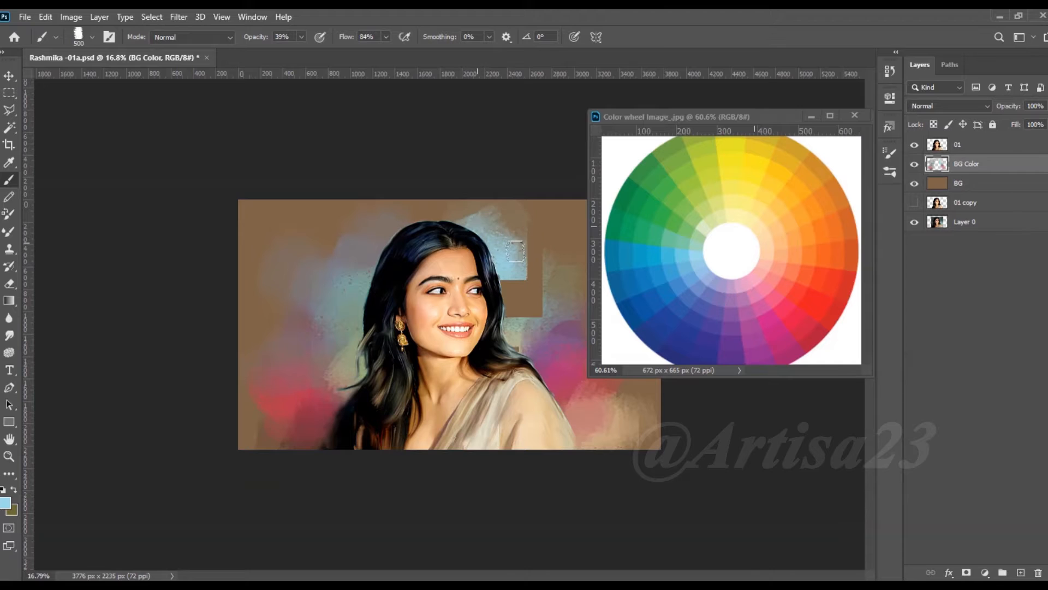
scroll(515, 262, up, 3)
scroll(521, 284, down, 3)
drag(357, 283, 389, 236)
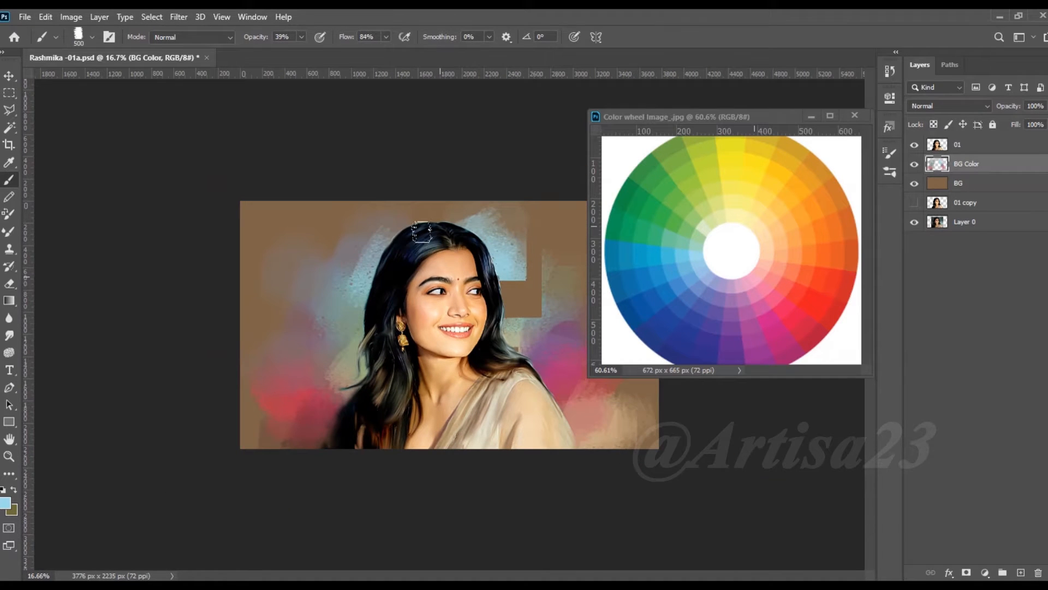
Sample a background tone and paint over the bare brown patch beside the face away from the earring.
scroll(480, 262, up, 2)
scroll(543, 295, down, 2)
alt+click(546, 321)
mouse_move(518, 279)
mouse_down()
mouse_move(563, 302)
mouse_move(552, 335)
mouse_up()
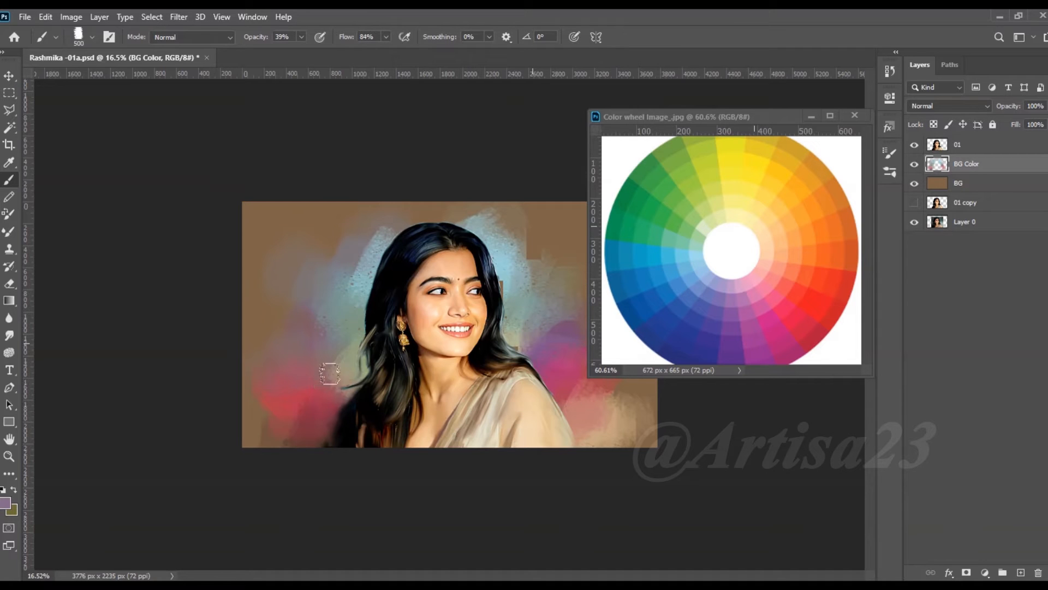
scroll(389, 377, up, 1)
scroll(389, 376, down, 2)
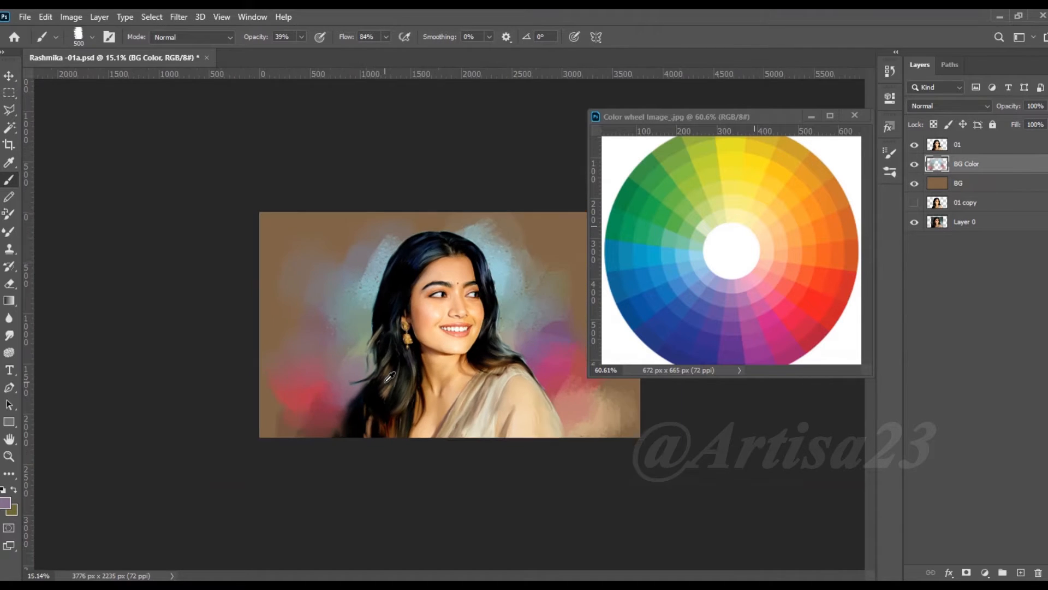
Sample brown and dark red tones and deepen the lower background corner on the earring side.
alt+click(561, 379)
scroll(315, 405, up, 1)
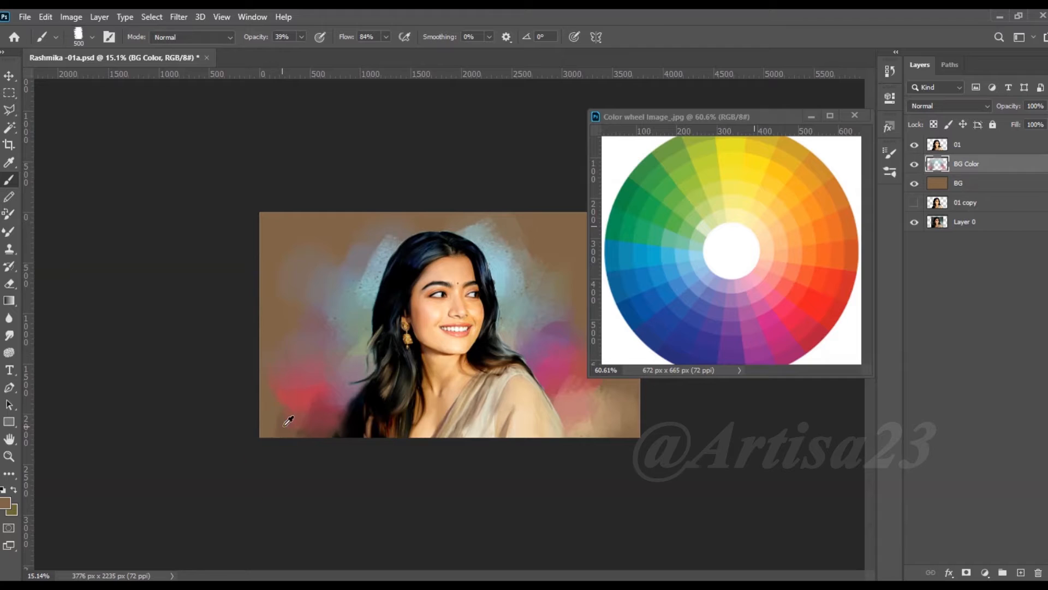
alt+click(285, 426)
alt+click(309, 431)
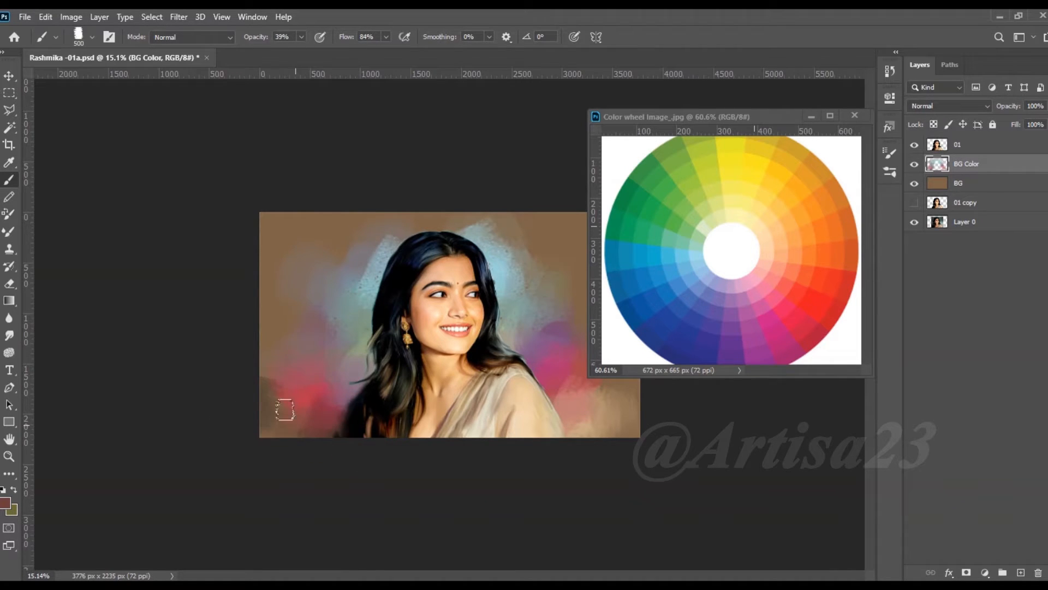
Sample muted background tones and paint over the hard-edged brown patches beside the crown on the side away from the earring.
scroll(524, 287, up, 3)
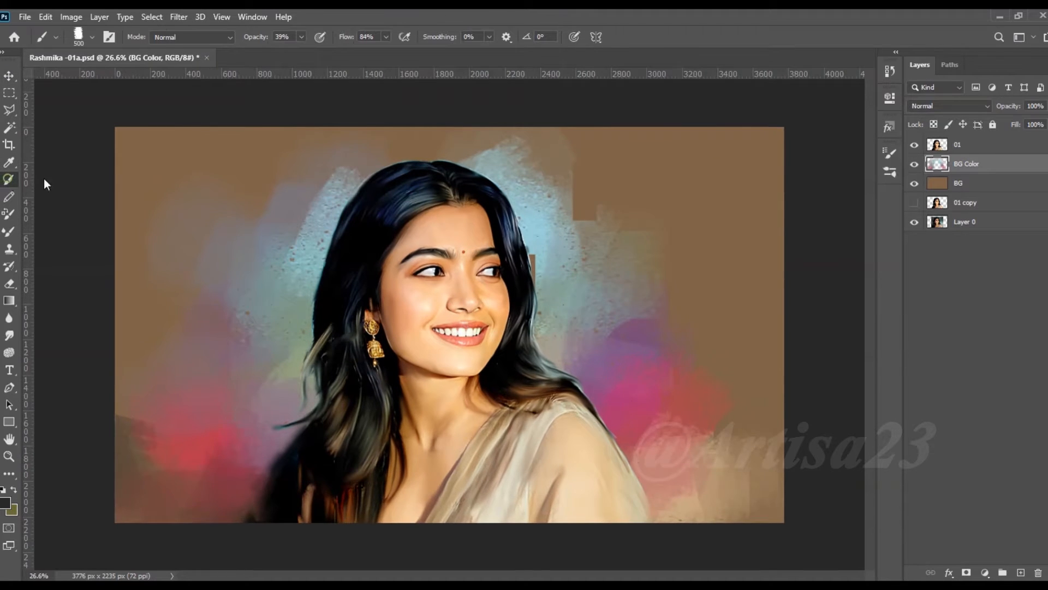
scroll(662, 216, up, 2)
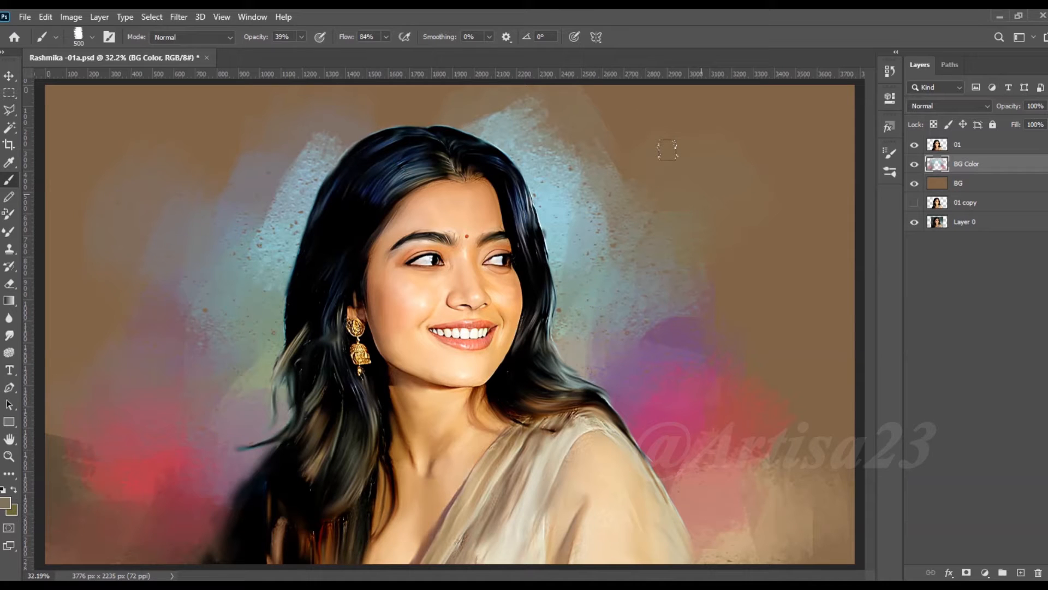
alt+click(694, 342)
scroll(356, 290, down, 2)
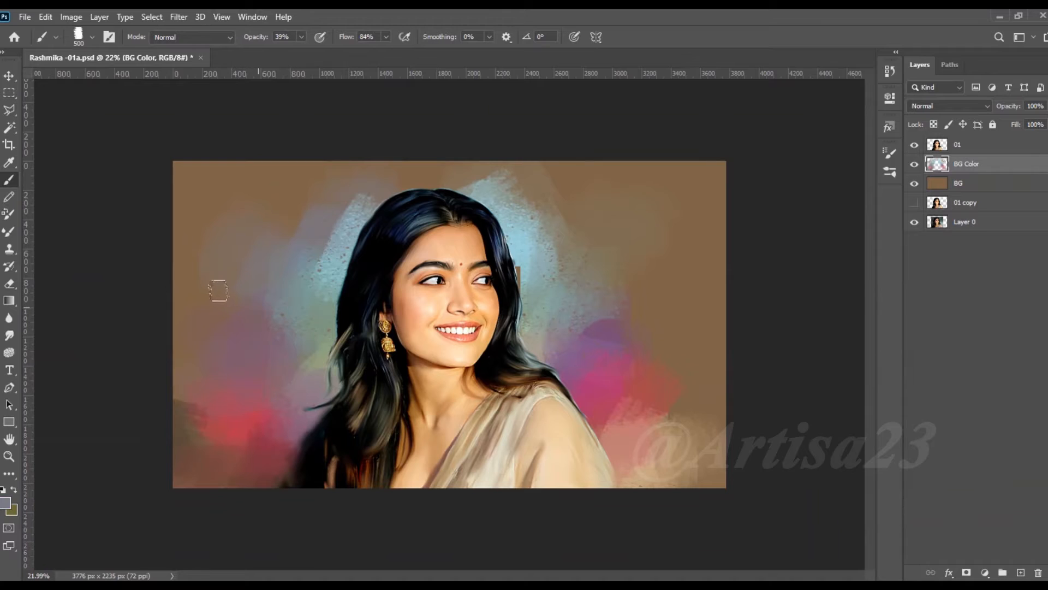
Sample purple tones and spread the purple haze outward on both sides of the portrait with a 400 px brush.
alt+click(292, 346)
key(bracketright)
alt+click(625, 328)
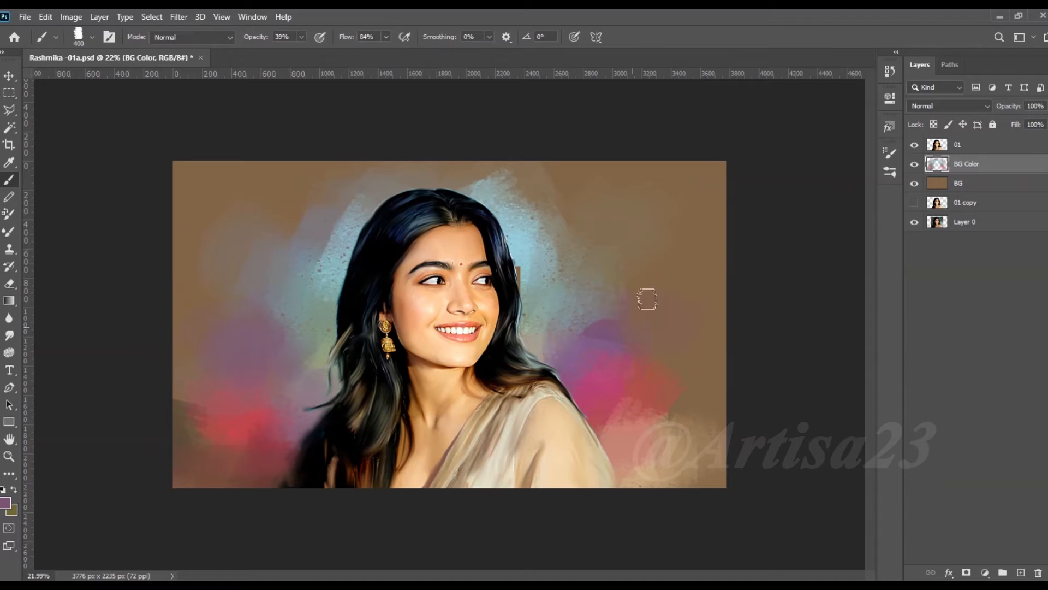
alt+click(669, 363)
Sample grey-blue and brown tones and blend the background haze above the crown.
alt+click(481, 176)
drag(458, 174, 407, 182)
alt+click(527, 208)
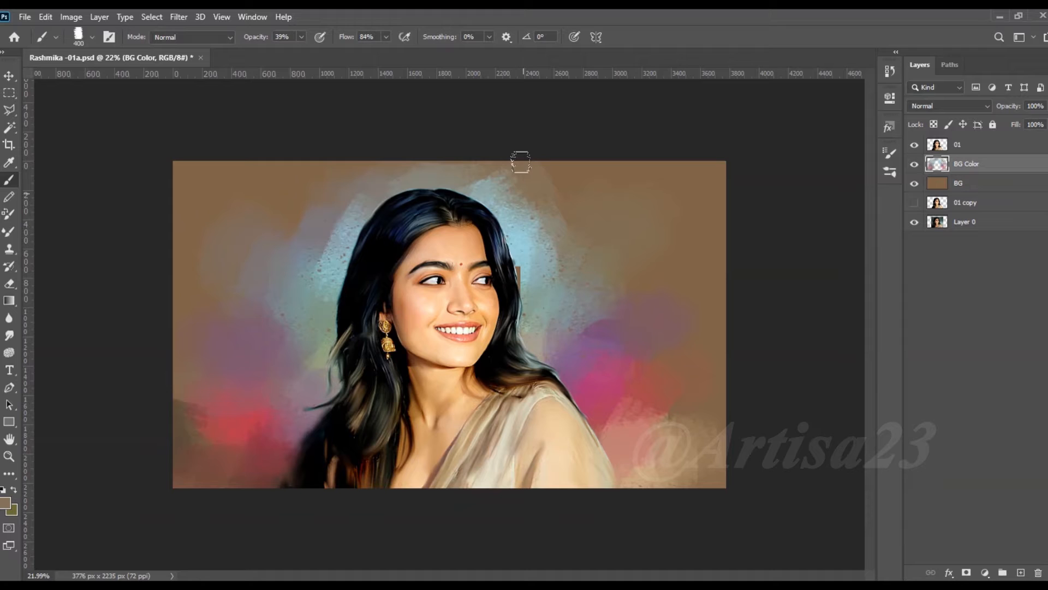
Spread muted red over the brown background beyond the shoulder away from the earring and save the document.
scroll(576, 239, down, 2)
scroll(553, 254, up, 6)
scroll(555, 256, down, 5)
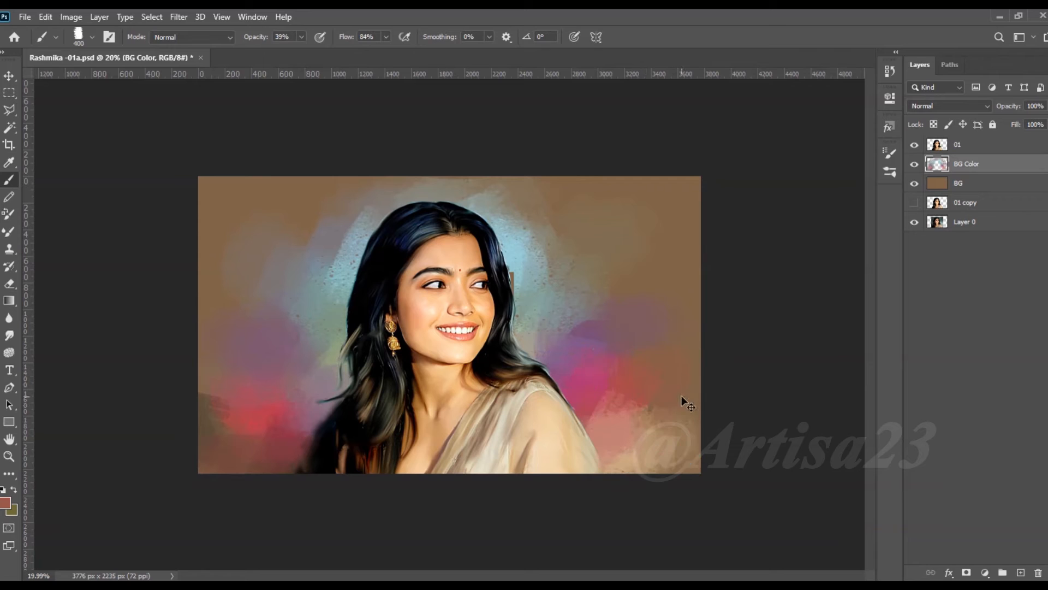
key(ctrl+s)
Sample brown, purple and blue tones and soften the background color transitions toward both outer sides.
scroll(631, 307, down, 1)
scroll(632, 307, up, 2)
alt+click(658, 283)
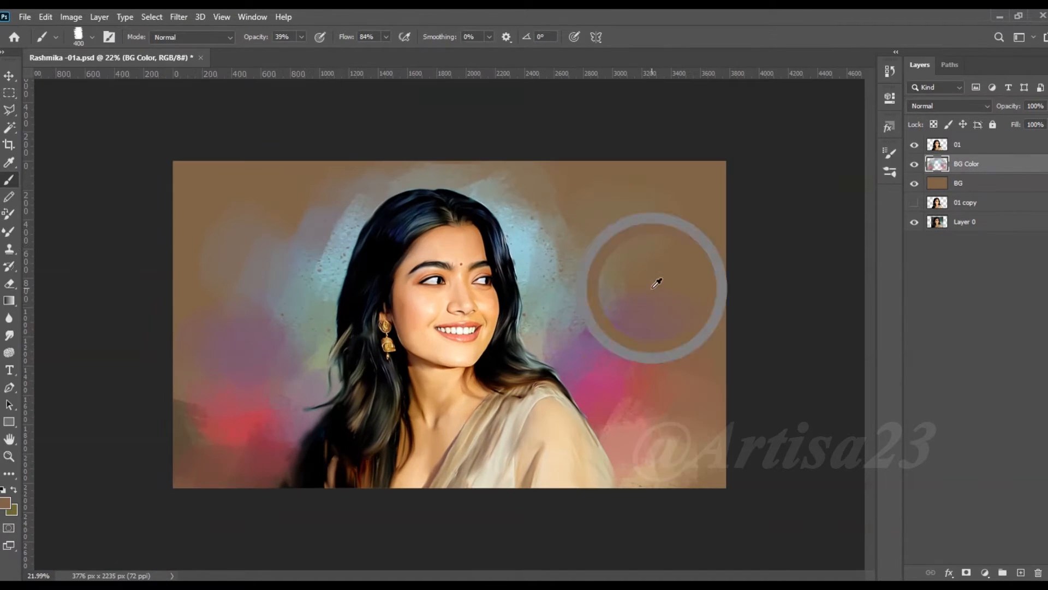
alt+click(234, 320)
scroll(341, 241, up, 2)
alt+click(298, 235)
drag(312, 244, 290, 271)
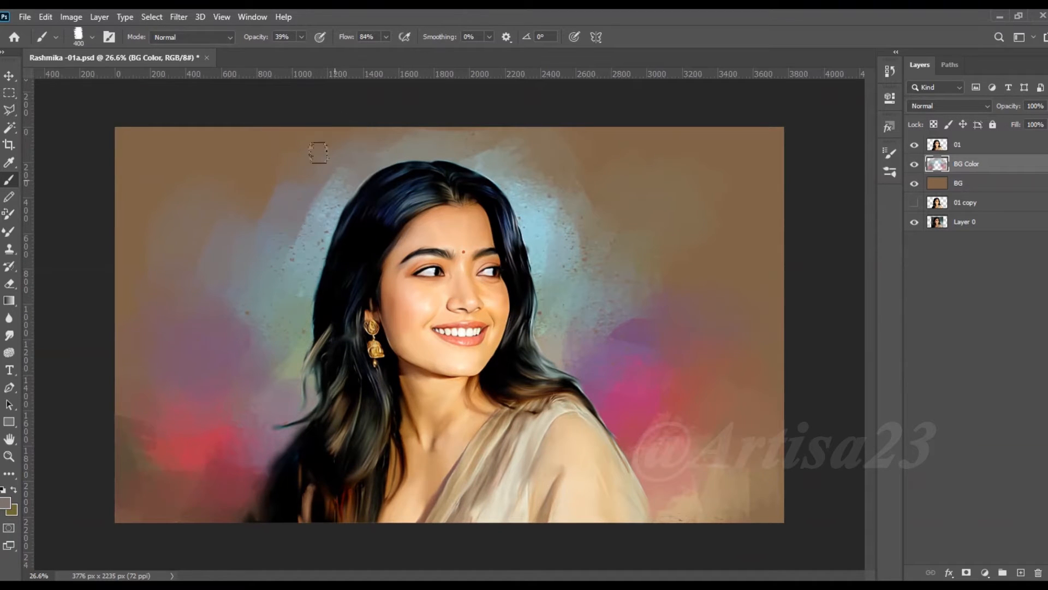
Reduce the brush to 250 px and add a new layer above BG Color.
alt+click(316, 215)
key(bracketleft)
key(bracketleft)
alt+click(576, 172)
click(1020, 572)
double_click(968, 184)
click(980, 164)
Sample nearby background tones and soften the blue and grey strokes around the crown and hair edges on the new layer.
alt+click(508, 201)
drag(340, 202, 307, 250)
alt+click(330, 207)
click(314, 244)
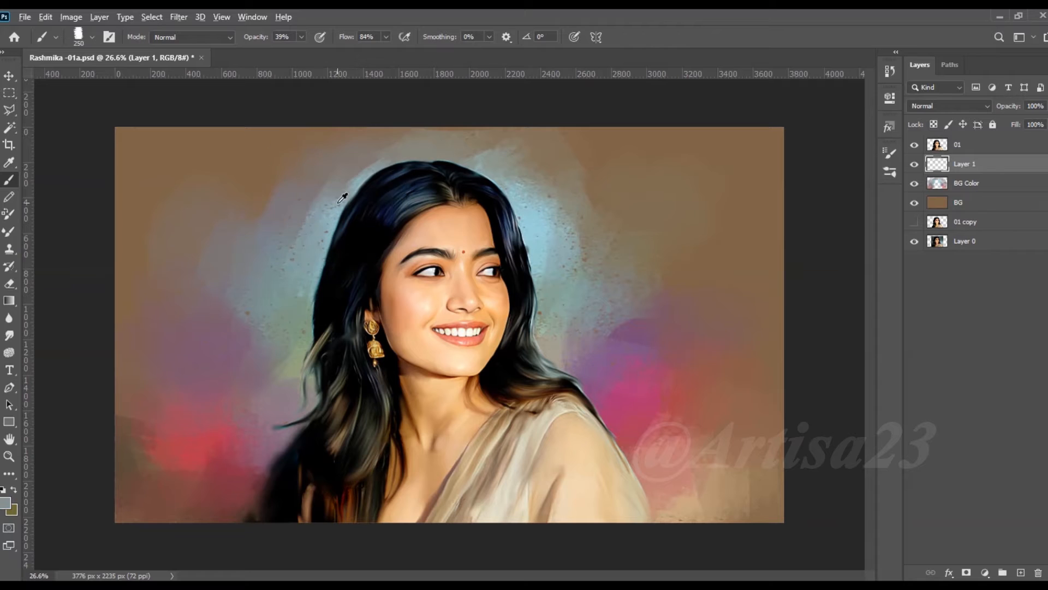
alt+click(489, 161)
alt+click(282, 358)
scroll(475, 345, down, 1)
alt+click(593, 375)
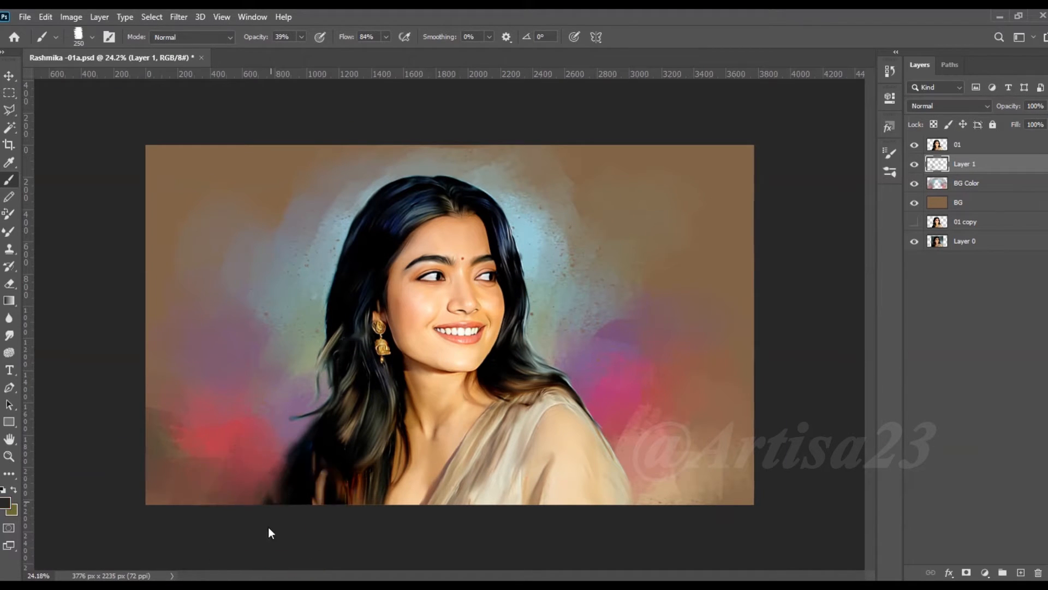
Sample reddish-brown tones and blend the lower background corner away from the earring, enlarging the brush to 400 px.
mouse_move(682, 411)
mouse_down()
mouse_move(744, 426)
mouse_move(737, 480)
mouse_up()
alt+click(710, 465)
alt+click(713, 403)
drag(709, 440, 749, 500)
alt+click(673, 483)
key(bracketright)
key(bracketright)
drag(692, 462, 741, 480)
Sample mauve and grey tones and blend the upper background beside and above the crown, away from the earring.
alt+click(661, 311)
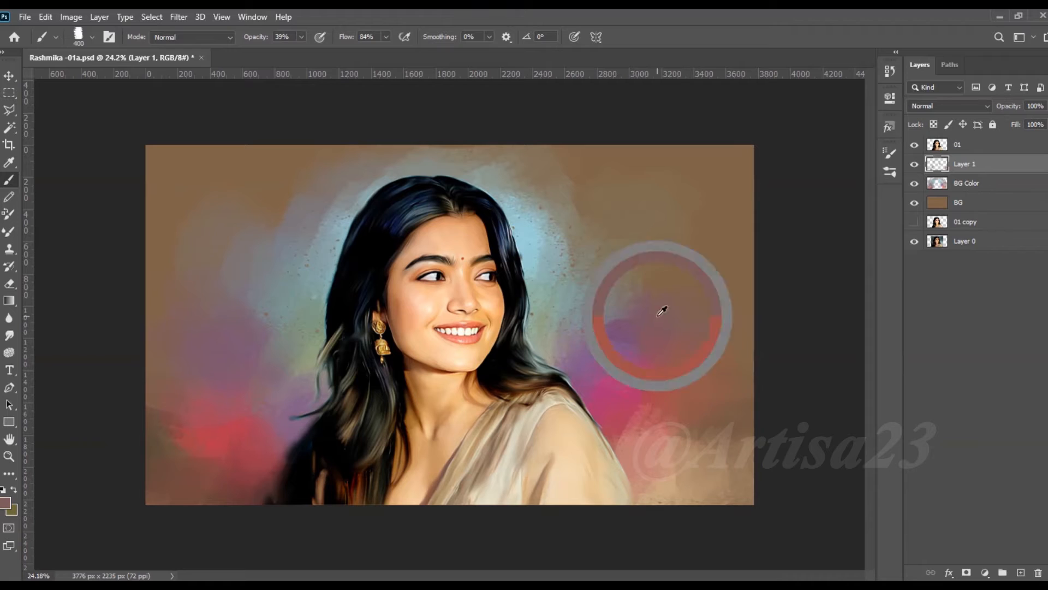
alt+click(567, 228)
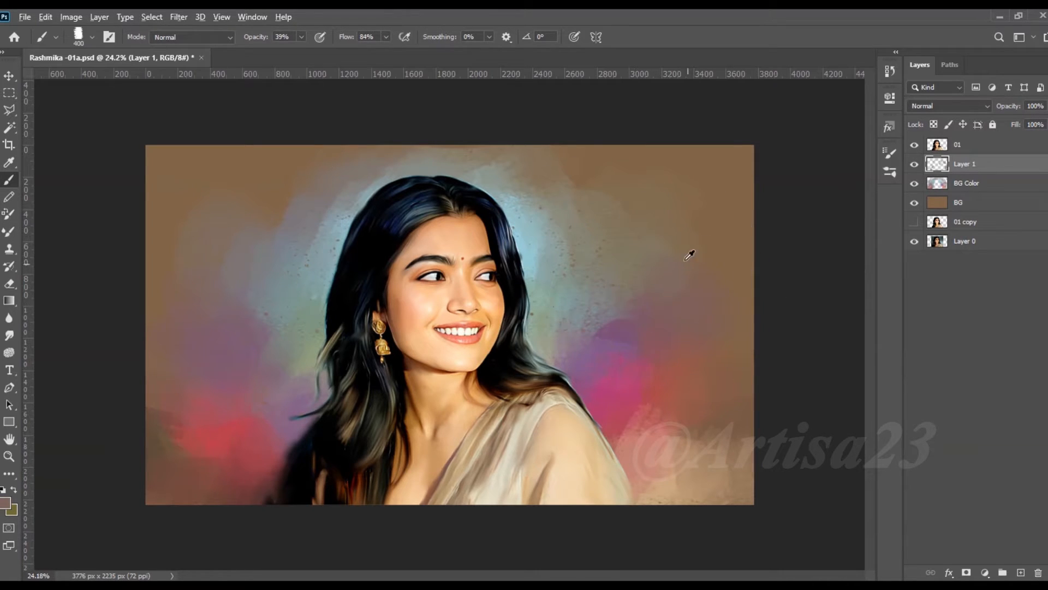
alt+click(499, 158)
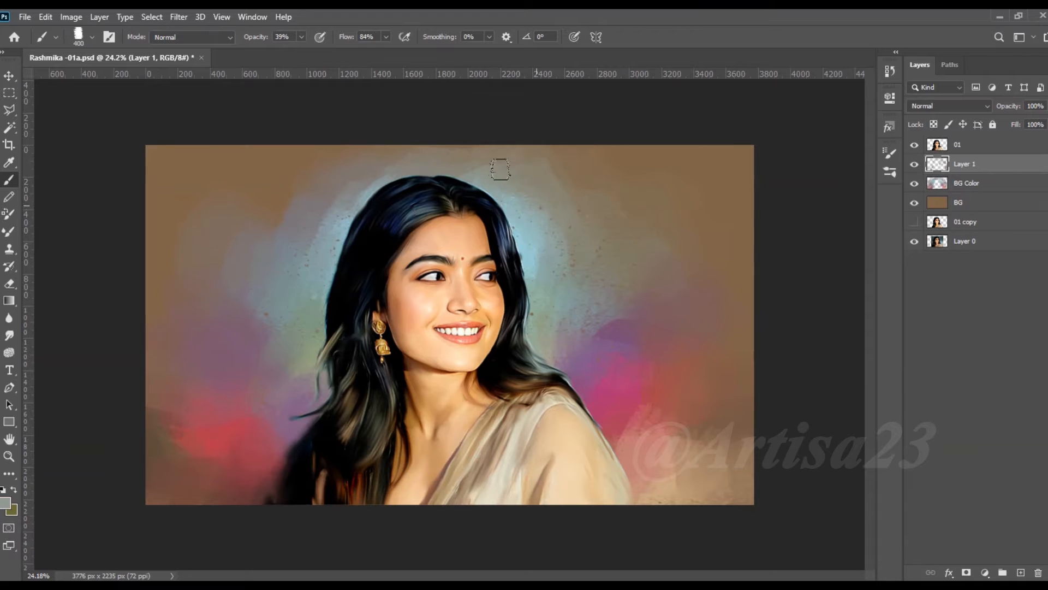
alt+click(553, 168)
scroll(564, 285, up, 1)
Merge Layer 1 with the BG Color layer and name the merged layer BG Color.
click(972, 144)
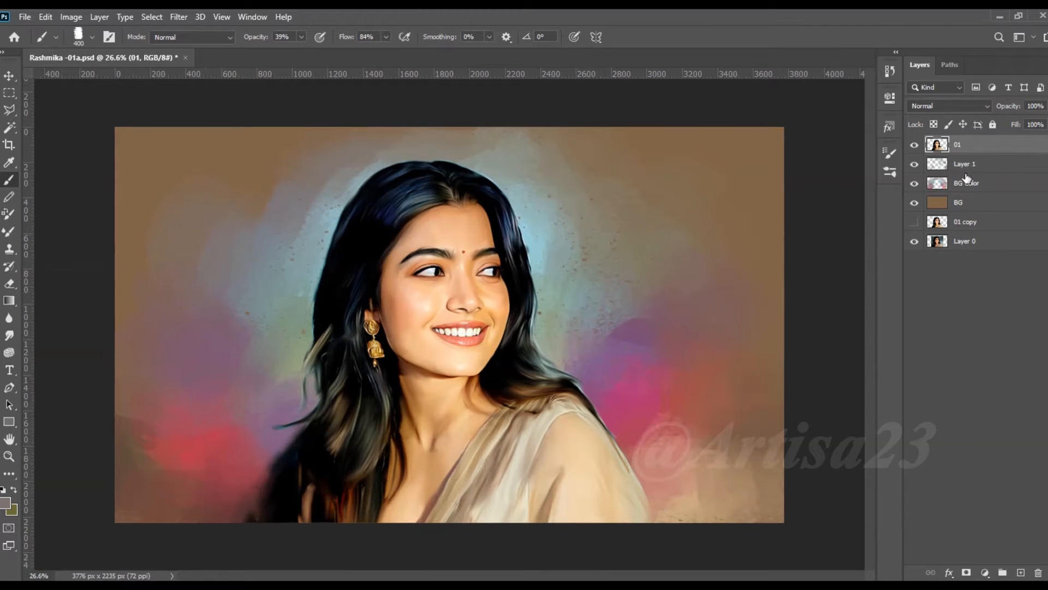
double_click(969, 183)
key(ctrl+c)
ctrl+click(988, 168)
right_click(987, 168)
click(885, 412)
double_click(965, 164)
key(ctrl+v)
key(Return)
Choose the Soft Round brush from the General Brushes presets.
scroll(455, 276, up, 4)
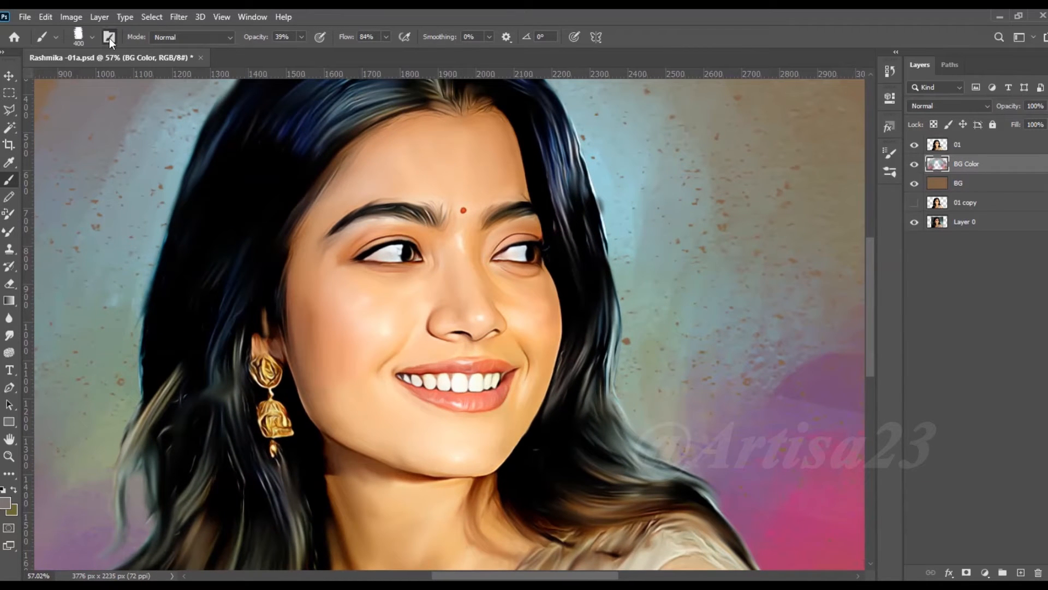
click(110, 38)
click(713, 146)
drag(871, 298, 878, 232)
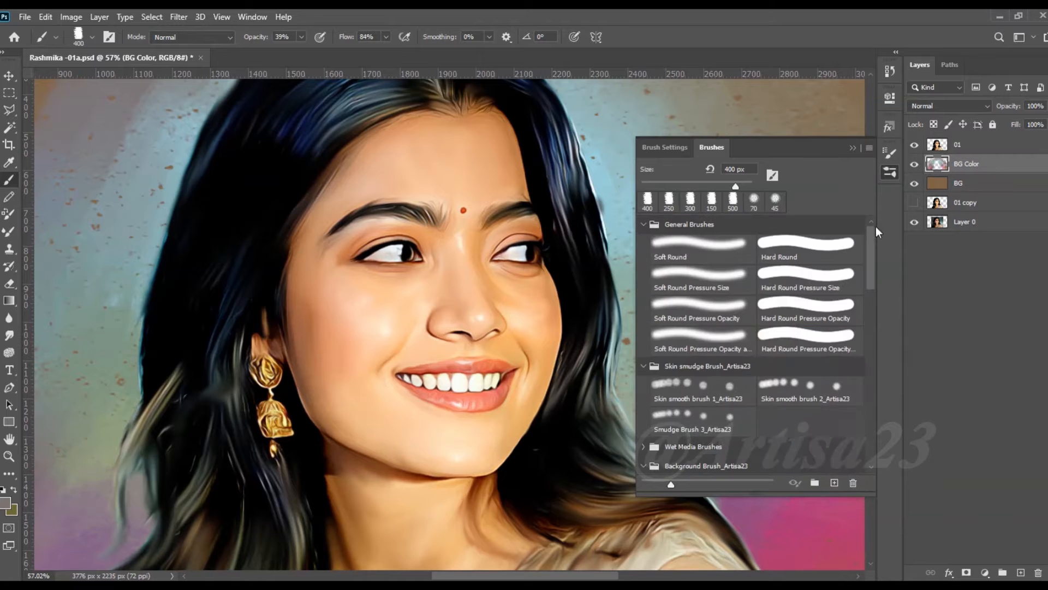
click(739, 249)
click(852, 148)
Reduce the brush to 5 px, sample black from the iris, and create a new top layer named Line.
scroll(429, 206, up, 8)
key([)
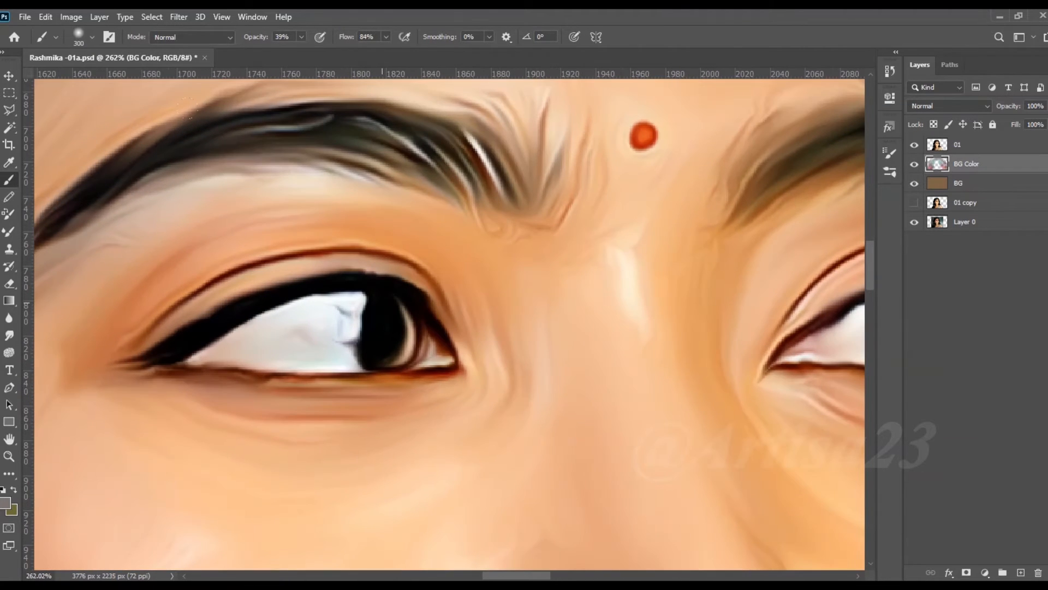
key([)
scroll(363, 355, up, 3)
alt+click(450, 334)
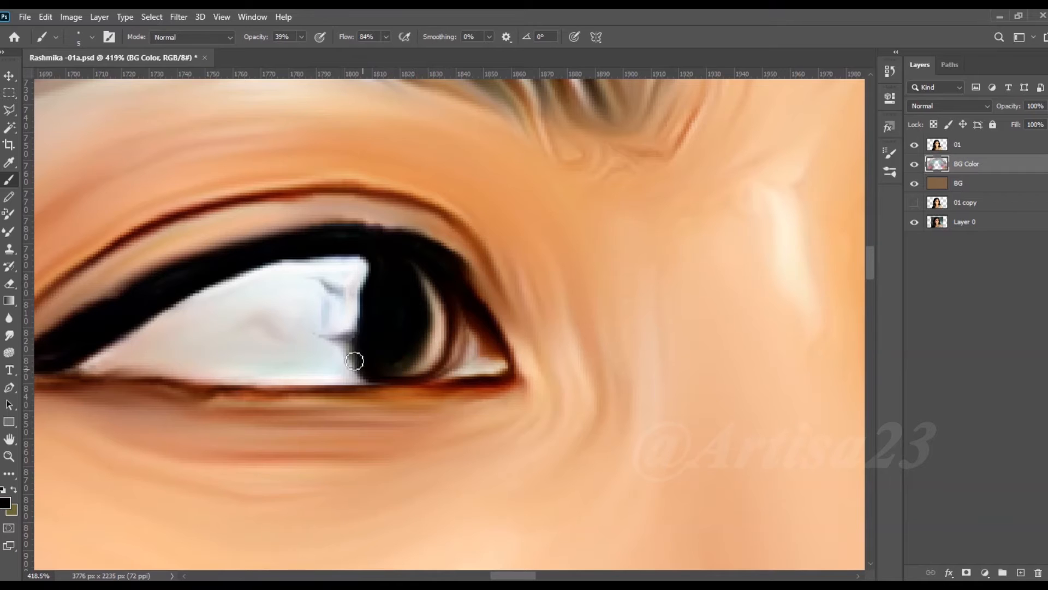
click(1021, 572)
double_click(964, 145)
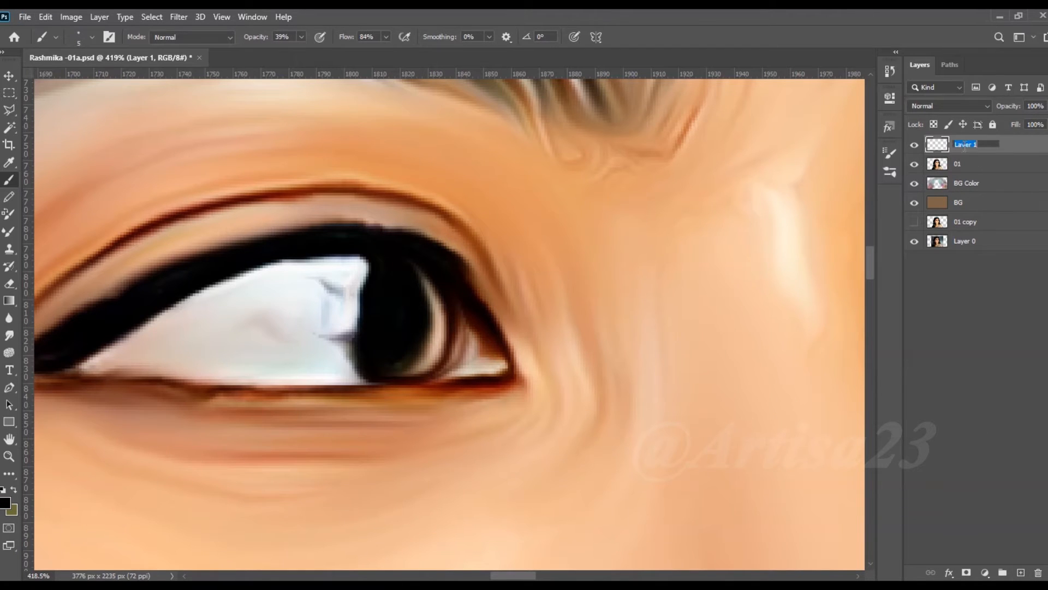
key(Return)
Set the brush opacity to 71% and paint grey and dark strokes along the iris edge of the eye nearer the earring.
scroll(320, 305, up, 1)
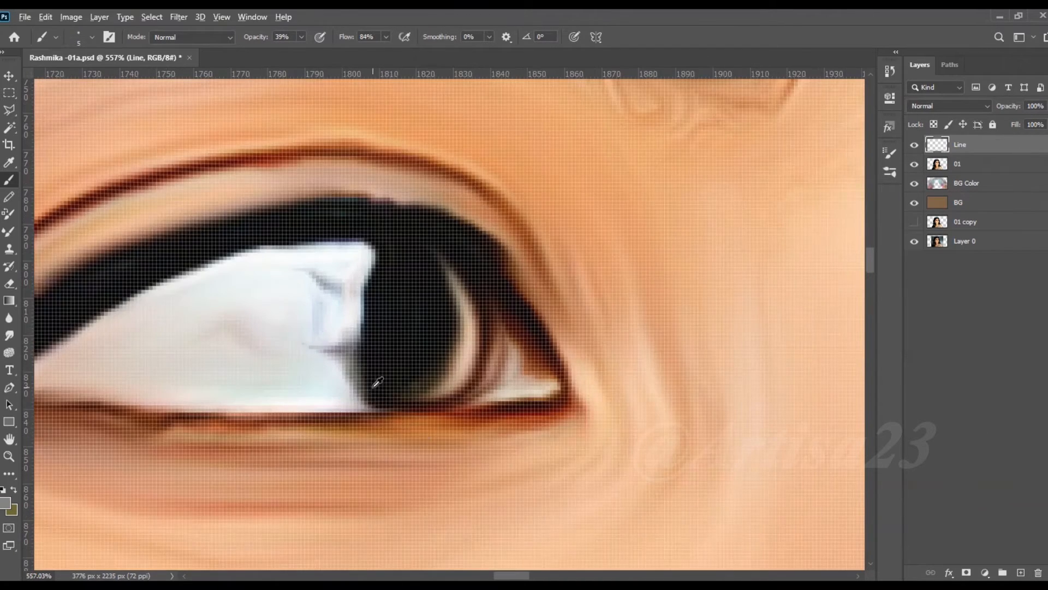
mouse_move(371, 246)
mouse_down()
mouse_move(358, 254)
mouse_move(358, 289)
mouse_up()
alt+click(350, 326)
drag(357, 356, 339, 329)
alt+click(361, 352)
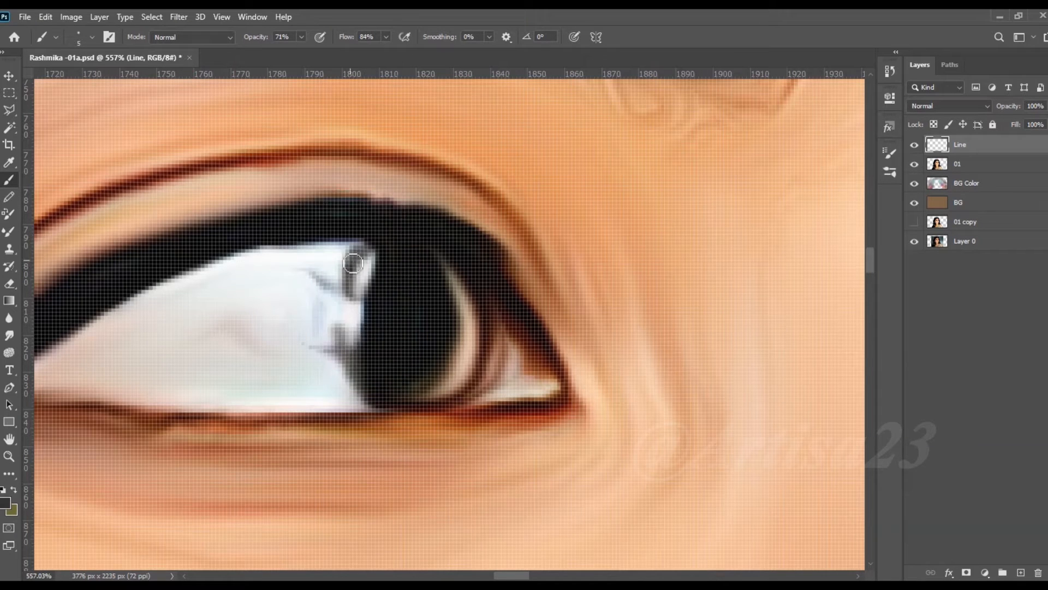
Sample reddish brown and paint upper and lower brown arcs inside the iris of the eye nearer the earring.
scroll(351, 273, down, 1)
alt+click(495, 351)
mouse_move(409, 333)
mouse_down()
mouse_move(367, 366)
mouse_move(349, 349)
mouse_up()
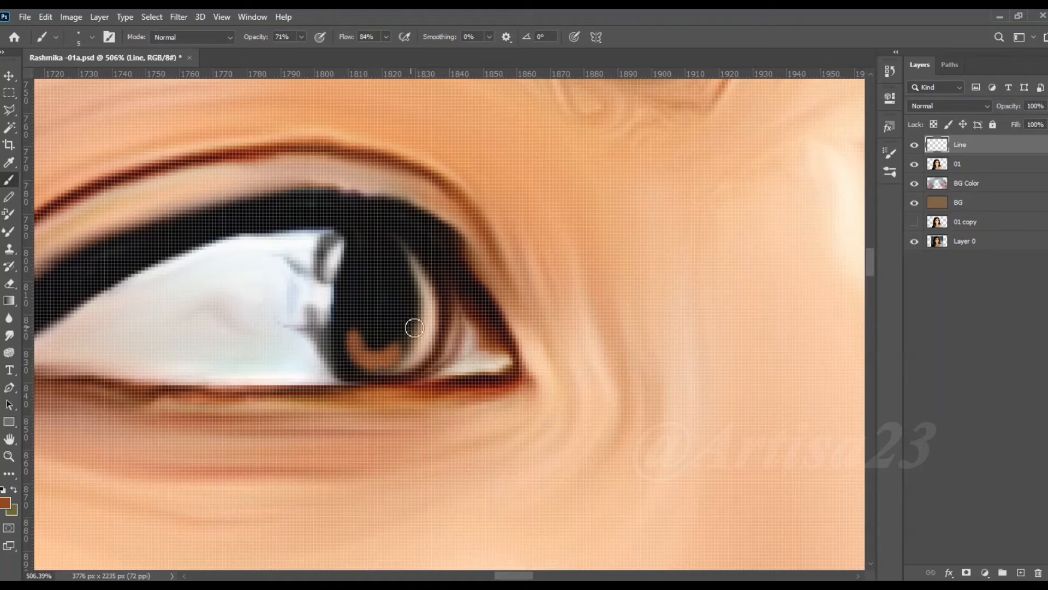
drag(406, 276, 377, 250)
alt+click(453, 288)
scroll(409, 322, down, 10)
mouse_move(454, 288)
mouse_down()
mouse_move(450, 341)
mouse_move(472, 334)
mouse_move(395, 375)
mouse_move(149, 378)
mouse_up()
Sample dark red-brown tones around the inner corner of the eye nearer the earring and reduce the brush to 2 px for fine detail.
scroll(398, 317, up, 10)
alt+click(477, 320)
alt+click(480, 367)
alt+click(467, 365)
key(bracketleft)
key(bracketleft)
scroll(412, 342, down, 4)
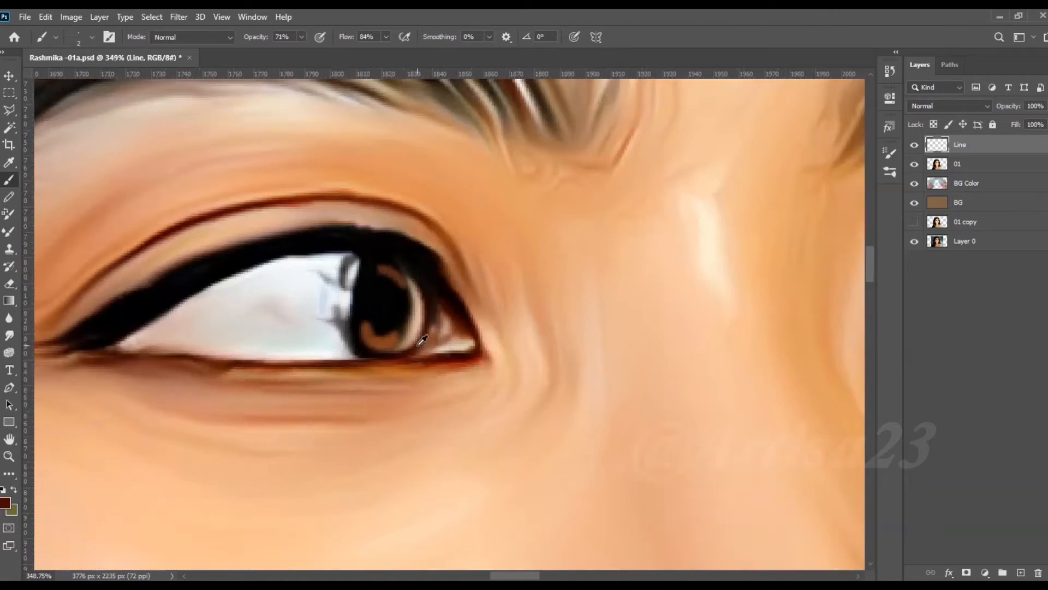
Enlarge the brush to 6 px and clean the boundary between iris and eye white with sampled tones.
scroll(422, 340, up, 1)
alt+click(365, 309)
key(bracketright)
key(bracketright)
key(bracketright)
key(bracketright)
mouse_move(326, 315)
mouse_down()
mouse_move(367, 331)
mouse_move(330, 312)
mouse_move(405, 296)
mouse_move(399, 321)
mouse_move(411, 331)
mouse_move(400, 328)
mouse_move(407, 276)
mouse_up()
alt+click(368, 295)
alt+click(398, 319)
alt+click(400, 319)
Sample brown tones and refine the brown ring and lower rim of the iris in the eye nearer the earring.
scroll(407, 285, up, 3)
alt+click(407, 290)
drag(406, 319, 400, 341)
alt+click(375, 335)
mouse_move(375, 338)
mouse_down()
mouse_move(377, 372)
mouse_move(391, 381)
mouse_move(442, 364)
mouse_up()
scroll(399, 346, down, 7)
scroll(435, 362, up, 1)
alt+click(435, 363)
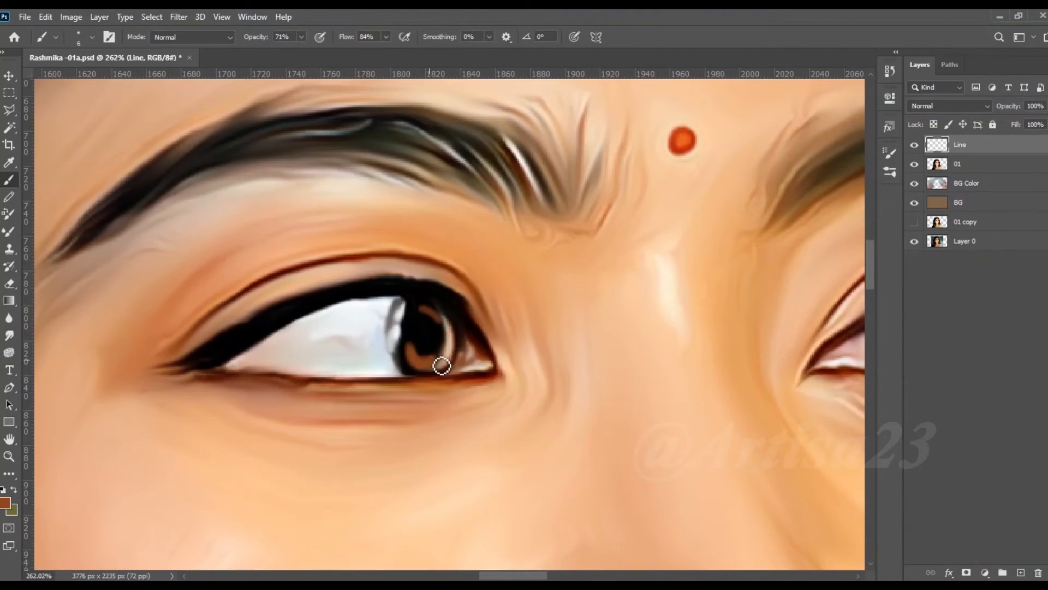
Sample pale tones and paint over the uneven marks in the white of the eye away from the earring.
scroll(415, 332, down, 6)
scroll(689, 334, up, 8)
alt+click(619, 353)
mouse_move(625, 357)
mouse_down()
mouse_move(653, 377)
mouse_move(632, 375)
mouse_move(633, 364)
mouse_up()
alt+click(607, 367)
alt+click(642, 374)
alt+click(630, 340)
alt+click(671, 313)
drag(700, 300, 649, 326)
Even out the eye white beside the iris away from the earring with sampled white, and smudge its edge smooth.
scroll(622, 345, down, 2)
scroll(775, 320, up, 2)
alt+click(747, 302)
alt+click(739, 309)
mouse_move(742, 310)
mouse_down()
mouse_move(694, 300)
mouse_move(668, 309)
mouse_up()
scroll(647, 312, down, 2)
scroll(696, 330, up, 2)
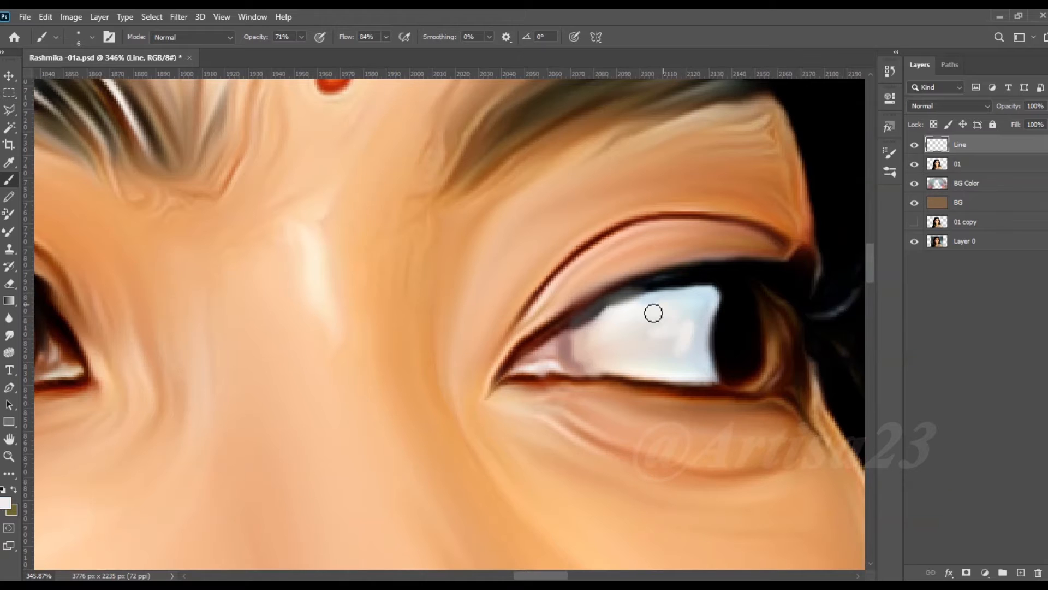
click(9, 336)
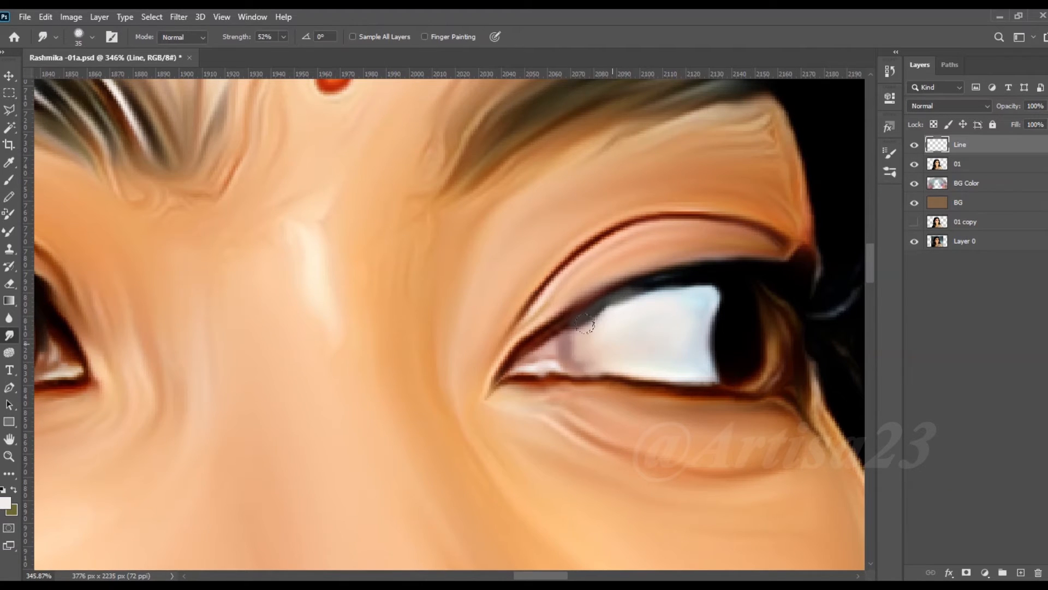
scroll(589, 322, down, 3)
Paint a pale skin-toned crescent highlight in the iris of the eye away from the earring and smudge it soft.
key(b)
scroll(799, 341, up, 3)
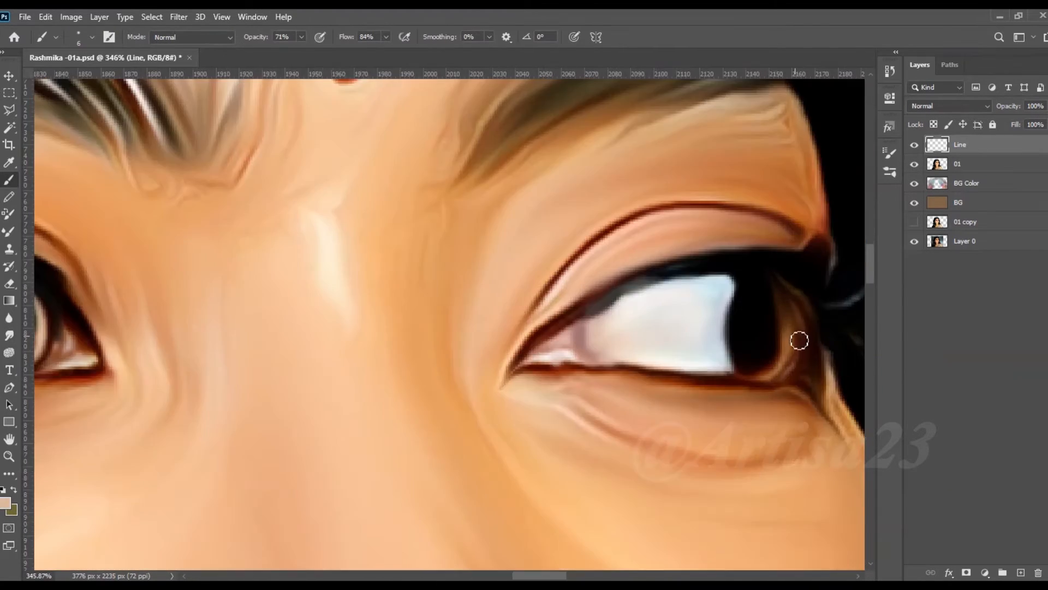
drag(794, 341, 781, 367)
scroll(681, 316, down, 3)
click(9, 335)
scroll(819, 311, up, 3)
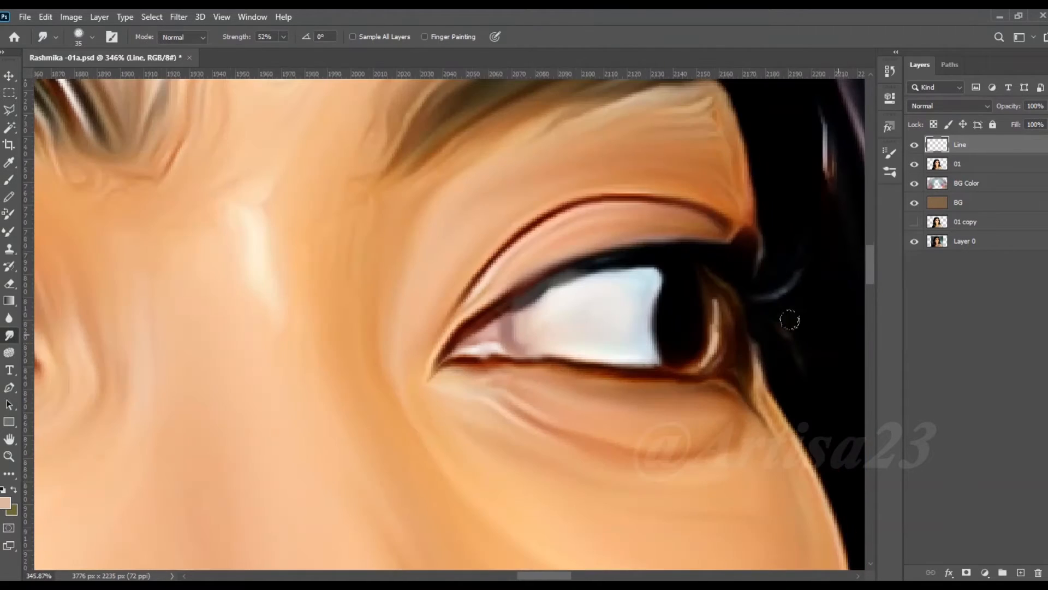
scroll(582, 304, down, 3)
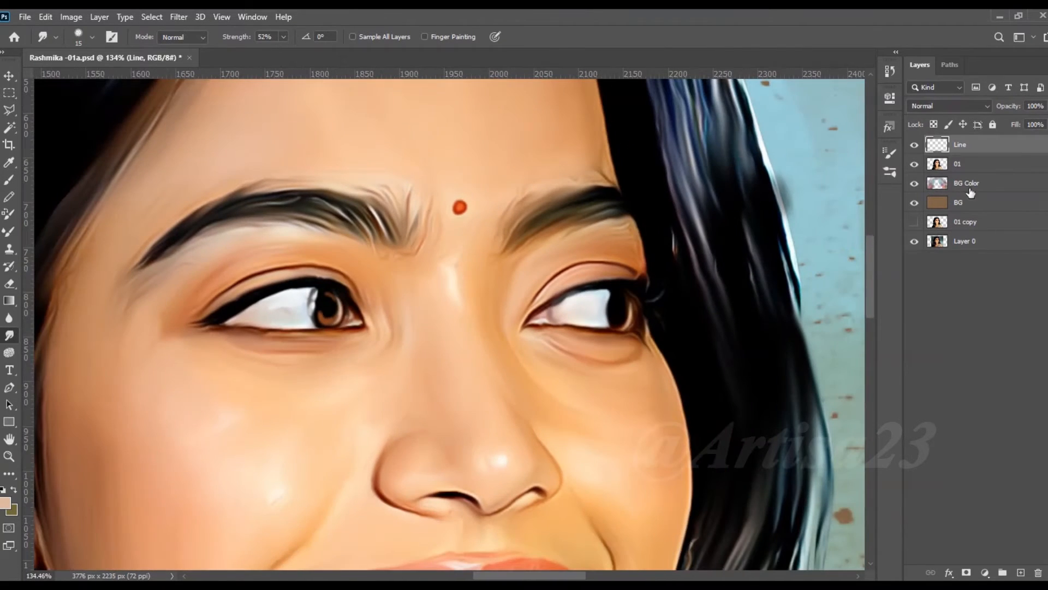
Smudge the skin on layer 01 smooth around the cheeks, nose and upper lip.
click(970, 166)
key(bracketright)
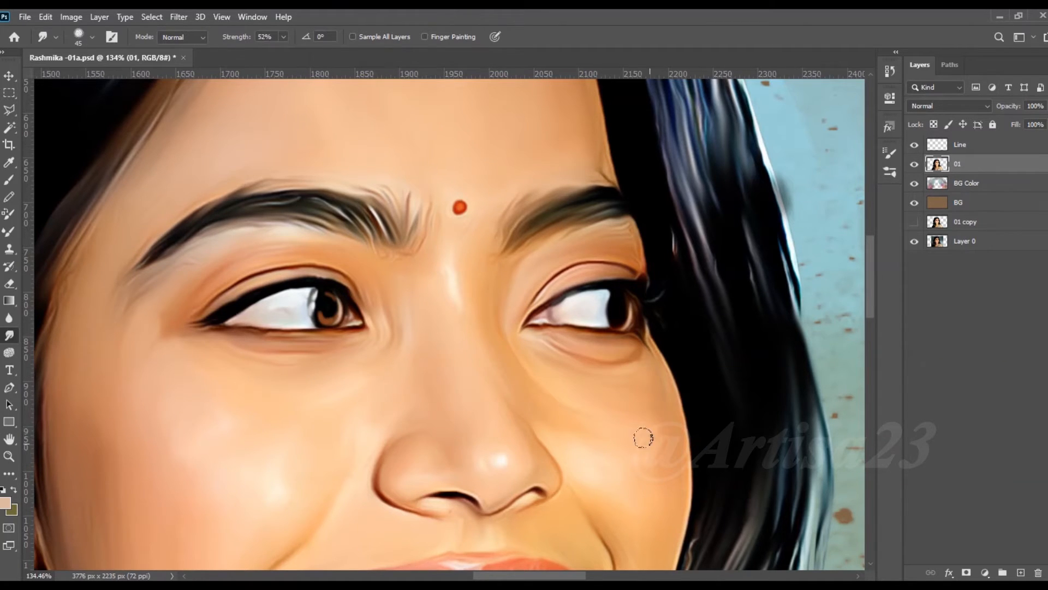
scroll(510, 437, down, 3)
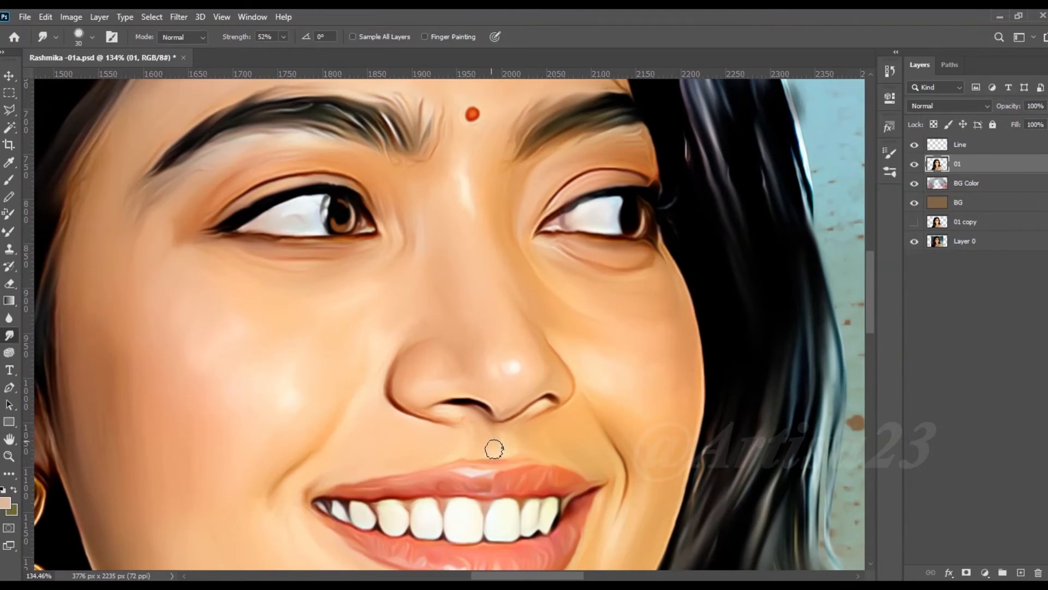
scroll(268, 295, down, 7)
scroll(274, 486, up, 3)
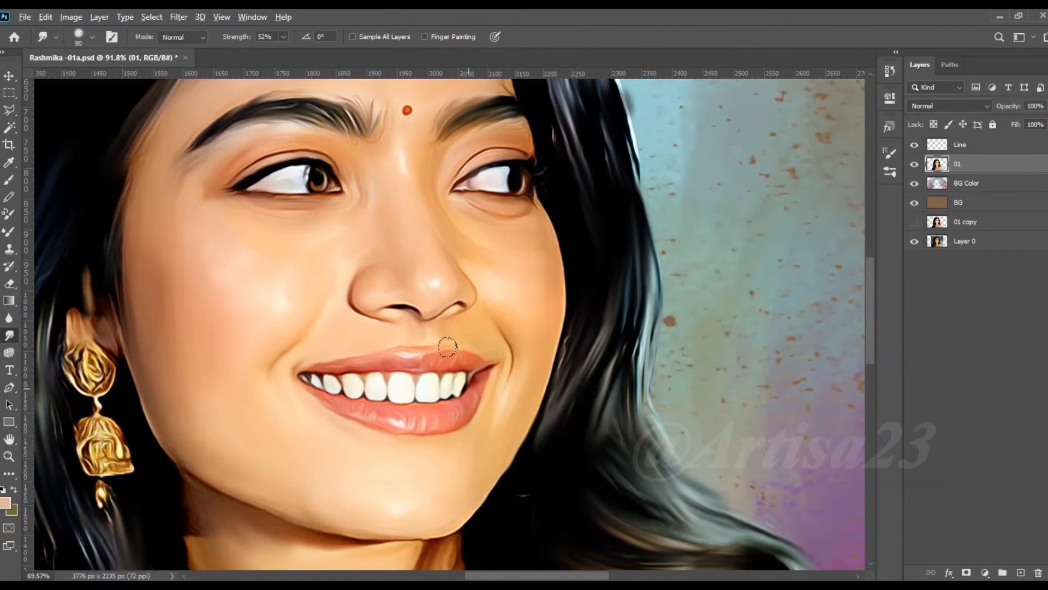
Smudge the skin smooth around the forehead and the temple on the earring side.
scroll(447, 341, down, 4)
scroll(327, 90, up, 5)
key(])
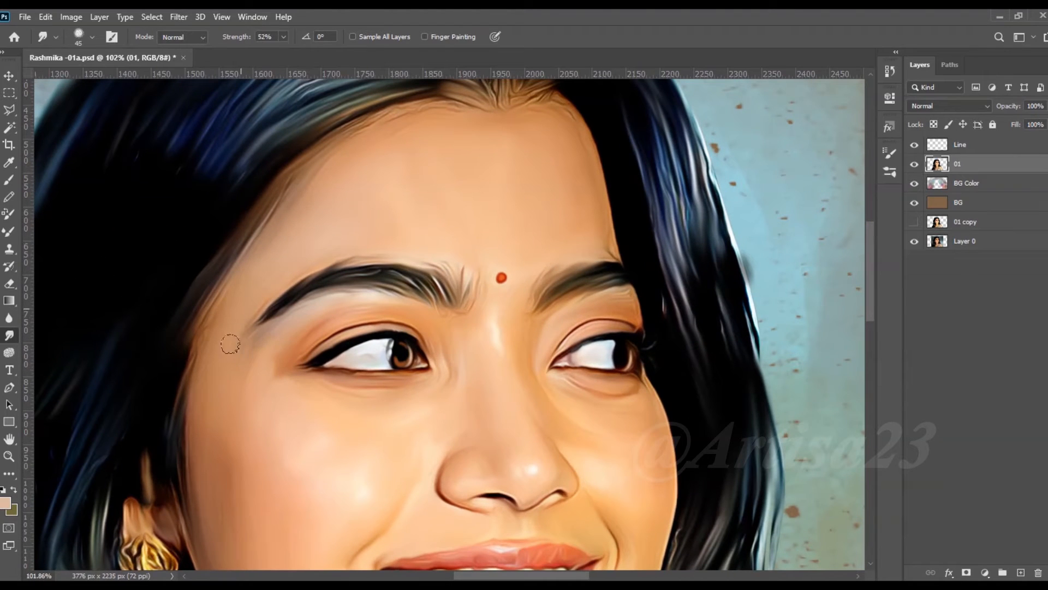
Smudge the neck and chest skin and the draped fabric over the shoulder smooth, enlarging the brush up to 125 px.
scroll(473, 121, down, 4)
scroll(542, 379, up, 3)
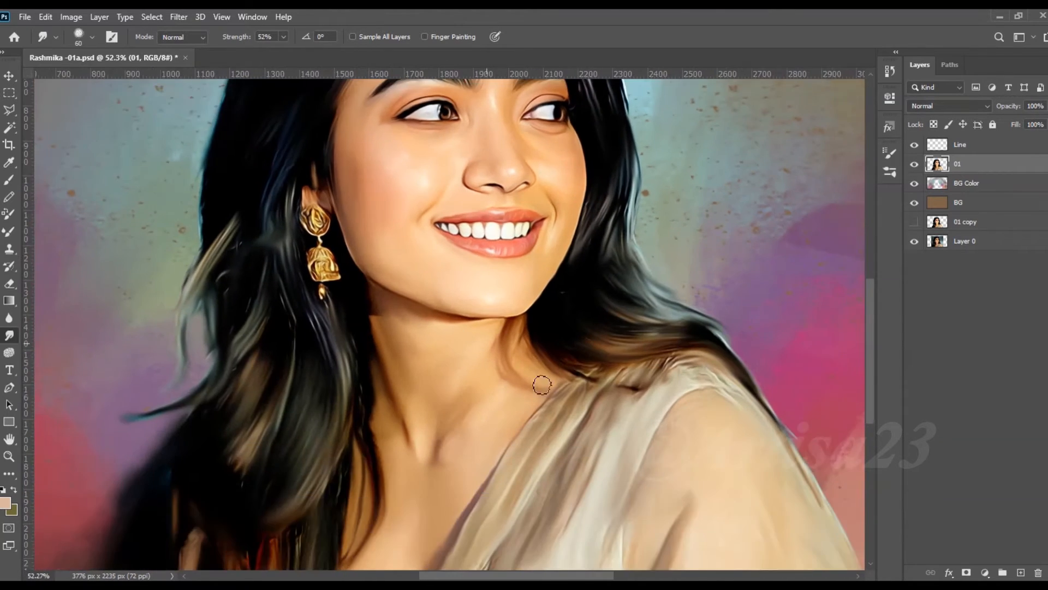
scroll(407, 399, down, 4)
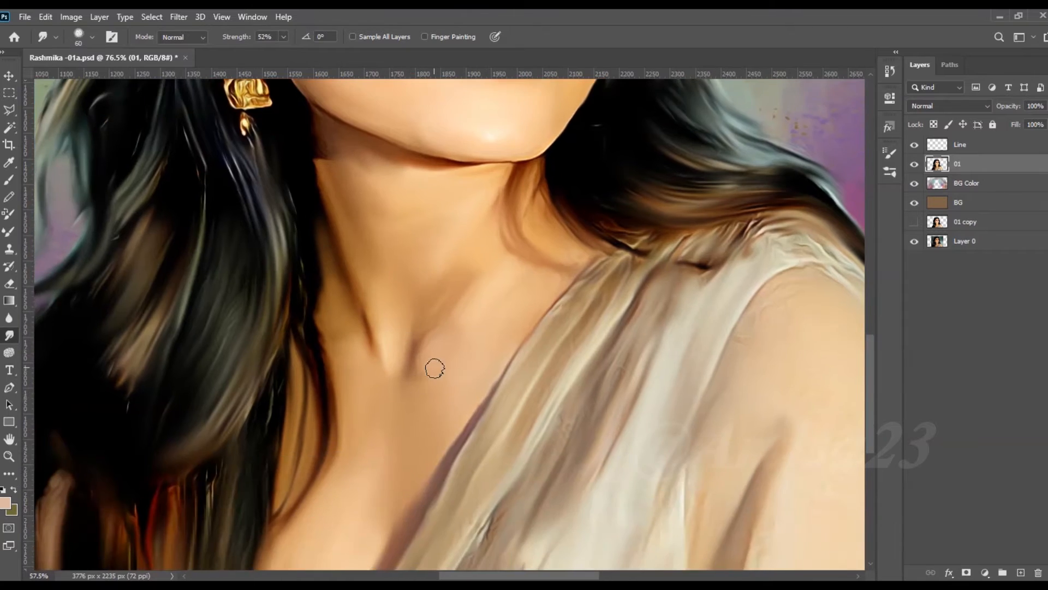
key(])
key(])
key(])
key(])
key(])
key(])
mouse_move(711, 456)
mouse_down()
mouse_move(738, 437)
mouse_move(740, 469)
mouse_move(697, 486)
mouse_up()
key(bracketleft)
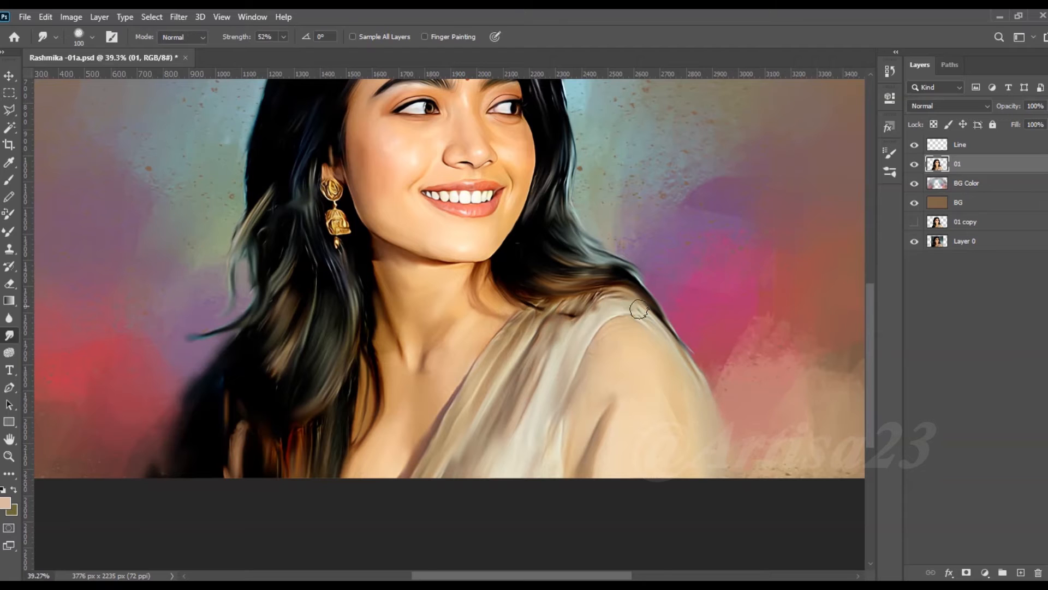
drag(508, 341, 454, 421)
drag(645, 314, 703, 382)
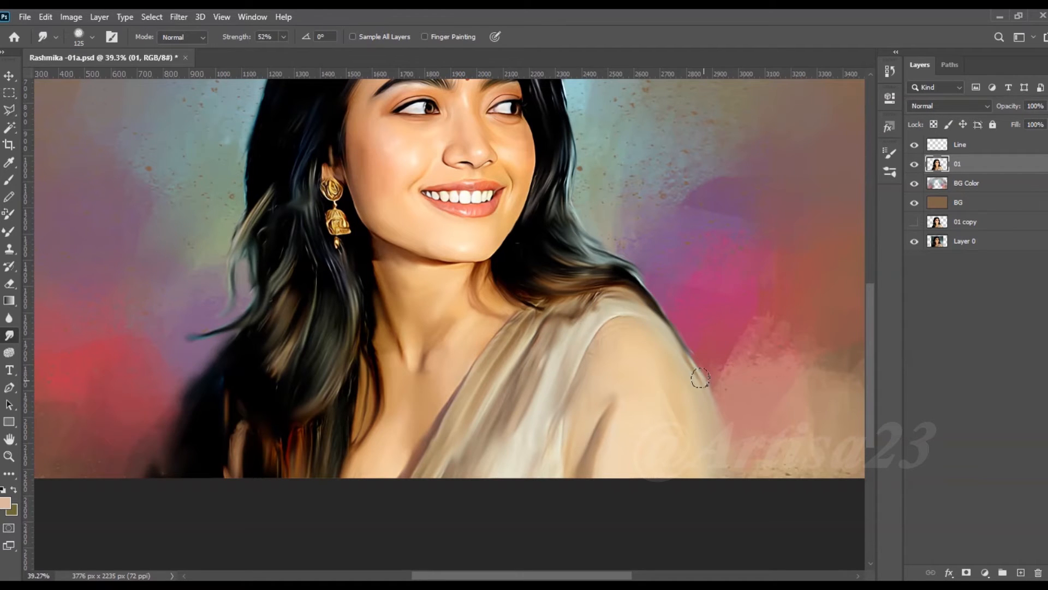
Examine the hair, the face and the whole composition for areas that still need refinement.
scroll(610, 379, down, 4)
scroll(323, 306, up, 5)
key(bracketleft)
key(bracketleft)
key(bracketleft)
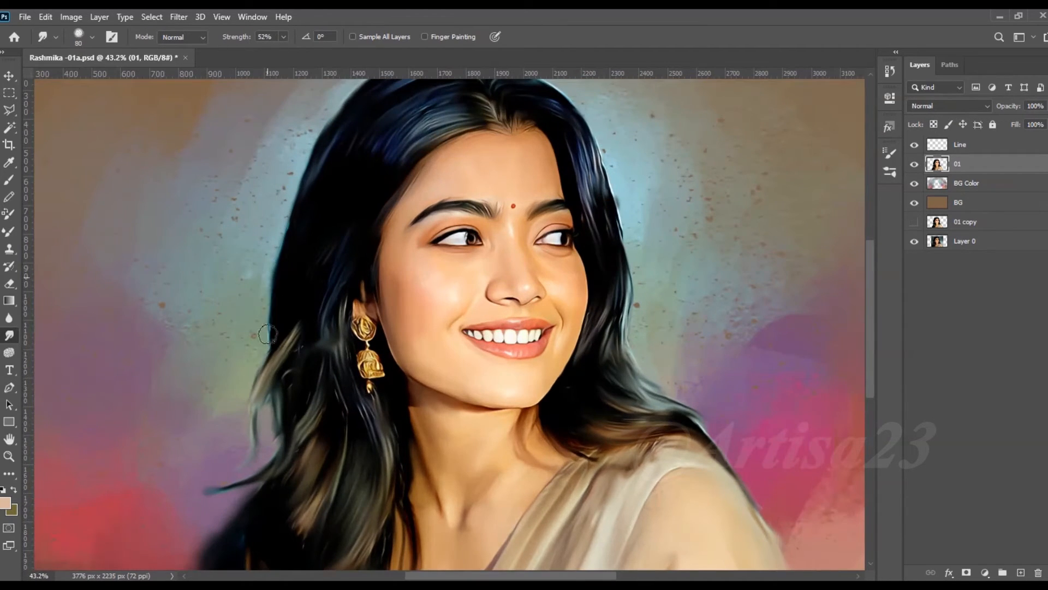
scroll(398, 371, up, 5)
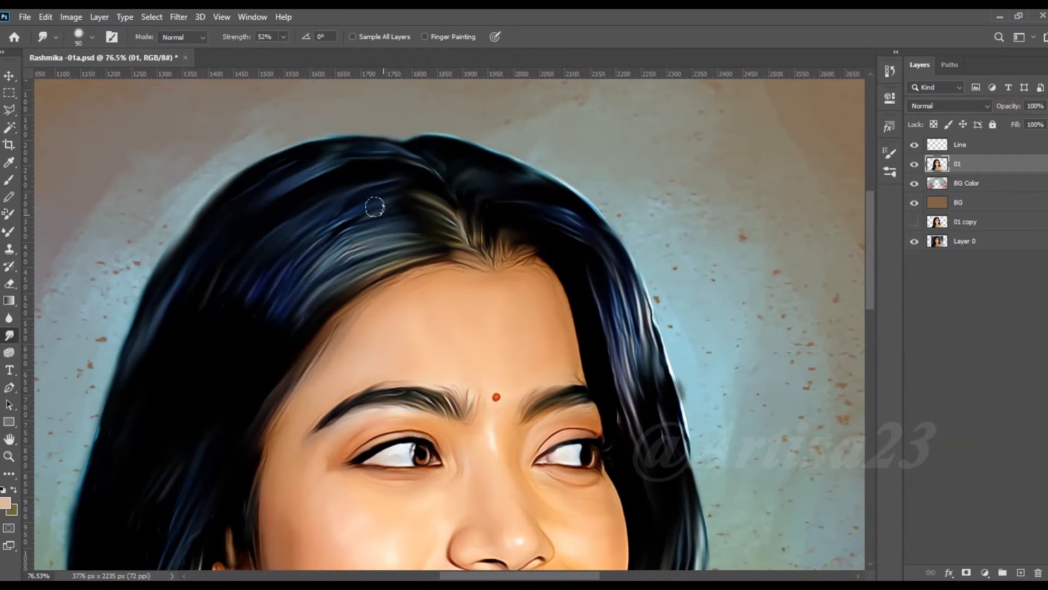
scroll(269, 299, down, 4)
scroll(623, 415, down, 5)
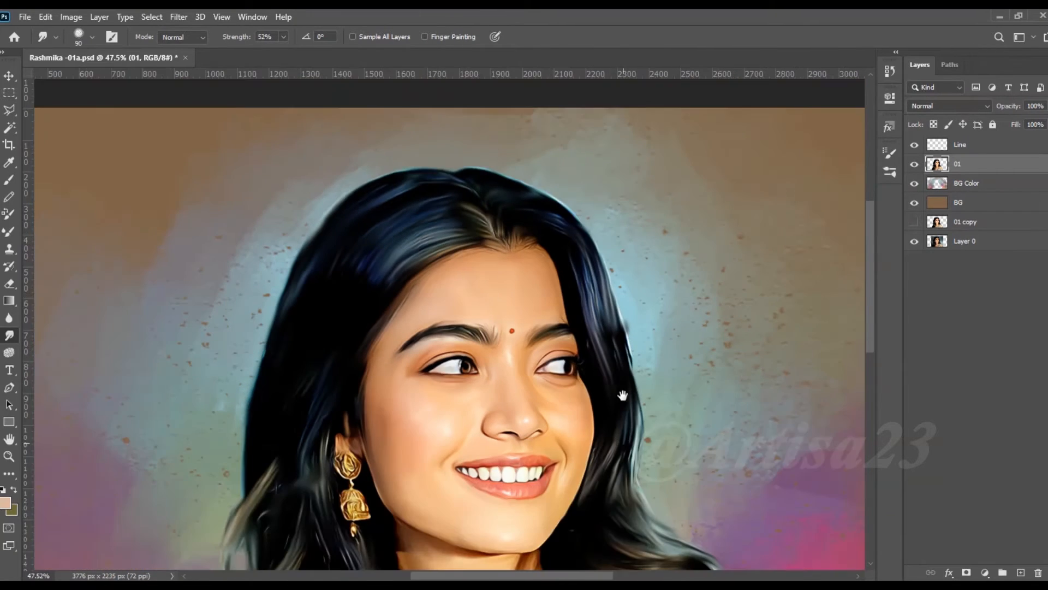
scroll(633, 374, up, 1)
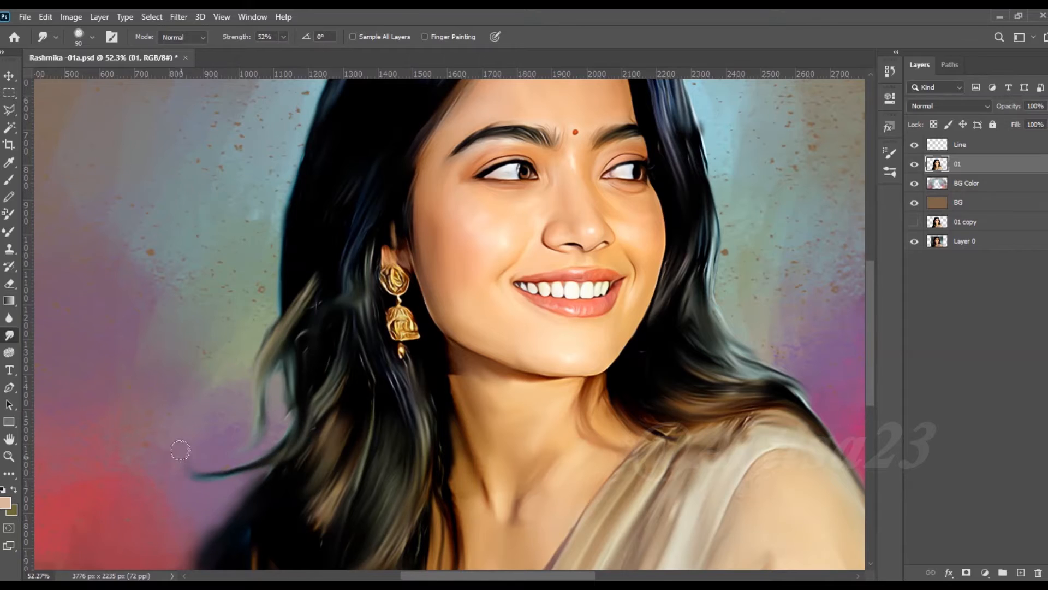
scroll(251, 435, down, 2)
scroll(273, 431, down, 2)
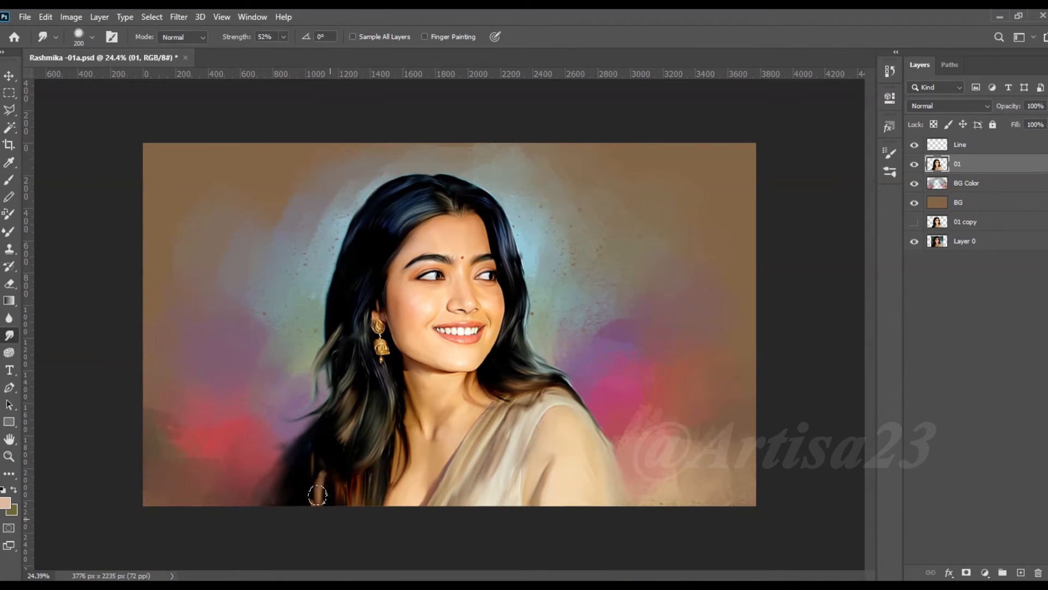
scroll(465, 208, up, 4)
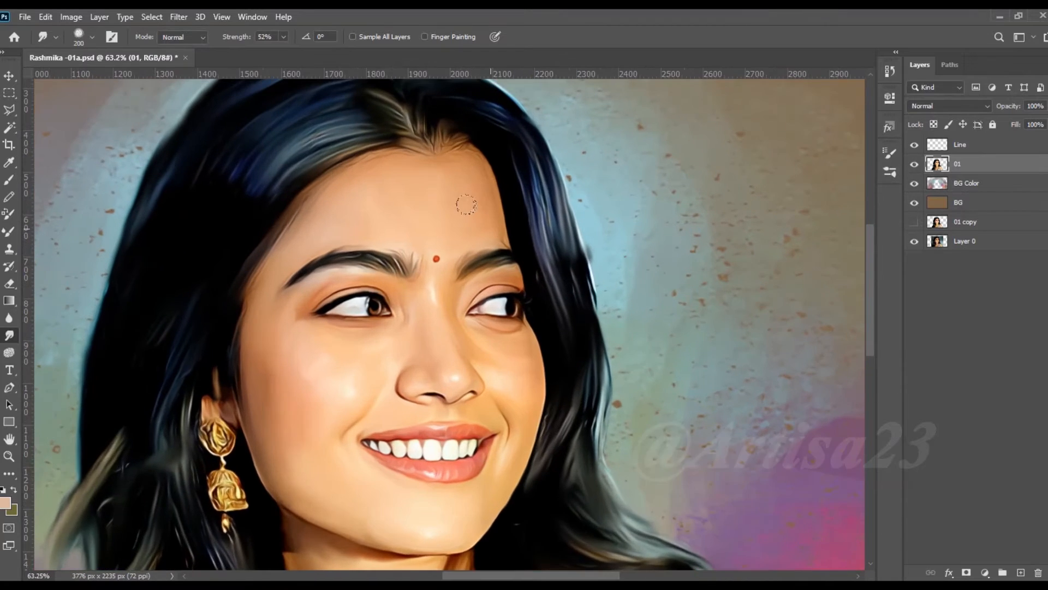
Add a new layer named Hair 01 above the Line layer.
scroll(476, 254, down, 2)
click(962, 150)
click(1021, 572)
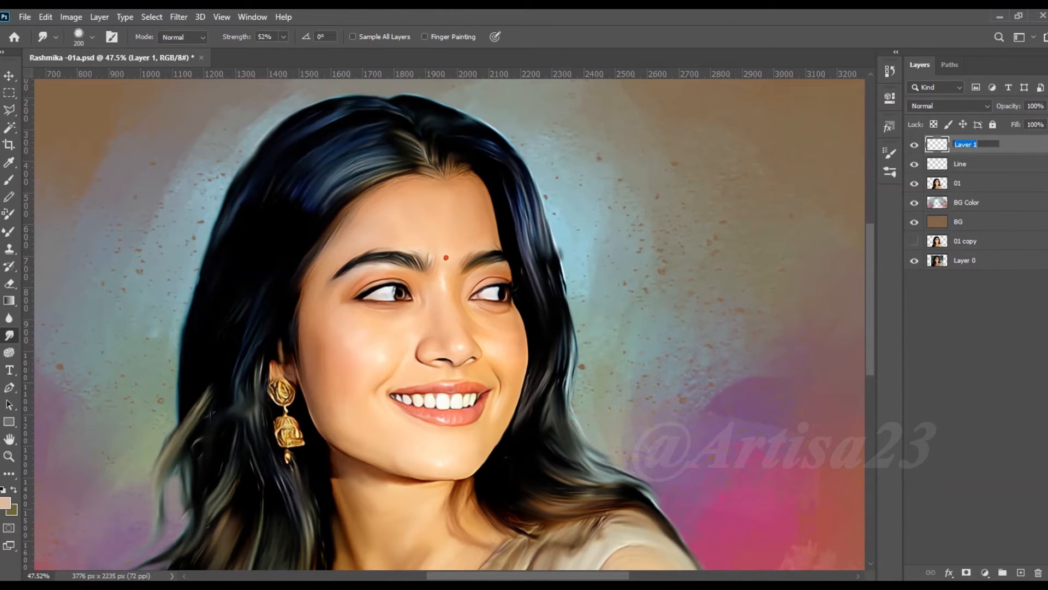
key(Return)
scroll(568, 222, down, 3)
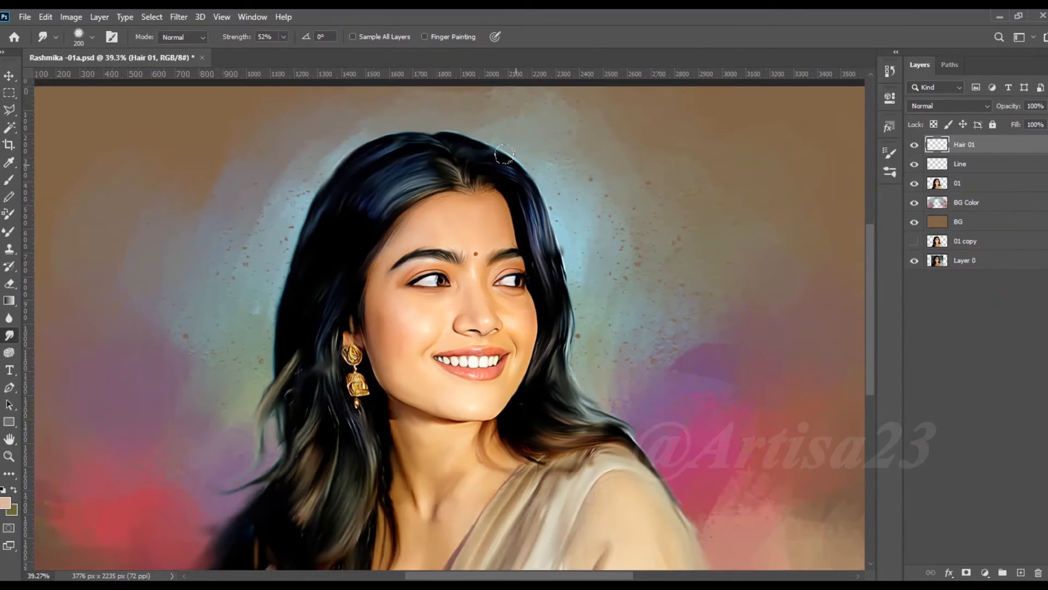
Choose a multi-strand lock brush from the Artisa Ultimate Hair Brushes set for the Brush tool.
scroll(499, 150, up, 2)
key(b)
click(109, 37)
click(711, 147)
scroll(706, 355, down, 8)
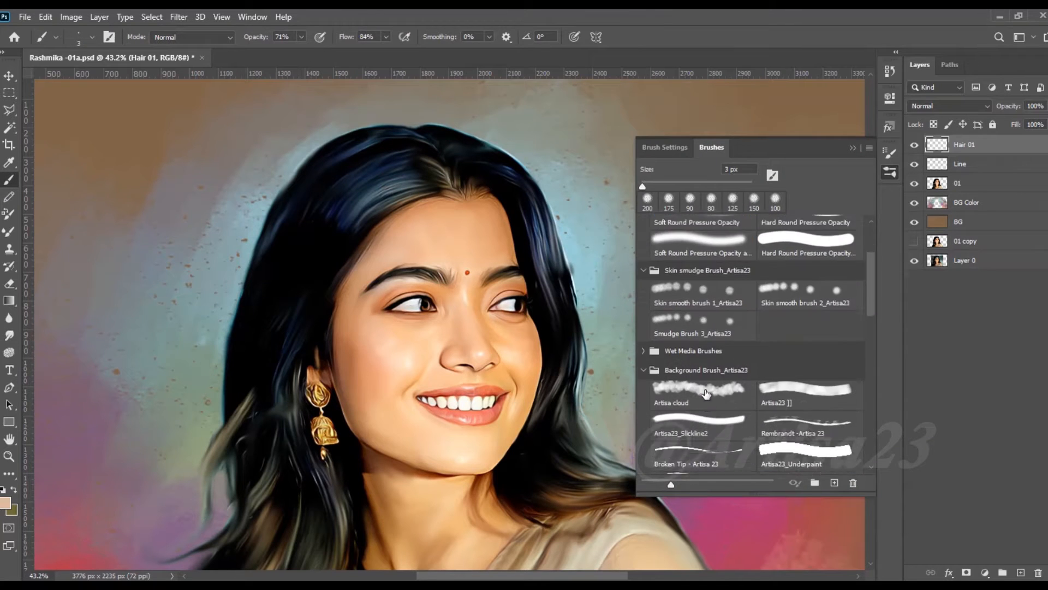
scroll(706, 393, down, 10)
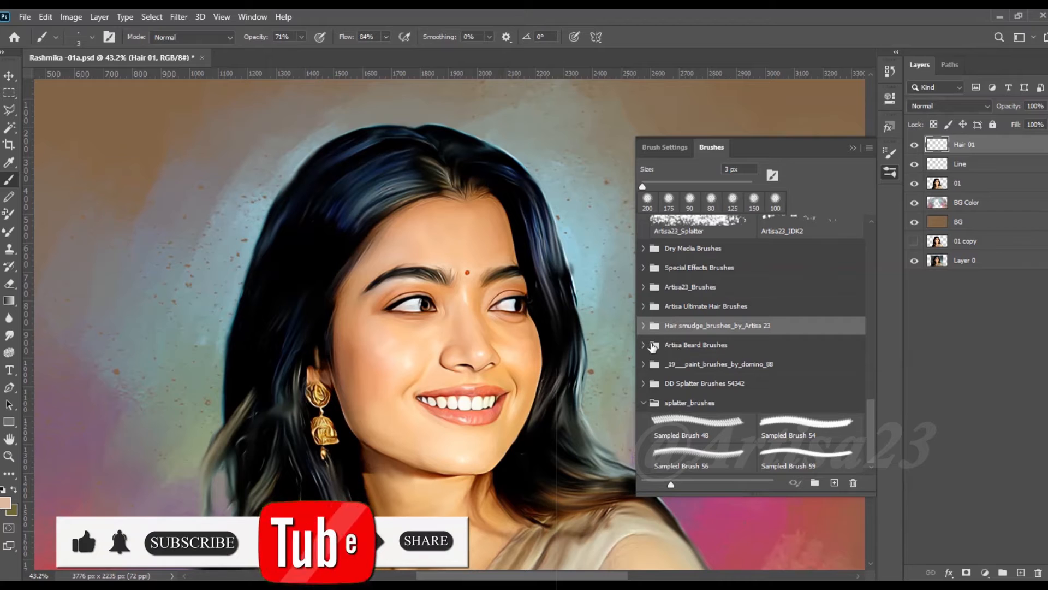
scroll(698, 407, up, 2)
click(643, 367)
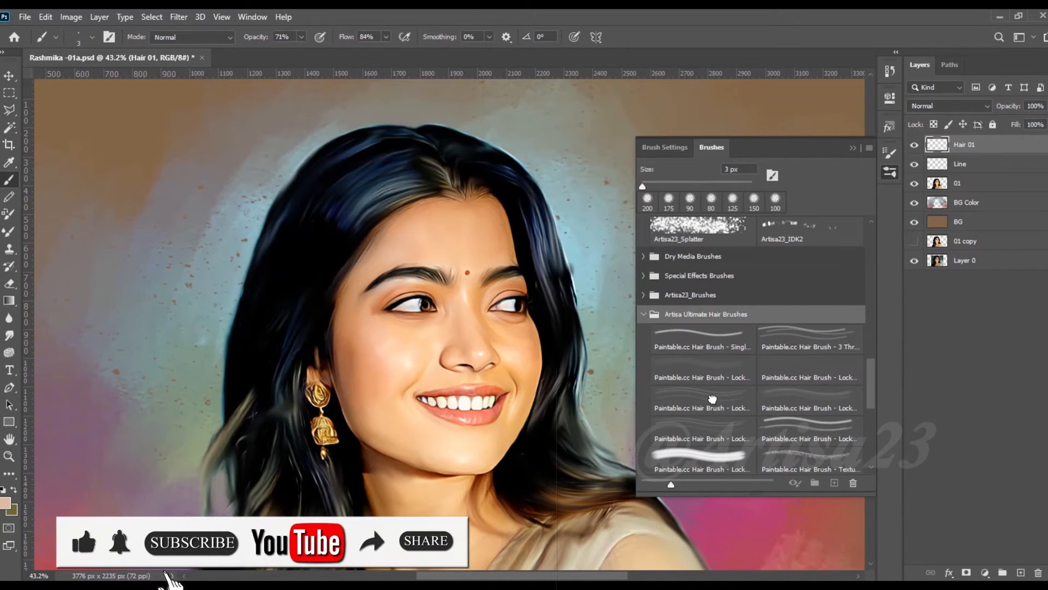
double_click(709, 398)
Paint fine grey strands over the crown on both sides of the parting with the hair brush at 50 and 40 px.
scroll(562, 191, up, 5)
scroll(575, 284, up, 1)
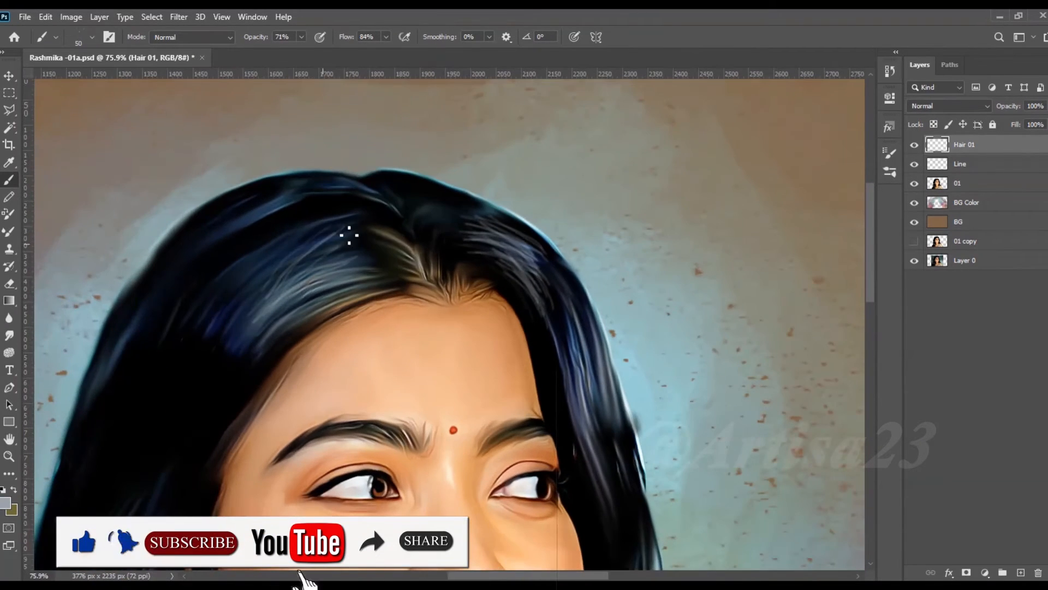
mouse_move(346, 235)
mouse_down()
mouse_move(343, 246)
mouse_move(332, 235)
mouse_move(329, 200)
mouse_up()
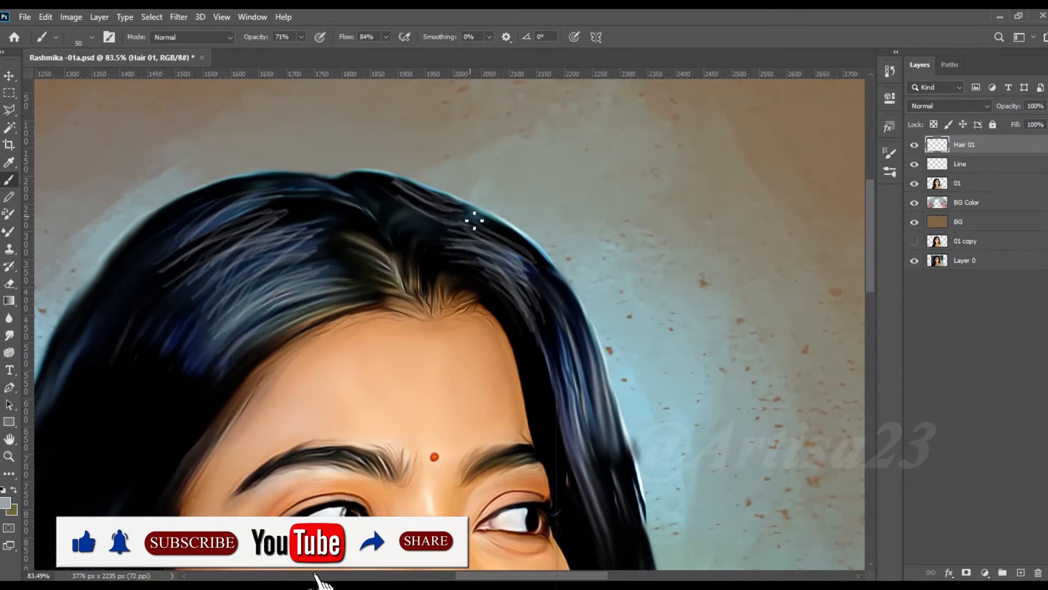
mouse_move(475, 216)
mouse_down()
mouse_move(480, 243)
mouse_move(413, 218)
mouse_up()
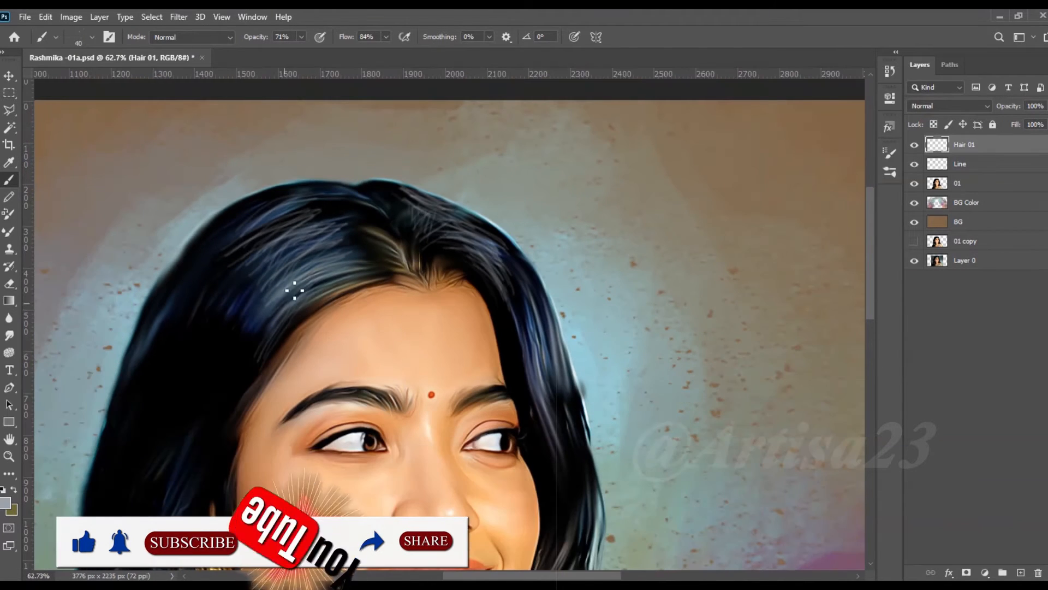
drag(292, 281, 263, 210)
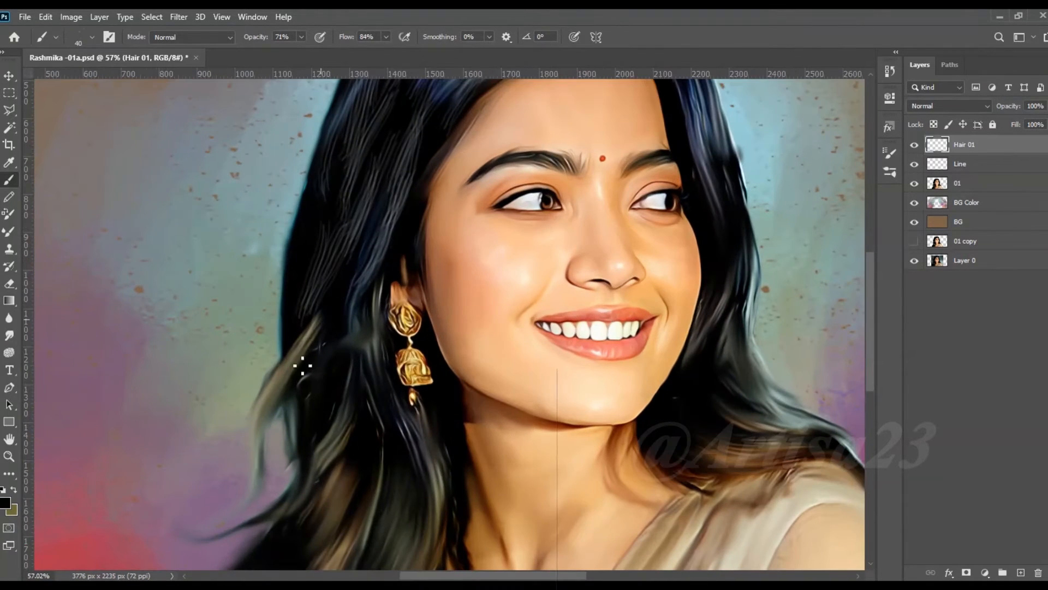
Paint fine strands in black and sampled blue tones down the long hair on the earring side.
mouse_move(303, 365)
mouse_down()
mouse_move(324, 309)
mouse_move(257, 480)
mouse_up()
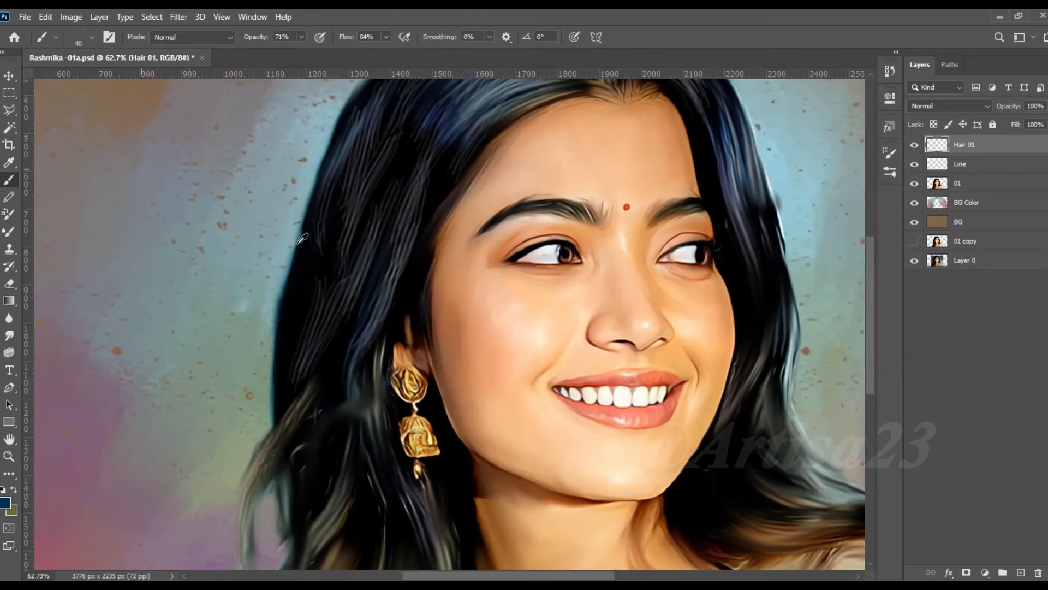
drag(344, 230, 306, 393)
mouse_move(306, 229)
mouse_down()
mouse_move(319, 472)
mouse_move(329, 348)
mouse_up()
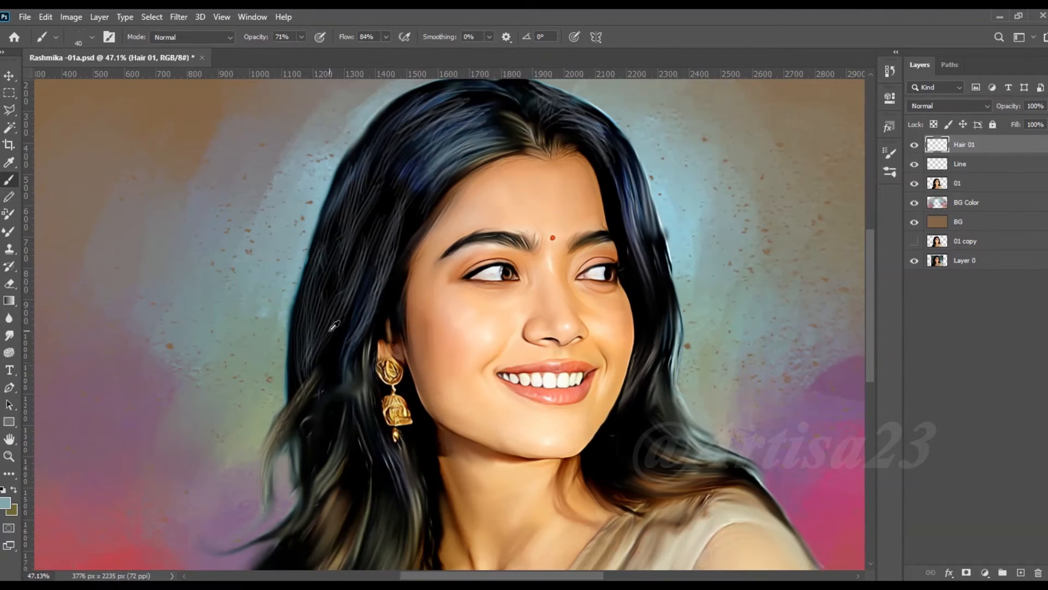
scroll(341, 359, down, 3)
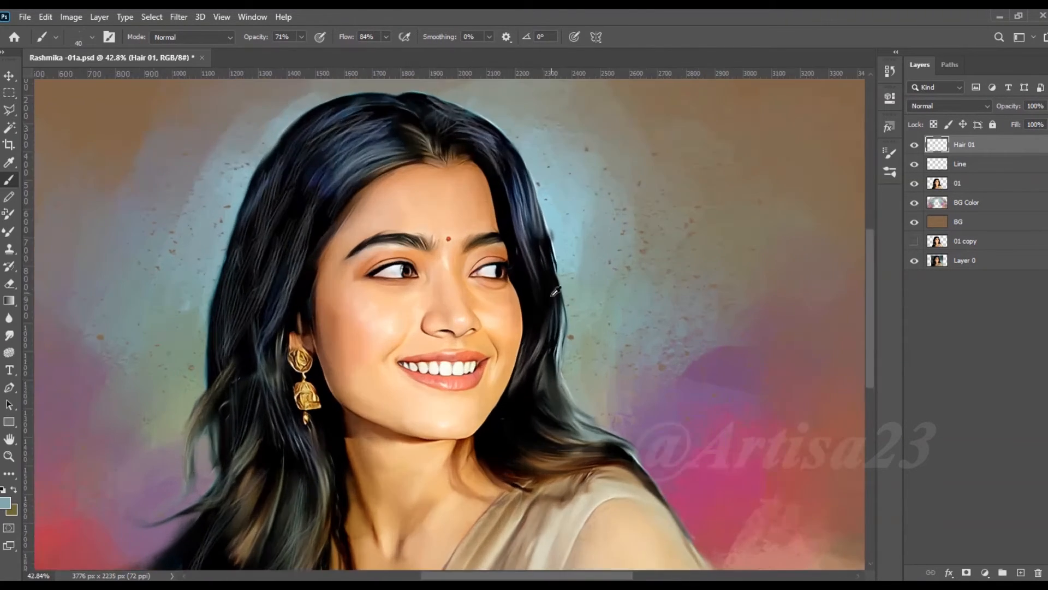
Paint fine strands in sampled colors through the wavy hair above the draped shoulder, away from the earring.
mouse_move(532, 393)
mouse_down()
mouse_move(543, 265)
mouse_move(538, 399)
mouse_up()
mouse_move(560, 443)
mouse_down()
mouse_move(520, 416)
mouse_move(509, 447)
mouse_up()
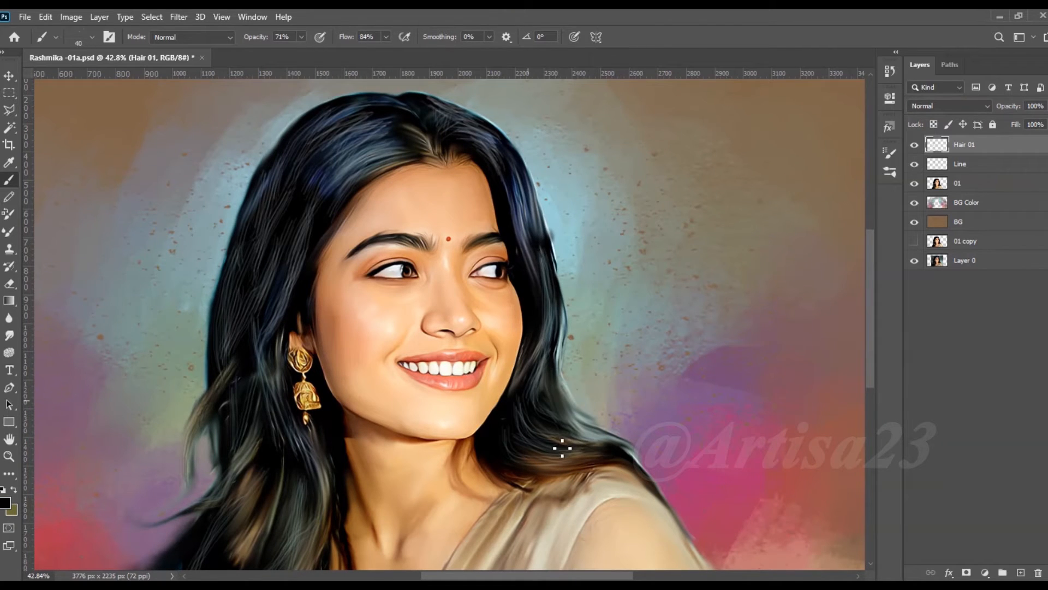
scroll(550, 361, up, 3)
alt+click(568, 336)
mouse_move(532, 392)
mouse_down()
mouse_move(515, 467)
mouse_move(525, 497)
mouse_up()
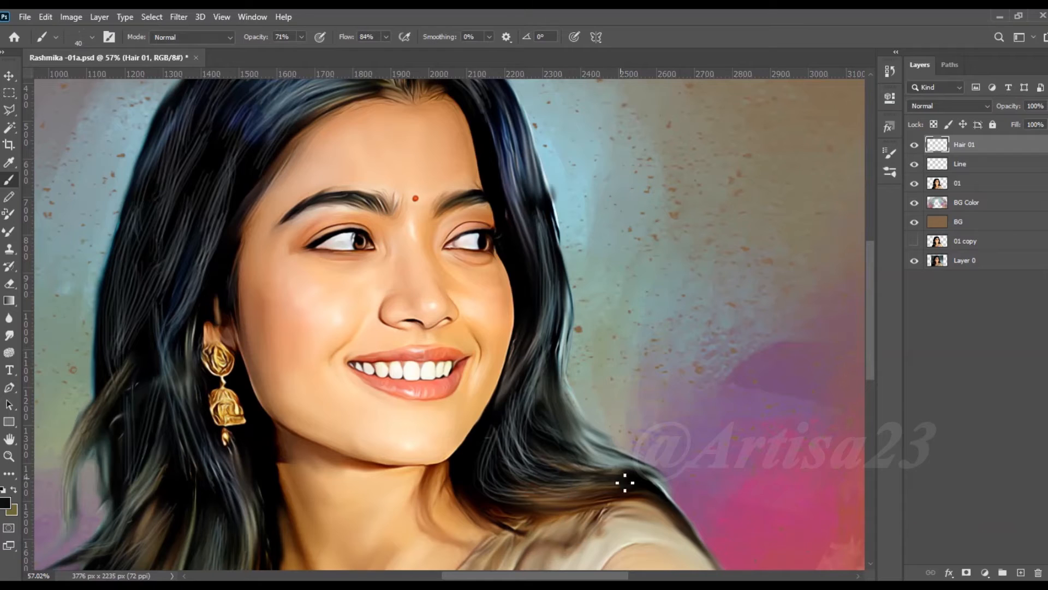
Paint strands in a sampled hair color down the hair beside the cheek away from the earring.
scroll(557, 399, down, 3)
scroll(527, 245, up, 3)
alt+click(521, 253)
drag(541, 287, 549, 382)
scroll(512, 202, up, 3)
scroll(496, 166, up, 1)
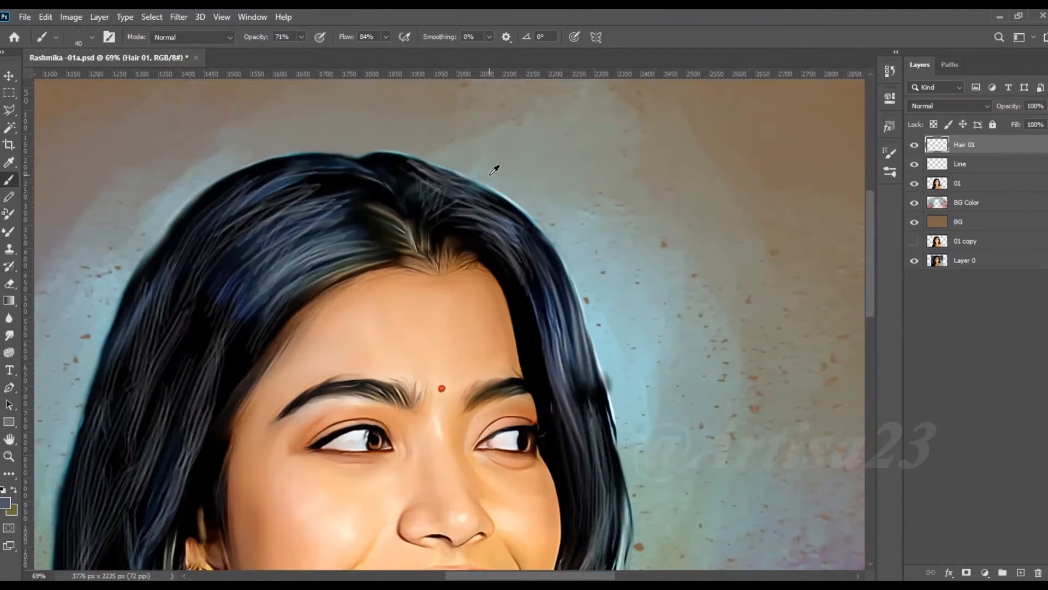
Switch to another brush preset for painting single hairs and reduce its size to 1 px.
scroll(497, 167, down, 12)
scroll(480, 225, up, 4)
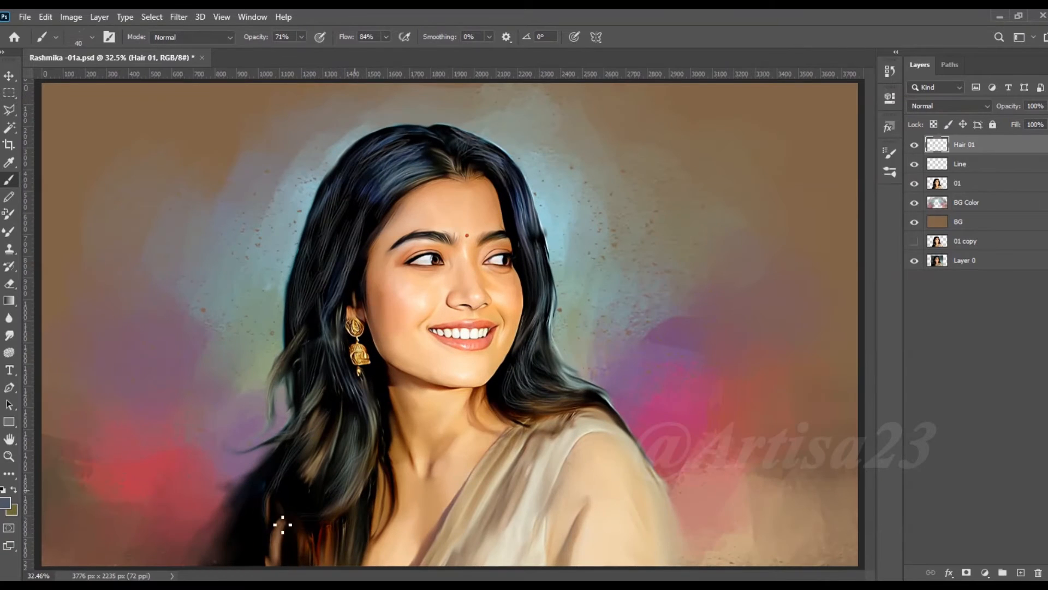
scroll(290, 475, down, 3)
scroll(492, 153, up, 6)
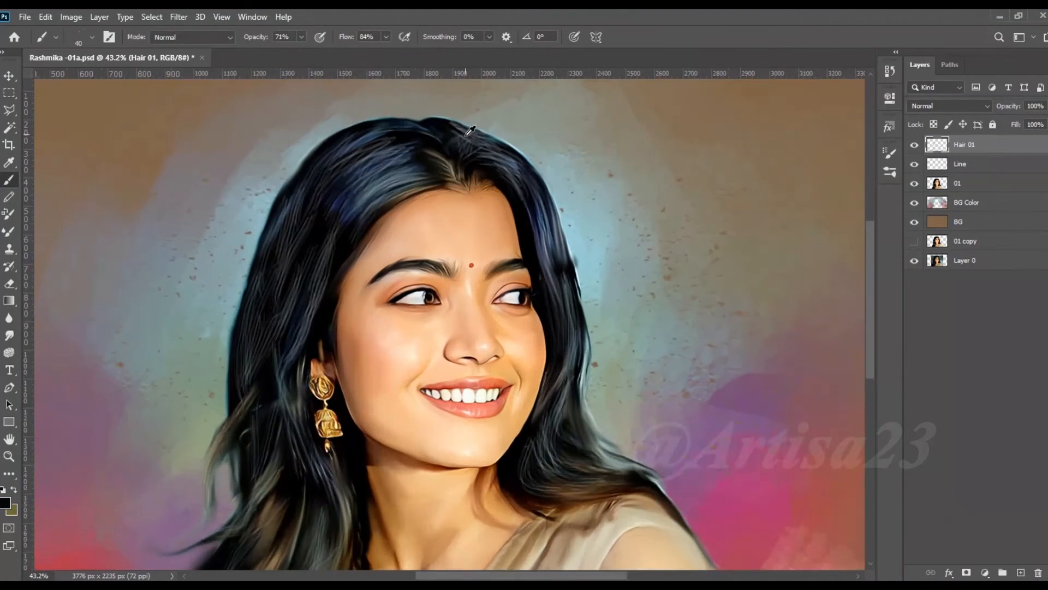
key(F5)
click(711, 147)
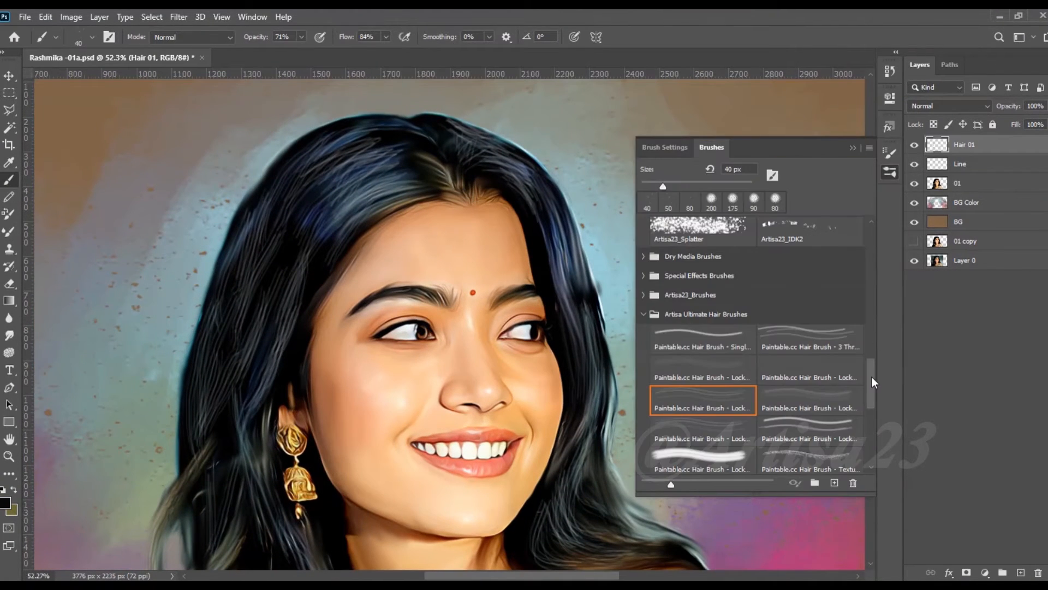
drag(872, 383, 871, 234)
click(831, 237)
click(852, 147)
scroll(512, 121, up, 3)
key(bracketleft)
key(bracketleft)
key(bracketleft)
key(bracketleft)
key(bracketleft)
key(bracketleft)
key(bracketleft)
Sample pale blue from the background and paint thin flyaway hairs along the crown's outline beside the parting.
scroll(400, 105, up, 9)
alt+click(606, 200)
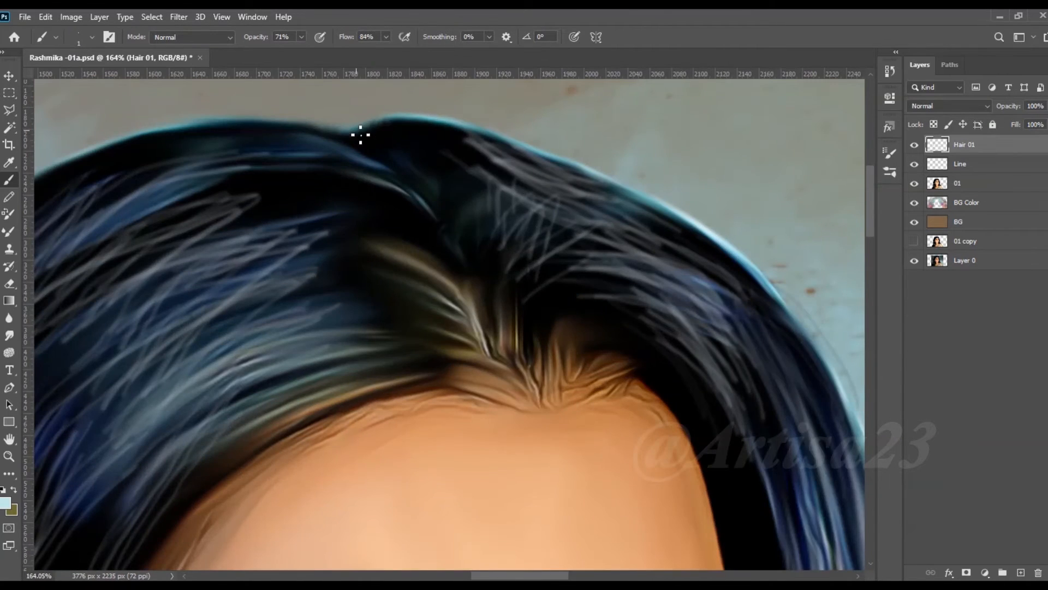
drag(452, 121, 611, 170)
mouse_move(441, 122)
mouse_down()
mouse_move(547, 143)
mouse_move(566, 158)
mouse_up()
Paint thin pale blue hairs curving from the parting down toward the center of the hairline.
scroll(486, 142, down, 3)
drag(386, 155, 446, 190)
mouse_move(399, 183)
mouse_down()
mouse_move(490, 280)
mouse_move(465, 277)
mouse_move(485, 290)
mouse_up()
drag(368, 201, 475, 256)
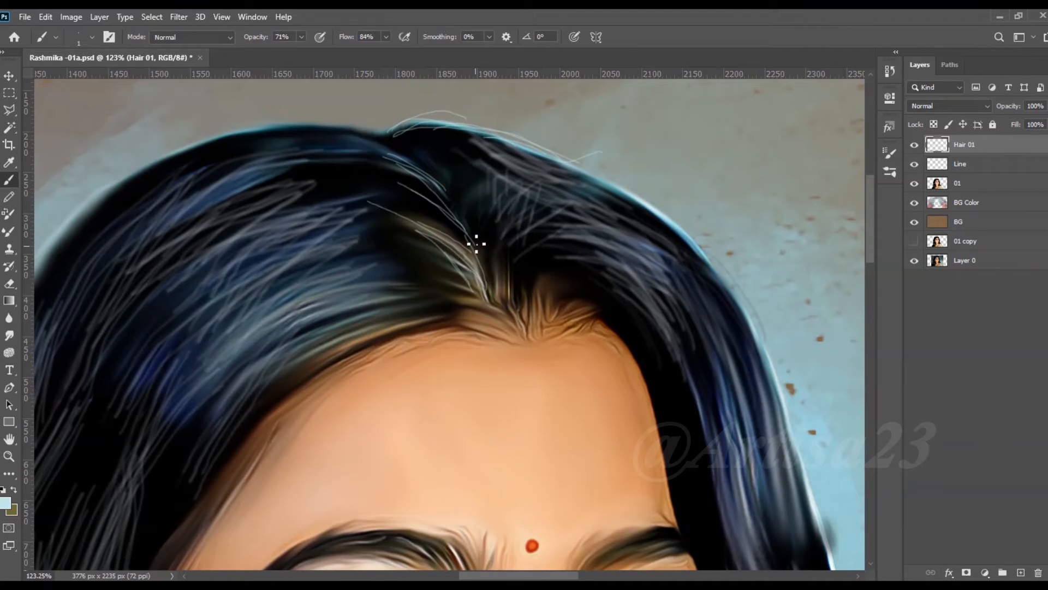
drag(369, 134, 460, 231)
drag(404, 187, 468, 247)
drag(385, 197, 483, 262)
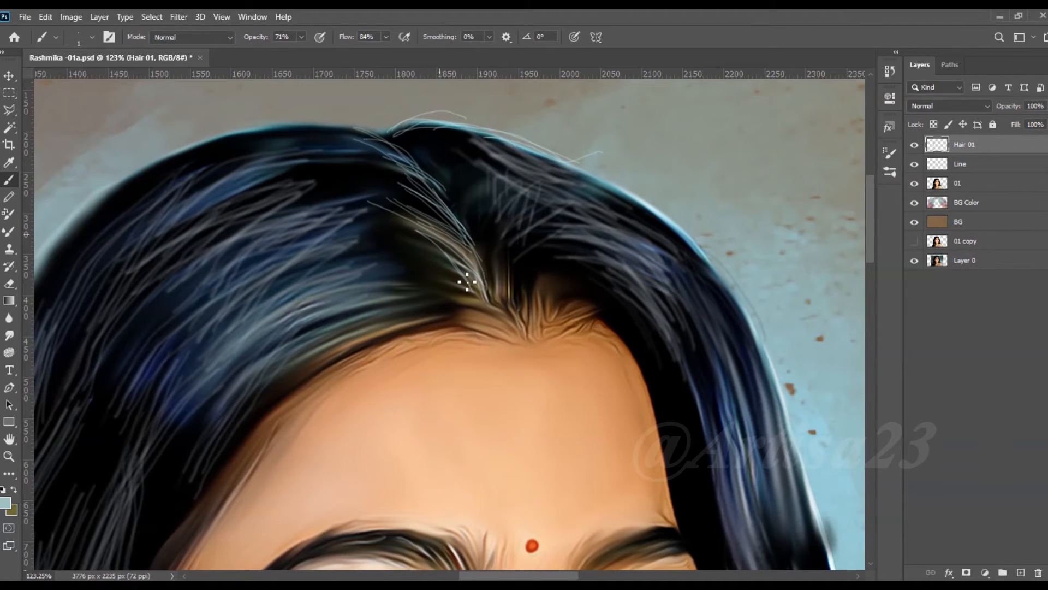
scroll(423, 281, down, 3)
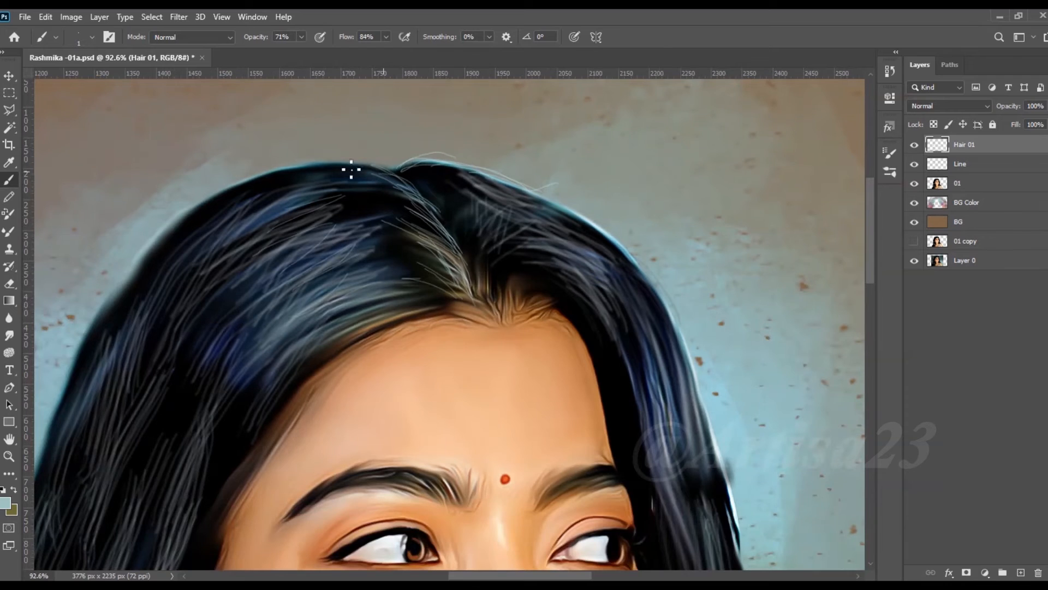
Paint curved flyaway hairs above the crown in sampled blue with a 2 px brush.
scroll(451, 159, up, 3)
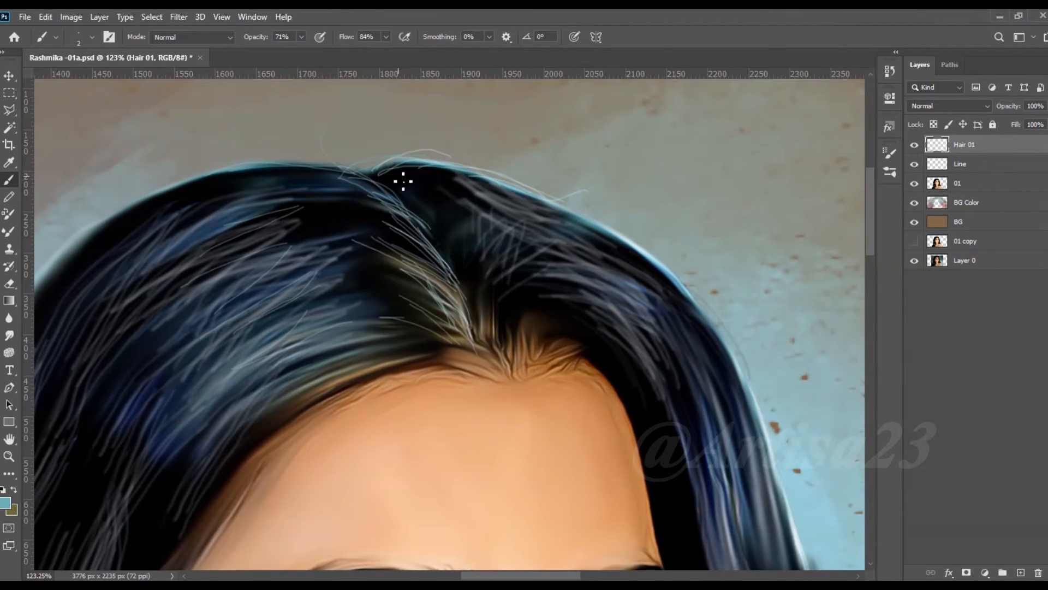
scroll(403, 181, up, 2)
alt+click(427, 148)
scroll(331, 105, down, 4)
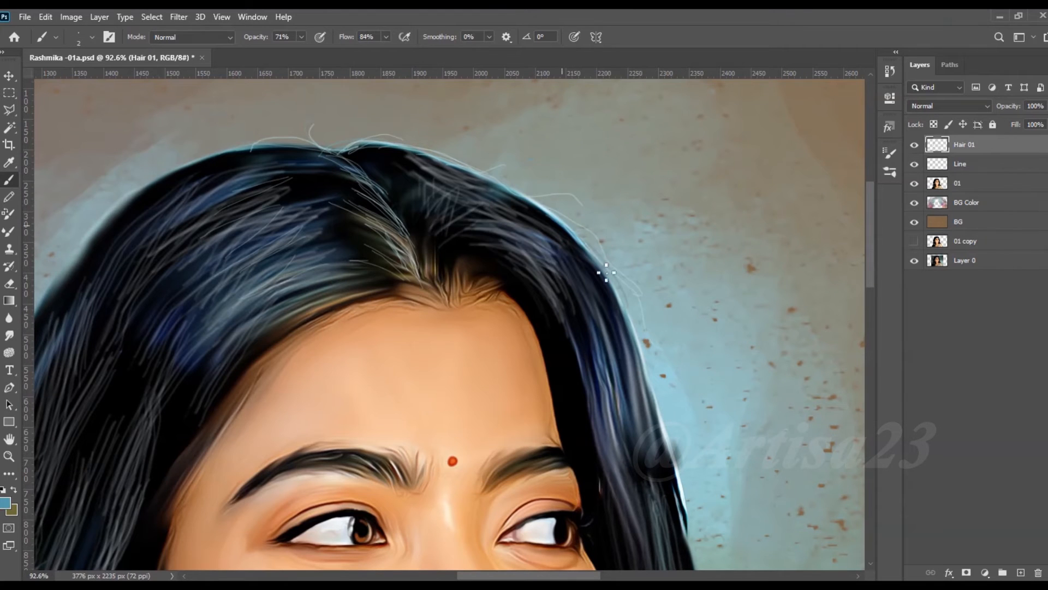
Paint thin flyaway hairs in a sampled color down the outer hair outline away from the earring.
scroll(606, 273, down, 3)
scroll(667, 432, up, 5)
alt+click(627, 366)
drag(603, 235, 636, 355)
drag(616, 275, 675, 442)
scroll(660, 417, down, 4)
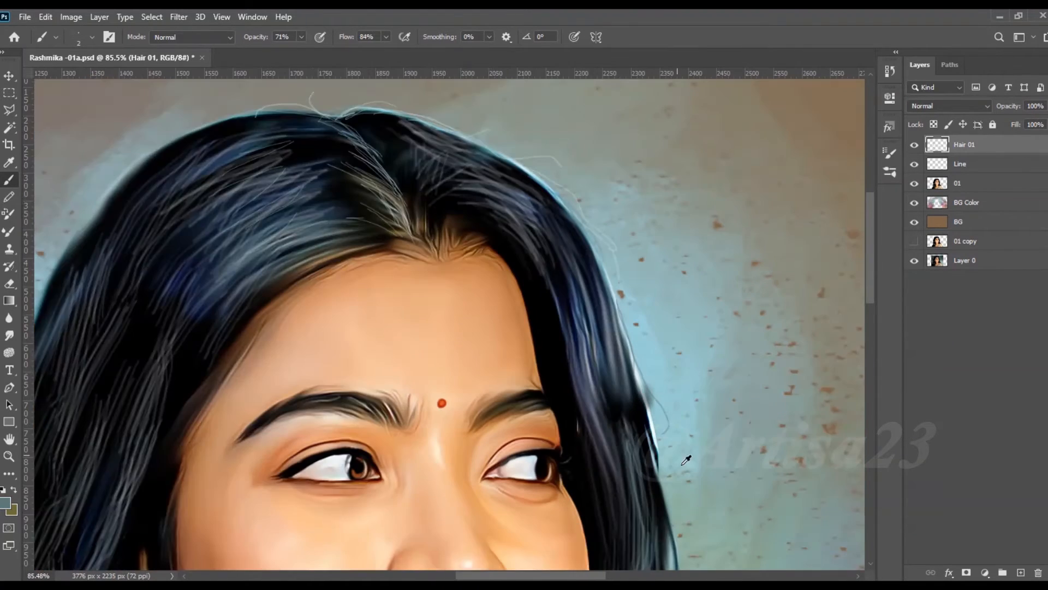
Sample light tones from the hair and paint thin strands along the dark hair beside the forehead, away from the earring.
scroll(687, 461, up, 2)
scroll(625, 312, down, 4)
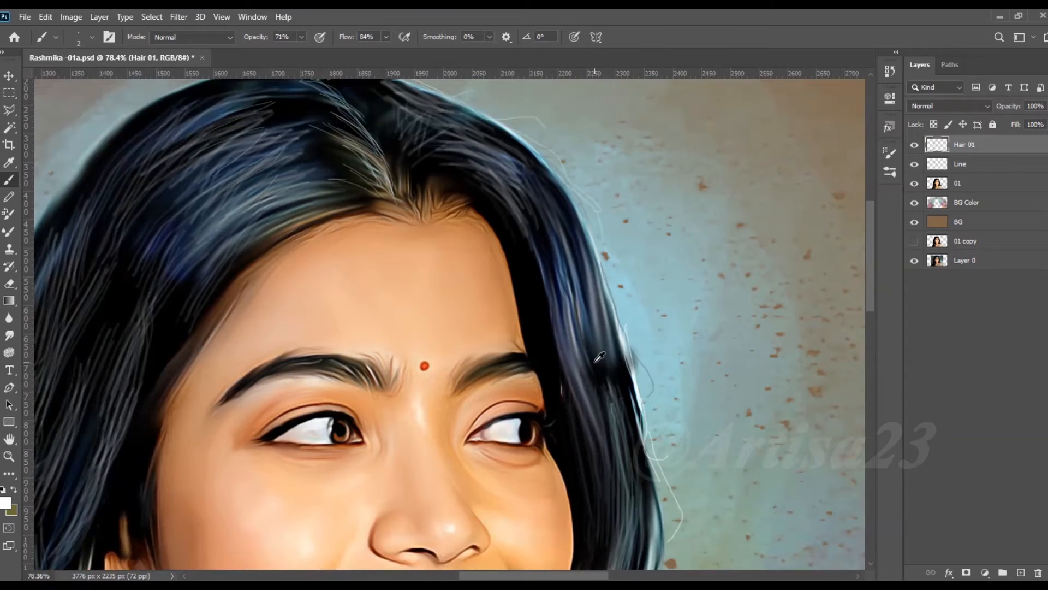
alt+click(585, 305)
scroll(553, 197, up, 2)
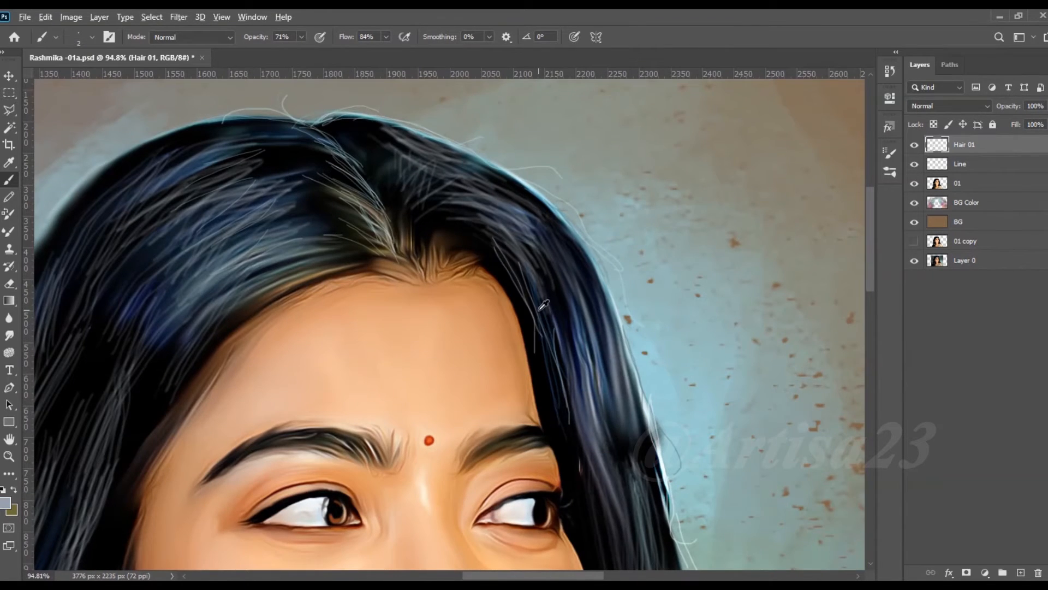
scroll(570, 306, down, 2)
scroll(386, 328, down, 3)
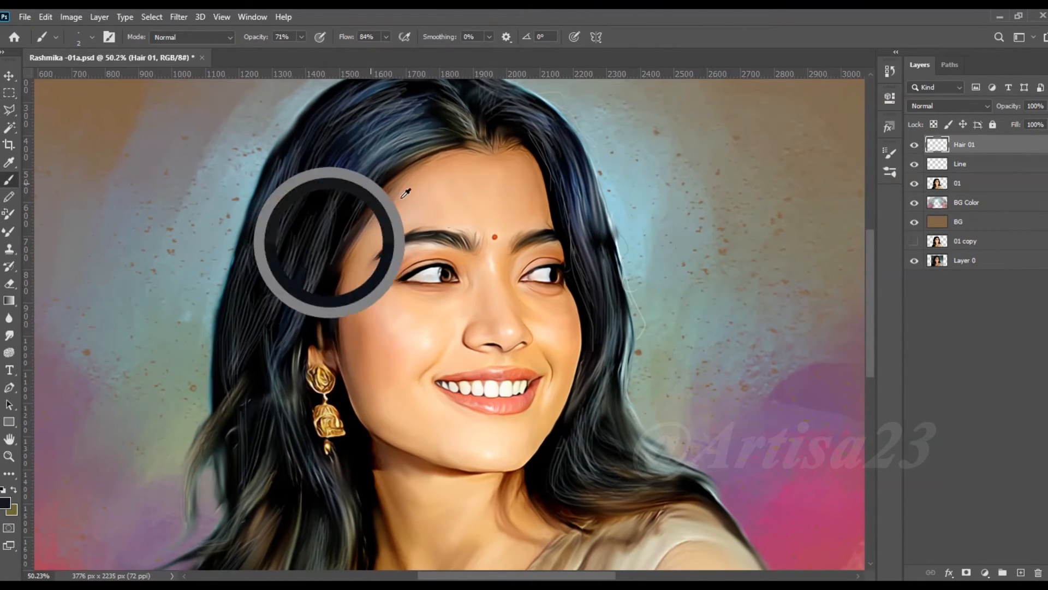
Paint thin pale blue flyaway hairs along the crown's outer outline on the earring side.
scroll(311, 182, up, 3)
scroll(311, 181, up, 4)
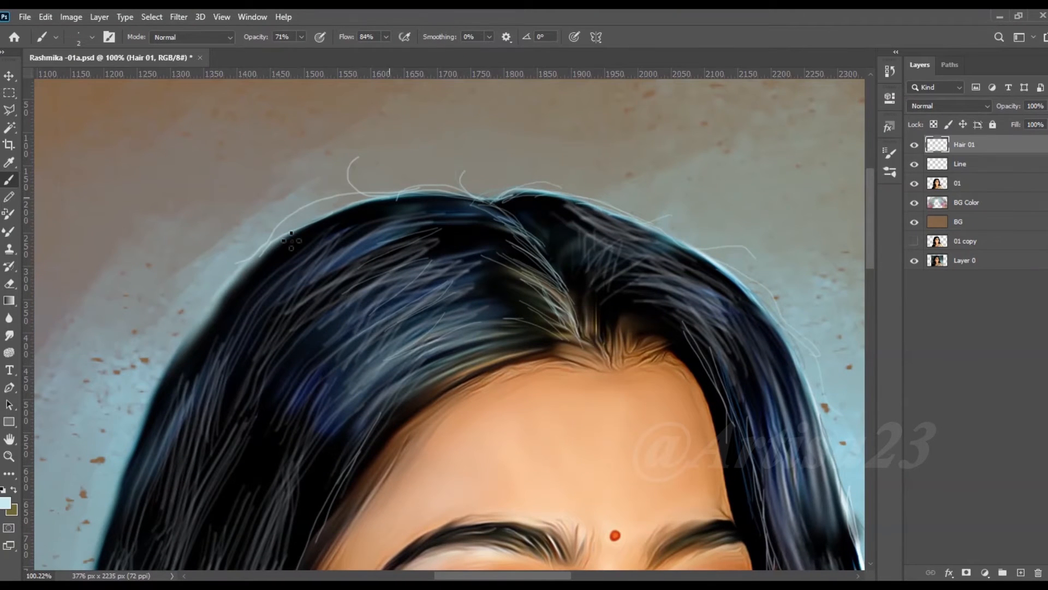
drag(363, 202, 235, 287)
drag(163, 365, 231, 266)
drag(312, 163, 214, 276)
drag(289, 196, 233, 281)
drag(271, 216, 182, 385)
mouse_move(233, 268)
mouse_down()
mouse_move(159, 419)
mouse_move(206, 384)
mouse_up()
Paint pale blue flyaway hairs down the earring-side hair outline to the loose ends above the shoulder.
scroll(262, 225, down, 4)
drag(216, 326, 184, 419)
drag(219, 348, 299, 177)
drag(277, 231, 227, 315)
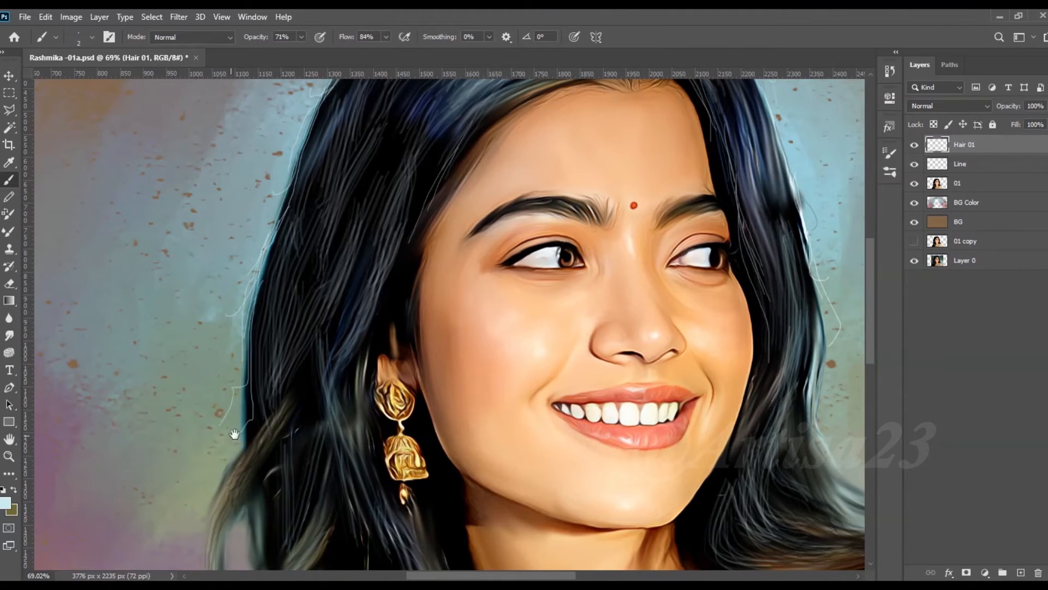
drag(236, 440, 268, 287)
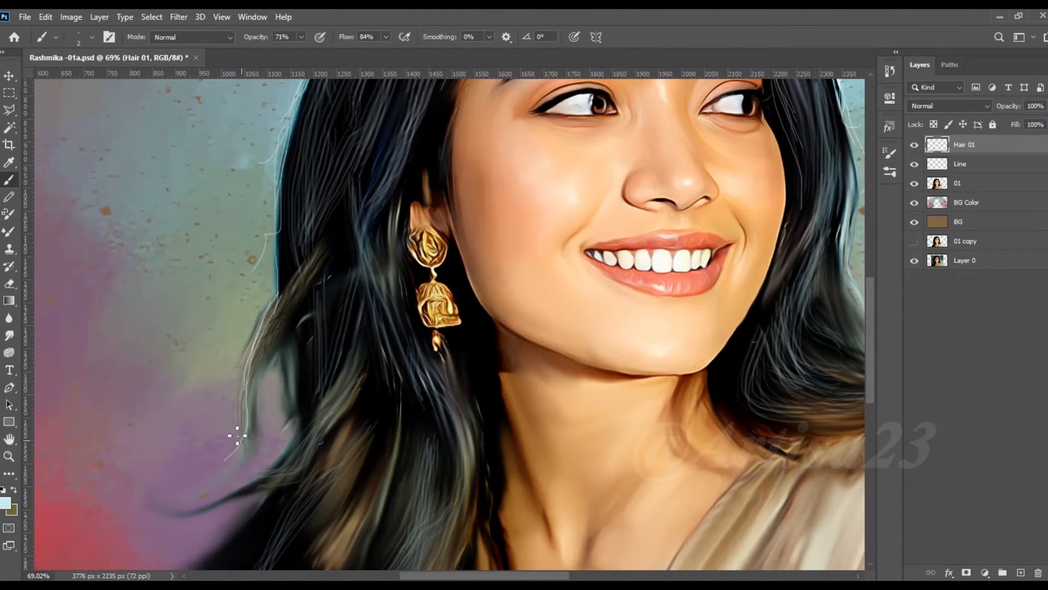
scroll(291, 315, down, 3)
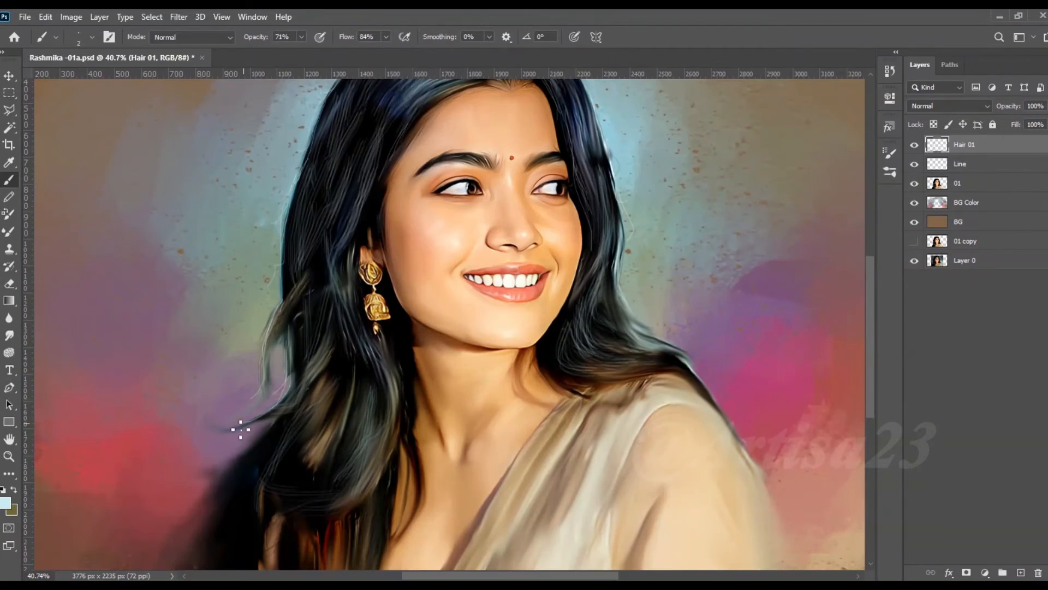
Paint pale blue flyaway hairs along the outline away from the earring, from cheek level down over the shoulder.
drag(604, 133, 525, 225)
scroll(525, 224, up, 4)
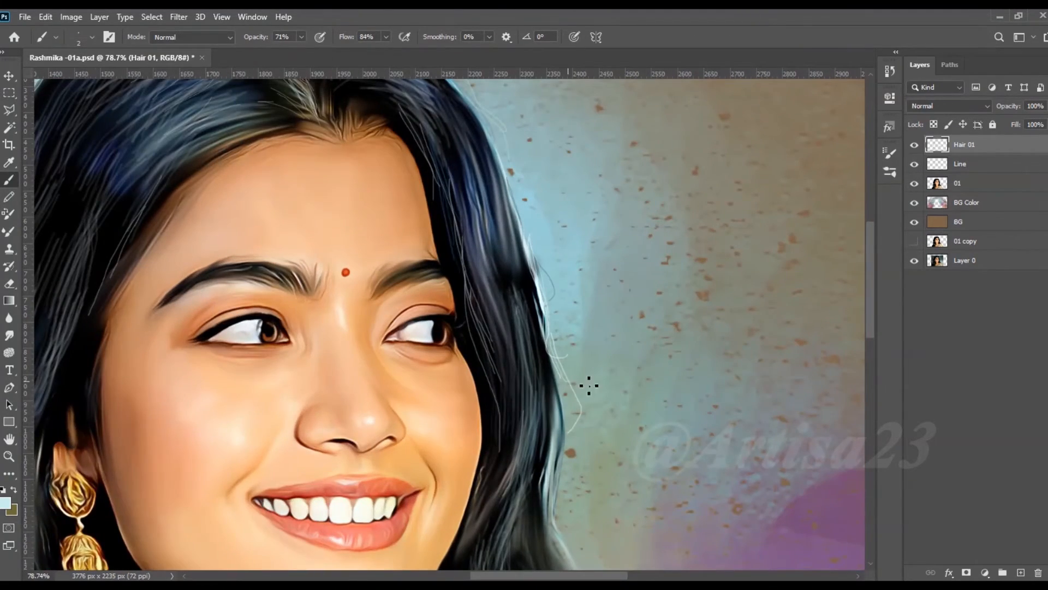
scroll(589, 386, down, 3)
scroll(552, 410, up, 3)
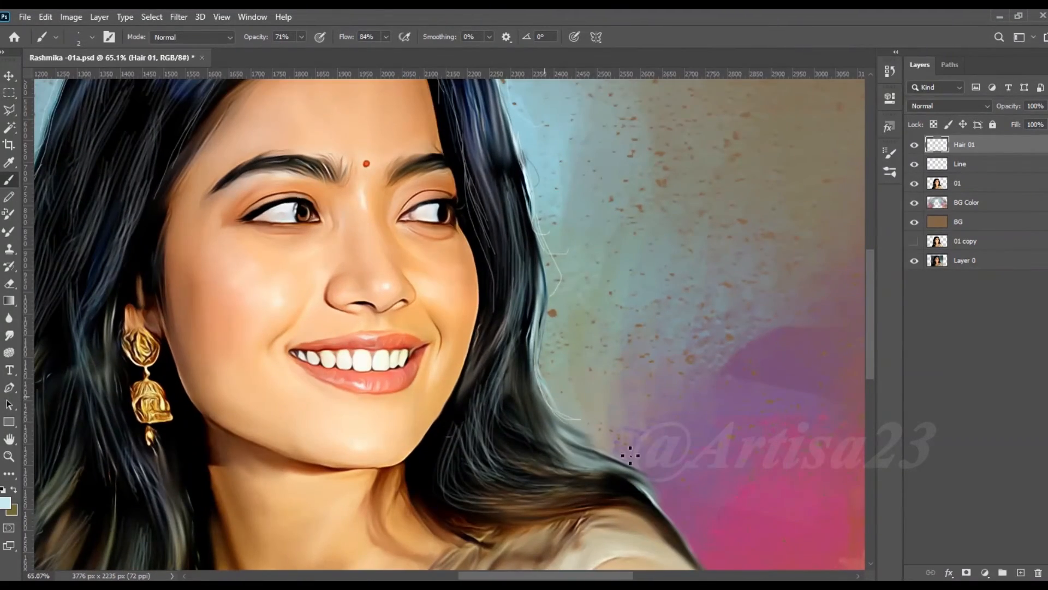
drag(643, 457, 616, 352)
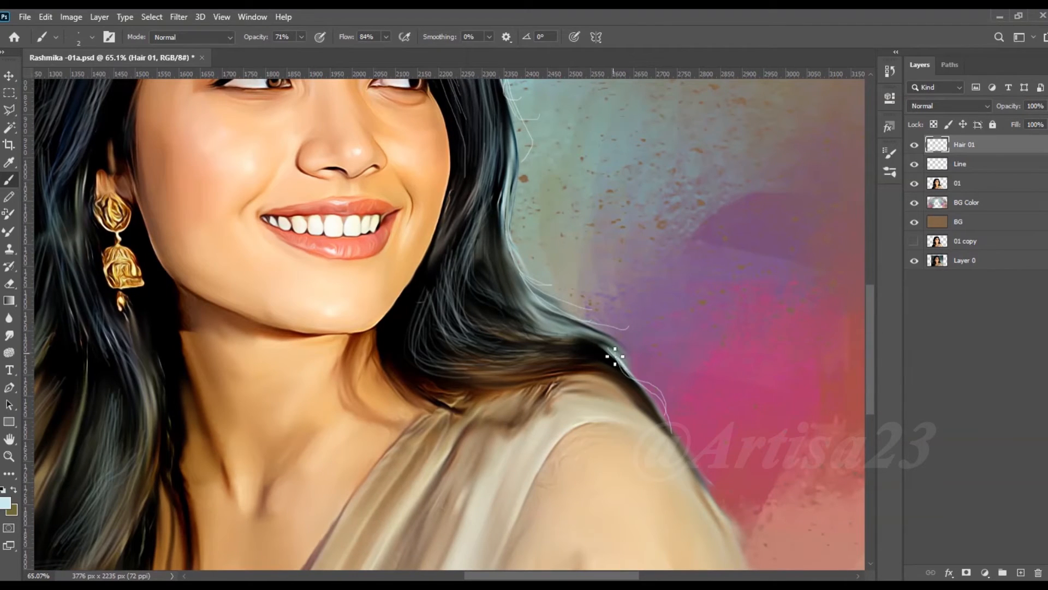
scroll(660, 365, down, 3)
scroll(543, 246, up, 3)
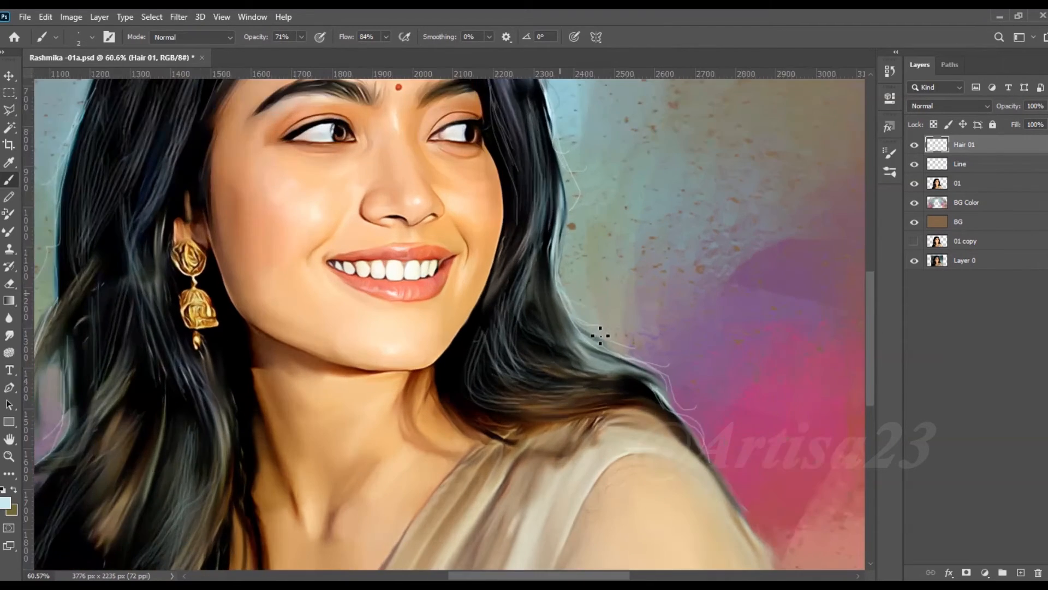
Add curled pale blue flyaway hairs outside the crown on the earring side.
scroll(599, 335, down, 4)
scroll(343, 128, up, 5)
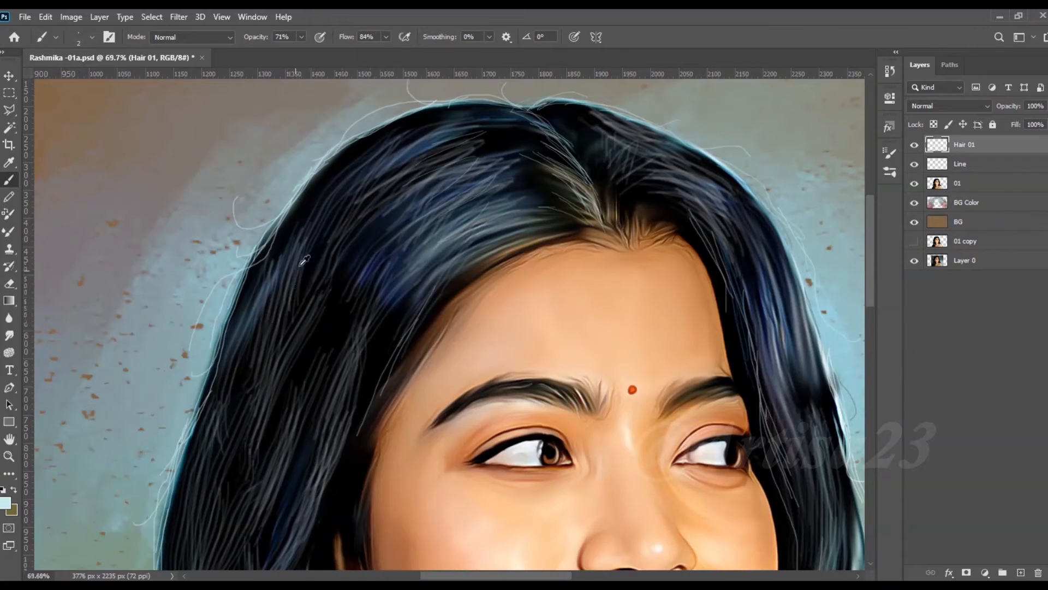
scroll(481, 147, down, 3)
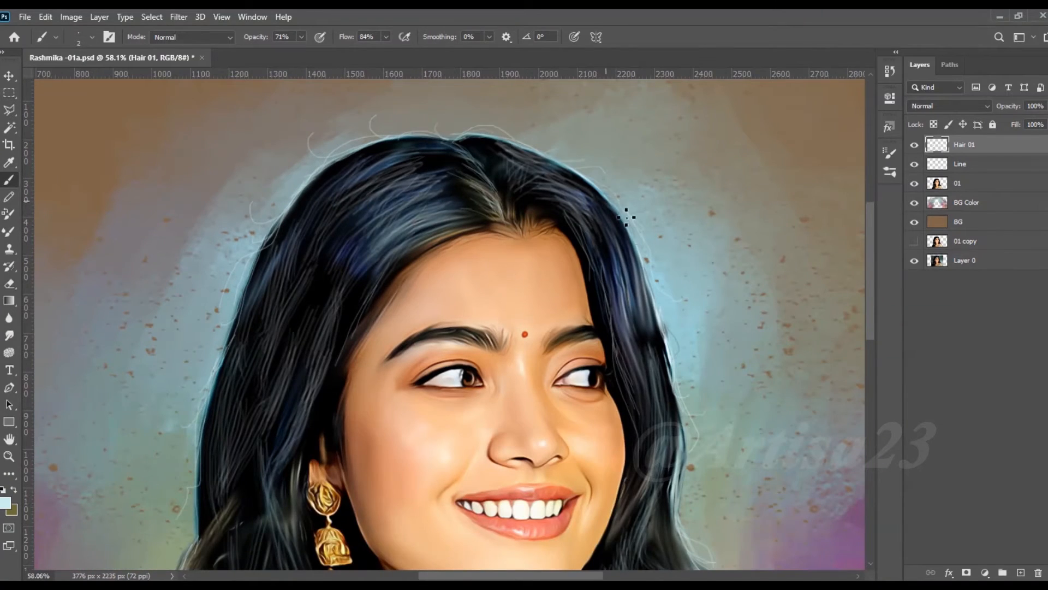
Paint thin flyaway hairs in sampled dark teal along the hair outline away from the earring.
scroll(626, 217, down, 2)
scroll(655, 309, up, 3)
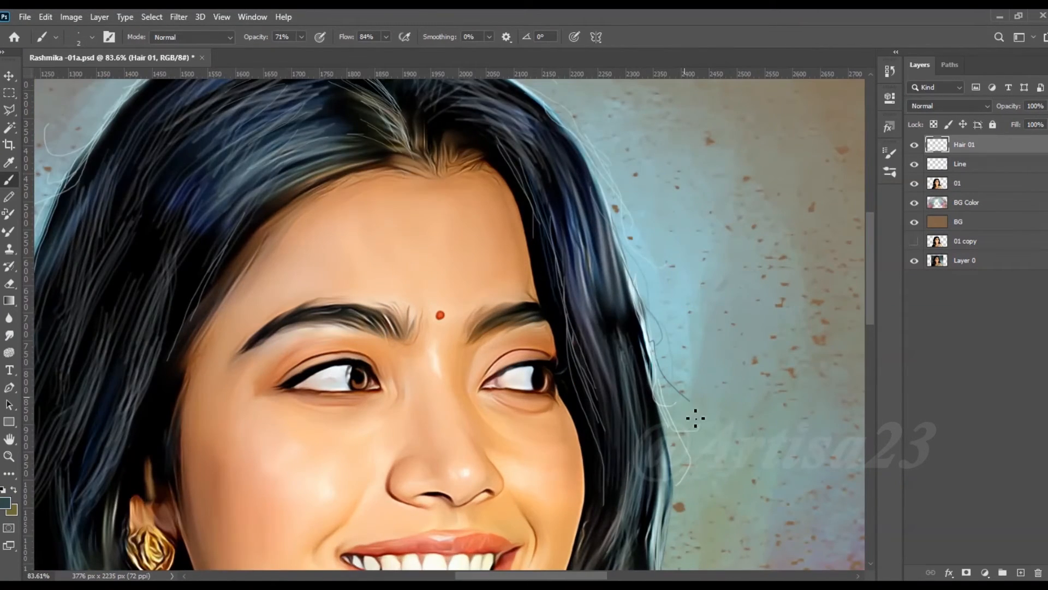
scroll(695, 418, down, 5)
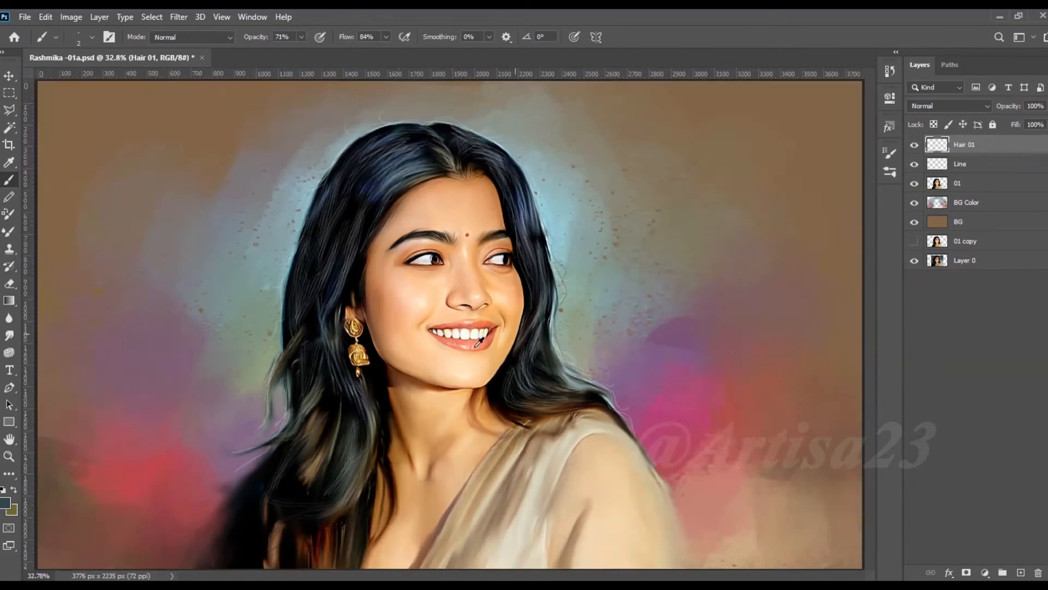
Paint fine black hairs around the loose hair ends above the earring-side shoulder.
scroll(360, 363, up, 2)
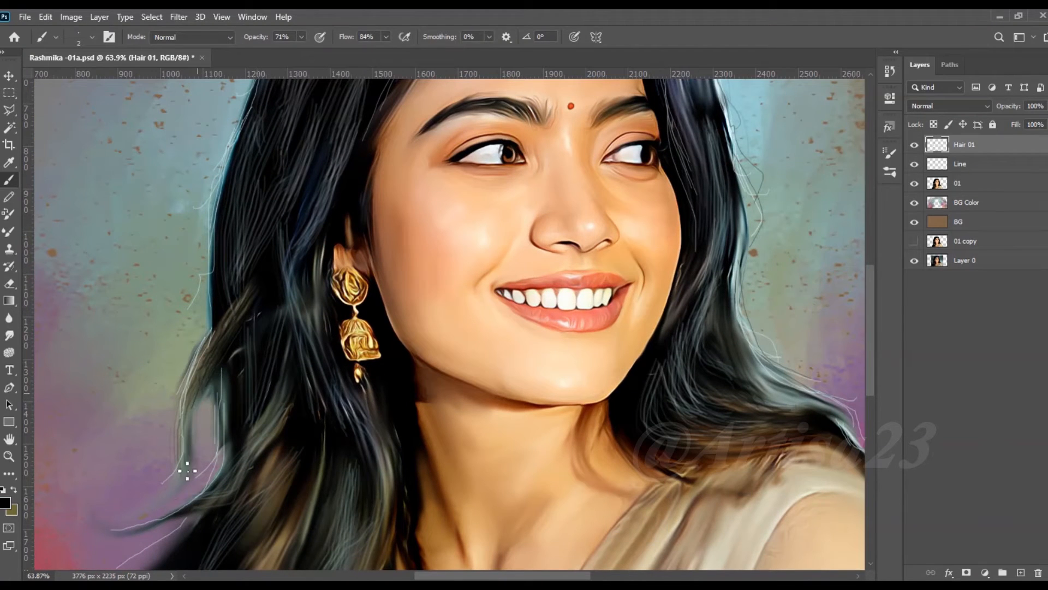
scroll(240, 175, down, 3)
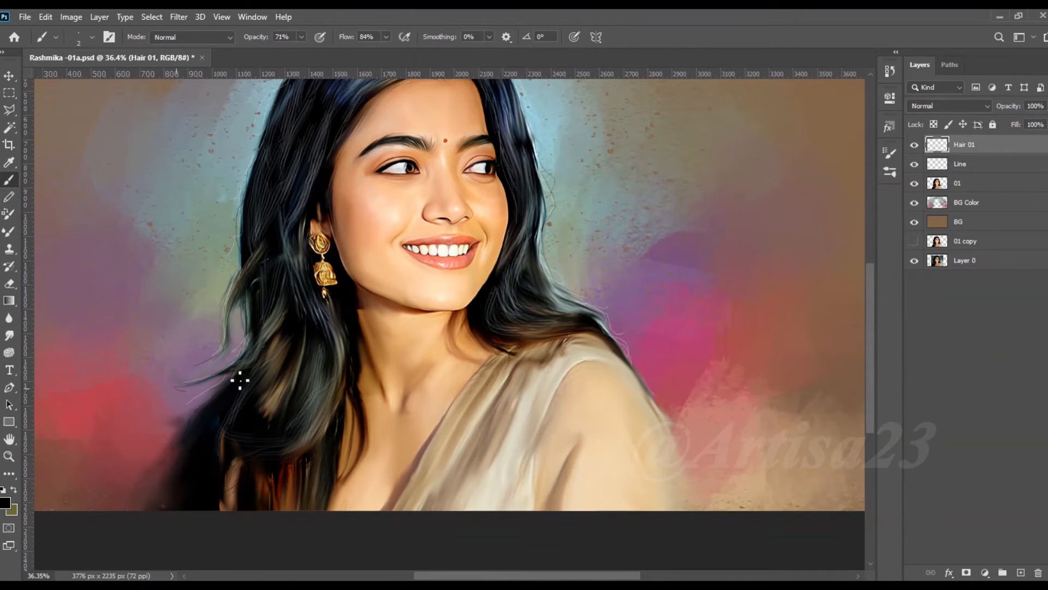
scroll(279, 404, down, 2)
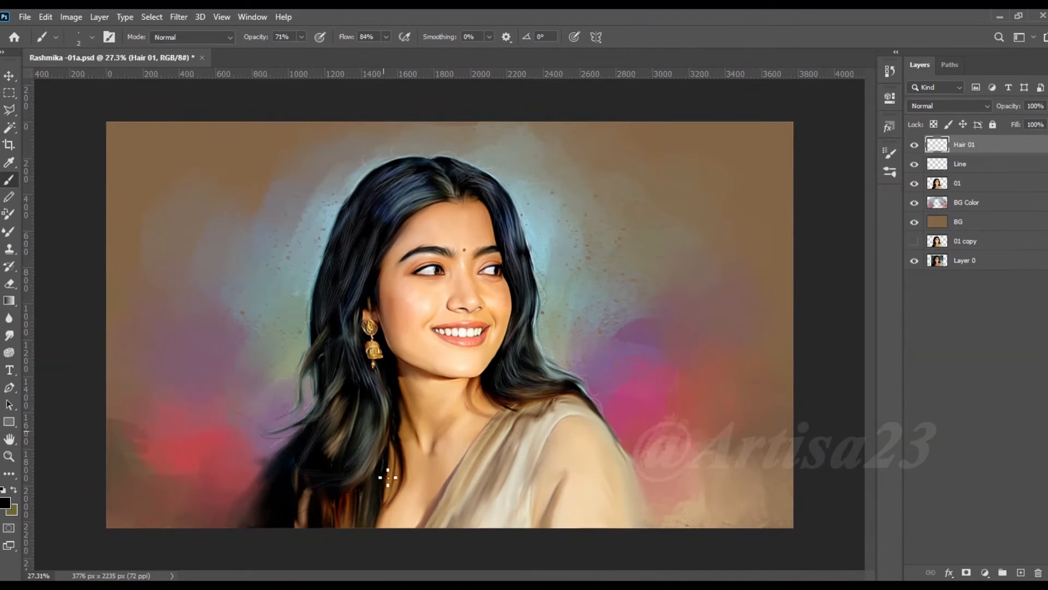
Paint thin dark hairs along the strands falling beside the neck and chest.
scroll(389, 436, up, 3)
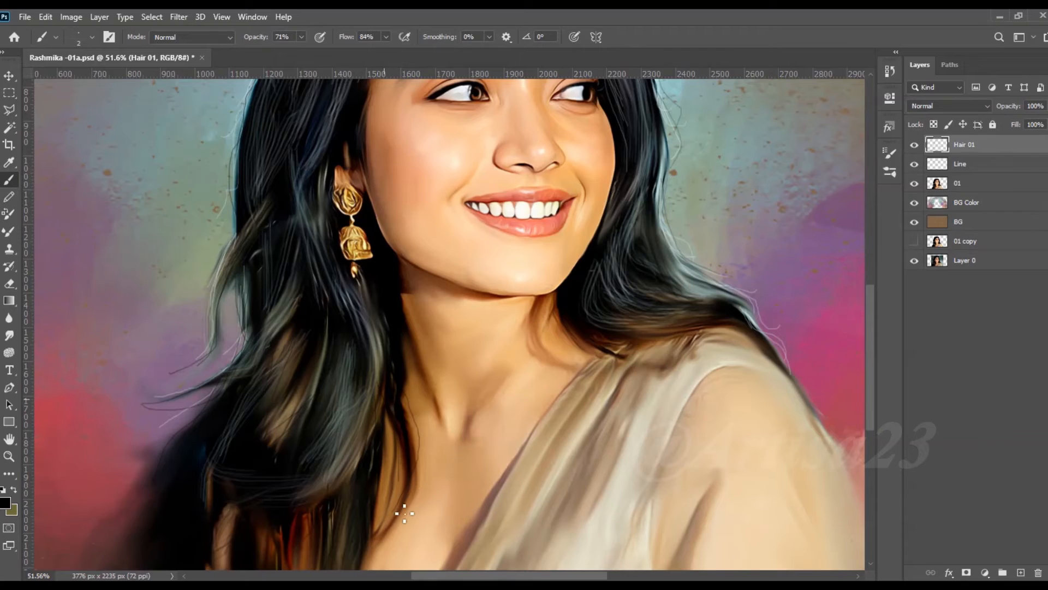
scroll(403, 372, down, 2)
scroll(286, 183, up, 2)
scroll(424, 188, down, 1)
scroll(423, 188, down, 1)
scroll(492, 272, up, 5)
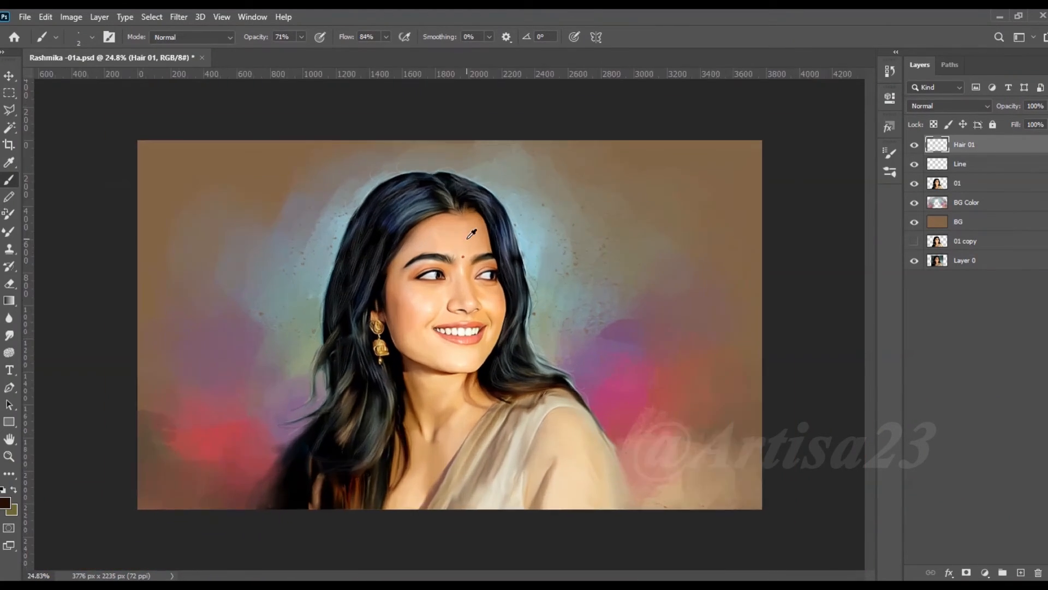
Paint fine hairs in sampled blue and brow tones on the outer part of the eyebrow away from the earring.
scroll(502, 309, up, 2)
scroll(466, 327, up, 2)
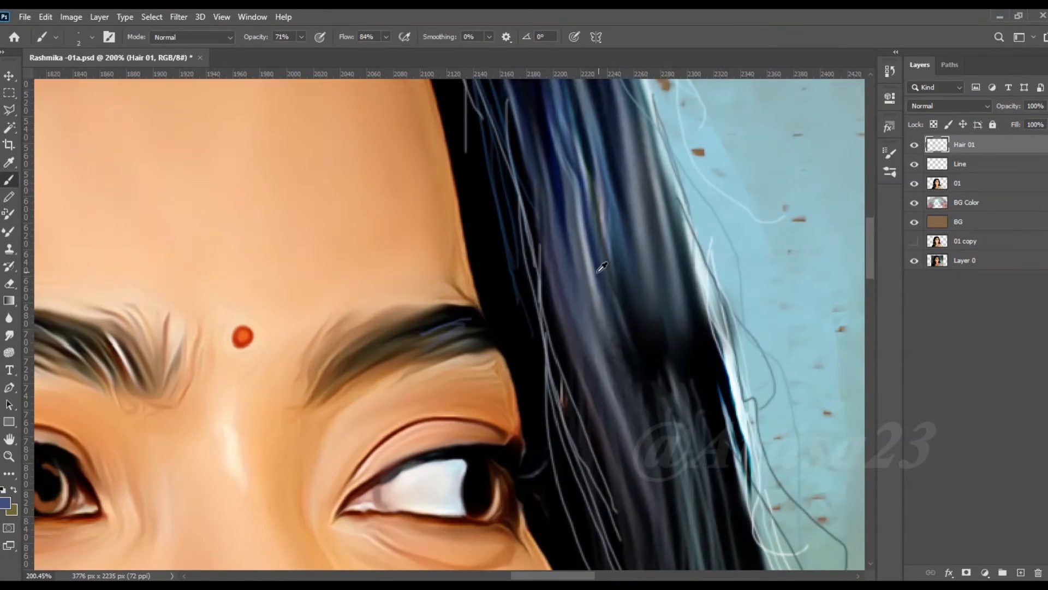
alt+click(401, 334)
scroll(401, 335, down, 2)
scroll(235, 349, up, 2)
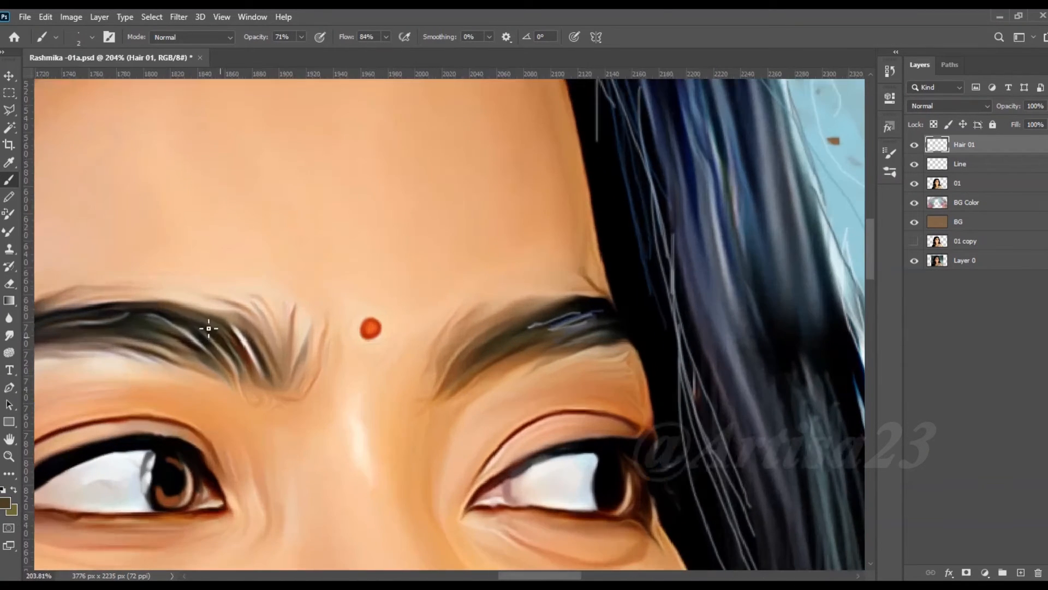
Sample light grey tones and paint fine hairs along the eyebrow nearer the earring.
alt+click(243, 331)
scroll(243, 330, up, 3)
alt+click(235, 349)
drag(239, 357, 185, 317)
mouse_move(156, 317)
mouse_down()
mouse_move(230, 357)
mouse_move(118, 321)
mouse_move(292, 339)
mouse_up()
scroll(284, 372, down, 2)
drag(289, 328, 335, 341)
alt+click(302, 337)
drag(220, 338, 166, 336)
drag(152, 353, 112, 373)
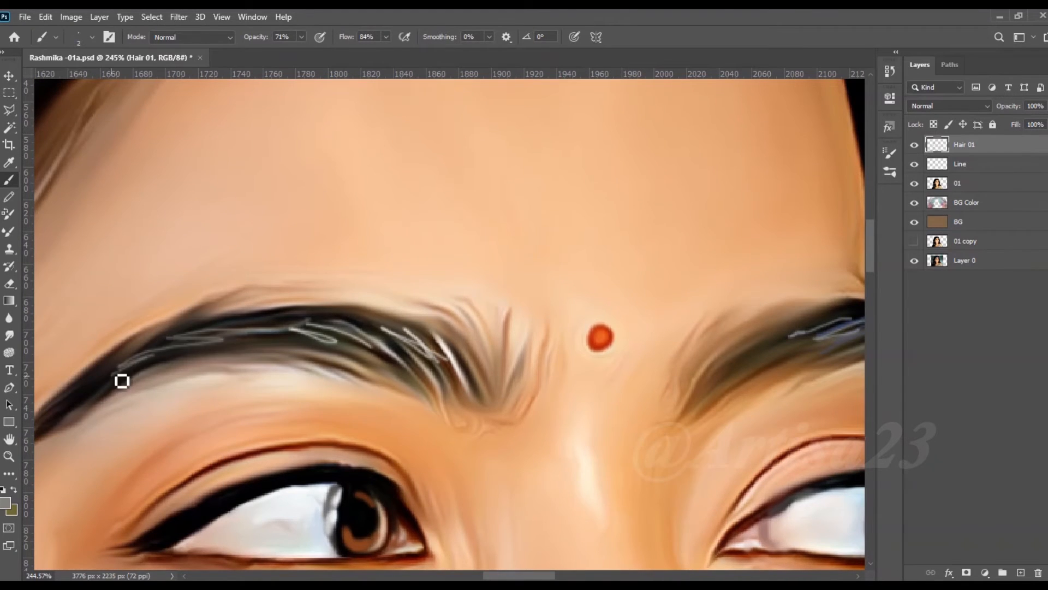
Paint fine brown hairs at the inner end of the eyebrow nearer the earring.
drag(457, 334, 389, 322)
alt+click(388, 322)
mouse_move(424, 382)
mouse_down()
mouse_move(403, 315)
mouse_move(416, 325)
mouse_up()
mouse_move(447, 388)
mouse_down()
mouse_move(436, 321)
mouse_move(454, 345)
mouse_up()
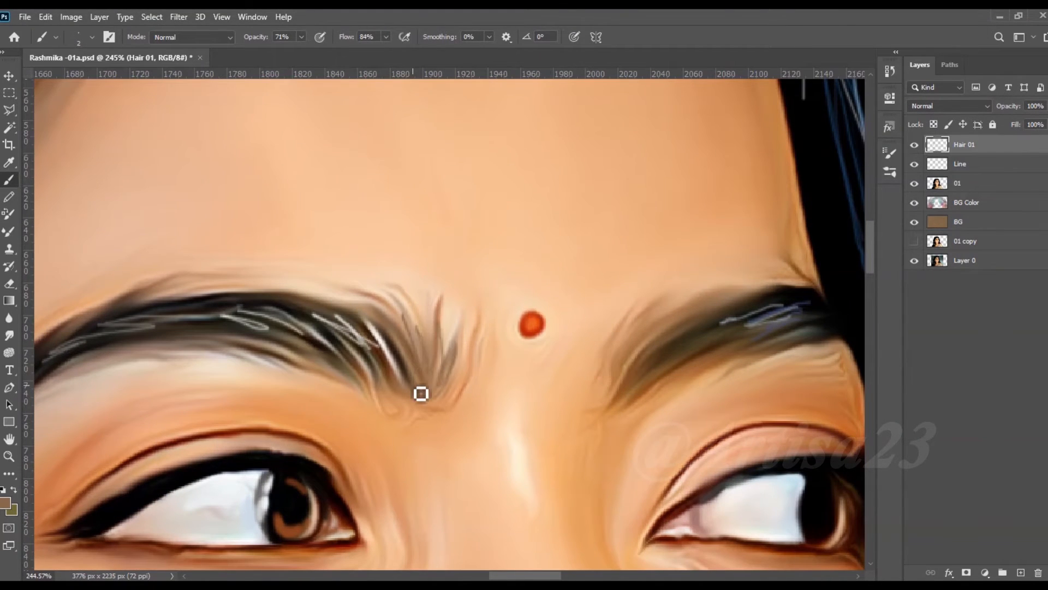
Paint fine hairs in sampled brown along the eyebrow away from the earring.
drag(784, 336, 686, 344)
drag(623, 329, 553, 372)
mouse_move(682, 313)
mouse_down()
mouse_move(544, 361)
mouse_move(543, 346)
mouse_up()
alt+click(539, 382)
scroll(399, 316, down, 10)
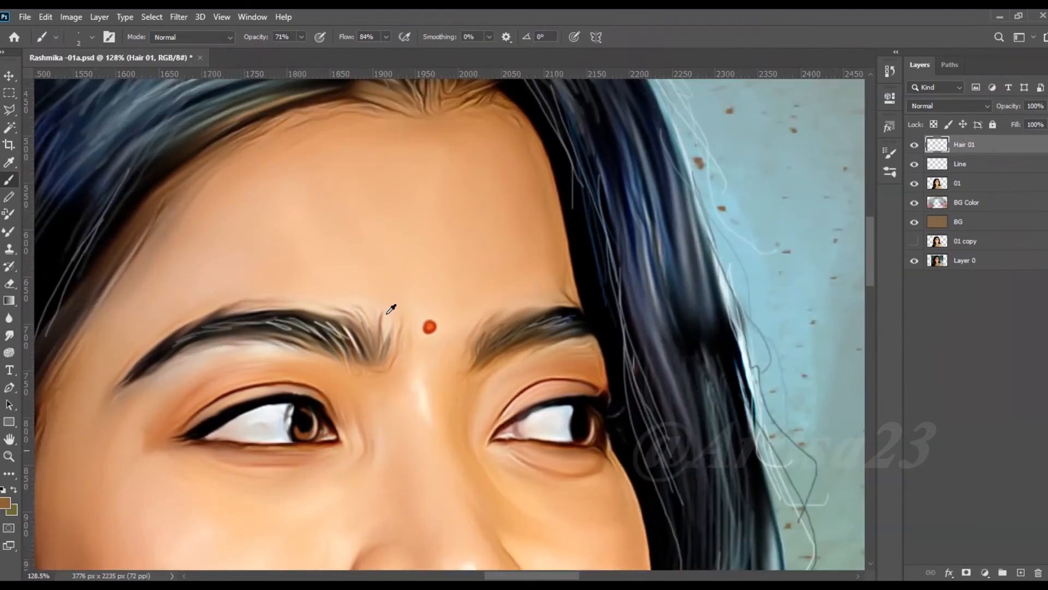
Refine the inner ends of both eyebrows with fine hairs in sampled browns and save the document.
scroll(434, 310, up, 12)
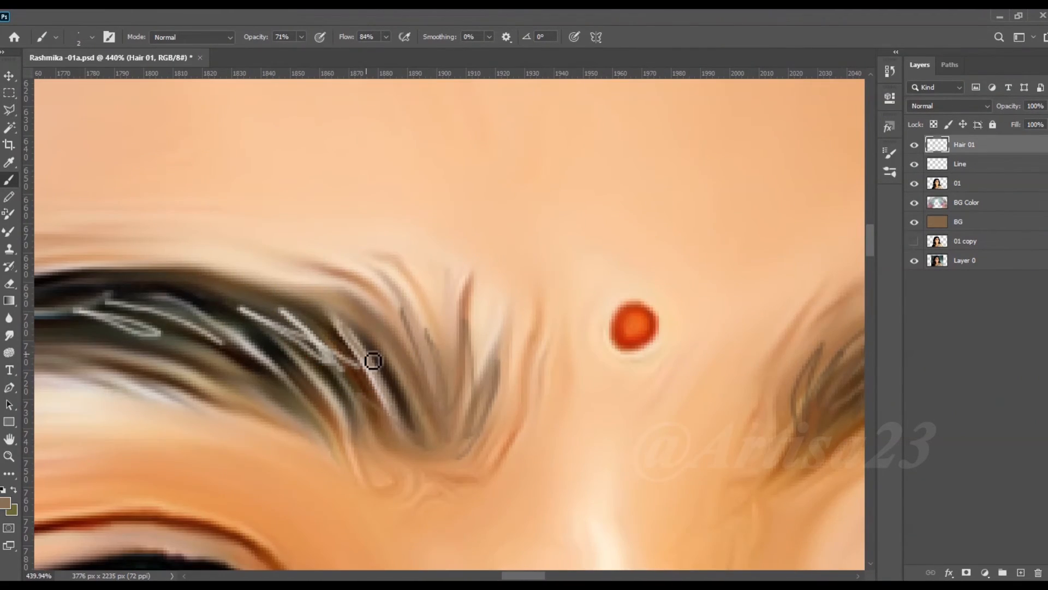
scroll(446, 338, down, 10)
scroll(446, 339, up, 5)
scroll(464, 397, down, 8)
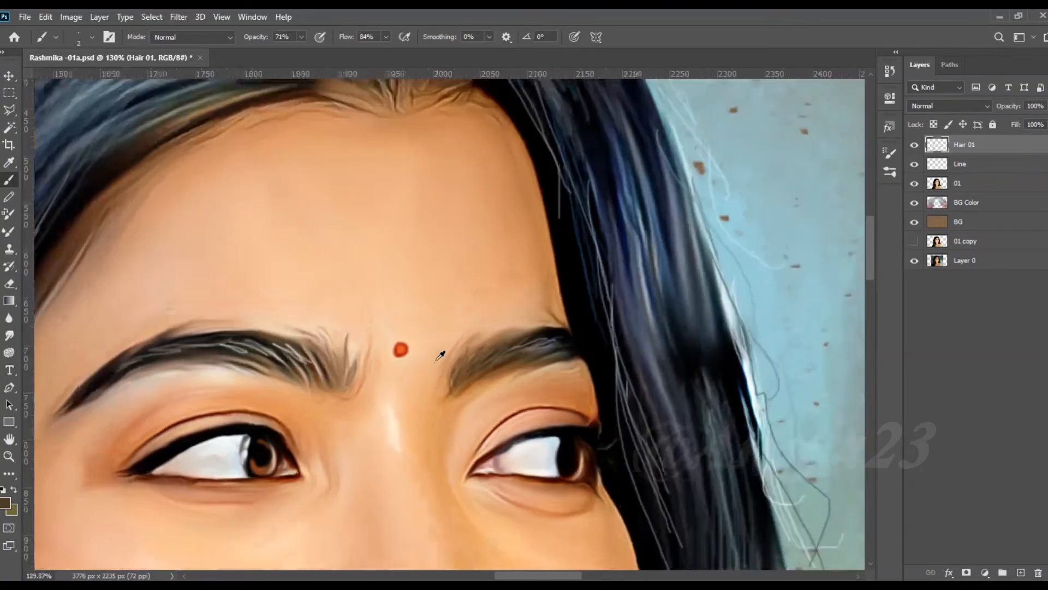
scroll(506, 375, up, 6)
scroll(507, 375, down, 6)
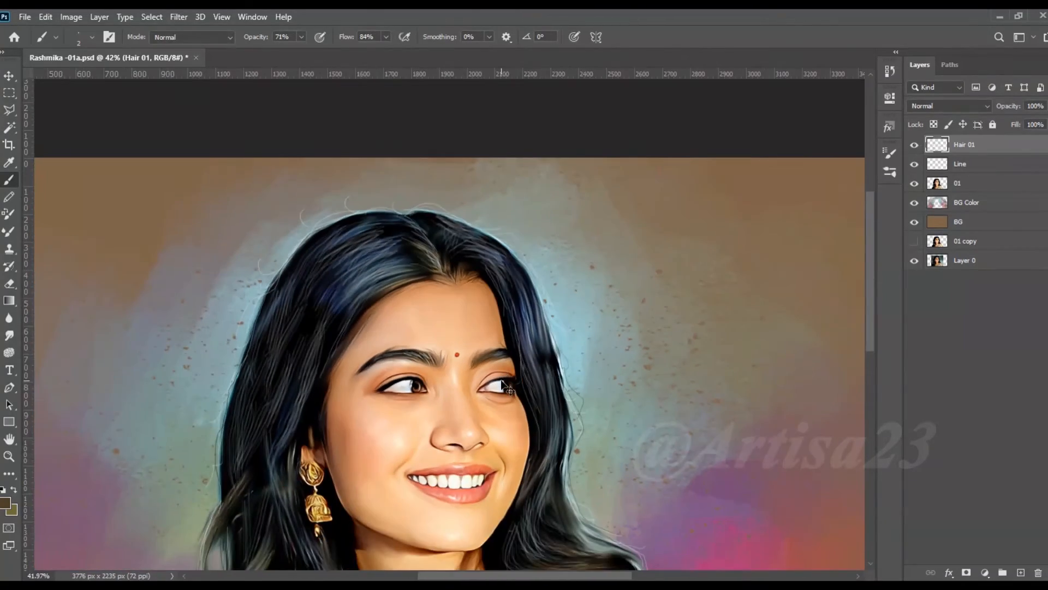
key(ctrl+s)
On the eye away from the earring, paint bluish lashes at the outer corner and 1 px black lashes along the upper lid.
scroll(552, 268, up, 7)
scroll(510, 384, up, 2)
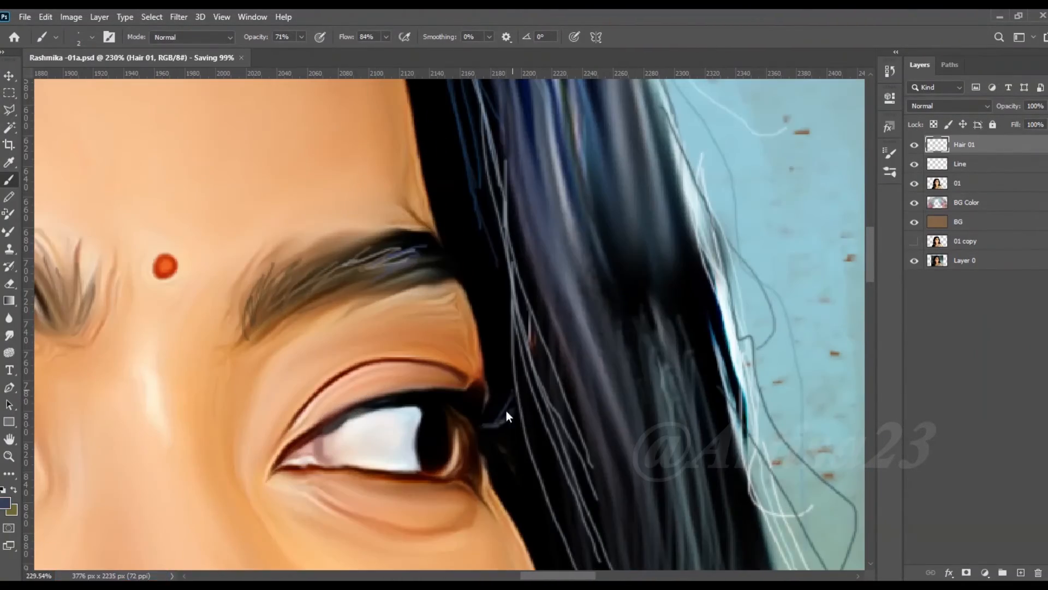
drag(485, 420, 511, 392)
scroll(574, 338, up, 1)
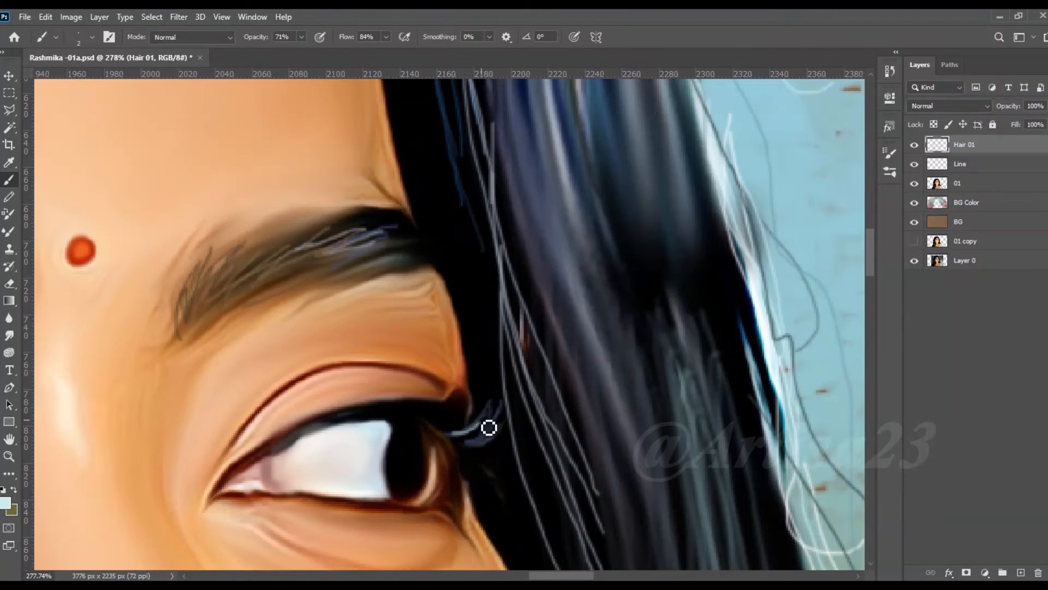
scroll(468, 426, up, 1)
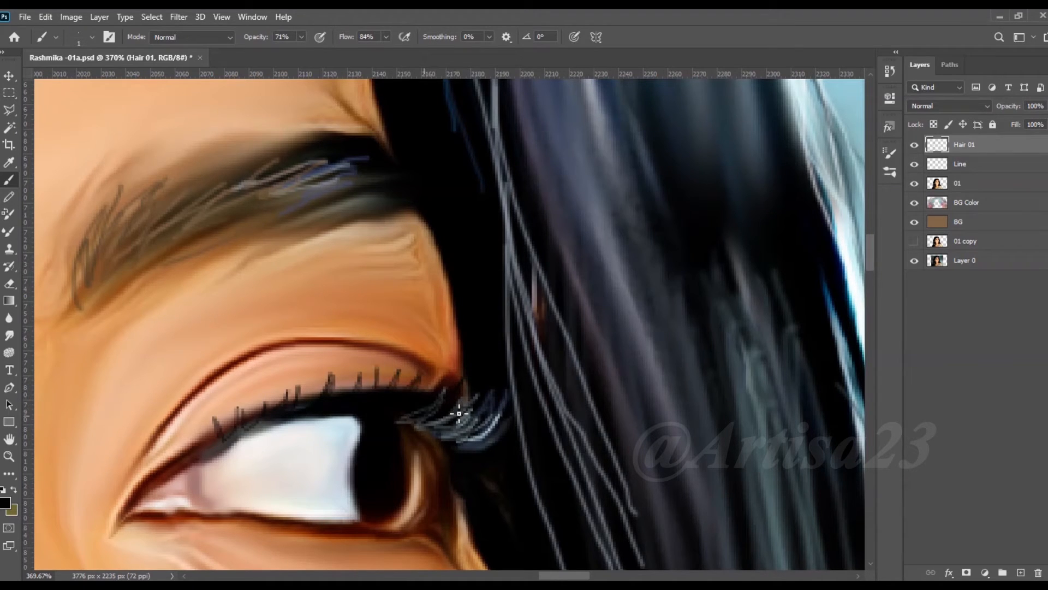
Paint short black lashes along the lower lid of the eye away from the earring.
scroll(469, 413, down, 3)
scroll(403, 505, up, 4)
drag(385, 503, 389, 533)
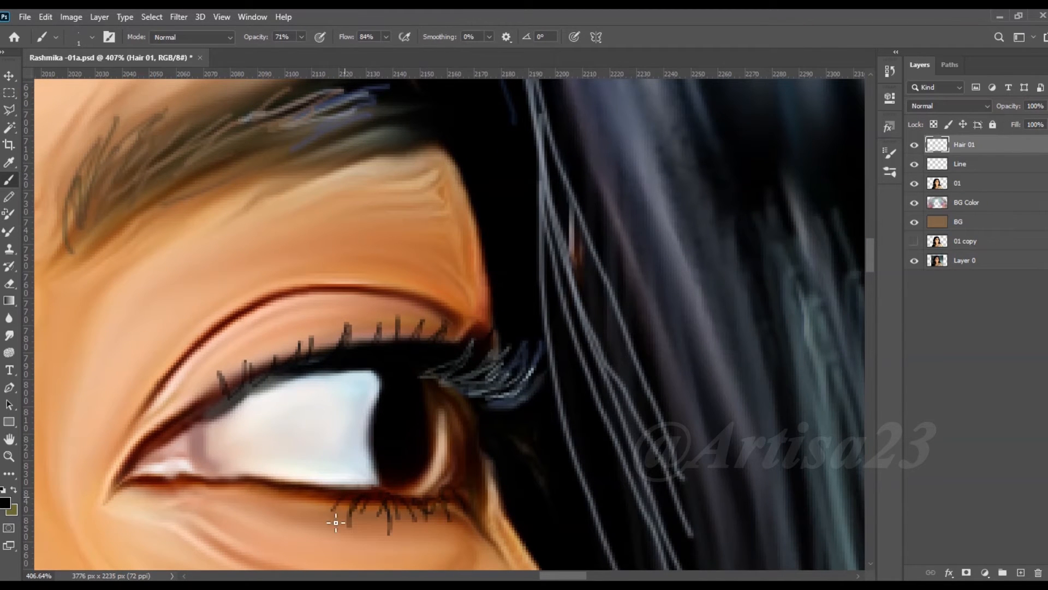
Paint fine 1 px black lashes along the upper and lower lids of the eye nearer the earring.
scroll(330, 501, down, 5)
scroll(159, 463, up, 4)
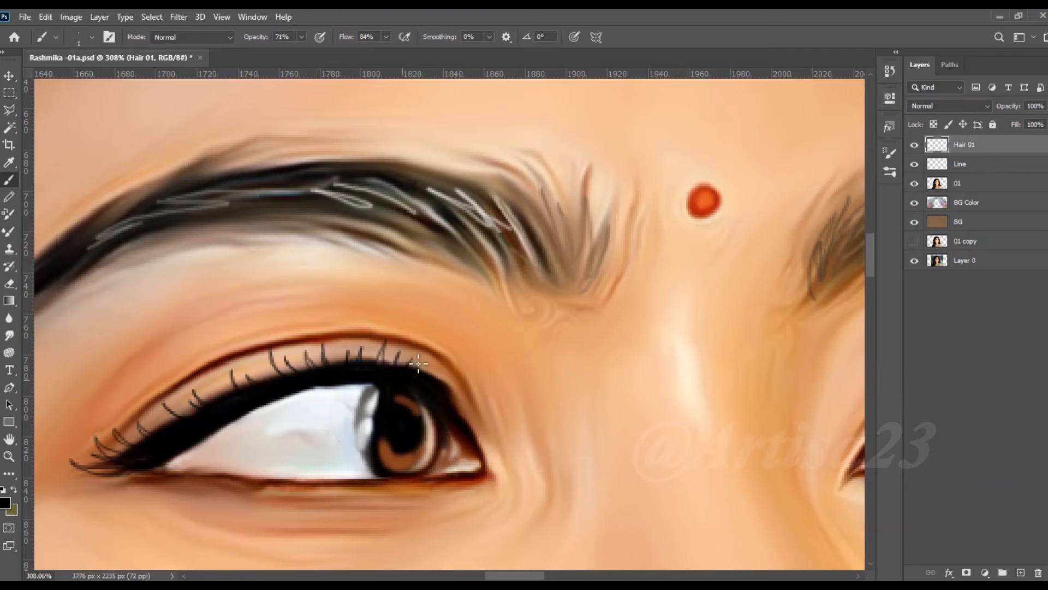
drag(339, 474, 351, 457)
scroll(355, 478, up, 2)
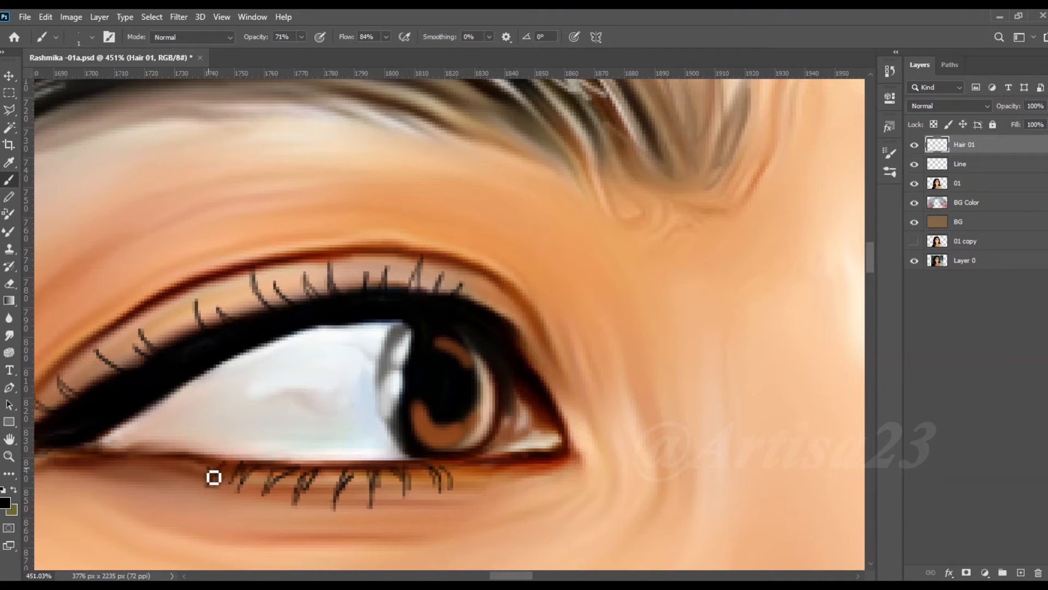
scroll(183, 461, down, 1)
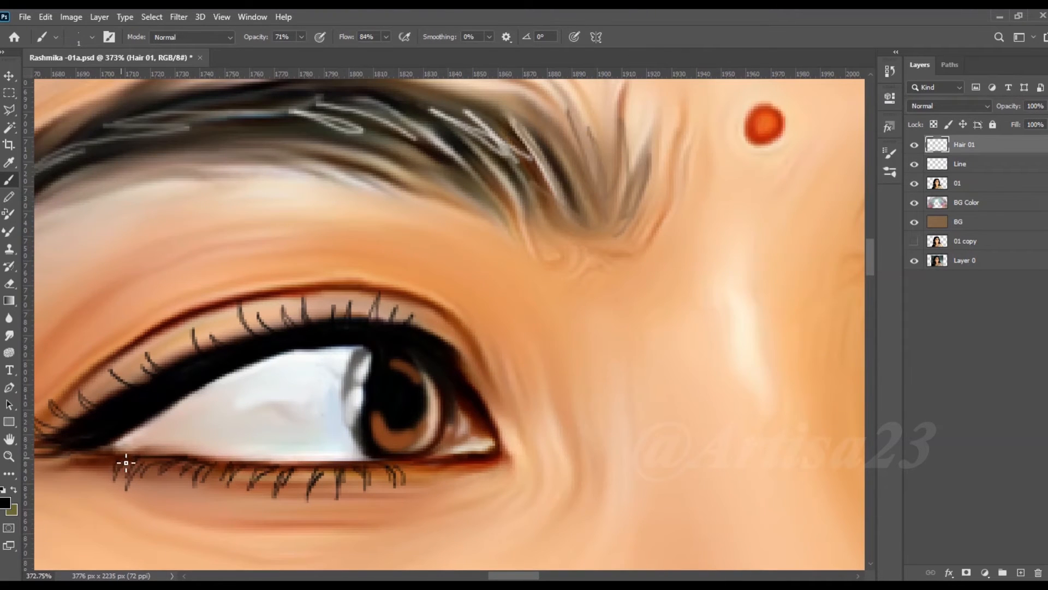
Paint light greyish-blue lashes along the outer corner and upper lid of the eye away from the earring, using a sampled colour.
scroll(350, 491, right, 2)
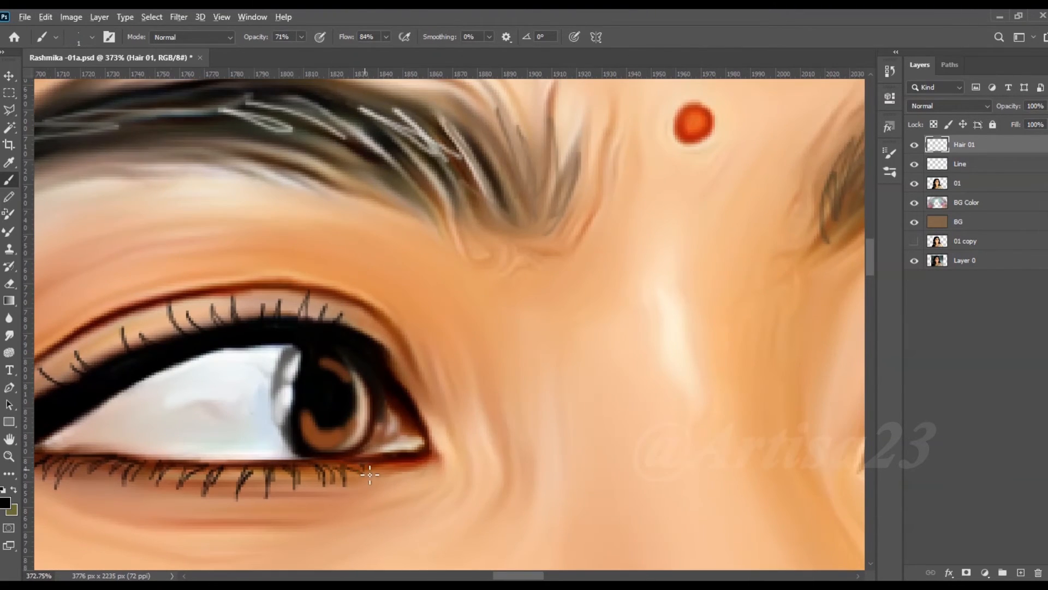
scroll(370, 475, down, 3)
scroll(540, 459, up, 4)
alt+click(639, 411)
drag(646, 406, 611, 439)
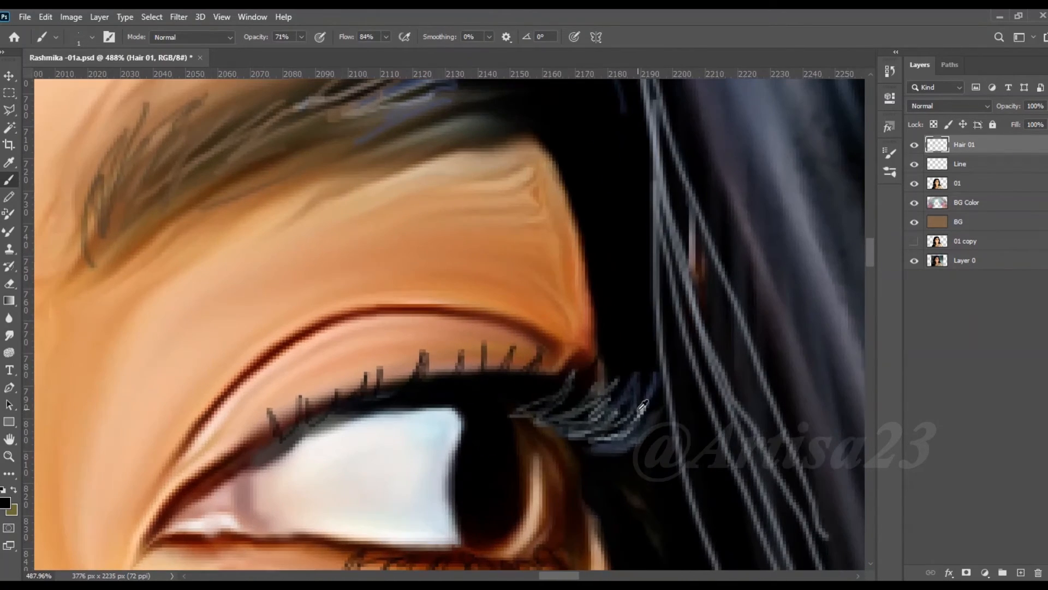
mouse_move(617, 394)
mouse_down()
mouse_move(549, 419)
mouse_move(532, 409)
mouse_up()
drag(532, 370, 501, 394)
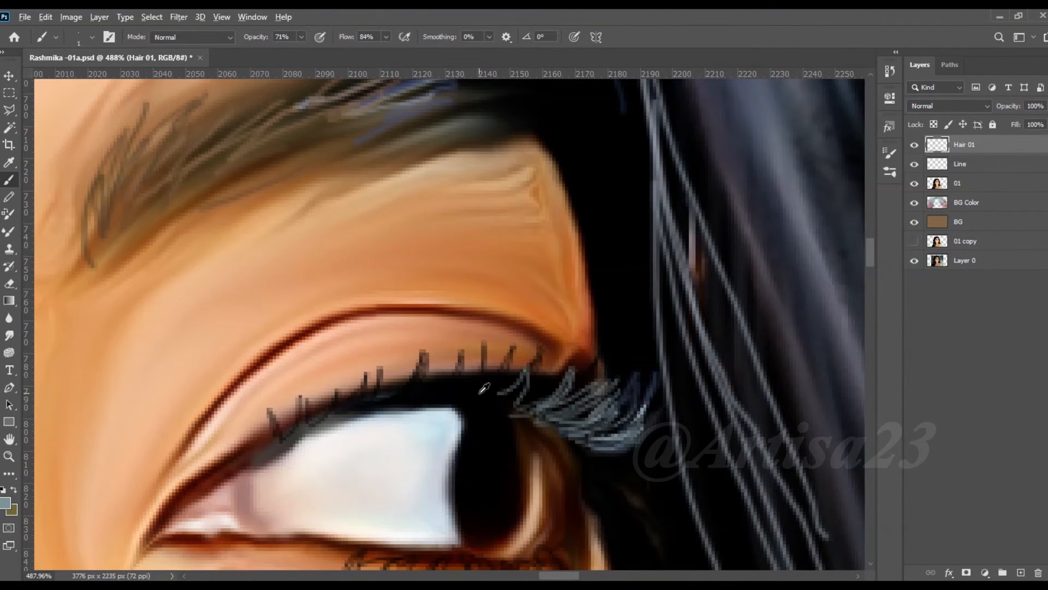
Thicken the outer-corner lash cluster of the eye away from the earring with strokes in freshly sampled colours, and save the document.
scroll(520, 390, down, 3)
scroll(614, 375, up, 2)
alt+click(540, 452)
alt+click(582, 419)
drag(606, 427, 545, 441)
drag(603, 431, 550, 448)
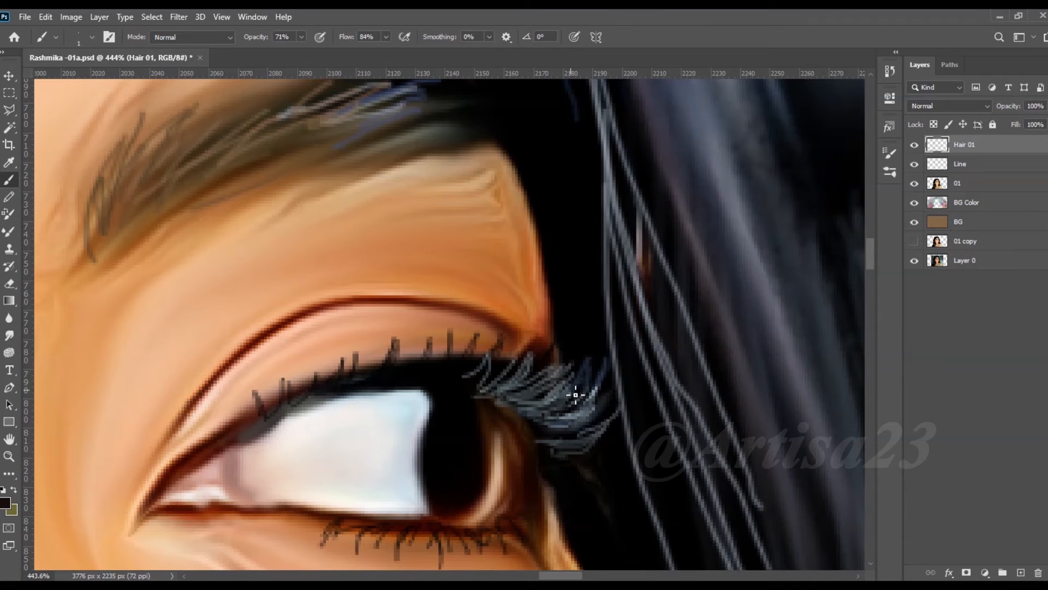
scroll(618, 374, down, 15)
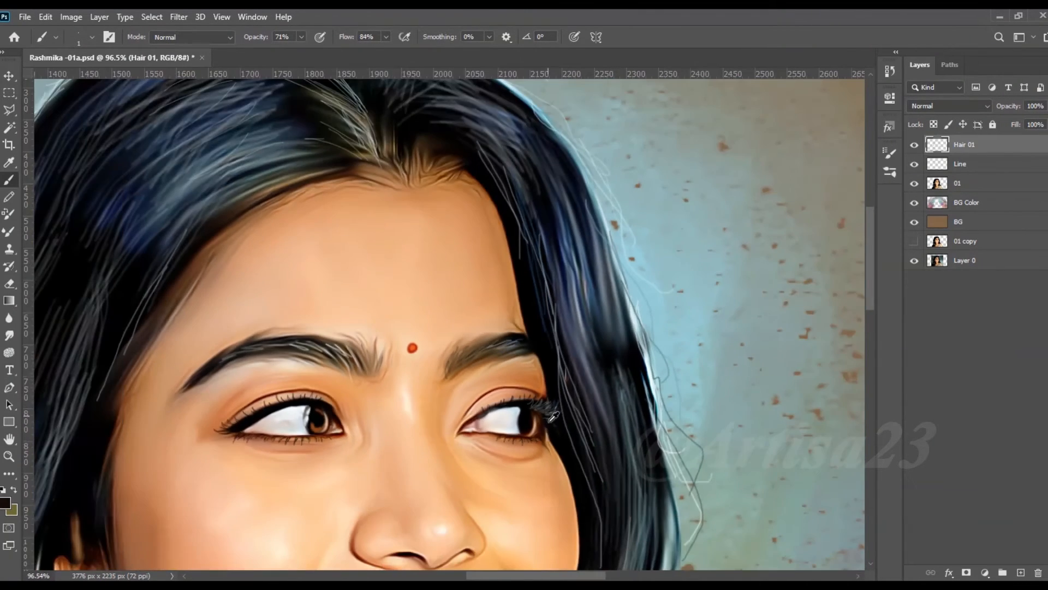
key(ctrl+s)
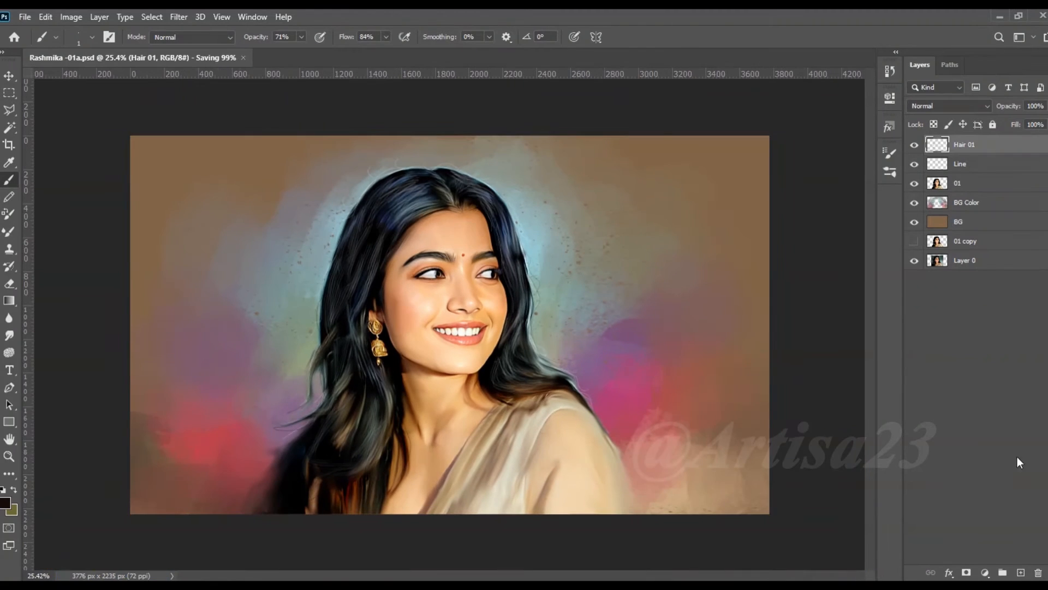
Add a layer named Color 01, save the document, and load the outline of layer 01 as a selection.
click(1020, 572)
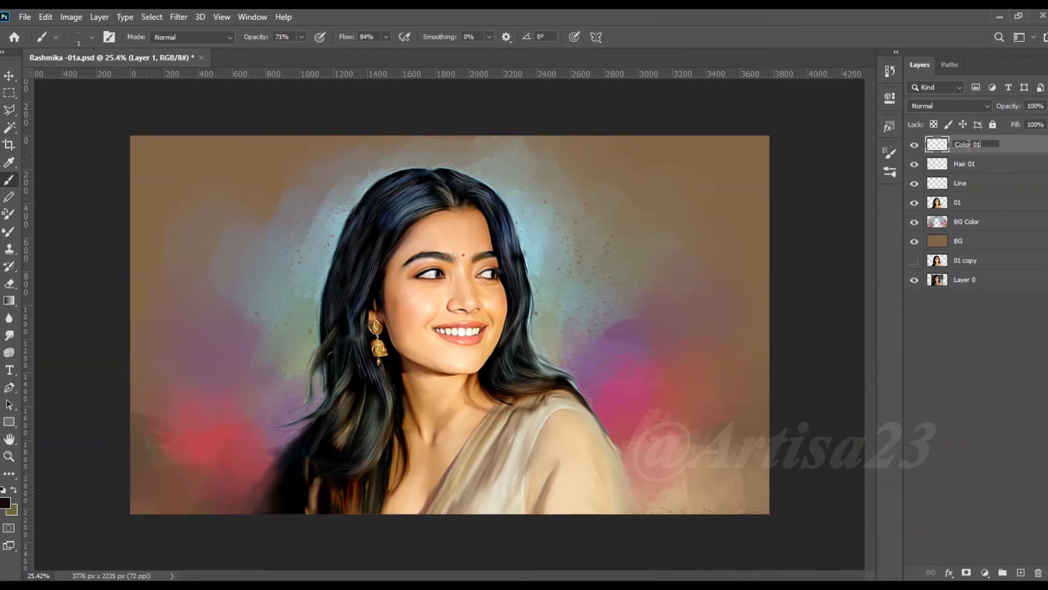
key(ctrl+s)
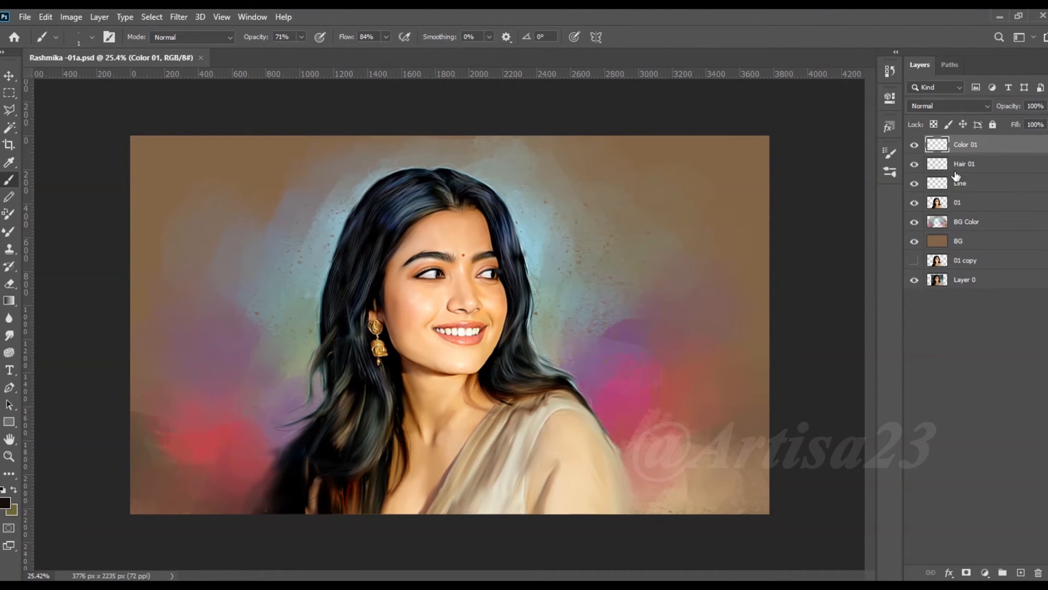
ctrl+click(937, 202)
Choose a red foreground colour for the brush and set the Color 01 layer's blend mode to Color.
click(5, 503)
click(892, 341)
click(878, 378)
click(1011, 336)
key(b)
click(970, 107)
click(923, 418)
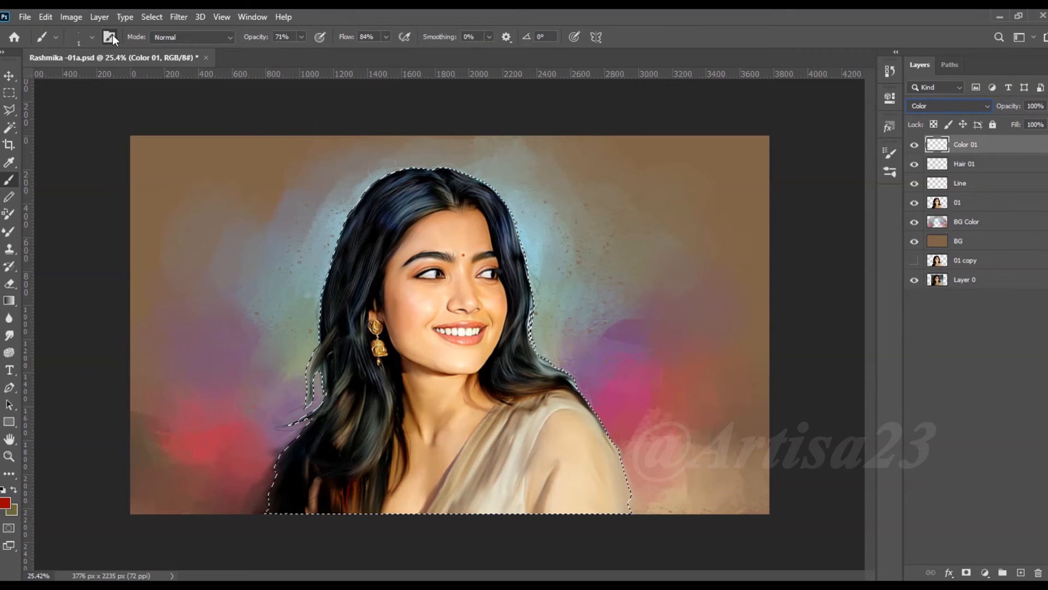
Lower the brush opacity to 18% for faint colour tinting.
click(109, 36)
click(711, 144)
click(300, 37)
drag(301, 50, 269, 51)
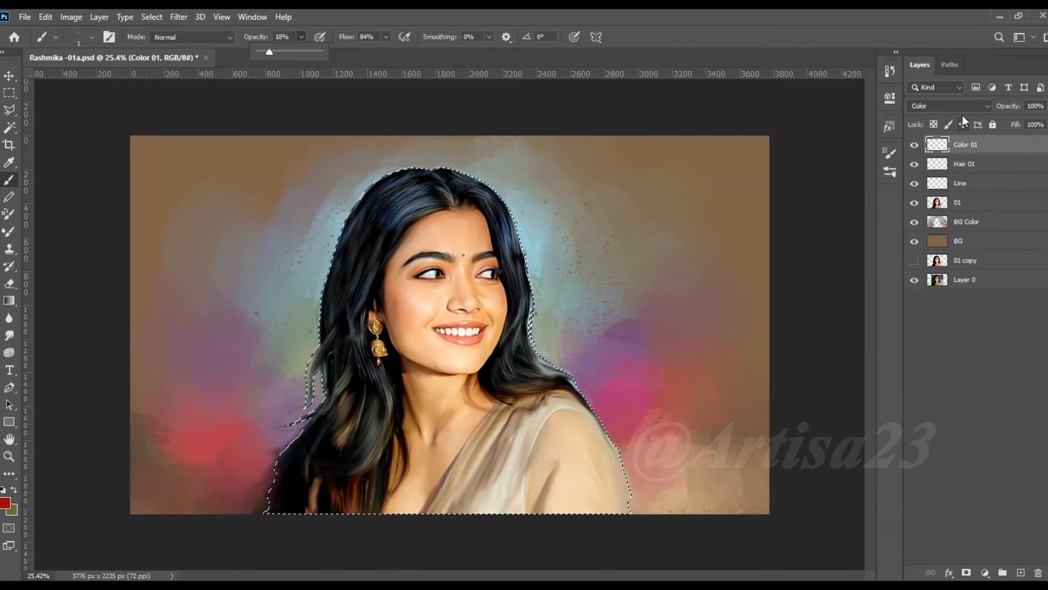
click(962, 109)
click(962, 109)
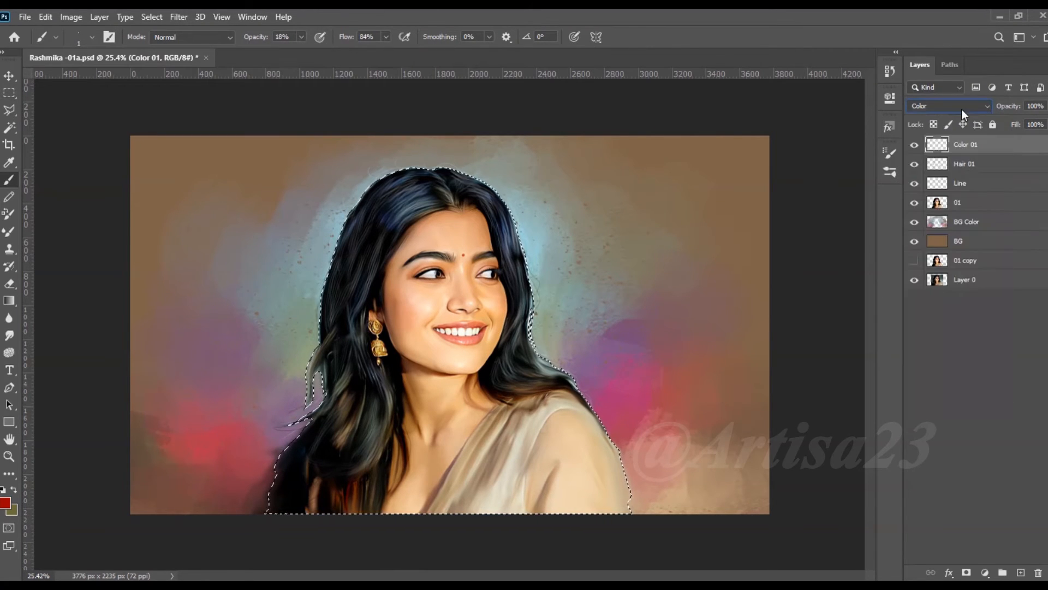
Brush a soft red blush onto both cheeks on the Color 01 layer with a 125 px brush.
click(7, 75)
scroll(416, 288, up, 5)
click(9, 179)
key(bracketright)
key(bracketright)
key(bracketright)
key(bracketright)
key(bracketright)
key(bracketright)
key(bracketright)
key(bracketright)
key(bracketright)
key(bracketright)
key(bracketright)
key(bracketright)
key(bracketright)
key(bracketright)
key(bracketright)
key(bracketright)
key(bracketright)
key(bracketright)
mouse_move(424, 319)
mouse_down()
mouse_move(410, 304)
mouse_move(398, 309)
mouse_up()
drag(549, 300, 545, 311)
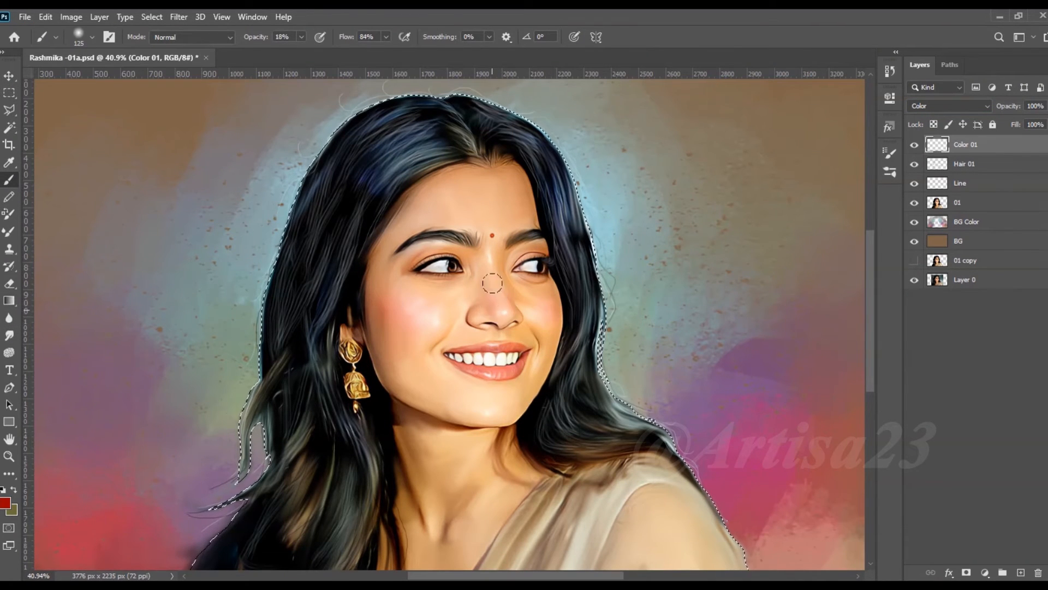
Add faint red tints to the nose, neck and shoulder with a smaller soft brush.
key(bracketleft)
key(bracketleft)
key(bracketleft)
key(bracketleft)
key(bracketleft)
key(bracketleft)
scroll(477, 542, down, 4)
key(bracketright)
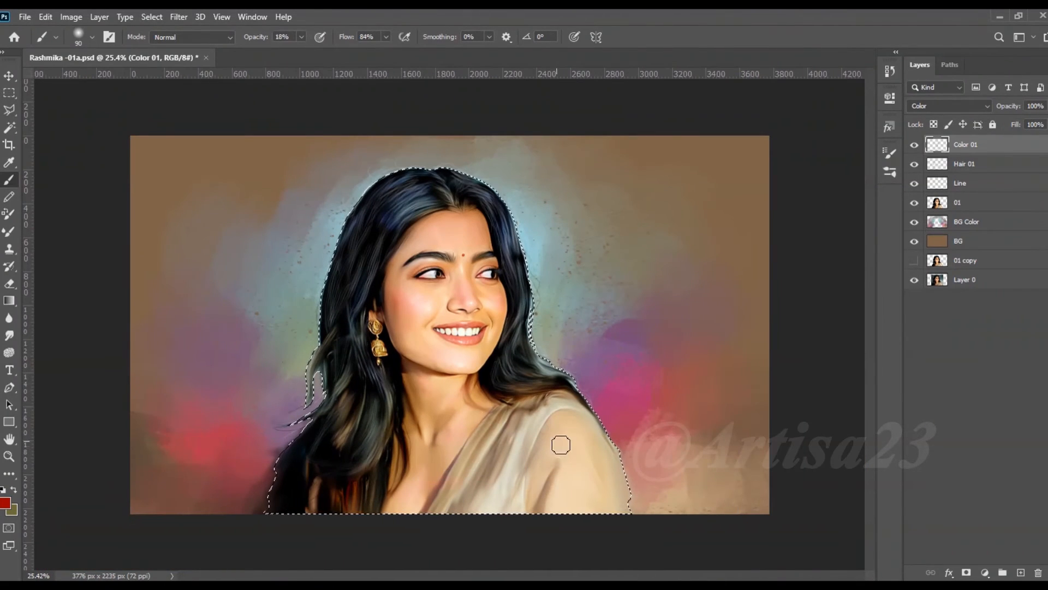
Smudge the red tints on the face, neck and shoulder into the skin at 52% strength with a 200–250 px brush.
key(r)
scroll(437, 437, up, 3)
key(bracketright)
key(bracketright)
key(bracketright)
key(bracketright)
key(bracketright)
key(bracketright)
key(bracketright)
key(bracketright)
key(bracketright)
key(bracketright)
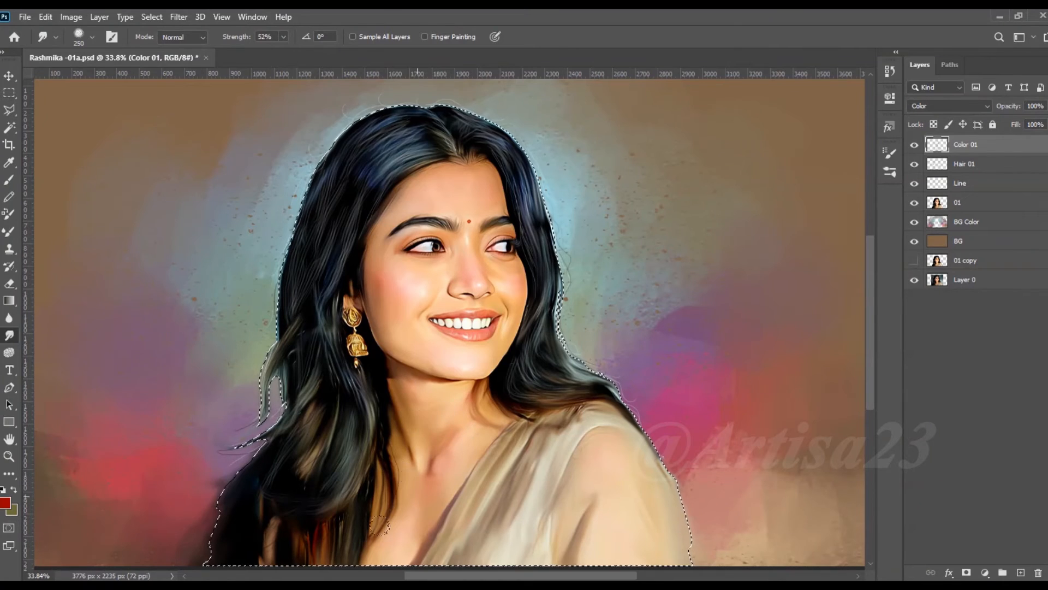
scroll(386, 518, down, 2)
scroll(473, 278, up, 4)
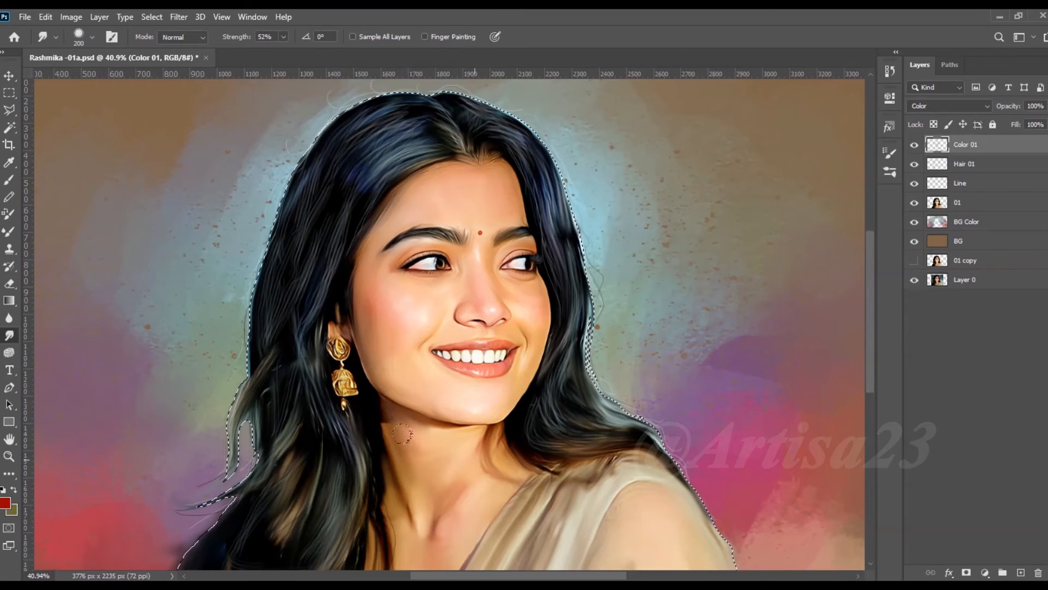
scroll(402, 434, down, 2)
scroll(462, 490, down, 1)
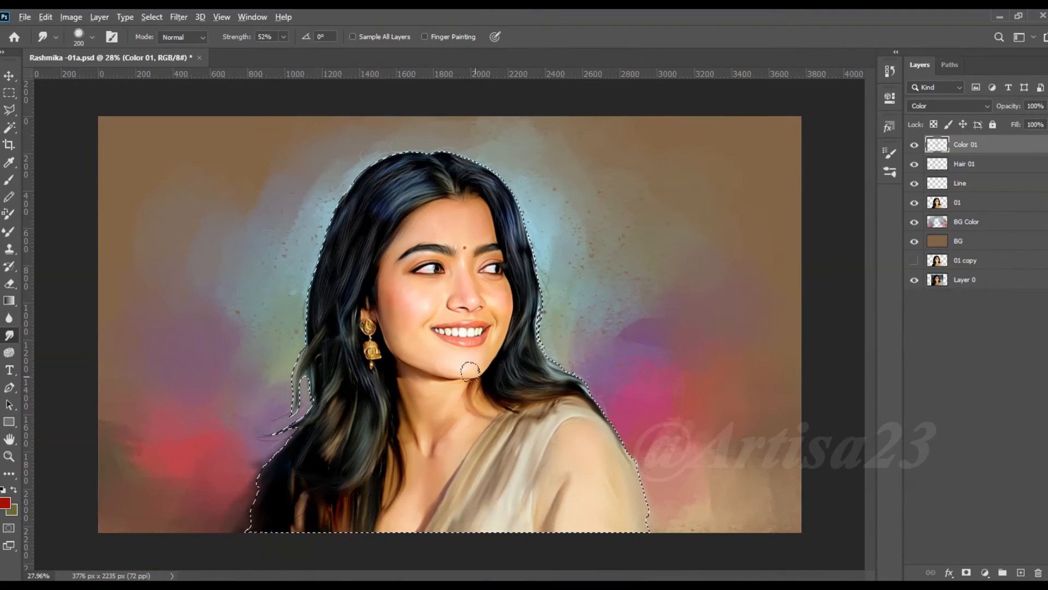
scroll(470, 371, up, 1)
Add a Color 02 layer in Color blend mode and tint the face and shoulder orange with a 100 px brush.
click(1021, 573)
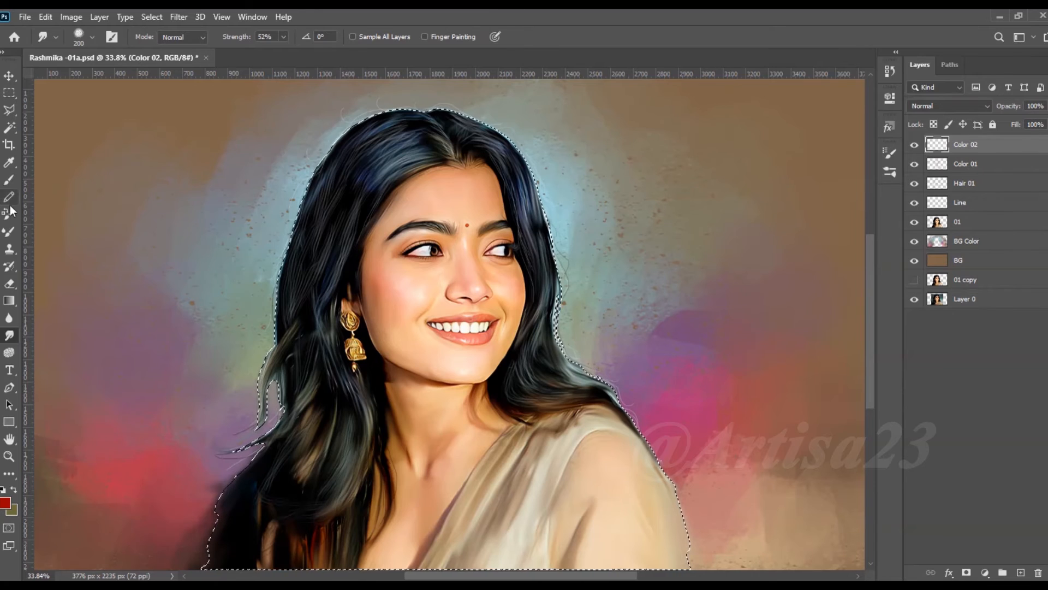
click(4, 502)
drag(893, 507, 899, 487)
click(1010, 337)
click(949, 106)
click(918, 411)
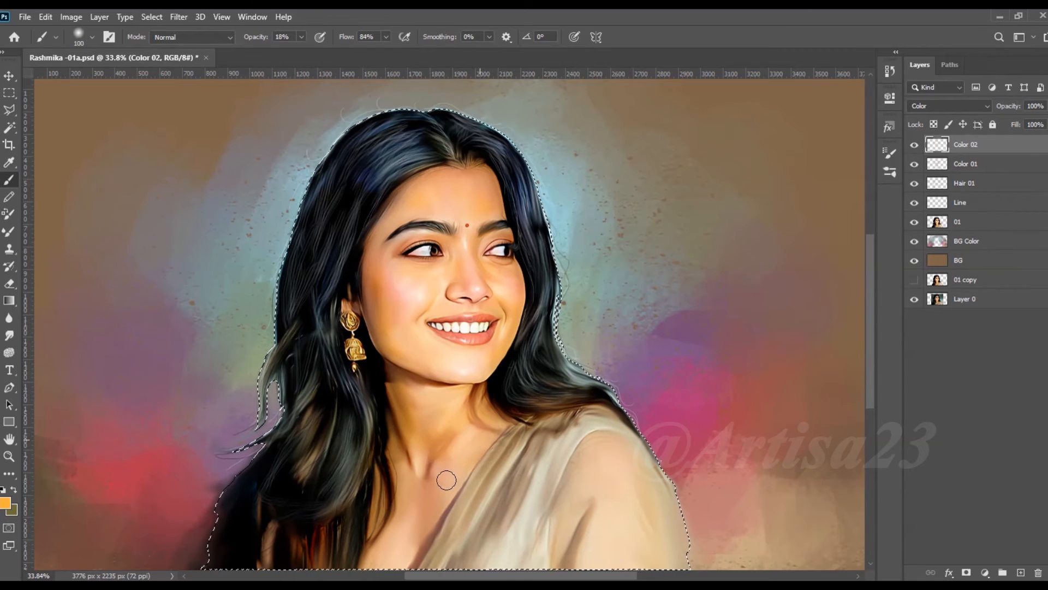
scroll(392, 508, down, 3)
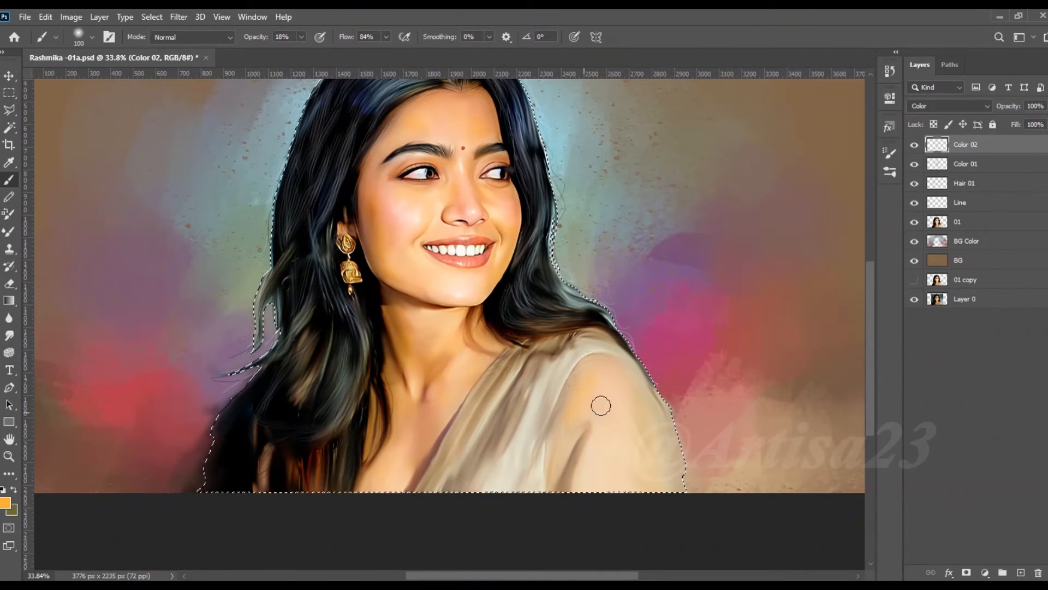
Smudge the orange tints on the face and shoulder smooth at 52% strength with a 175 px brush.
key(r)
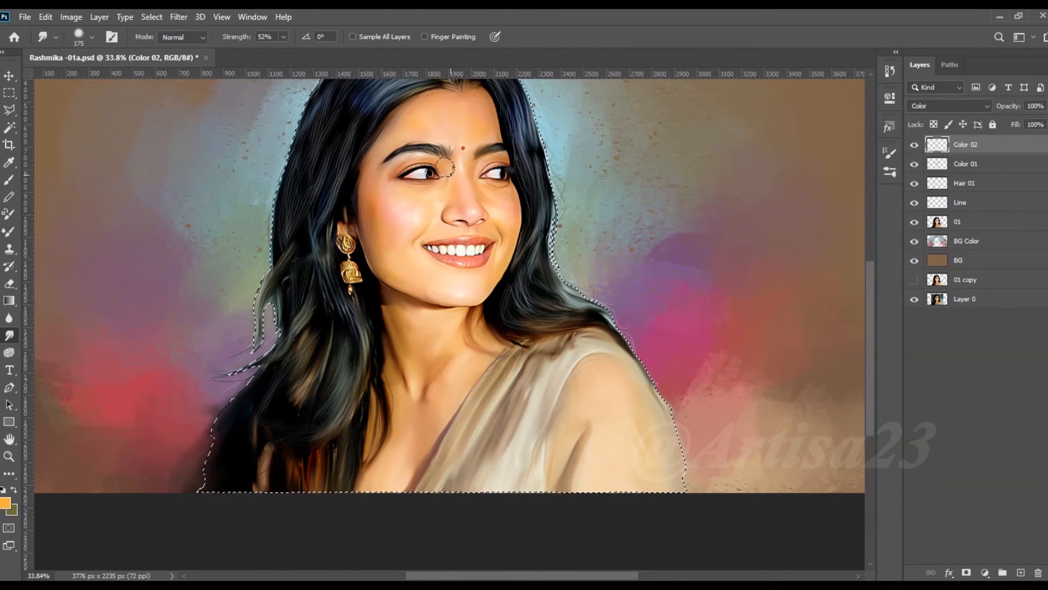
key(ctrl+plus)
key(bracketleft)
key(bracketleft)
key(bracketleft)
key(bracketleft)
key(bracketleft)
scroll(419, 180, up, 2)
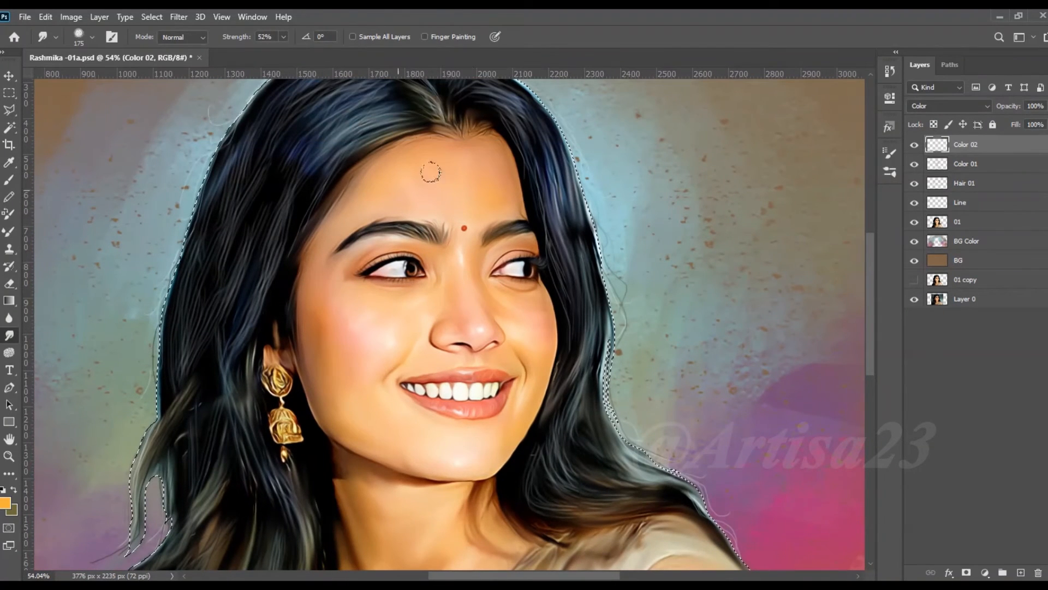
scroll(386, 175, down, 5)
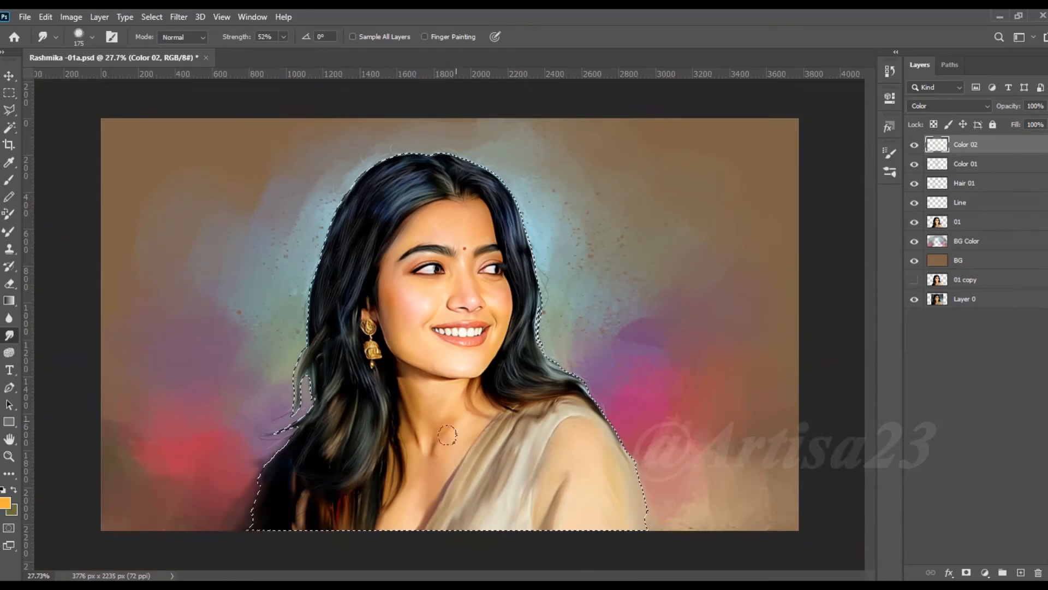
On the Color 01 layer, tint the chin with a red foreground colour using the 100 px brush at 18% opacity.
click(968, 163)
click(6, 502)
drag(892, 494, 900, 323)
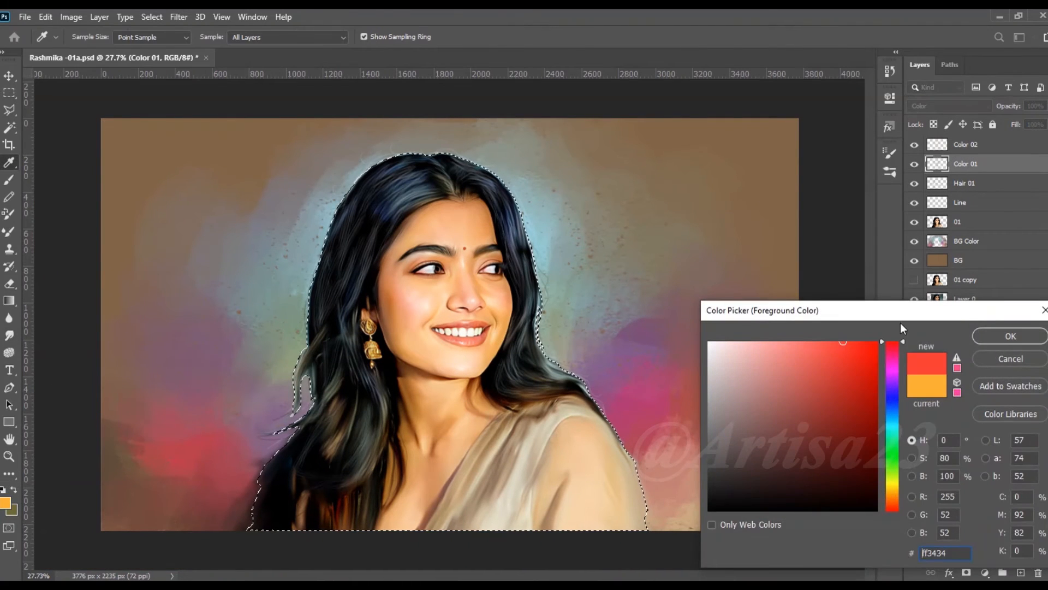
click(1010, 336)
key(b)
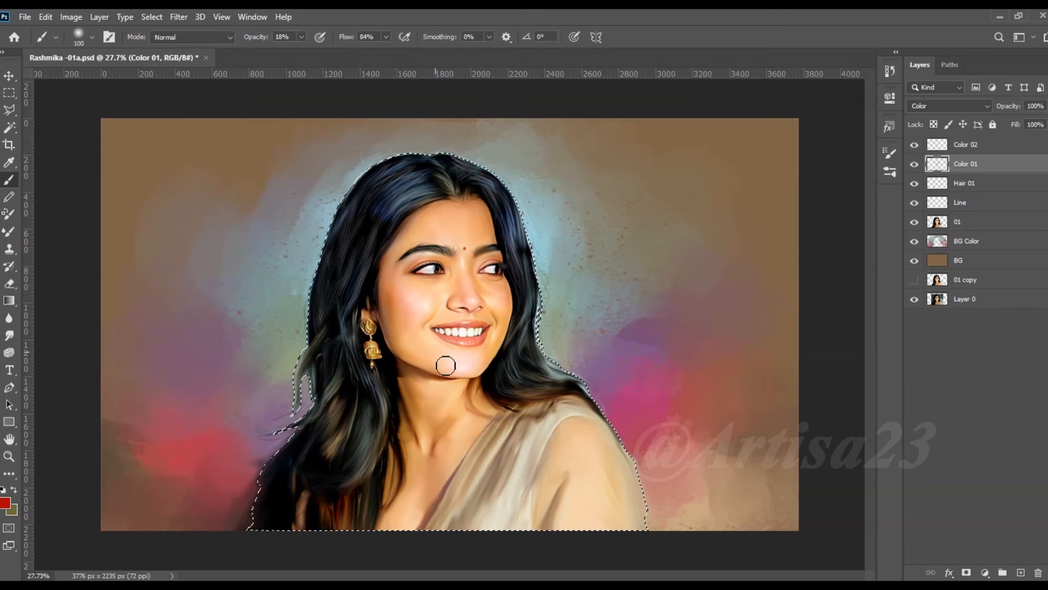
Smudge the red tints on the chin and around the nose and cheeks with 175 px and 100 px brushes, and save.
scroll(473, 349, up, 3)
key(r)
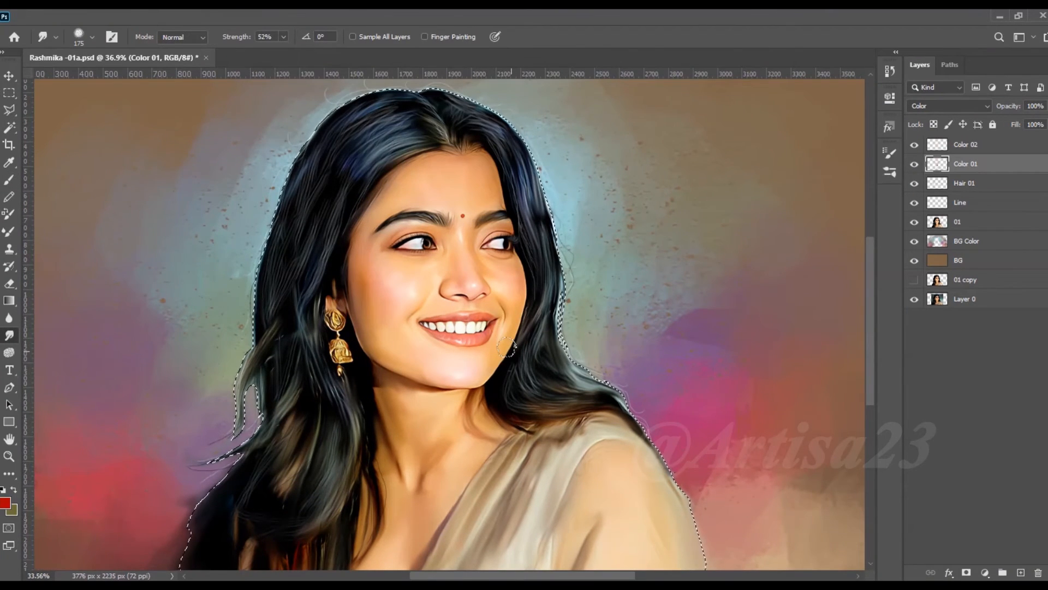
scroll(493, 343, down, 2)
scroll(440, 357, up, 3)
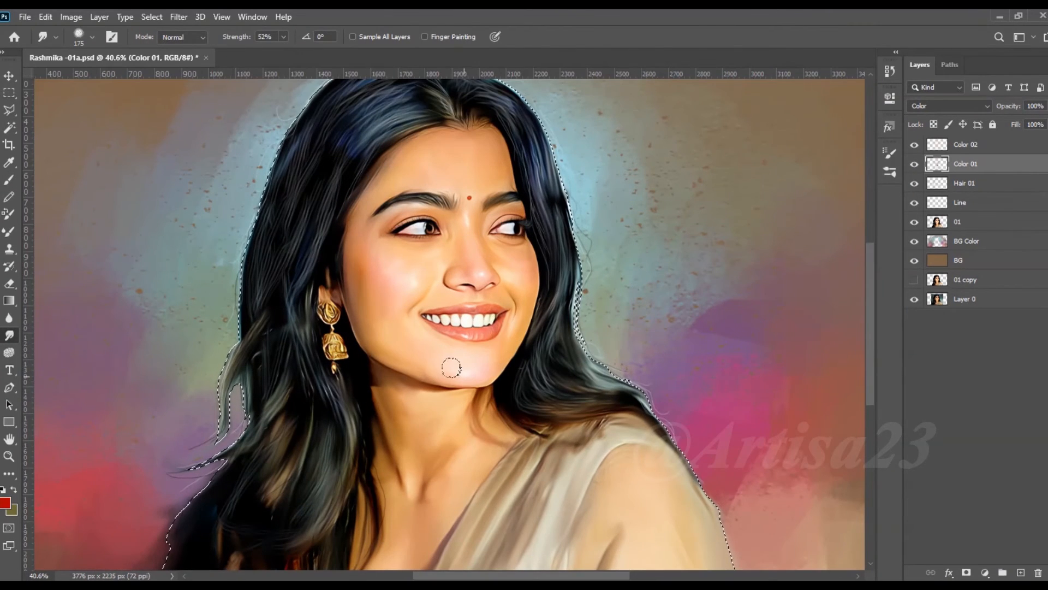
scroll(458, 243, up, 2)
key(bracketleft)
key(bracketleft)
key(bracketleft)
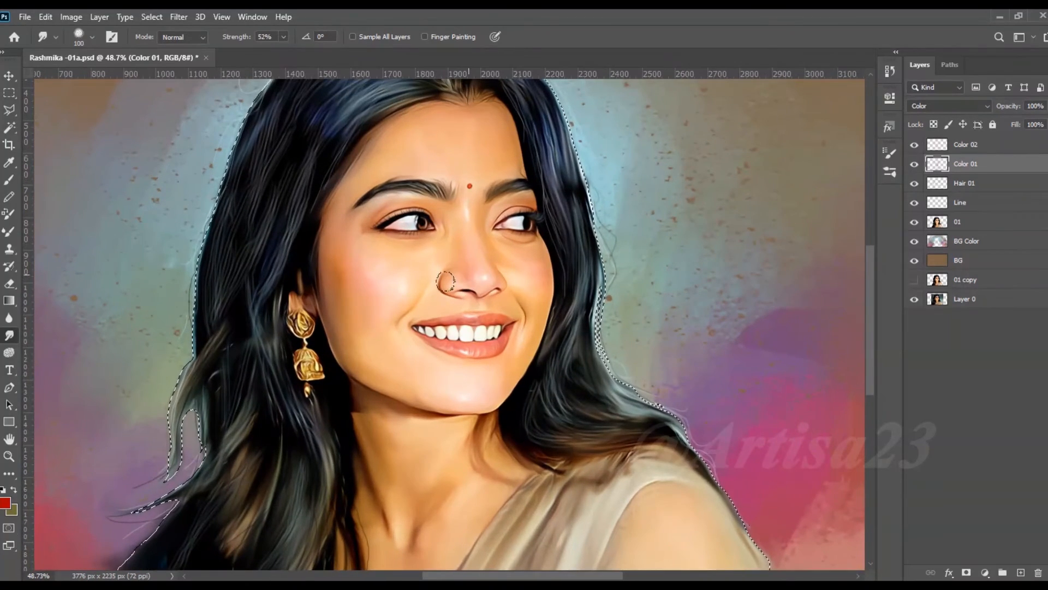
scroll(481, 240, down, 1)
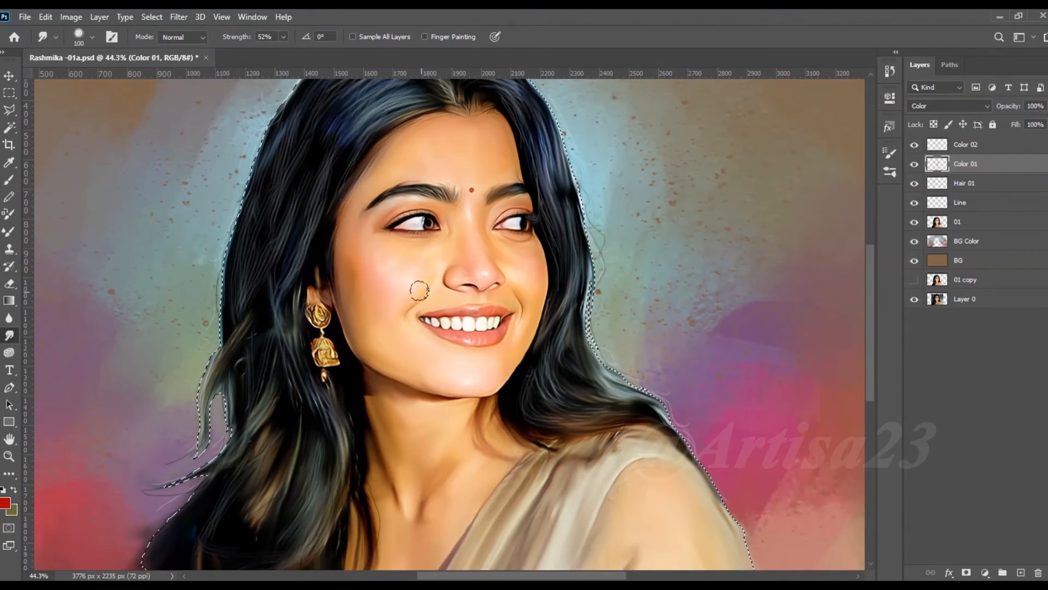
scroll(483, 328, down, 2)
key(ctrl+s)
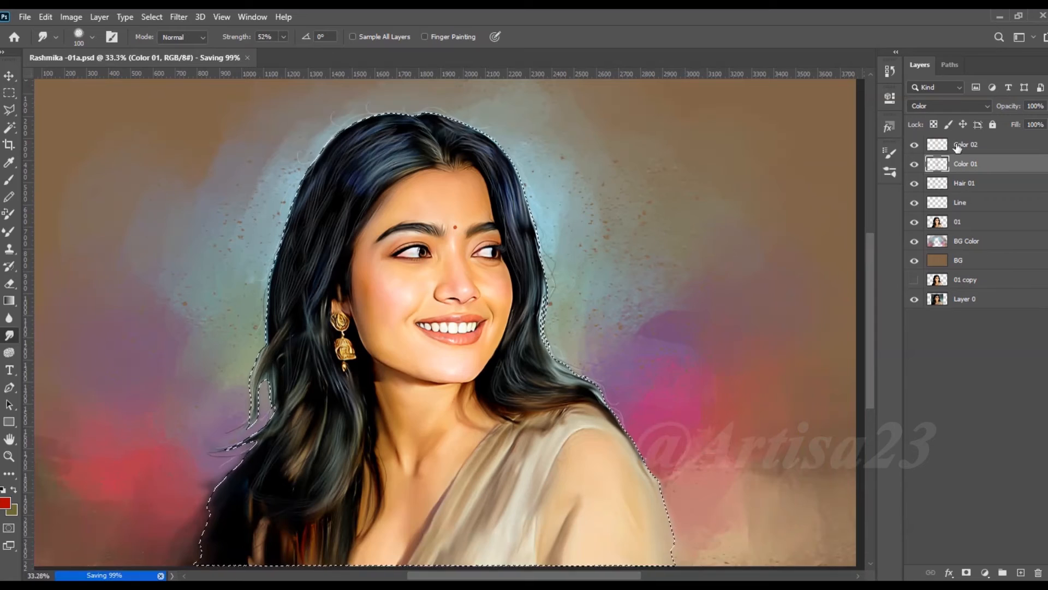
Add a layer named Lips above Color 02 and choose a dark red foreground colour for the brush.
click(950, 147)
scroll(473, 328, up, 3)
click(1020, 572)
double_click(964, 144)
text(Lips)
key(Return)
key(b)
click(5, 502)
click(872, 398)
click(1011, 328)
Set the brush opacity to 78% and cover the upper and lower lips with dark red, using a brush of about 20 px.
drag(301, 37, 338, 51)
scroll(483, 356, up, 9)
key(bracketleft)
key(bracketleft)
key(bracketleft)
key(bracketleft)
key(bracketleft)
key(bracketleft)
key(bracketleft)
click(451, 270)
key(bracketleft)
key(bracketleft)
mouse_move(513, 293)
mouse_down()
mouse_move(462, 285)
mouse_move(487, 288)
mouse_move(416, 310)
mouse_move(440, 286)
mouse_move(396, 296)
mouse_up()
key(bracketleft)
key(bracketright)
key(bracketleft)
mouse_move(487, 276)
mouse_down()
mouse_move(523, 302)
mouse_move(486, 355)
mouse_move(493, 344)
mouse_move(446, 350)
mouse_move(476, 358)
mouse_up()
key(bracketright)
key(bracketright)
key(bracketright)
mouse_move(409, 349)
mouse_down()
mouse_move(343, 341)
mouse_move(325, 328)
mouse_move(368, 342)
mouse_move(316, 324)
mouse_move(445, 365)
mouse_up()
key(bracketleft)
key(bracketleft)
key(bracketright)
key(bracketright)
key(bracketright)
key(bracketleft)
drag(496, 327, 512, 341)
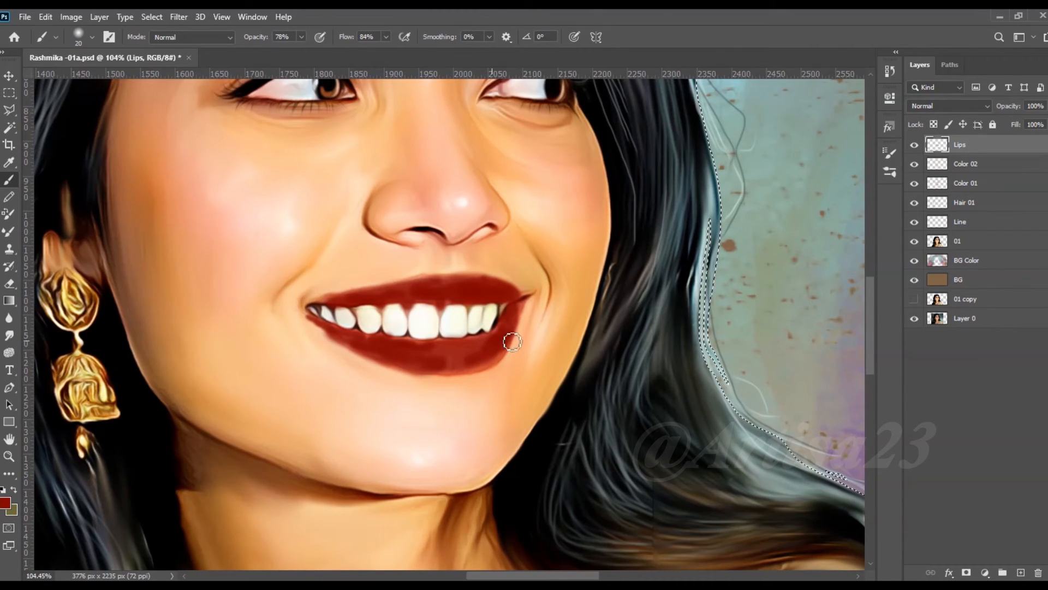
Set the Lips layer's blend mode to Soft Light and shift its hue to -50 with Hue/Saturation.
scroll(423, 359, down, 3)
click(948, 106)
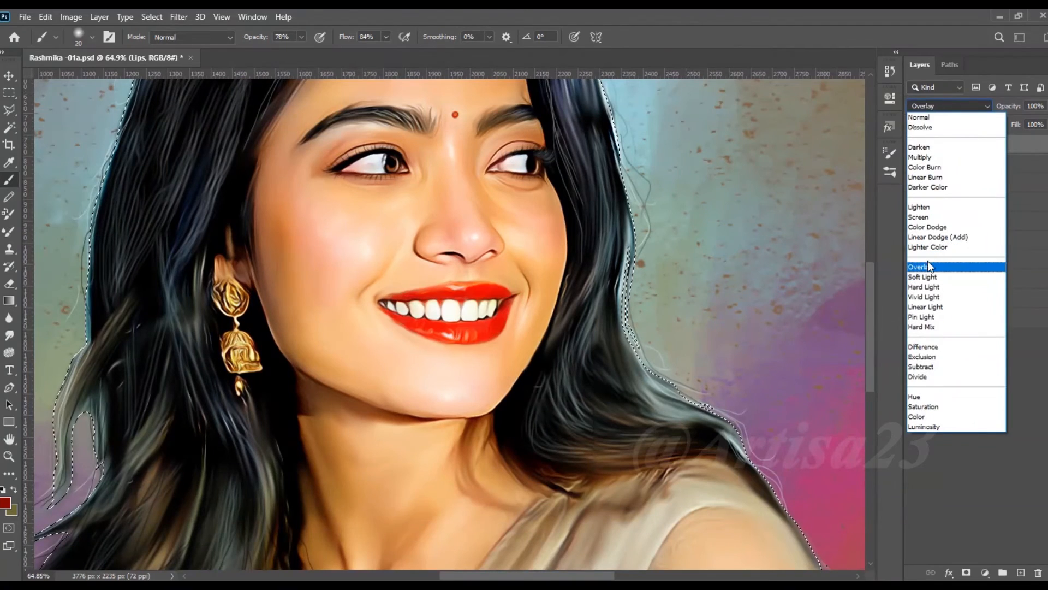
click(928, 276)
click(71, 17)
mouse_move(189, 52)
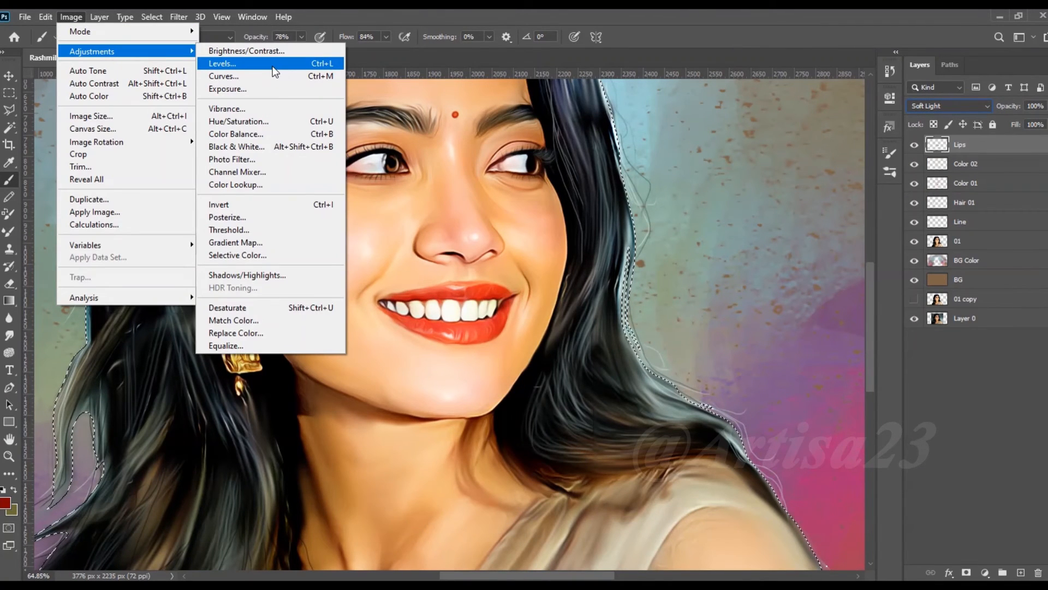
click(289, 122)
drag(689, 189, 657, 190)
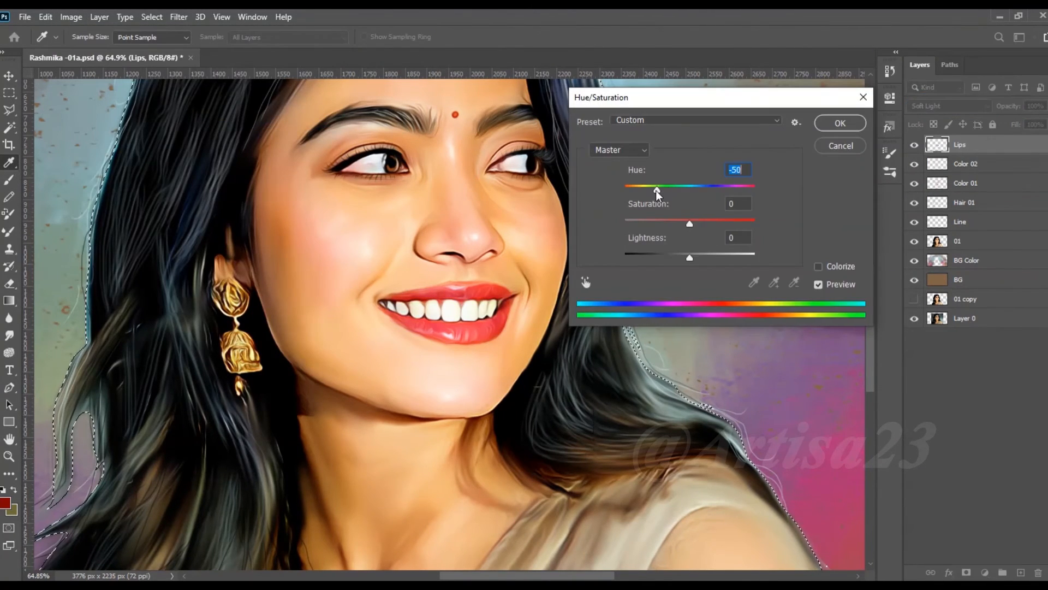
click(858, 122)
Smooth the lips and their edges on layer 01 with the Smudge tool, using 15 to 25 px brushes, and save.
click(8, 283)
scroll(475, 270, up, 5)
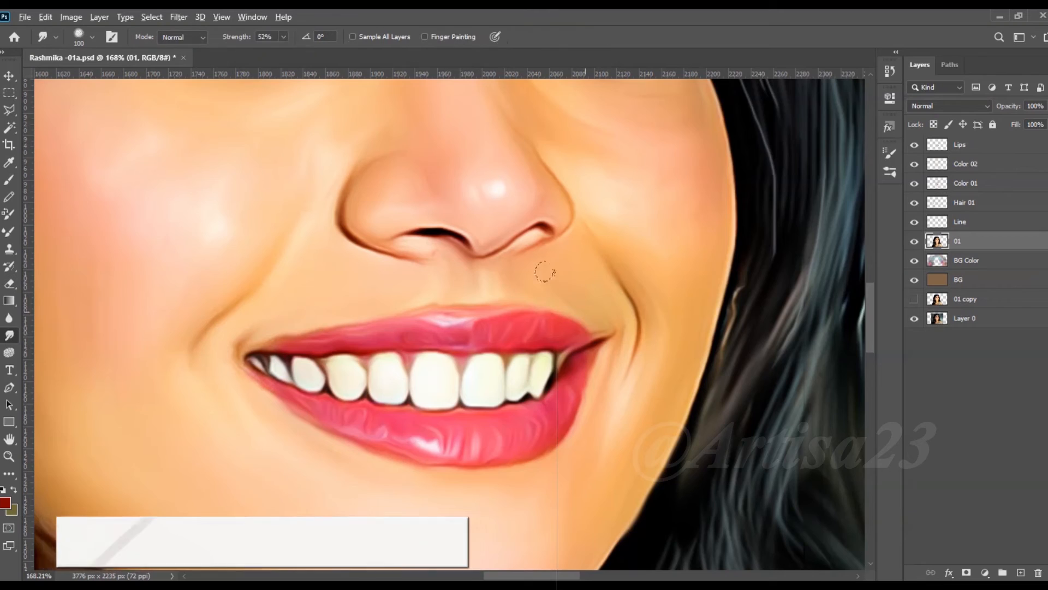
scroll(546, 269, up, 2)
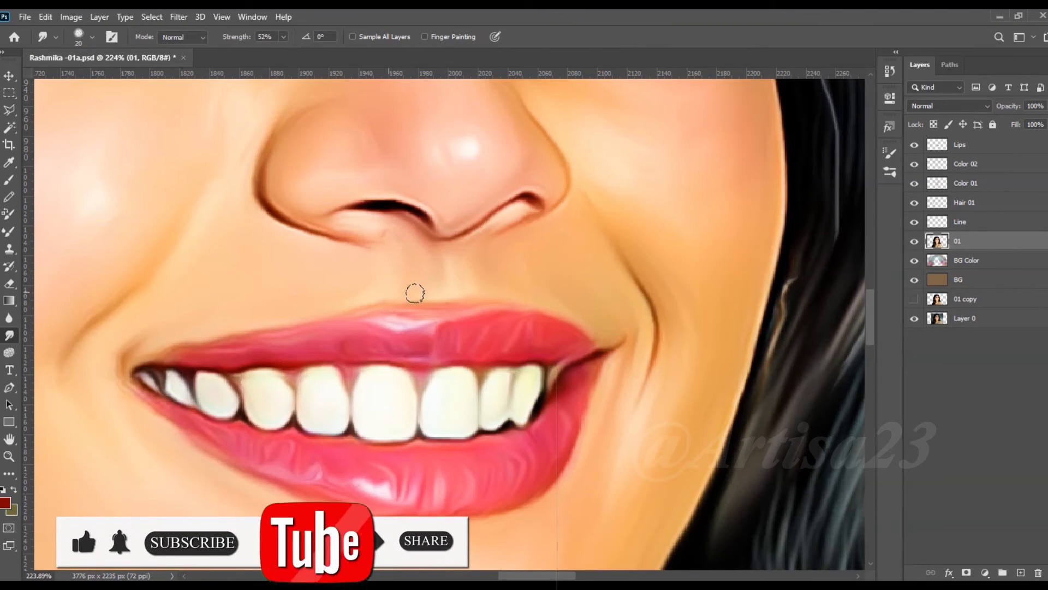
key([)
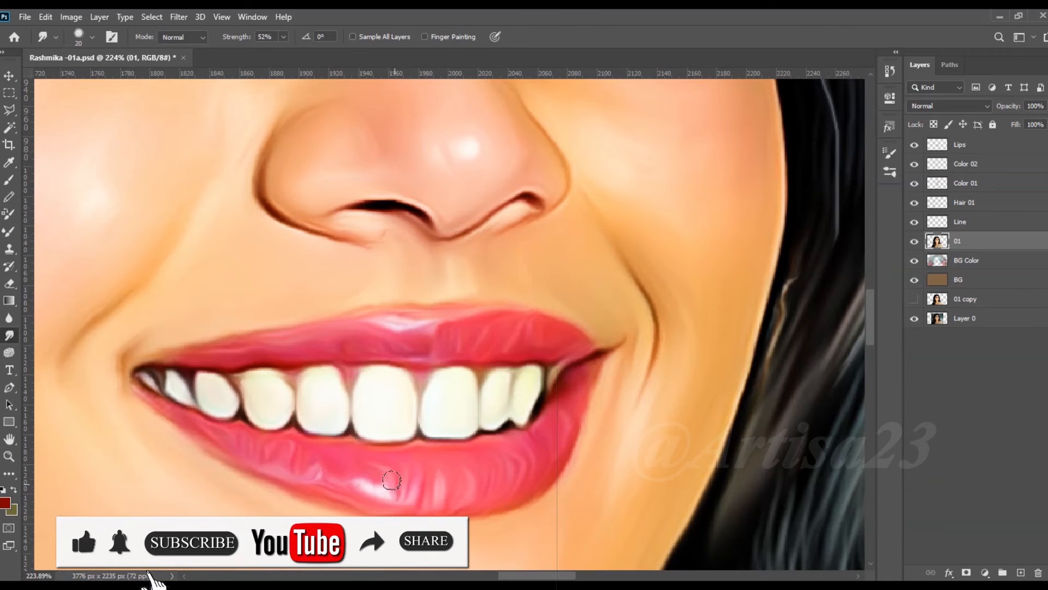
key(])
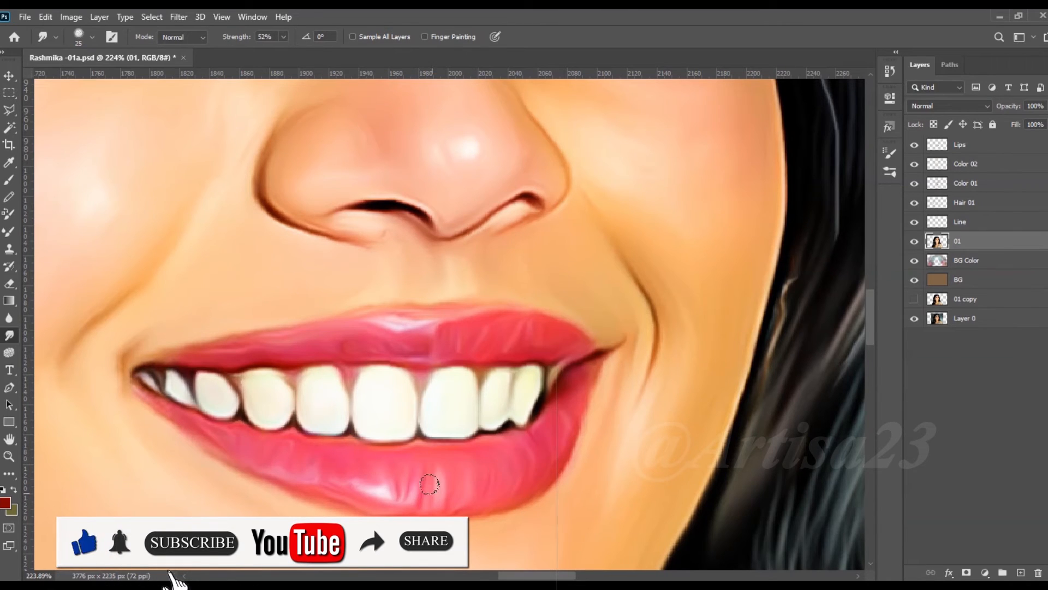
key([)
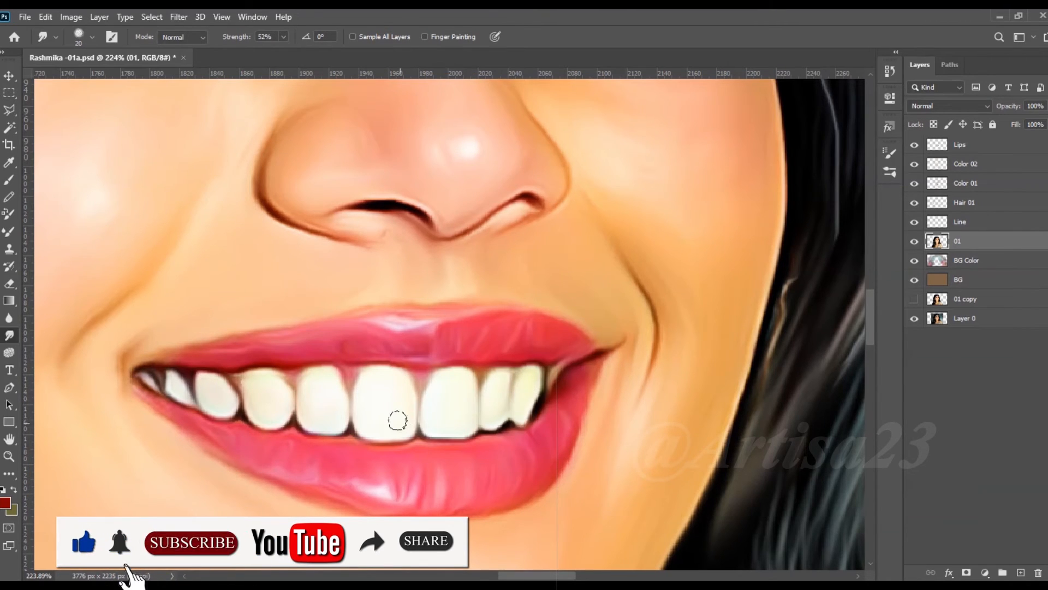
key([)
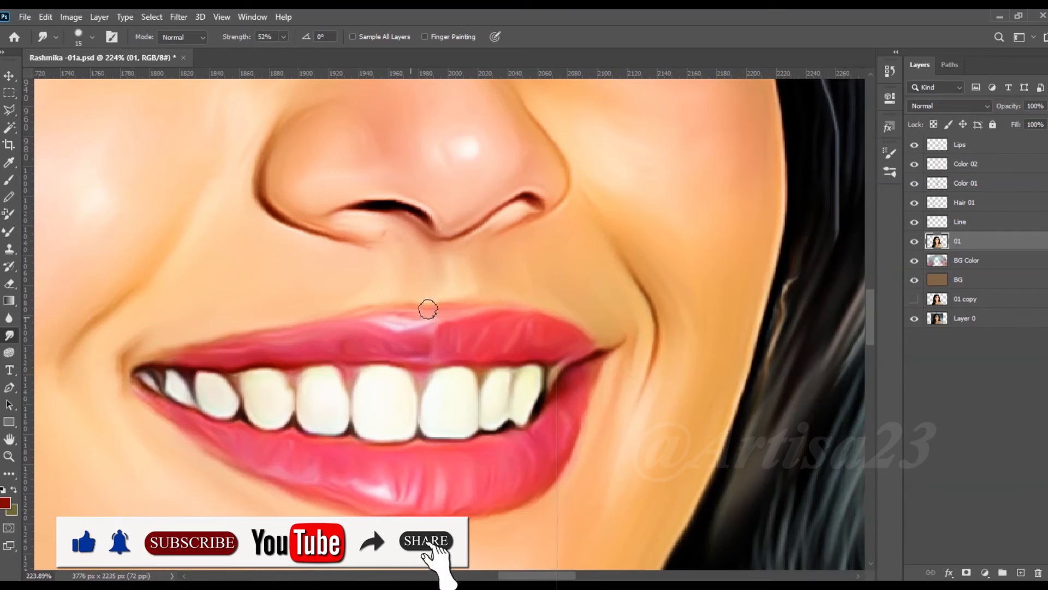
scroll(377, 341, down, 6)
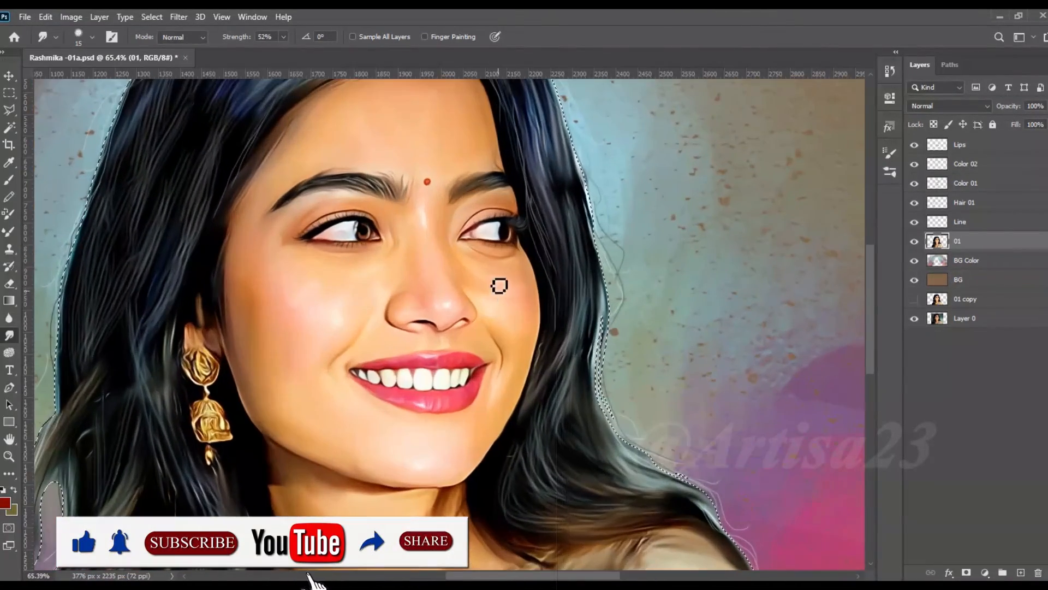
scroll(382, 227, up, 3)
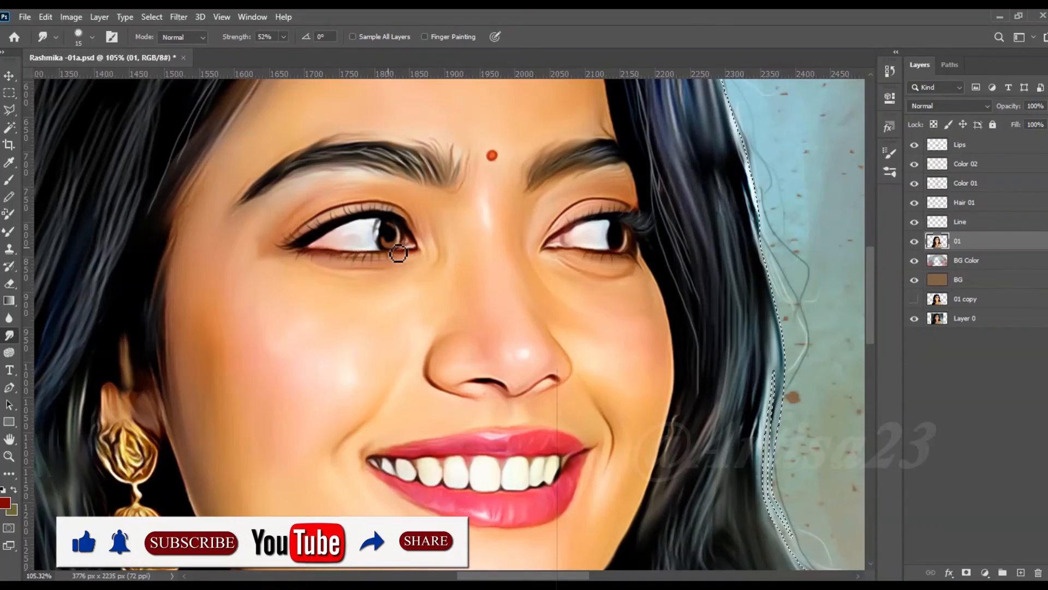
scroll(606, 250, down, 5)
key(ctrl+s)
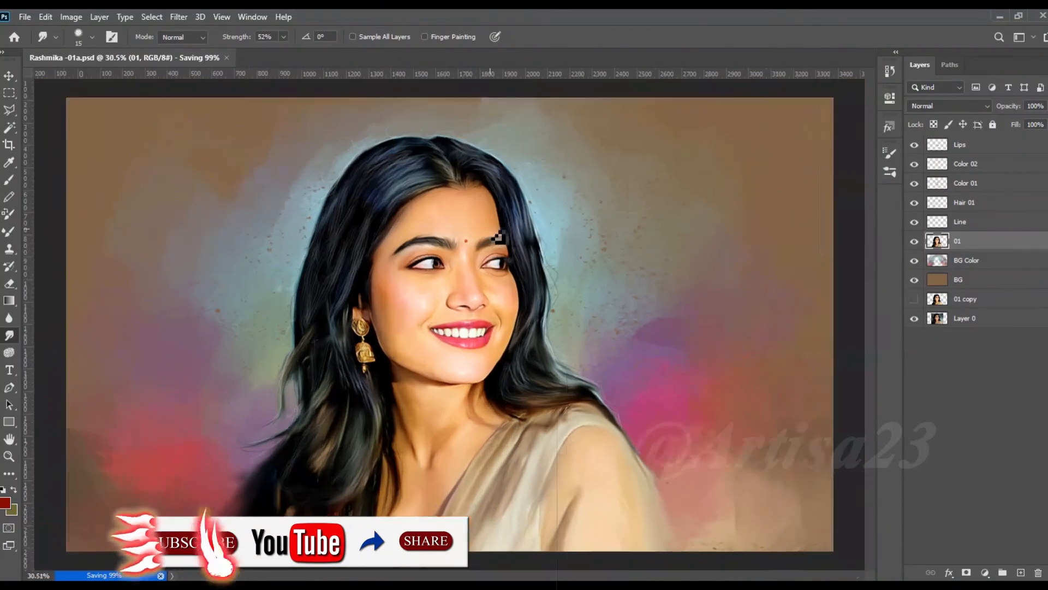
Set the Lips layer to 85% opacity and 87% fill, and toggle its visibility to compare the effect.
scroll(498, 237, down, 1)
click(1027, 143)
click(915, 145)
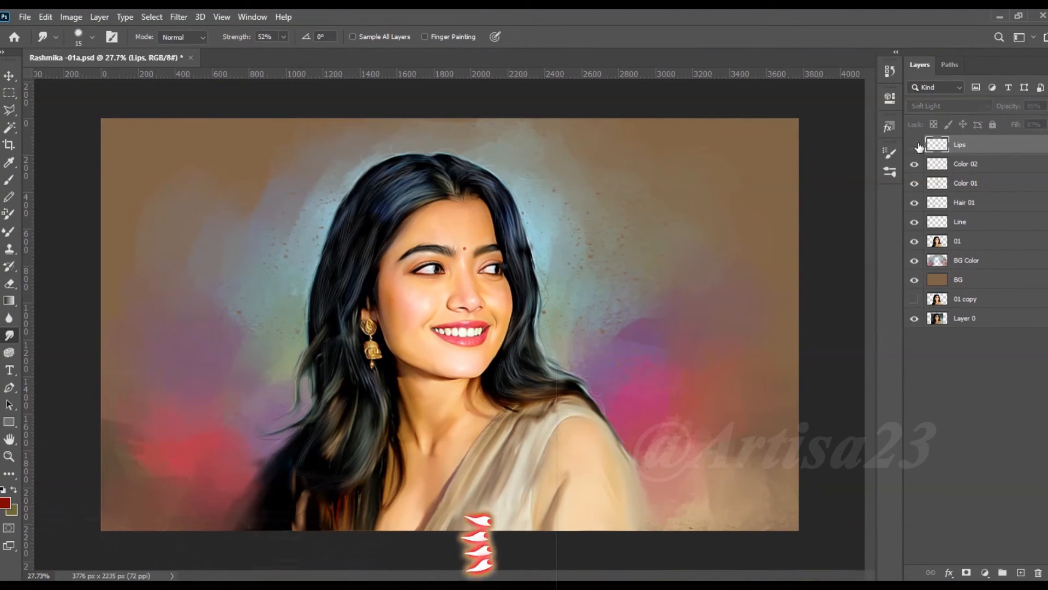
Shift the Lips layer's colour towards a warmer red with Hue/Saturation and save.
scroll(556, 297, up, 2)
click(71, 17)
mouse_move(82, 44)
click(273, 125)
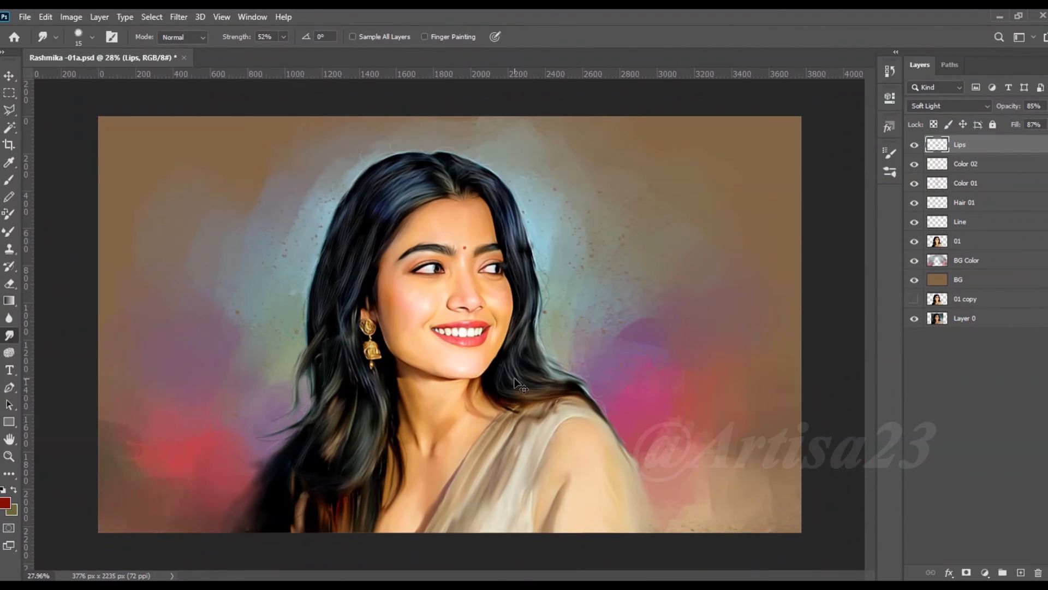
scroll(500, 324, down, 1)
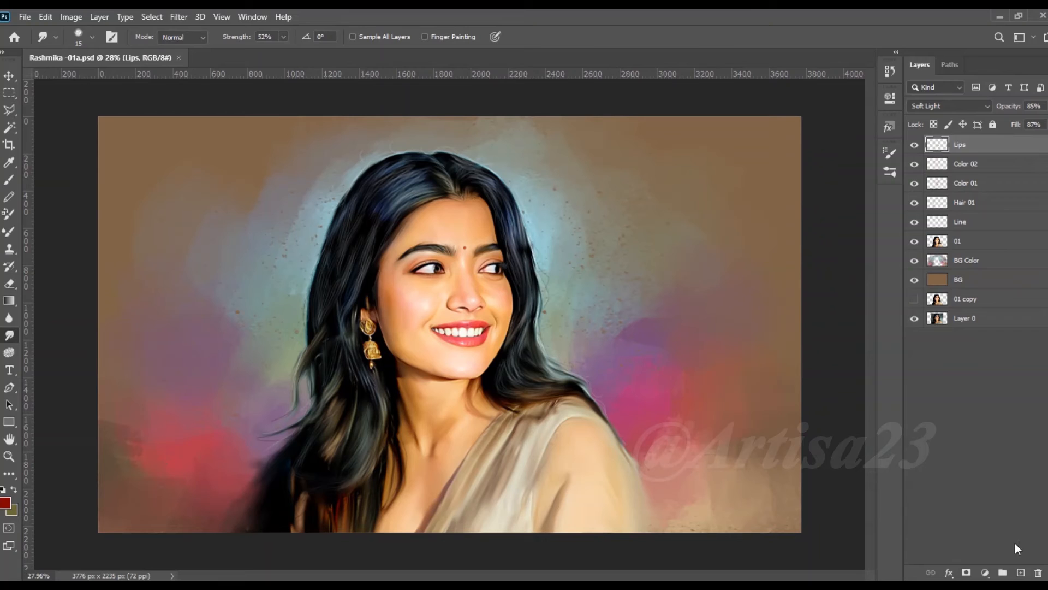
Add a layer named Color 03 above Lips and save the document.
click(1021, 573)
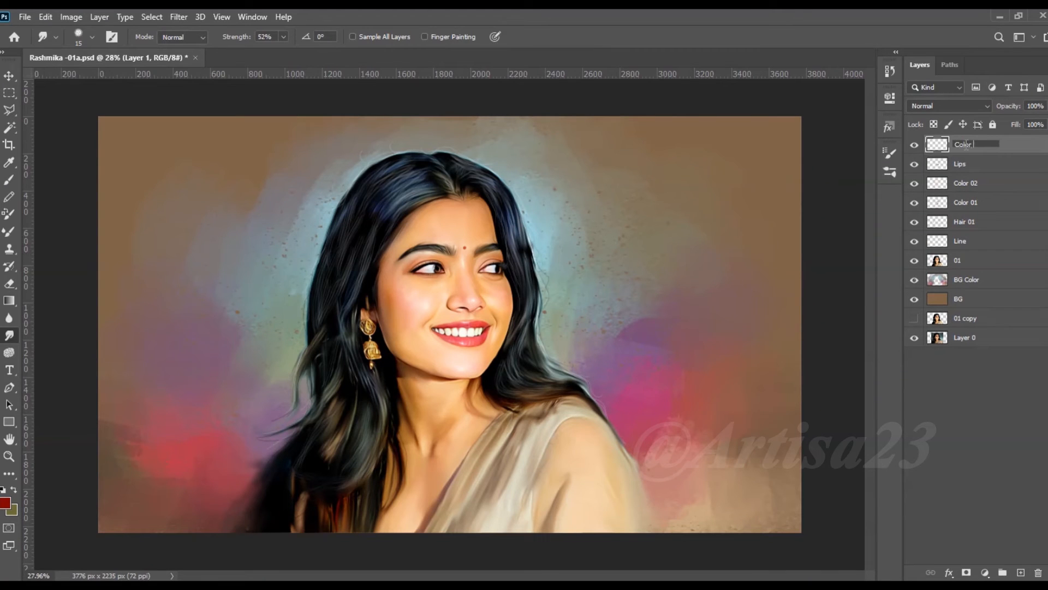
key(Return)
key(ctrl+s)
scroll(606, 284, up, 1)
Choose a muted light blue foreground colour for the brush and set the Color 03 layer's blend mode to Color.
click(9, 180)
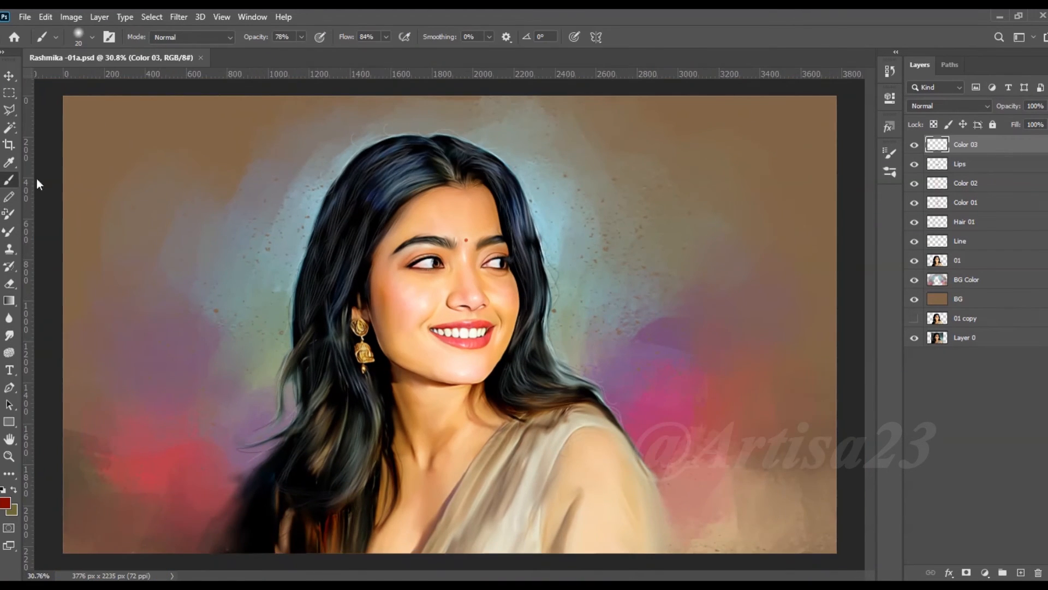
scroll(464, 197, down, 1)
click(6, 502)
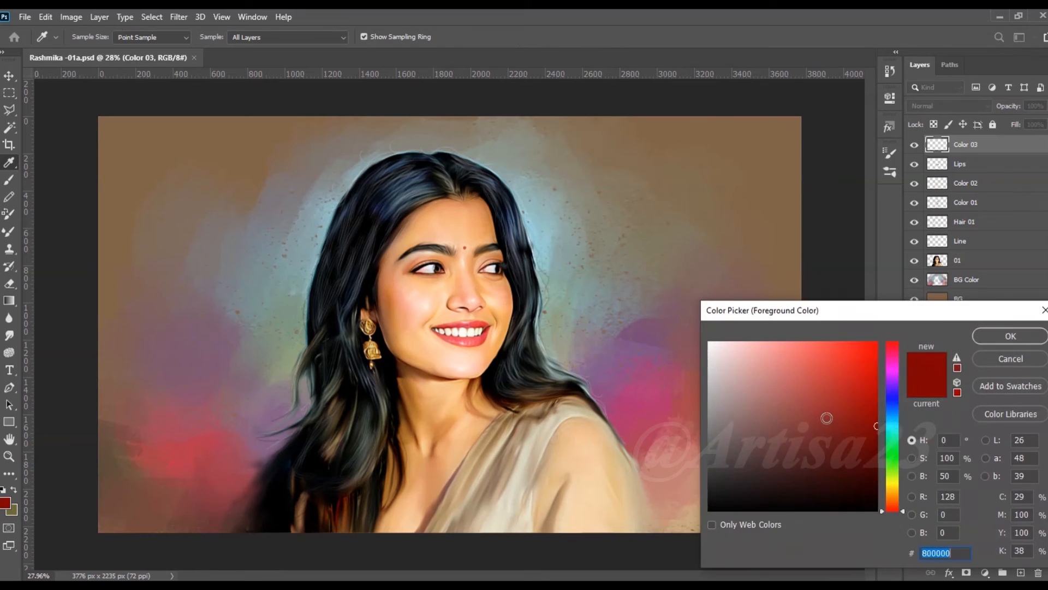
click(892, 423)
click(779, 399)
click(923, 146)
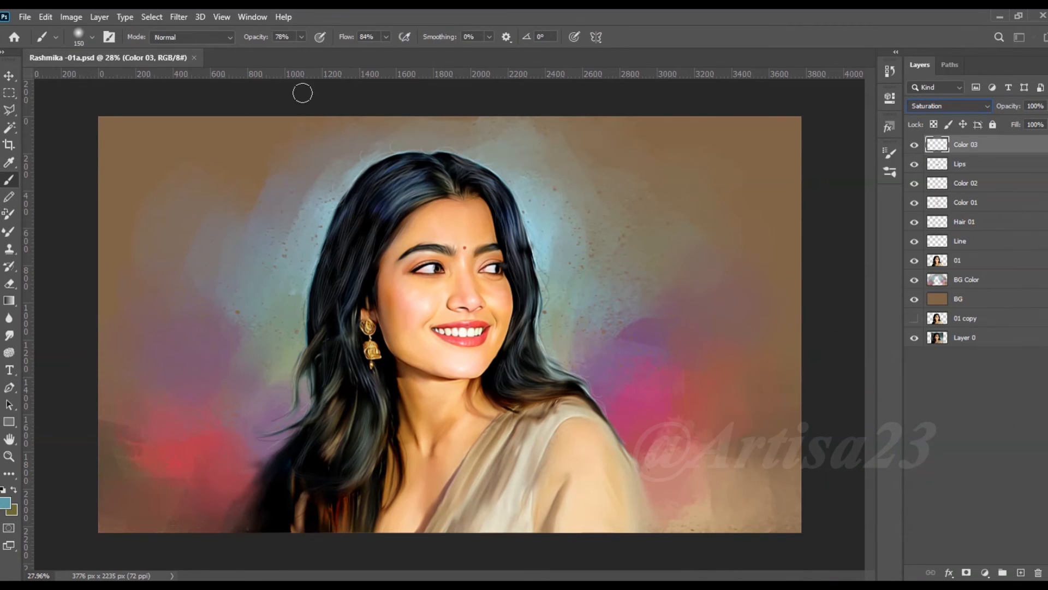
click(979, 108)
click(955, 416)
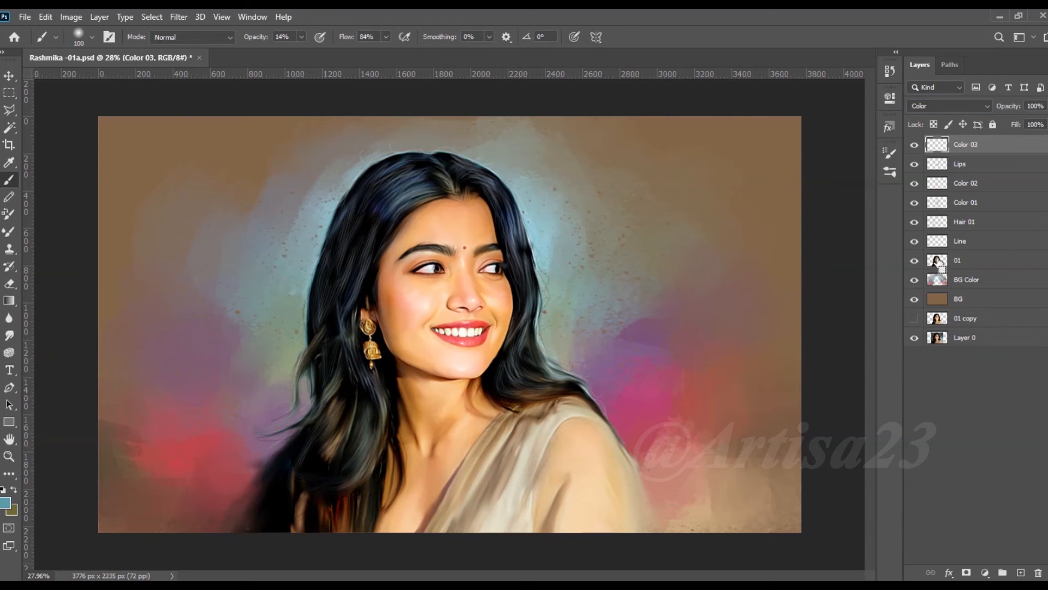
Load layer 01's outline as a selection and paint faint blue tints over the face, neck, chest and shoulder at 14% brush opacity.
ctrl+click(938, 261)
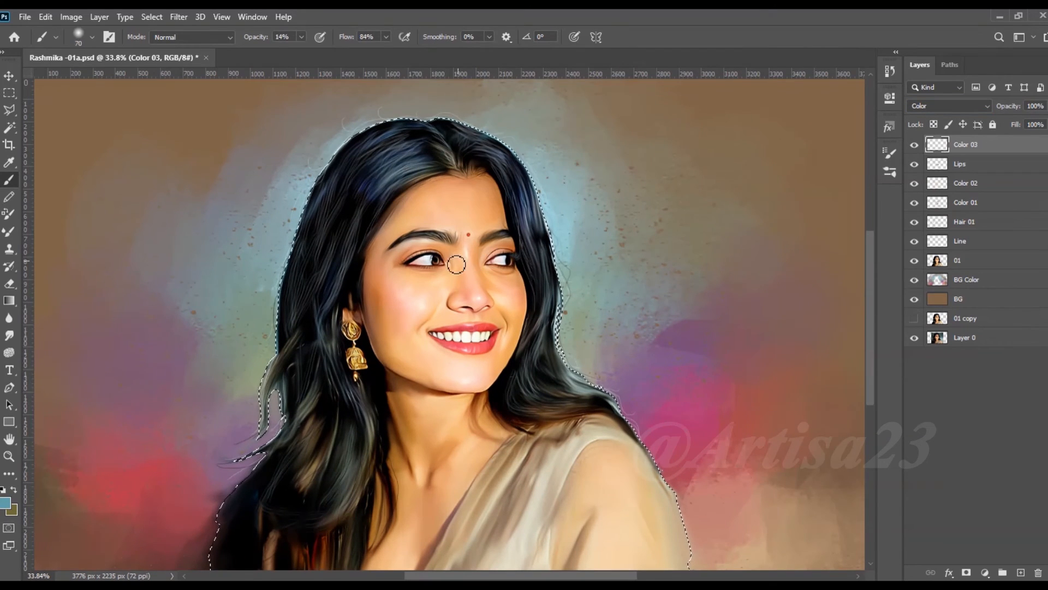
mouse_move(433, 248)
mouse_down()
mouse_move(375, 267)
mouse_move(393, 339)
mouse_move(414, 358)
mouse_move(447, 295)
mouse_up()
key(])
drag(510, 287, 499, 275)
drag(487, 224, 462, 199)
key(])
key(])
mouse_move(464, 421)
mouse_down()
mouse_move(433, 437)
mouse_move(424, 418)
mouse_move(454, 480)
mouse_move(413, 501)
mouse_up()
scroll(484, 430, down, 2)
scroll(679, 431, up, 2)
mouse_move(580, 465)
mouse_down()
mouse_move(557, 495)
mouse_move(541, 459)
mouse_up()
Smudge the blue tints on the neck and chest into the skin with 125 px and 150 px brushes.
key([)
key(r)
scroll(584, 476, up, 3)
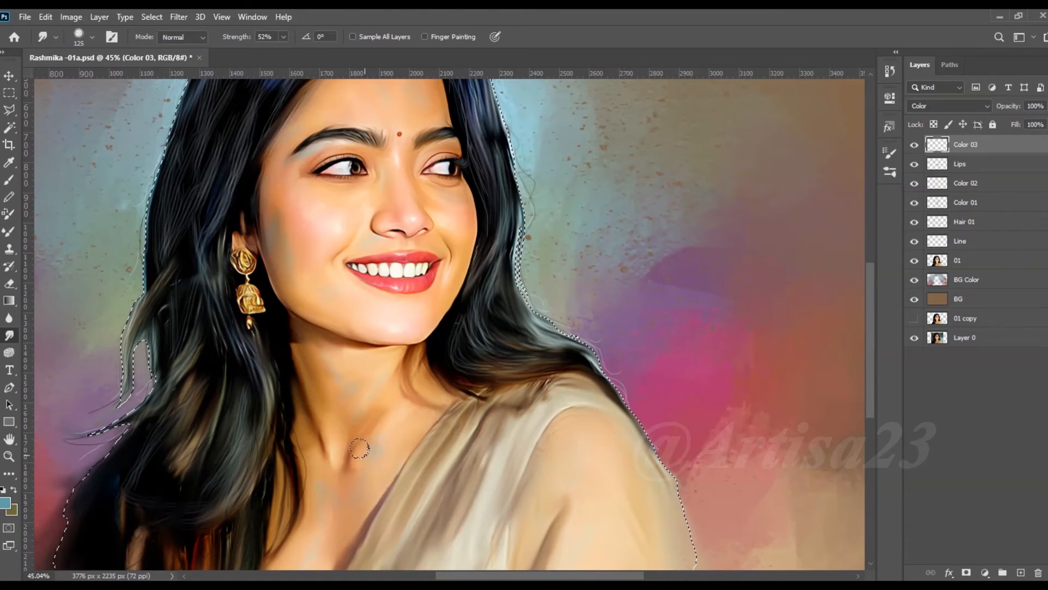
key(])
scroll(374, 391, down, 1)
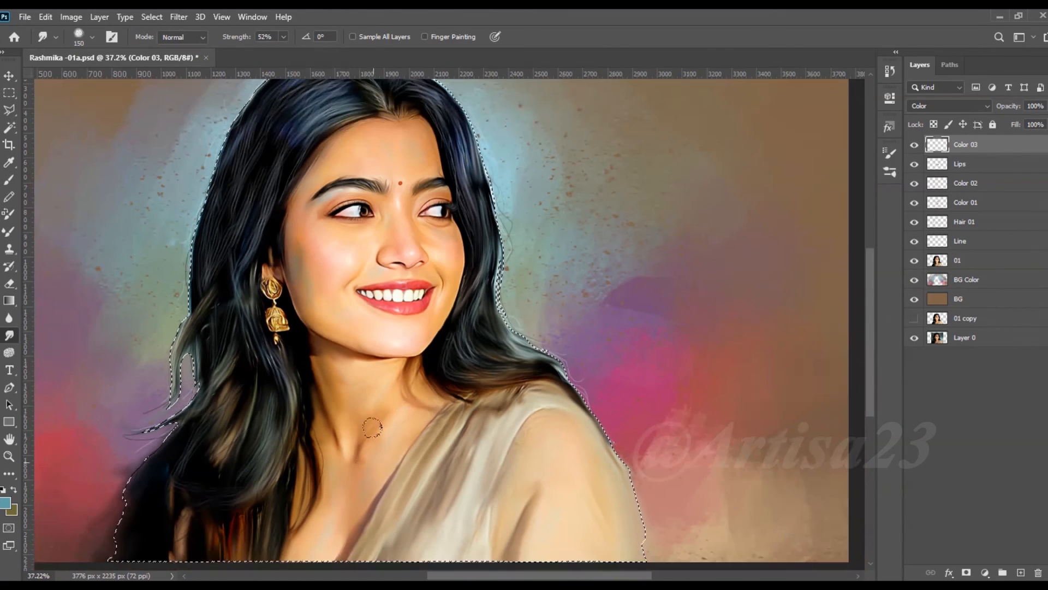
scroll(358, 265, up, 2)
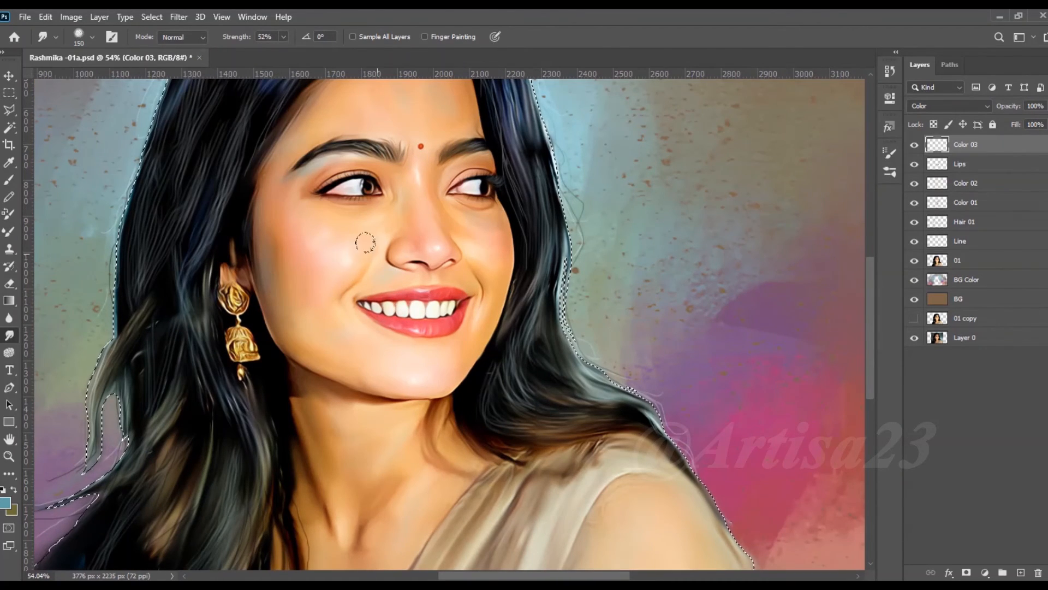
Smudge the blue tints on the forehead, cheeks and chin with 100 px and 150 px brushes.
scroll(327, 273, up, 2)
key(bracketleft)
key(bracketleft)
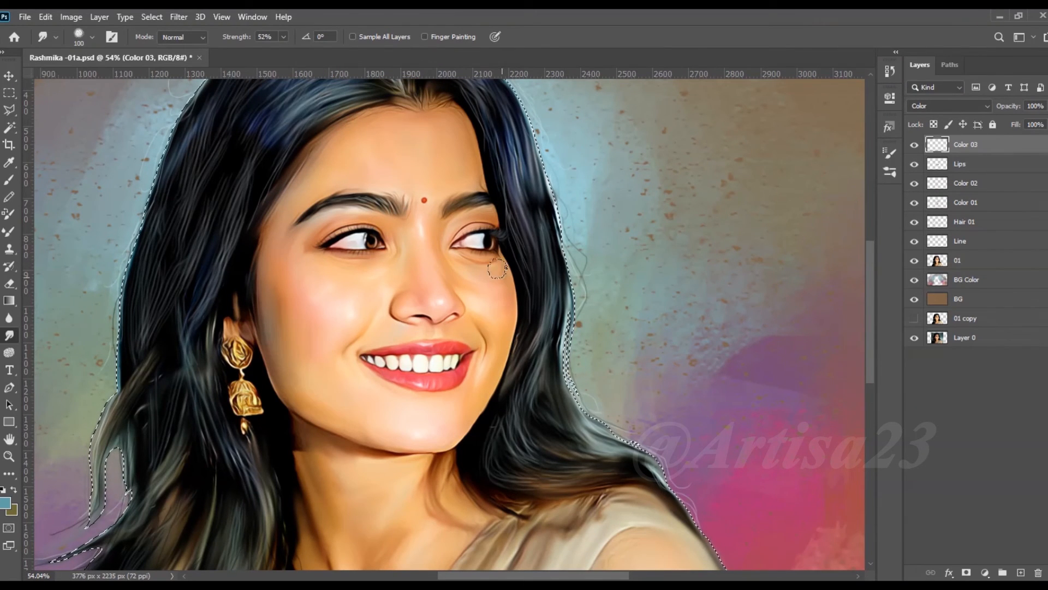
key(bracketright)
key(bracketright)
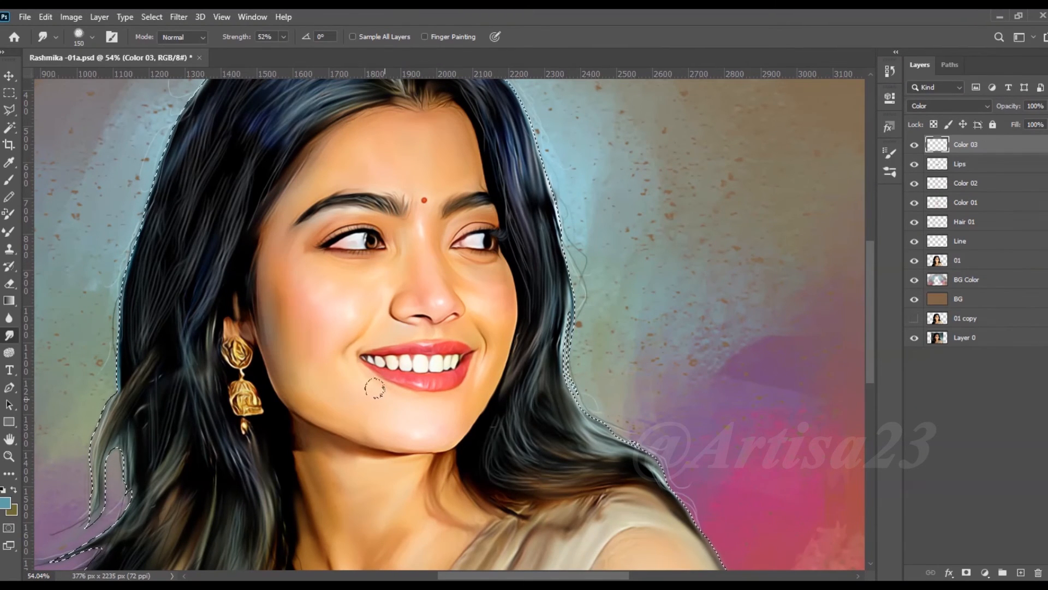
Save the document and clear the selection around the figure.
scroll(555, 308, down, 4)
key(ctrl+s)
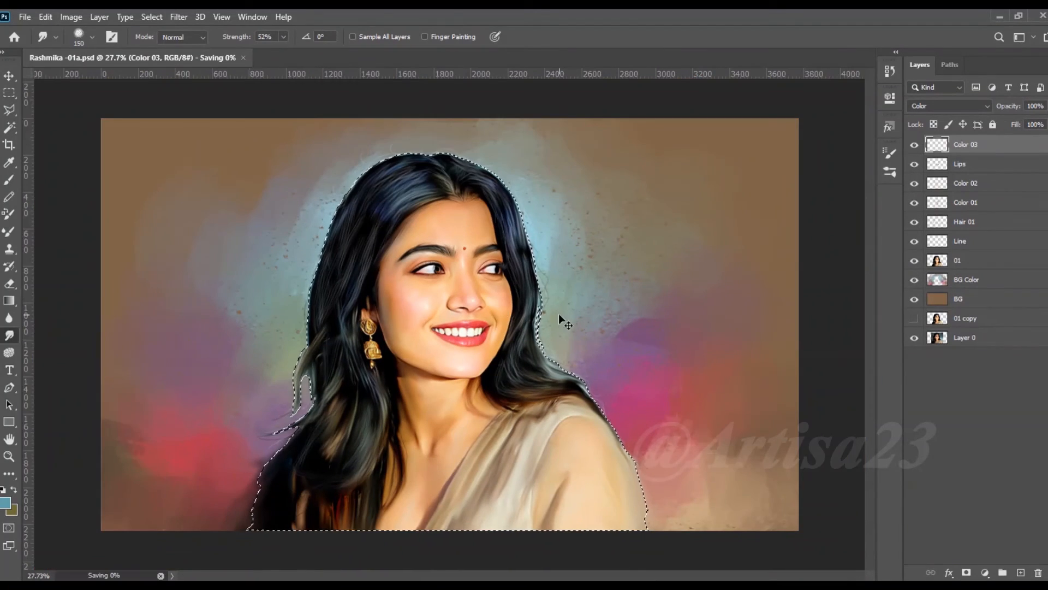
scroll(487, 300, up, 3)
scroll(484, 298, down, 1)
key(ctrl+d)
scroll(465, 266, down, 1)
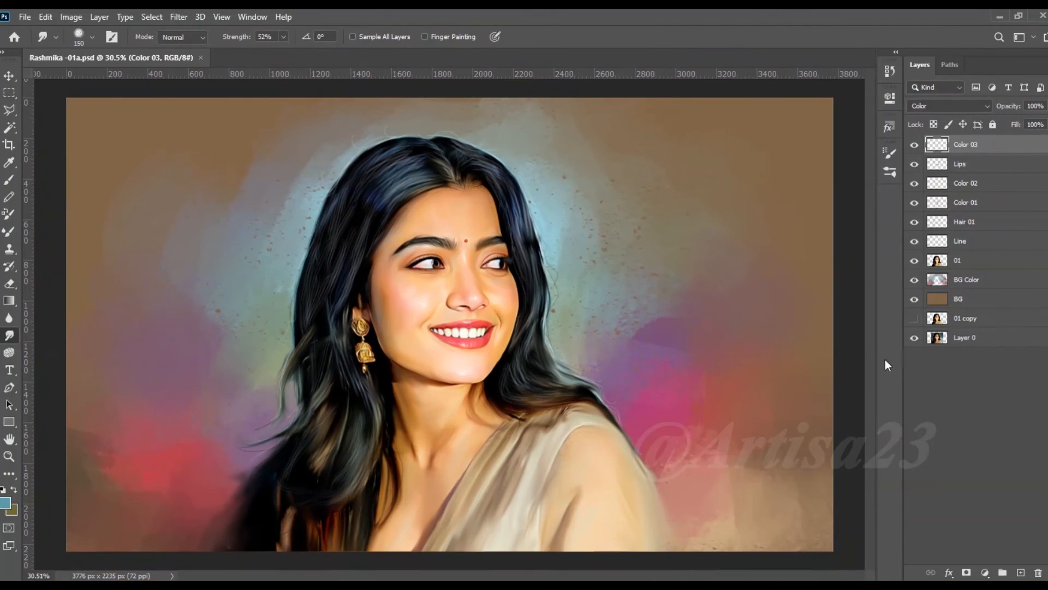
Group the layers from Color 03 down to BG and duplicate the group as a backup.
shift+click(961, 309)
key(ctrl+g)
key(ctrl+j)
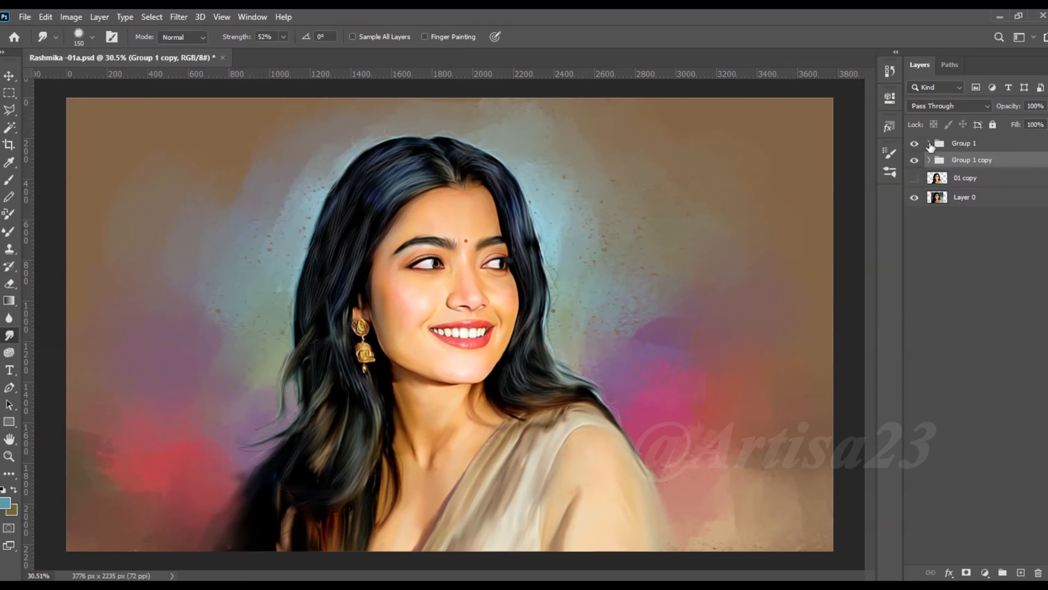
Merge the layers from Color 03 down to 01 inside Group 1 and name the merged layer 01.
shift+click(991, 279)
right_click(987, 278)
click(835, 412)
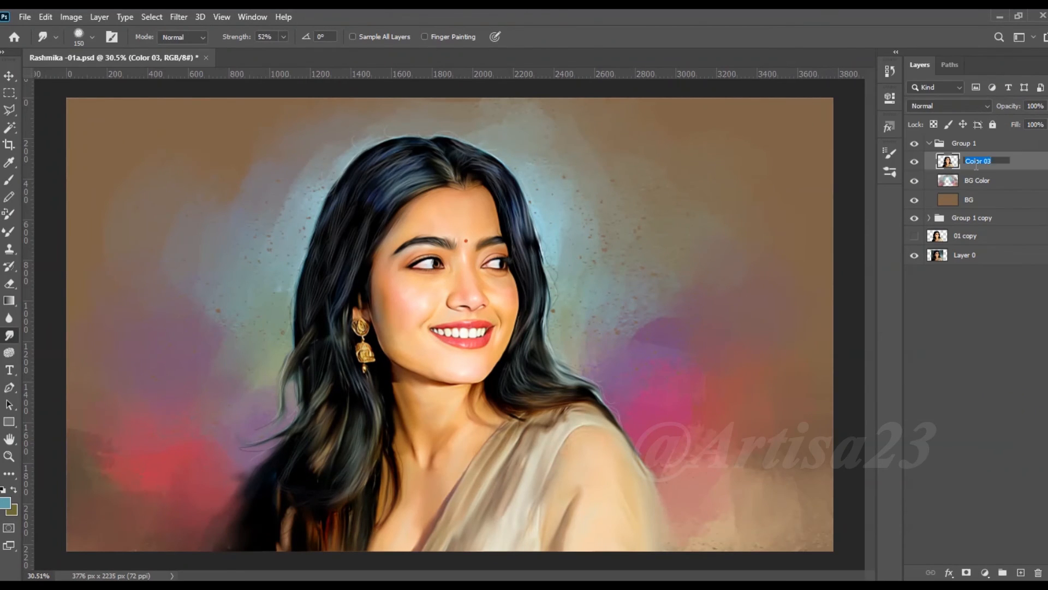
Load the merged figure's outline as a selection, add a layer above it and choose a bright red brush colour.
ctrl+click(948, 161)
click(1020, 572)
click(9, 180)
click(8, 502)
drag(892, 418, 892, 342)
click(872, 385)
click(1010, 335)
Paint red over the crown and outer hair on the new layer with a large soft brush up to 300 px at 66% opacity.
key(bracketright)
key(bracketright)
key(bracketright)
key(bracketright)
key(bracketright)
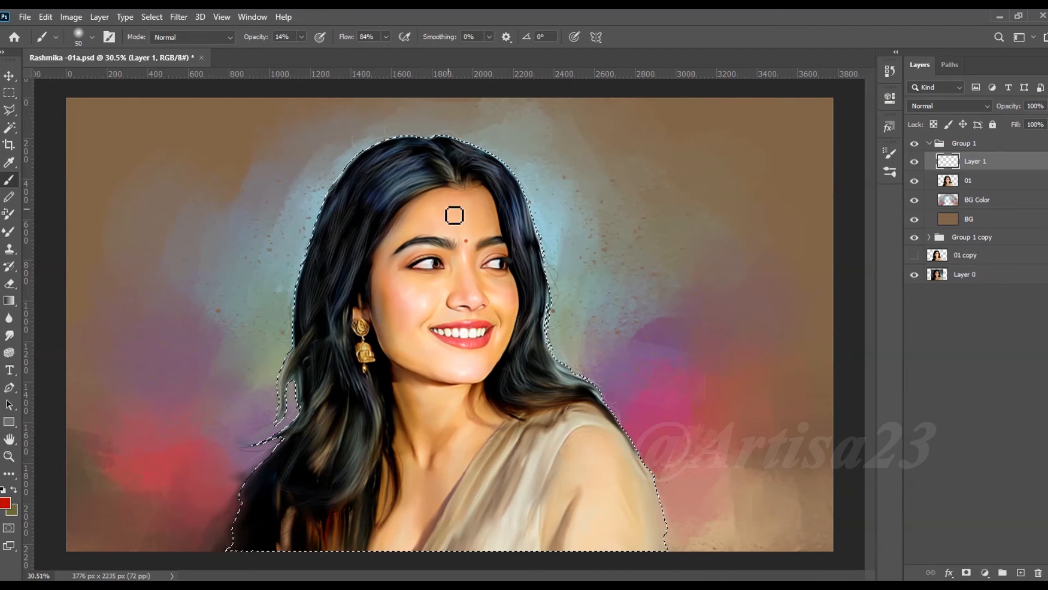
key(bracketright)
key(bracketright)
key(bracketright)
key(bracketright)
click(301, 36)
drag(300, 52, 334, 52)
mouse_move(458, 139)
mouse_down()
mouse_move(417, 135)
mouse_move(351, 180)
mouse_move(295, 383)
mouse_move(215, 503)
mouse_up()
key(bracketright)
key(bracketright)
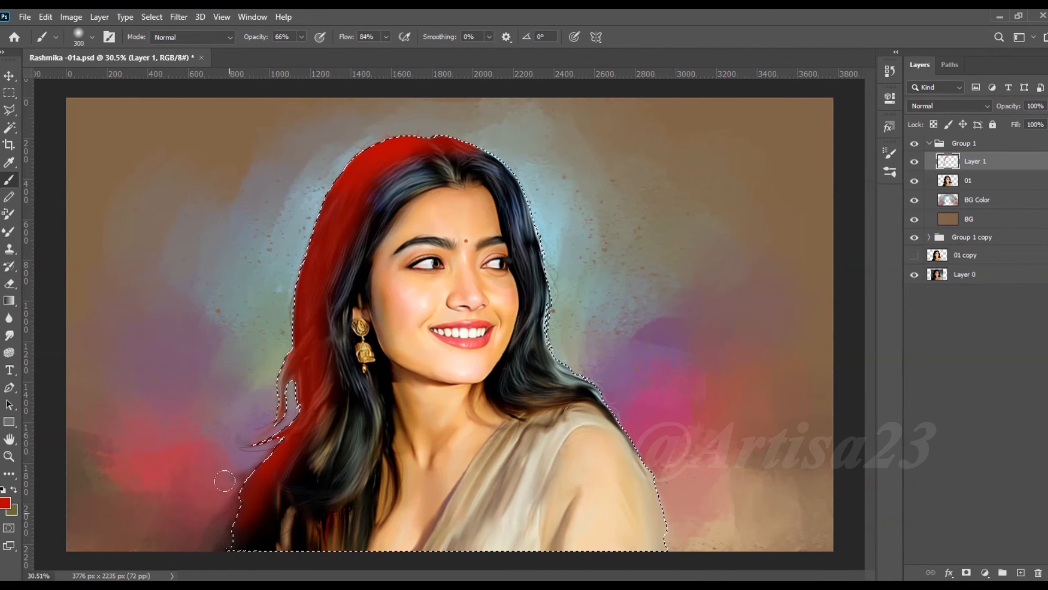
Set the red hair layer's blend mode to Linear Light, clear the selection and save.
click(950, 106)
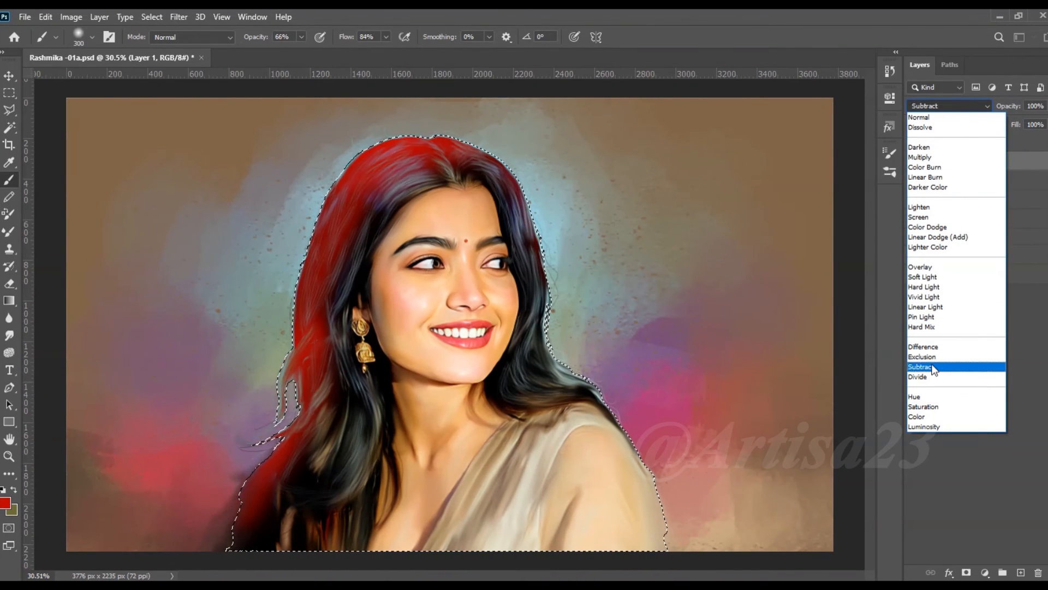
click(931, 306)
key(ctrl+d)
key(ctrl+s)
Shift the hair colour layer's hue from red to cyan with Hue/Saturation.
click(71, 17)
mouse_move(91, 51)
click(245, 122)
drag(688, 189, 775, 194)
click(839, 147)
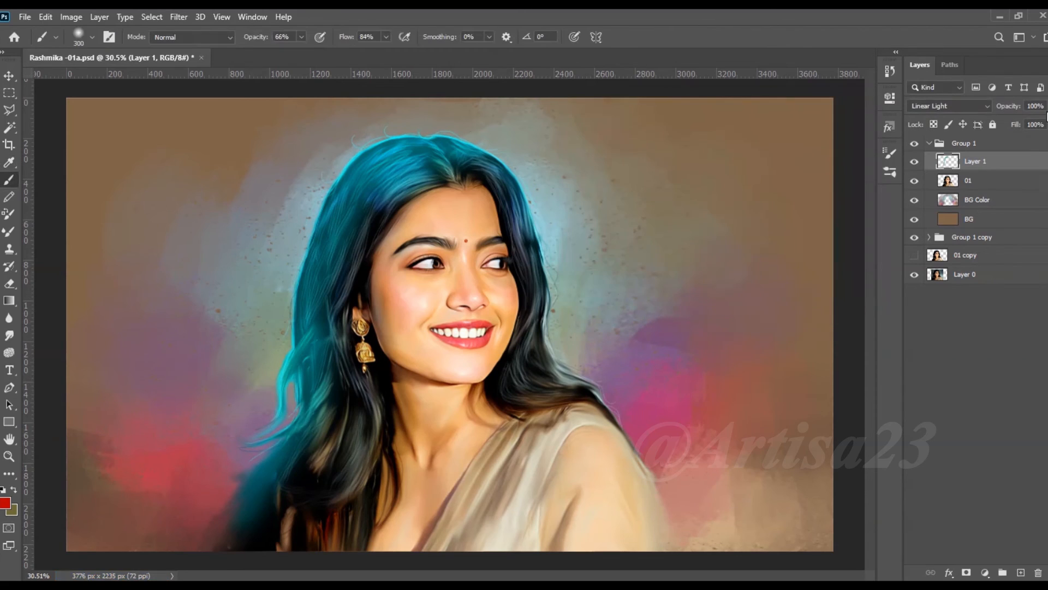
Lower the hair colour layer to 54% opacity and 63% fill.
click(1045, 106)
click(1023, 121)
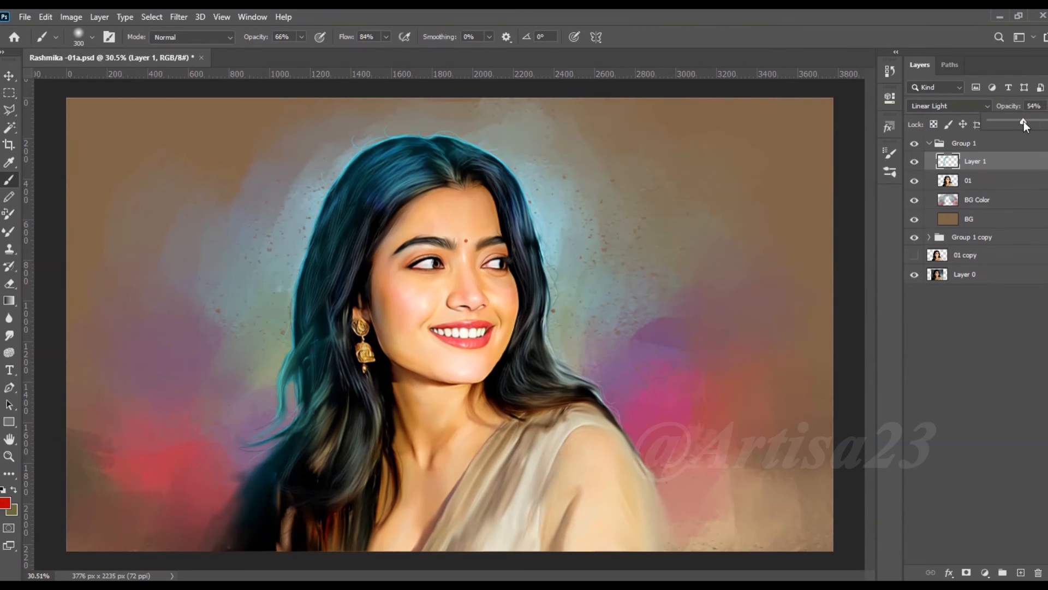
click(9, 335)
Soften the cyan tint over the inner hair with the Eraser at 37% opacity, using 250 px and 300 px brushes, and save.
click(9, 283)
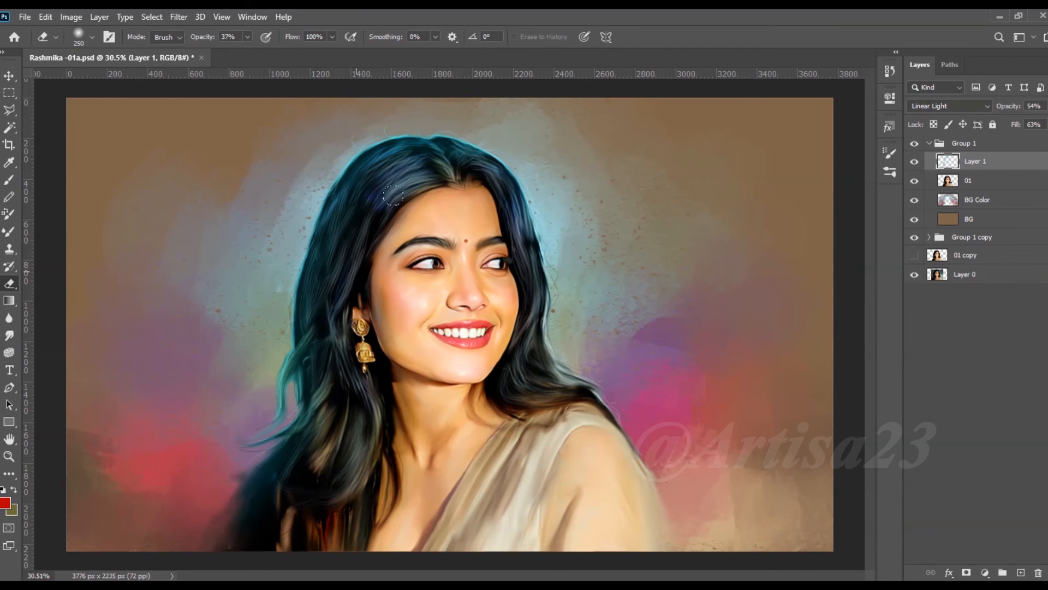
alt+click(496, 330)
click(524, 242)
scroll(399, 308, down, 3)
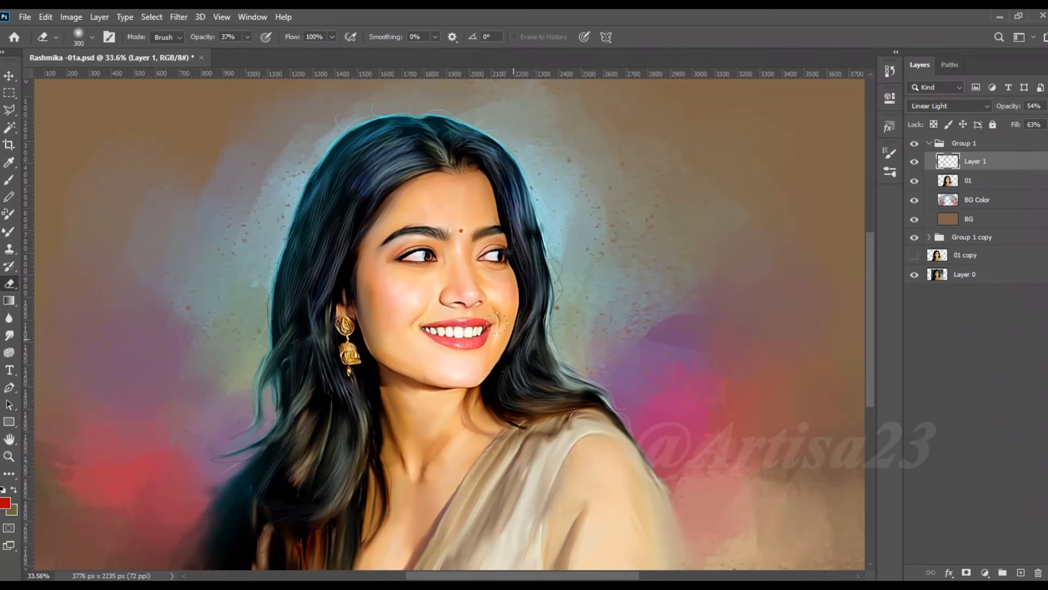
key(ctrl+s)
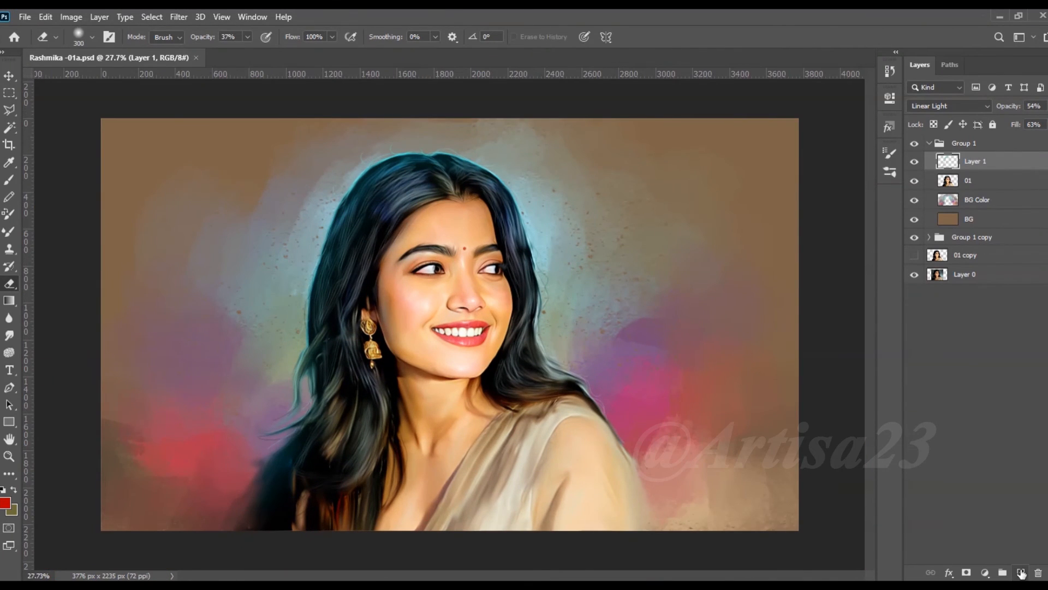
Add a layer named Light above the hair colour layer and choose white as the brush colour.
click(1020, 573)
click(1041, 159)
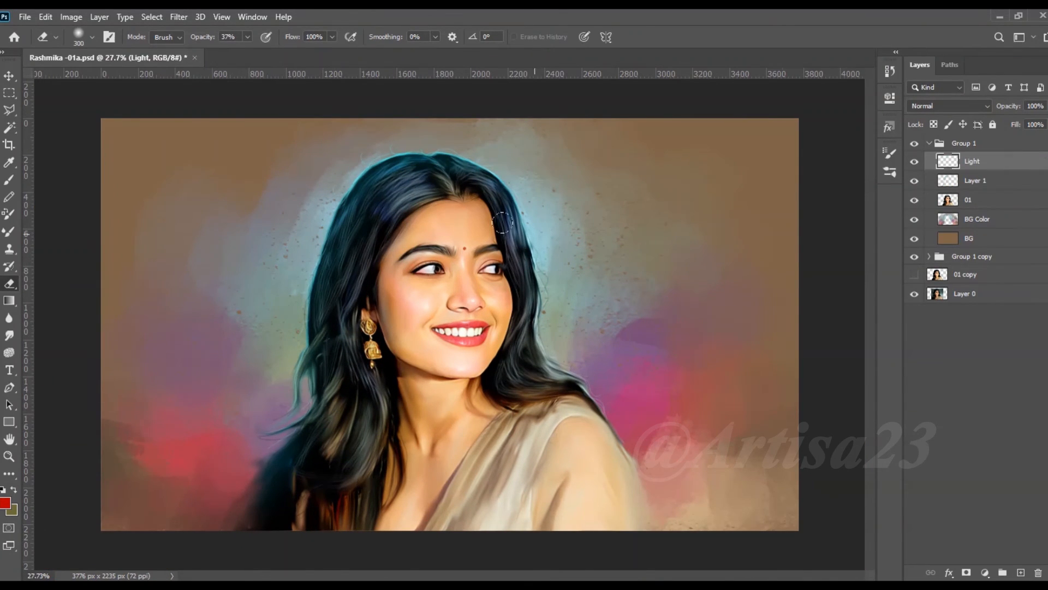
scroll(475, 282, up, 2)
click(10, 179)
click(5, 502)
click(709, 343)
click(1004, 342)
Paint small white highlights on the cheeks, nose, lips, chin, neck and shoulder with the Brush at 66% opacity.
scroll(501, 271, up, 4)
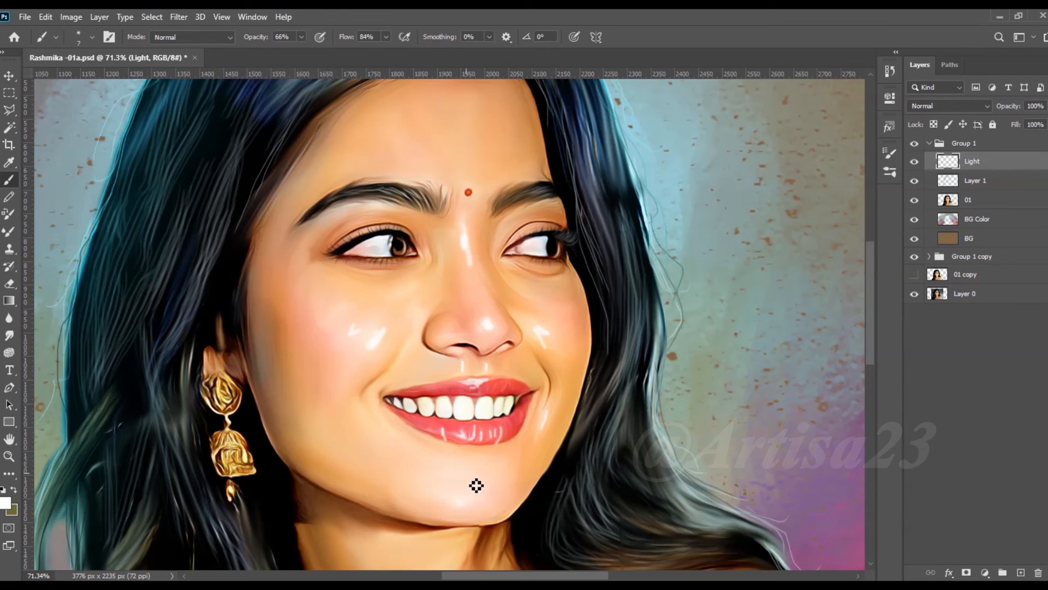
scroll(480, 409, down, 5)
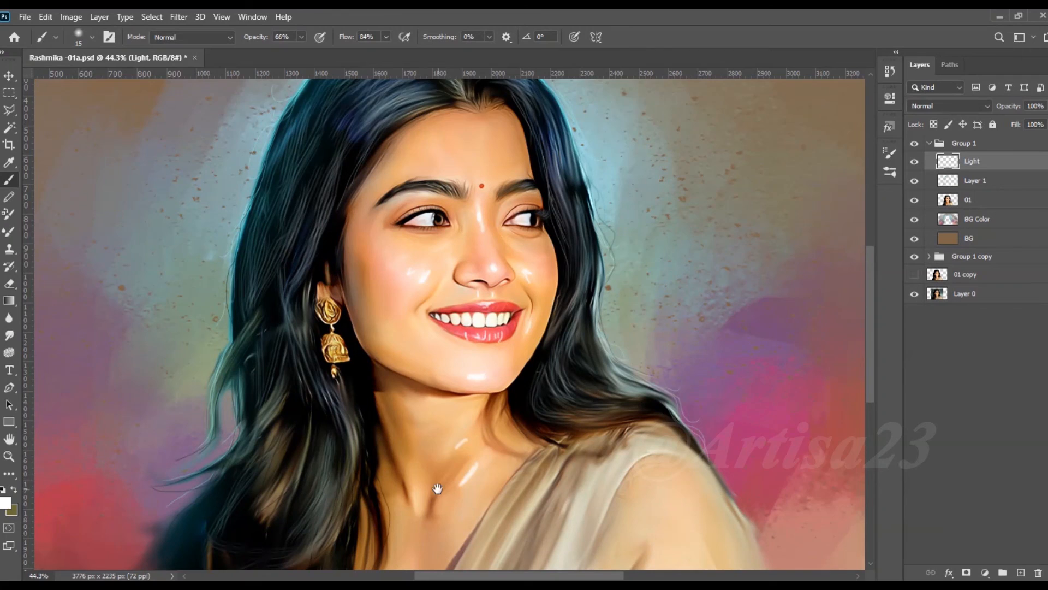
scroll(452, 485, down, 2)
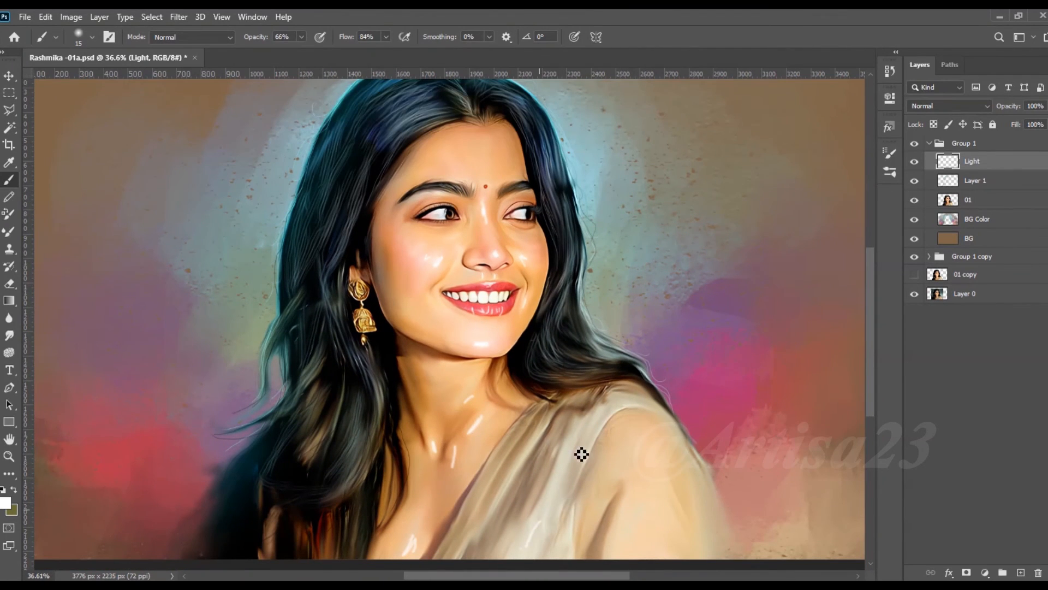
Blend the white highlights into the shoulder, neck and face with the Smudge tool at 52% strength, reducing the brush from 150 to 60 px.
click(9, 337)
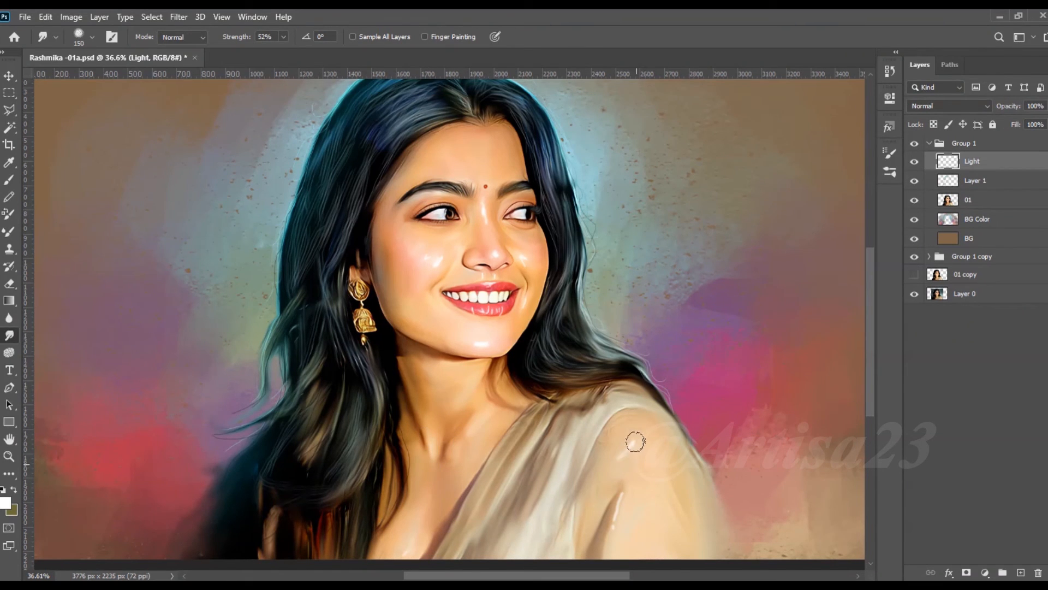
scroll(472, 343, up, 5)
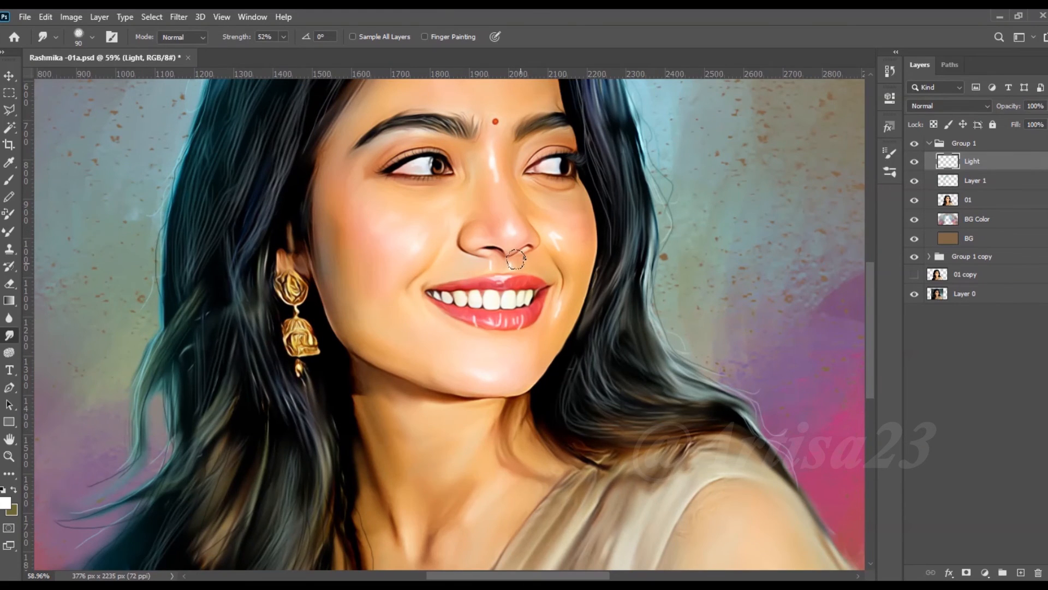
scroll(510, 259, up, 2)
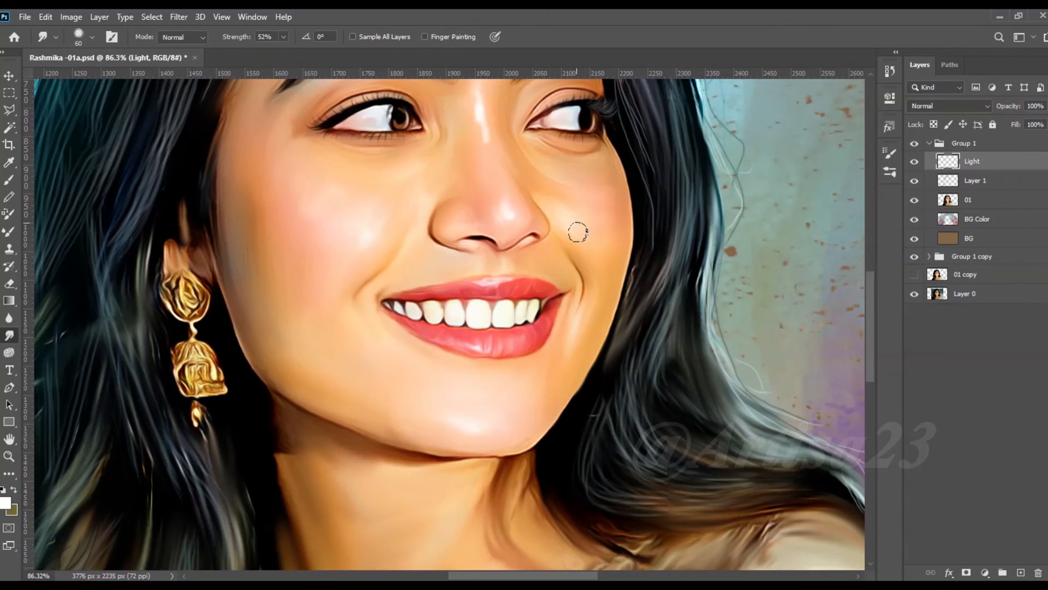
drag(578, 232, 602, 302)
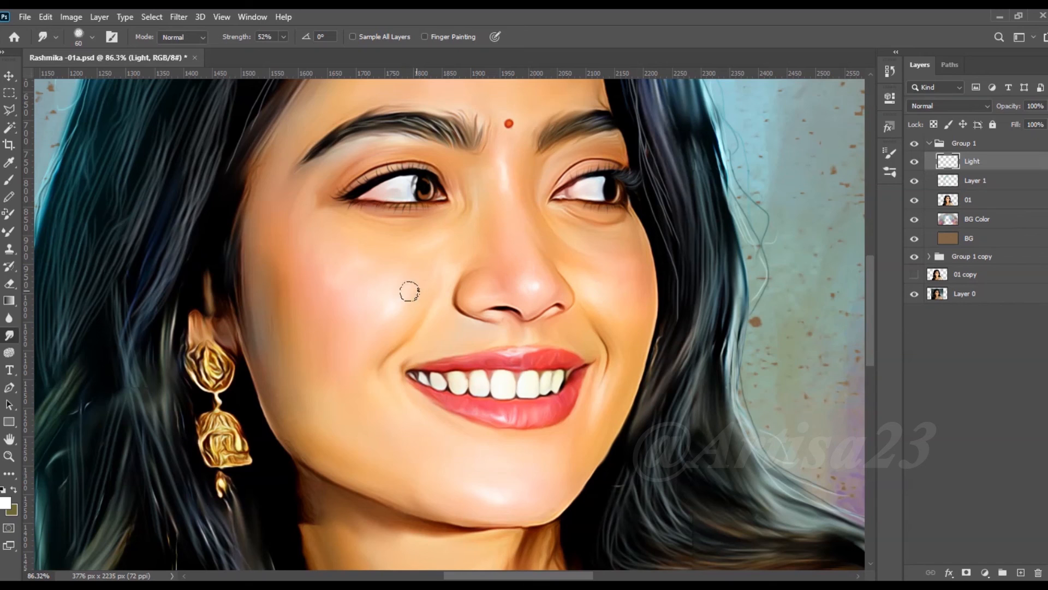
scroll(383, 326, down, 3)
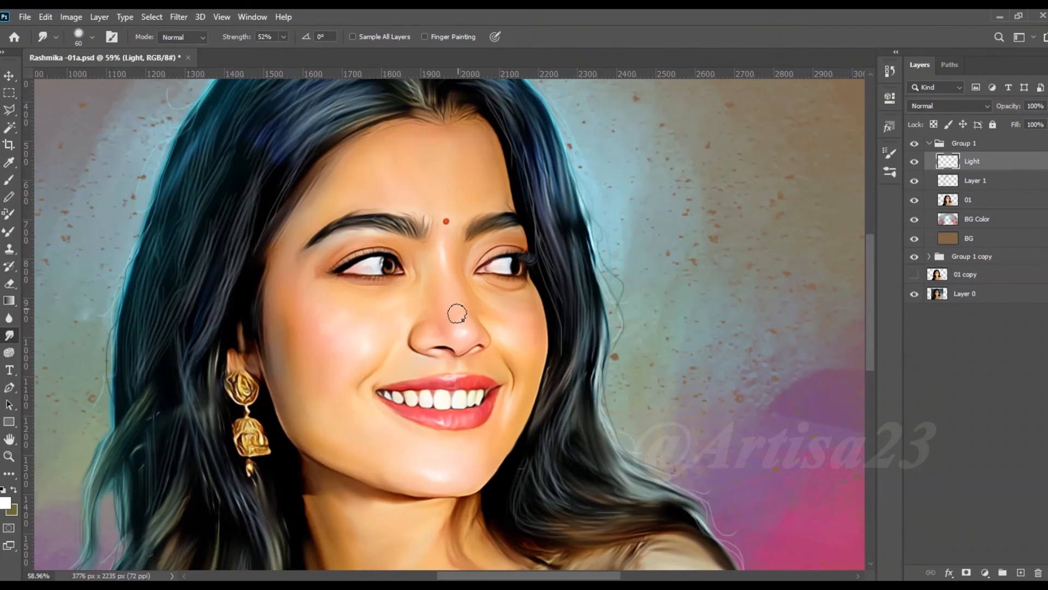
Touch up the highlight on the nose, blend it with a 60 px Smudge brush and save.
key(b)
scroll(469, 295, up, 2)
key(r)
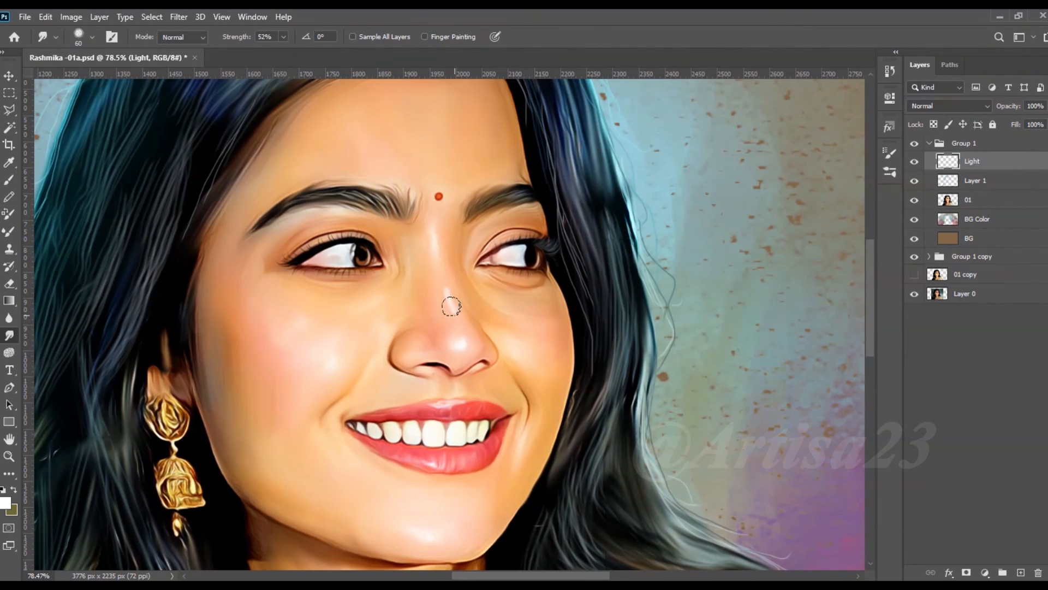
scroll(415, 425, down, 5)
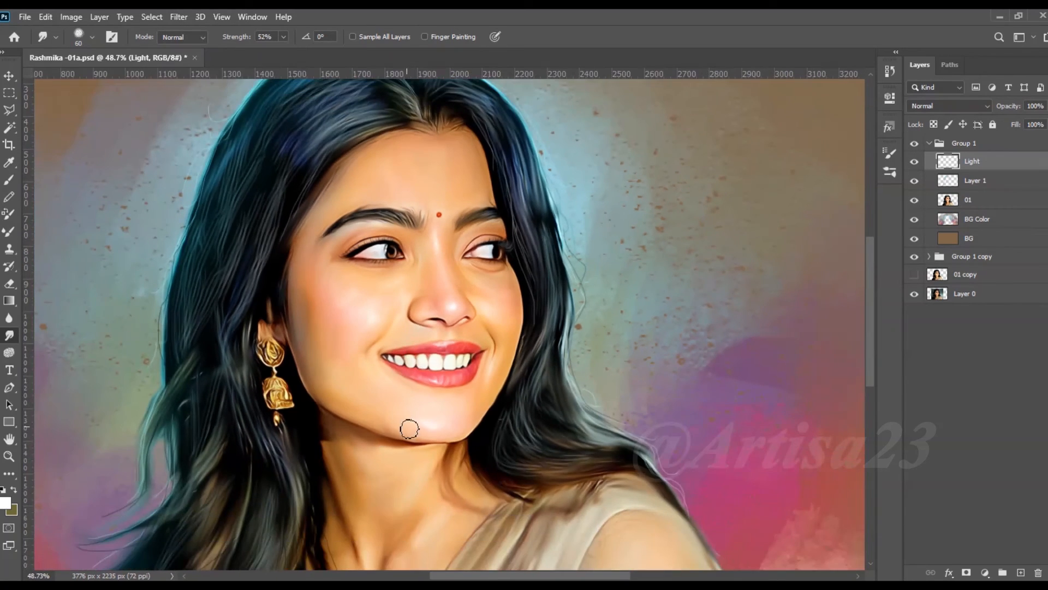
key(ctrl+s)
scroll(479, 365, up, 2)
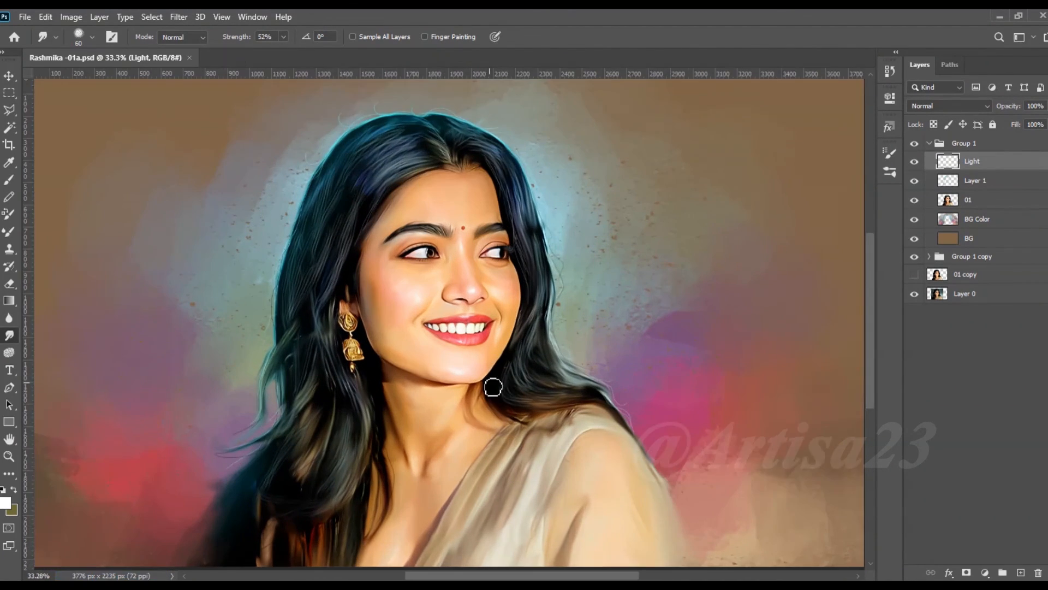
On a new layer, paint red sampled from the lips over the cheeks, nose and chin.
click(1019, 573)
key(b)
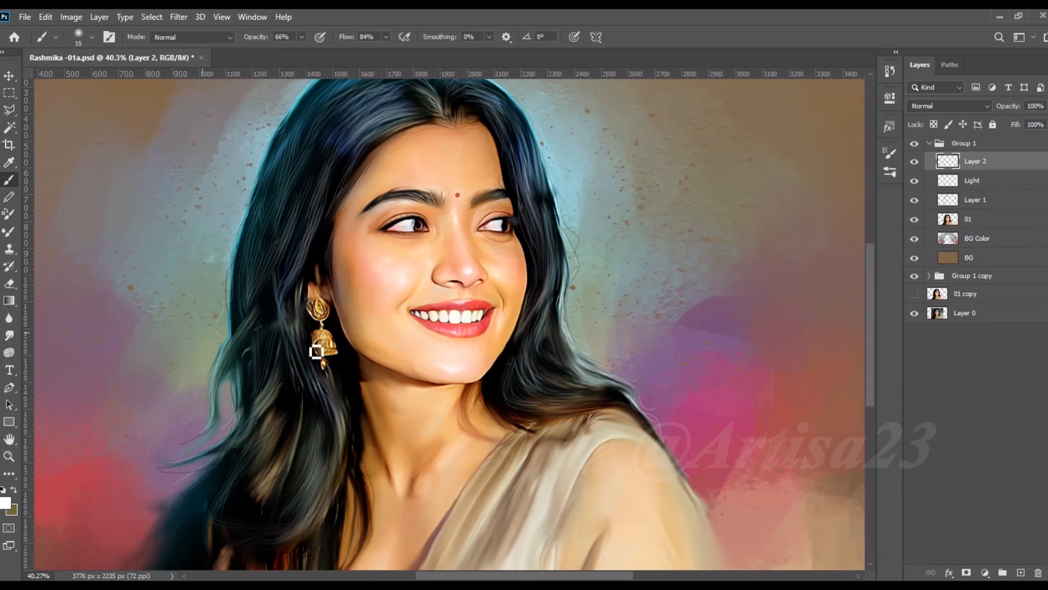
scroll(480, 297, up, 1)
alt+click(480, 299)
drag(459, 377, 434, 372)
click(477, 362)
mouse_move(466, 256)
mouse_down()
mouse_move(459, 244)
mouse_move(512, 273)
mouse_up()
mouse_move(376, 273)
mouse_down()
mouse_move(358, 283)
mouse_move(412, 246)
mouse_up()
Set the red blush layer to Soft Light and smudge it smoothly into the skin at 52% strength.
click(957, 103)
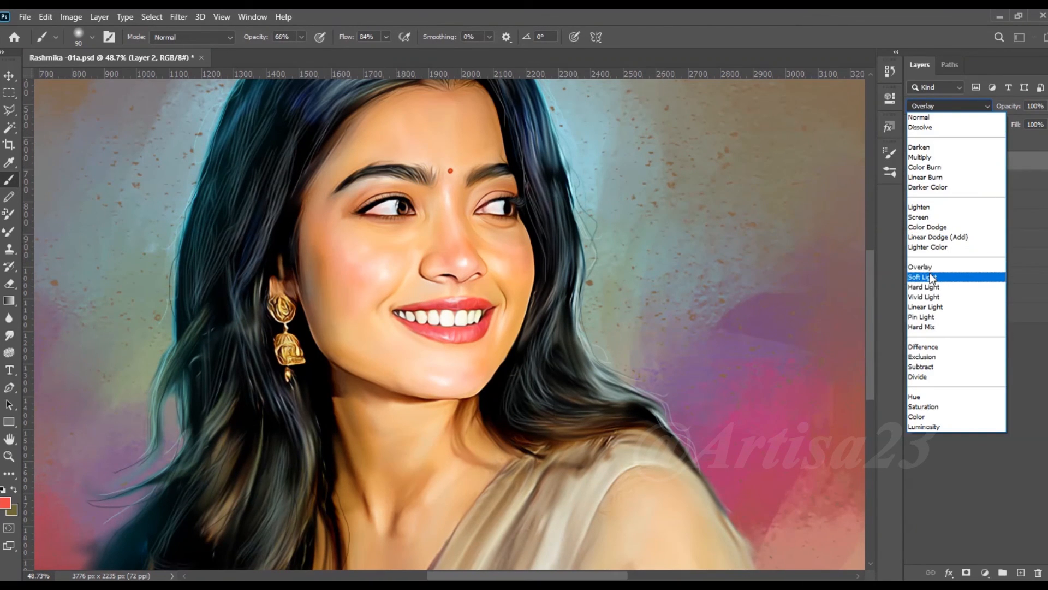
click(928, 276)
key(r)
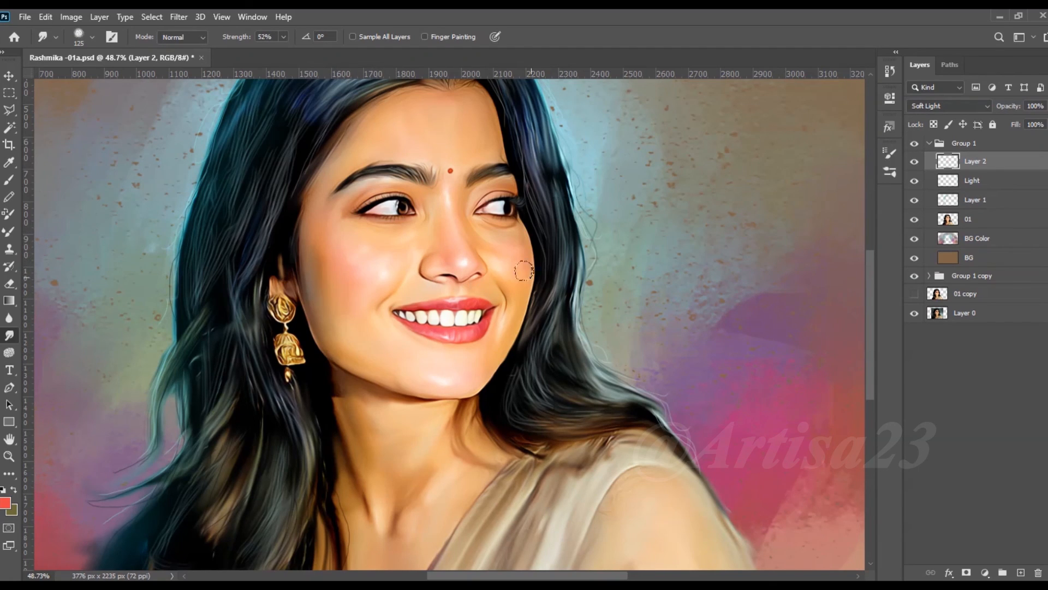
scroll(499, 306, down, 2)
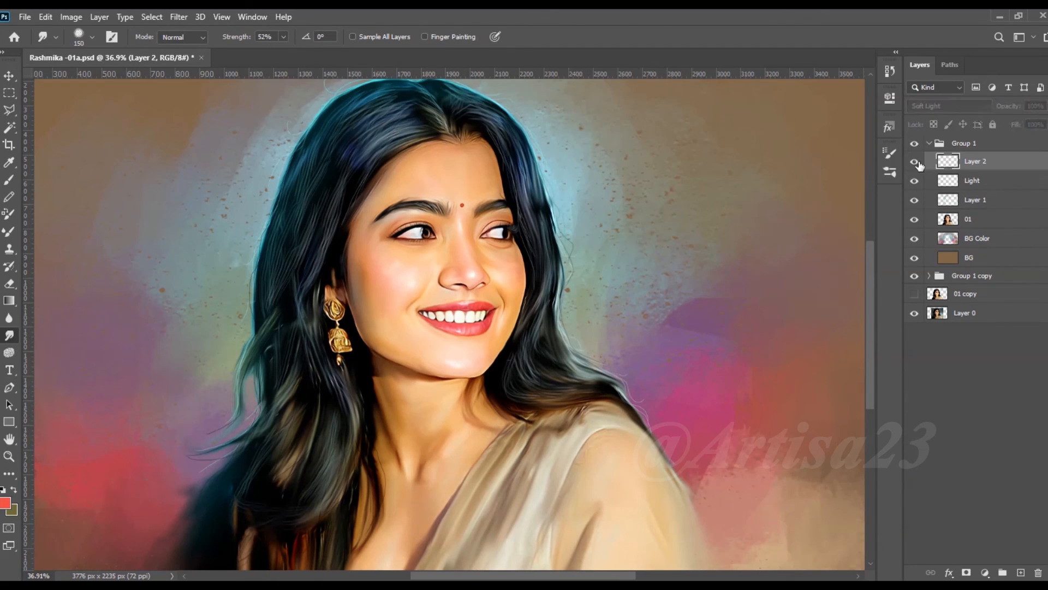
On a new layer, paint sampled orange skin tone along the outer cheek and jaw, smudge it at 150 px and save.
click(1021, 572)
key(b)
scroll(371, 254, up, 2)
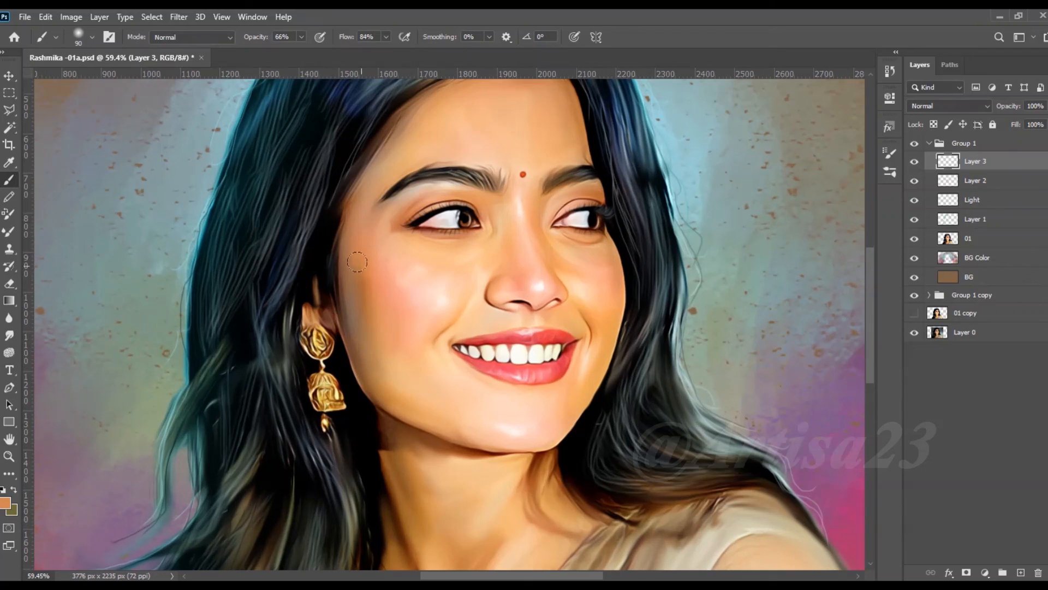
key(r)
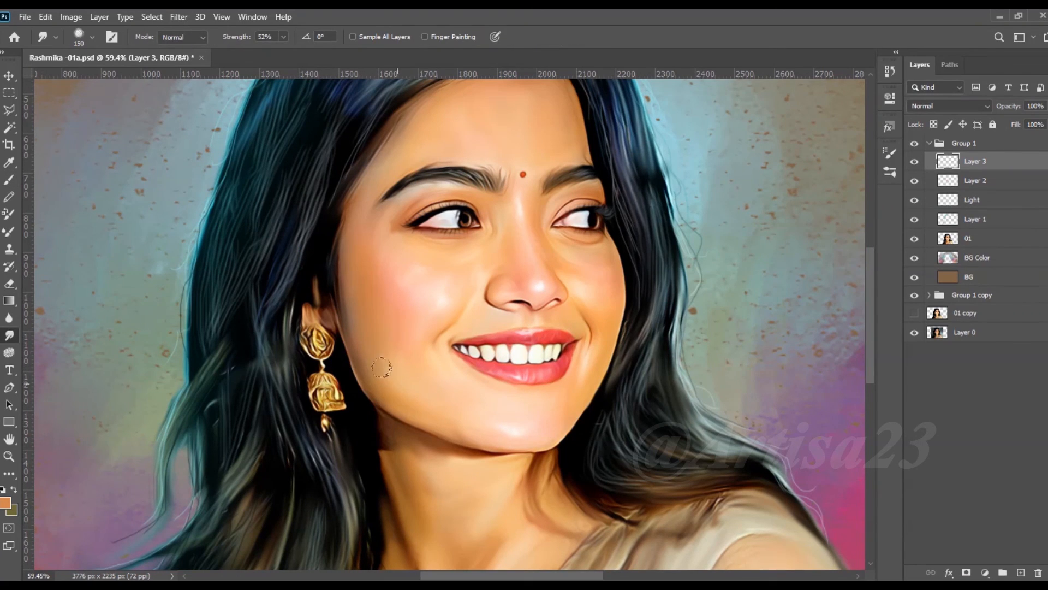
scroll(371, 328, up, 1)
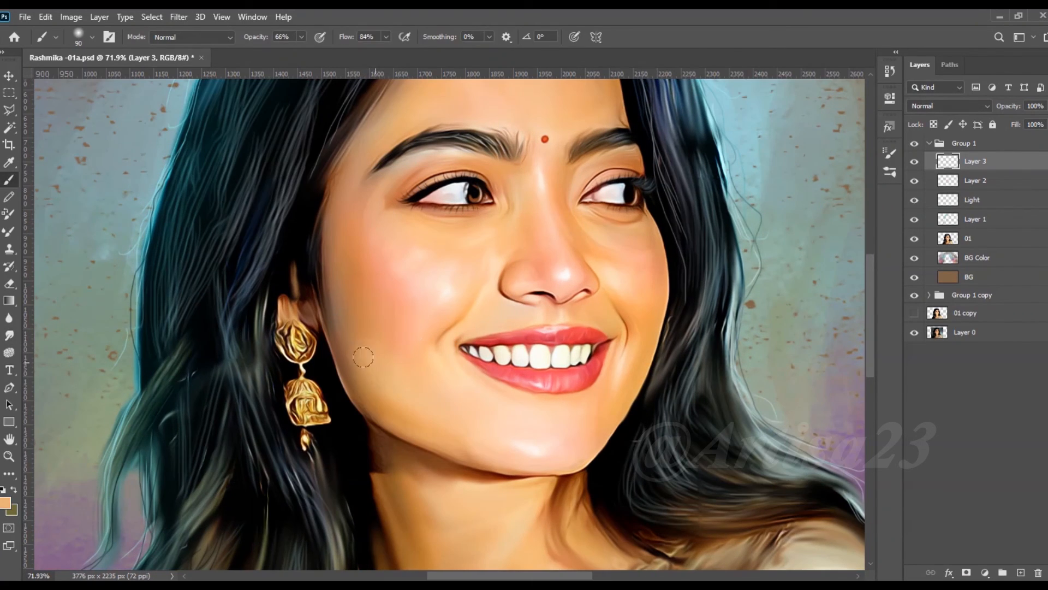
scroll(334, 305, down, 4)
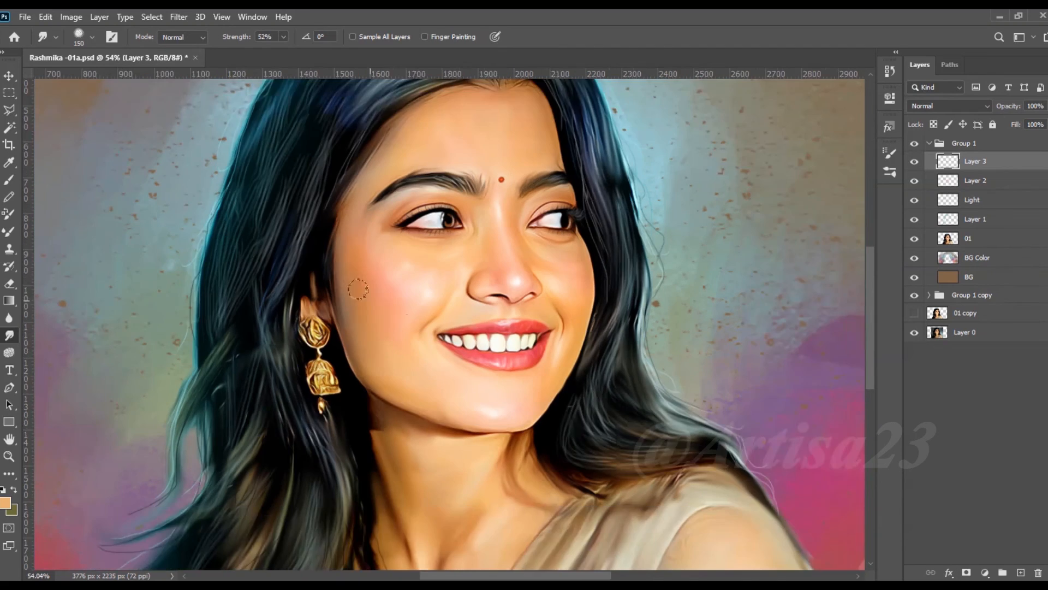
key(ctrl+s)
scroll(532, 357, down, 2)
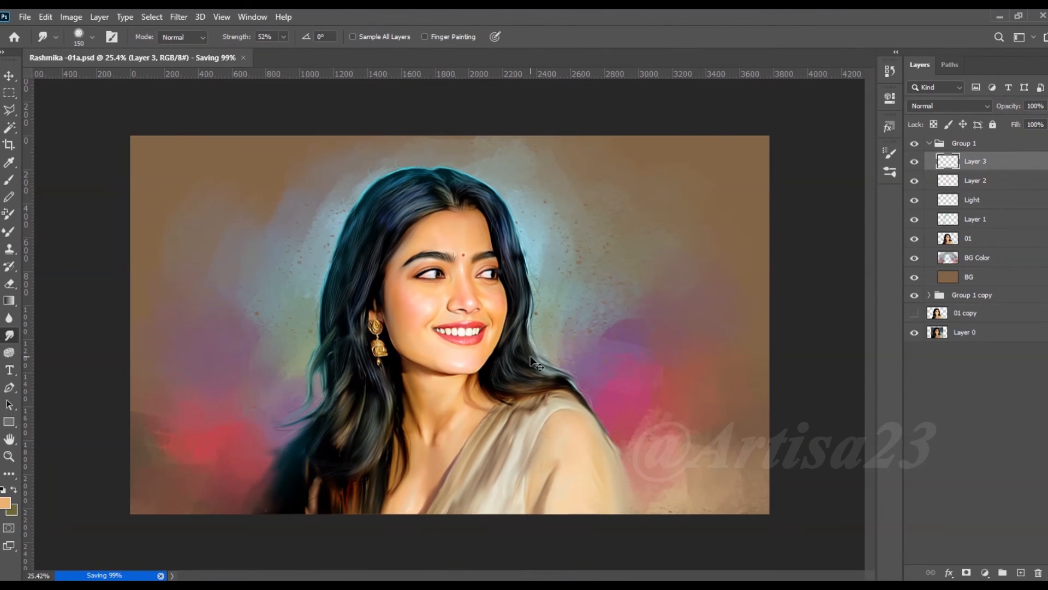
Collapse Group 1 and make a backup duplicate of the group below it.
click(930, 144)
click(967, 159)
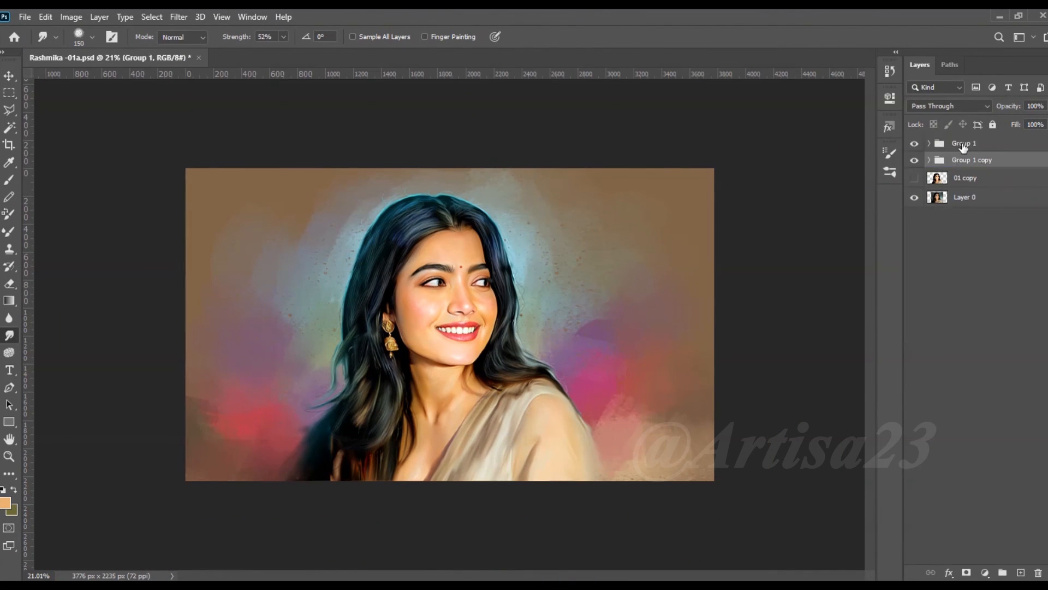
key(ctrl+j)
Merge the highlight, blush and colour layers in Group 1 with the portrait into one layer named 01.
click(930, 143)
click(966, 168)
shift+click(969, 239)
right_click(970, 239)
click(856, 409)
key(Return)
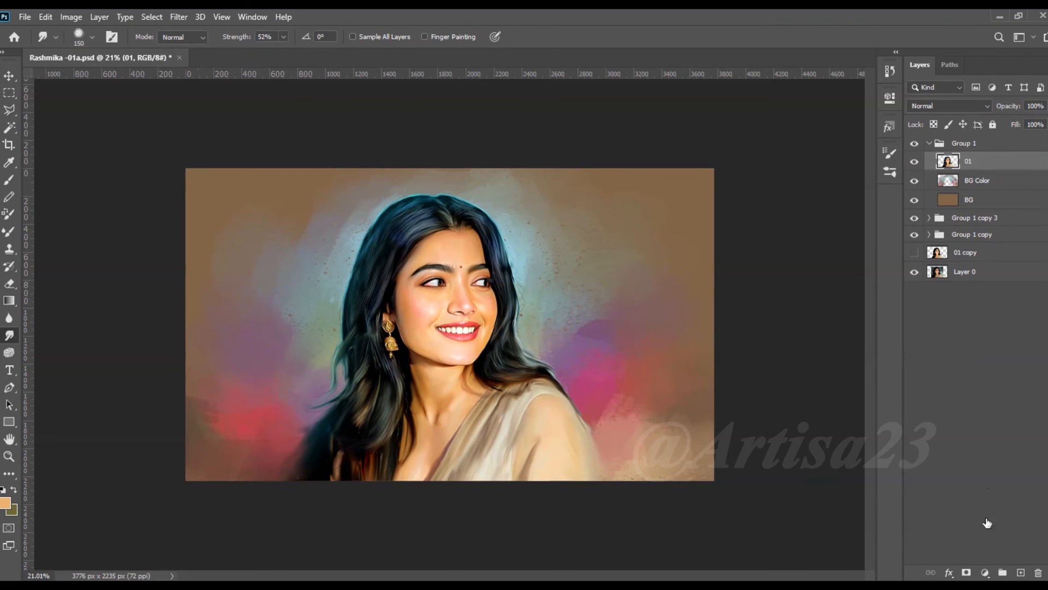
Add a layer mask to the merged portrait and fade the outer hair and shoulder edges with a soft black 400 px brush.
click(966, 572)
key(b)
scroll(492, 209, up, 1)
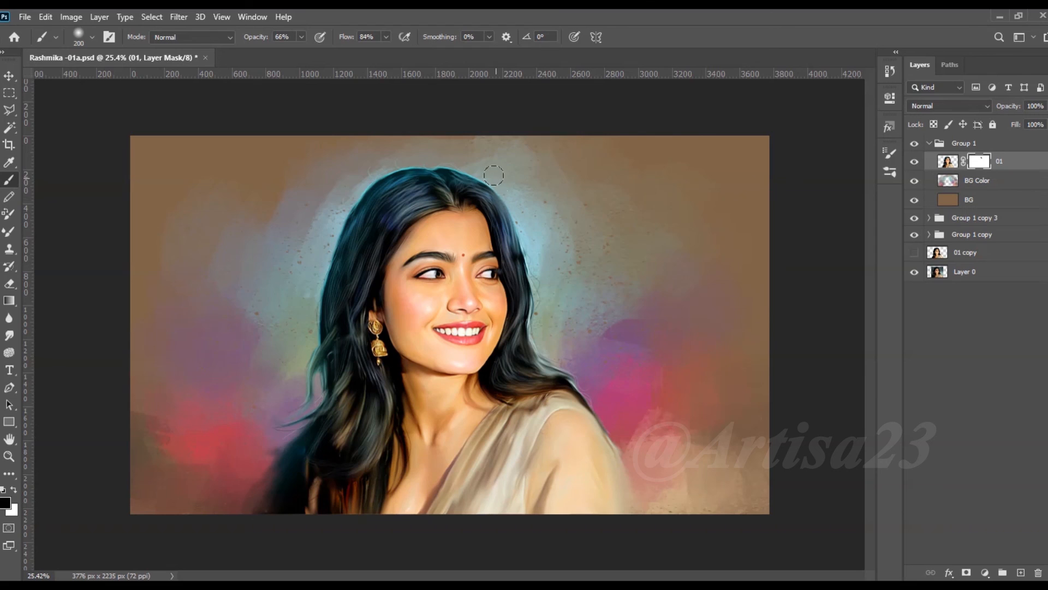
key(bracketright)
key(bracketright)
key(bracketright)
drag(315, 289, 298, 349)
drag(243, 446, 252, 511)
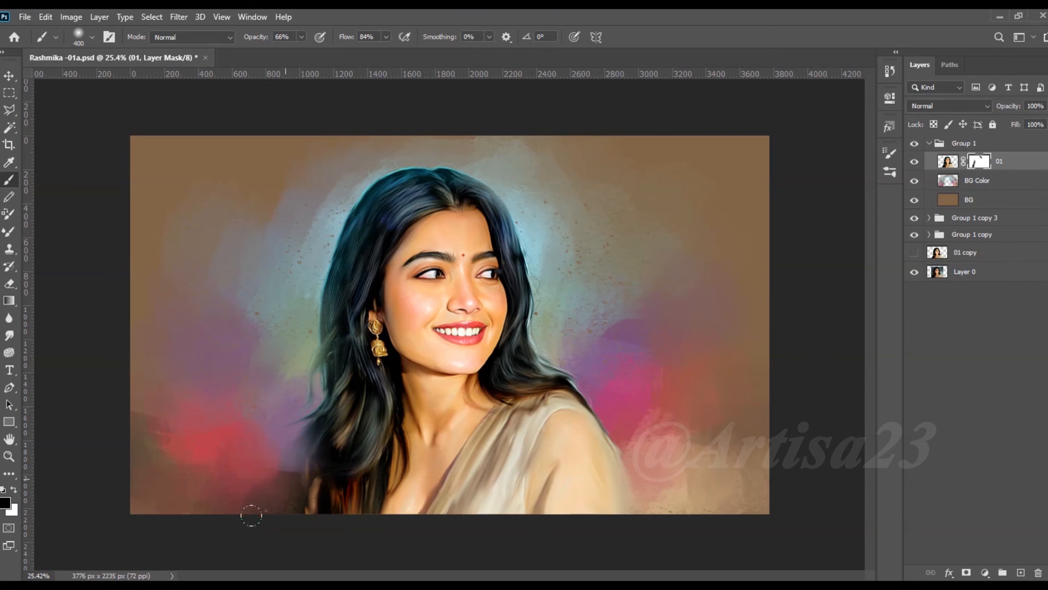
drag(301, 426, 322, 260)
drag(537, 303, 556, 382)
mouse_move(532, 270)
mouse_down()
mouse_move(568, 374)
mouse_move(636, 462)
mouse_up()
Refine the mask along both sides of the hair with a 500 px brush, switching between black and white, and save.
click(14, 491)
mouse_move(322, 452)
mouse_down()
mouse_move(319, 503)
mouse_move(339, 382)
mouse_up()
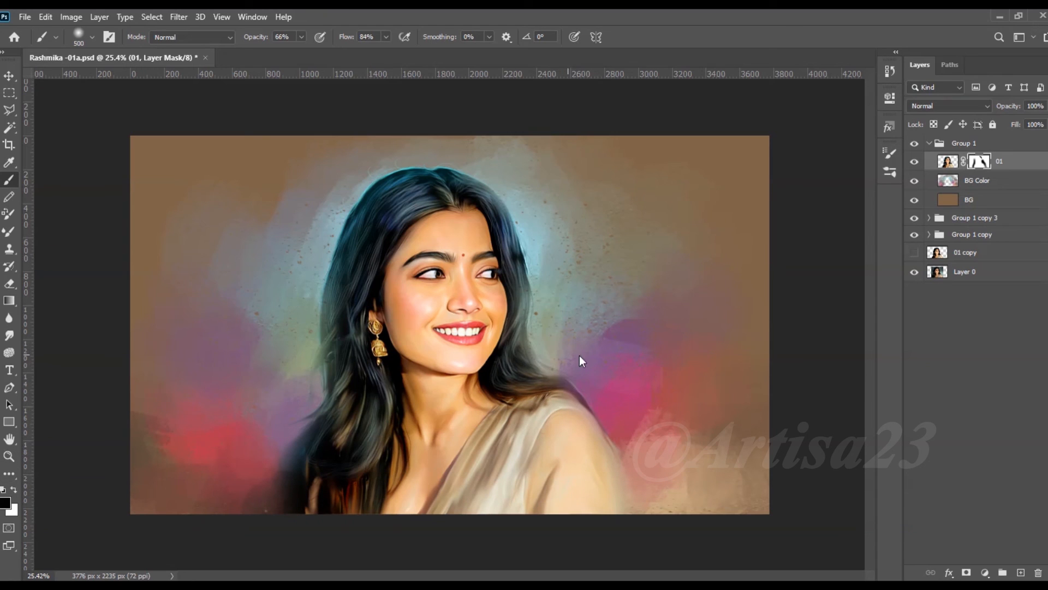
drag(494, 358, 541, 363)
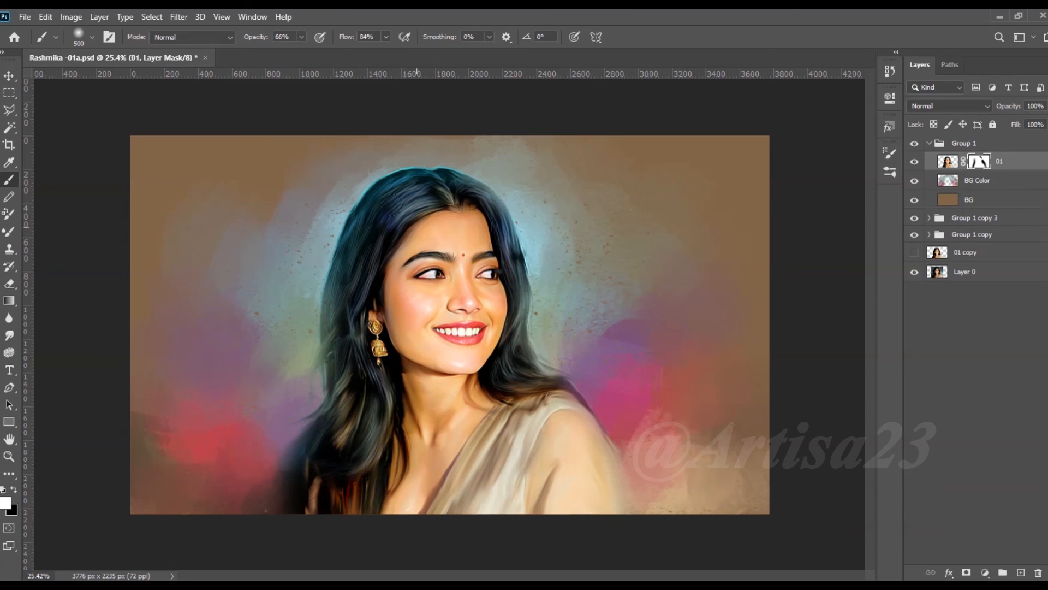
click(14, 490)
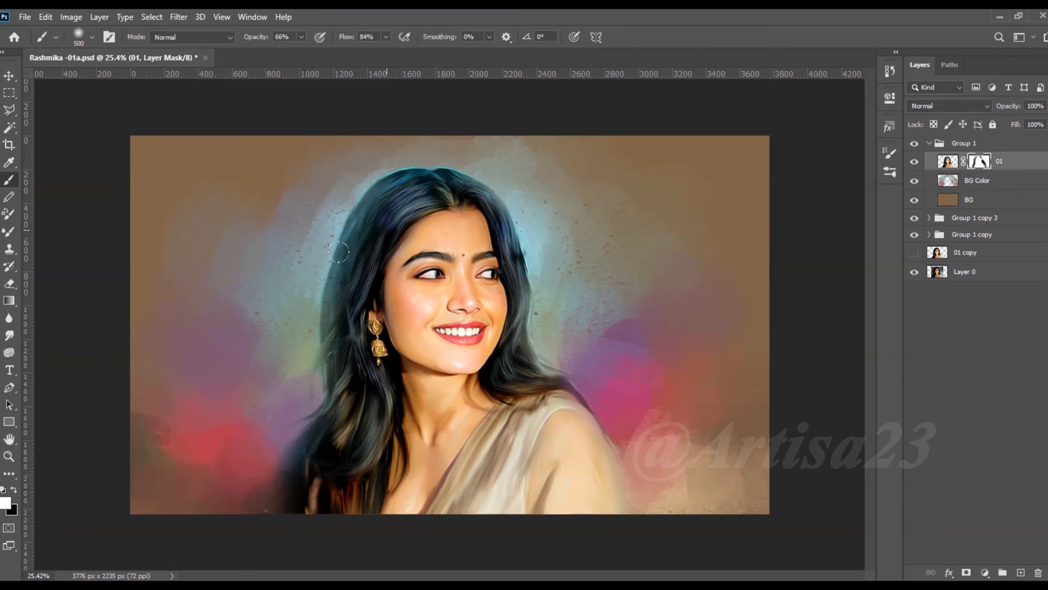
scroll(498, 254, down, 1)
key(ctrl+s)
scroll(498, 255, up, 2)
scroll(497, 255, down, 2)
Save the finished painting as the Photoshop file Rashmika -01, replacing the existing file.
key(v)
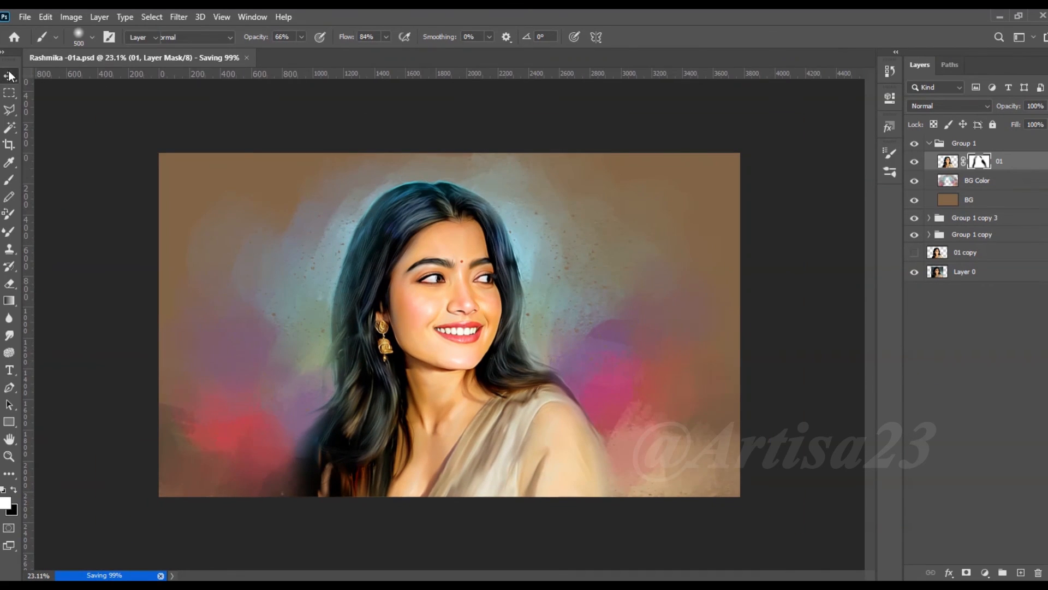
scroll(497, 254, up, 1)
click(25, 16)
click(59, 177)
double_click(168, 125)
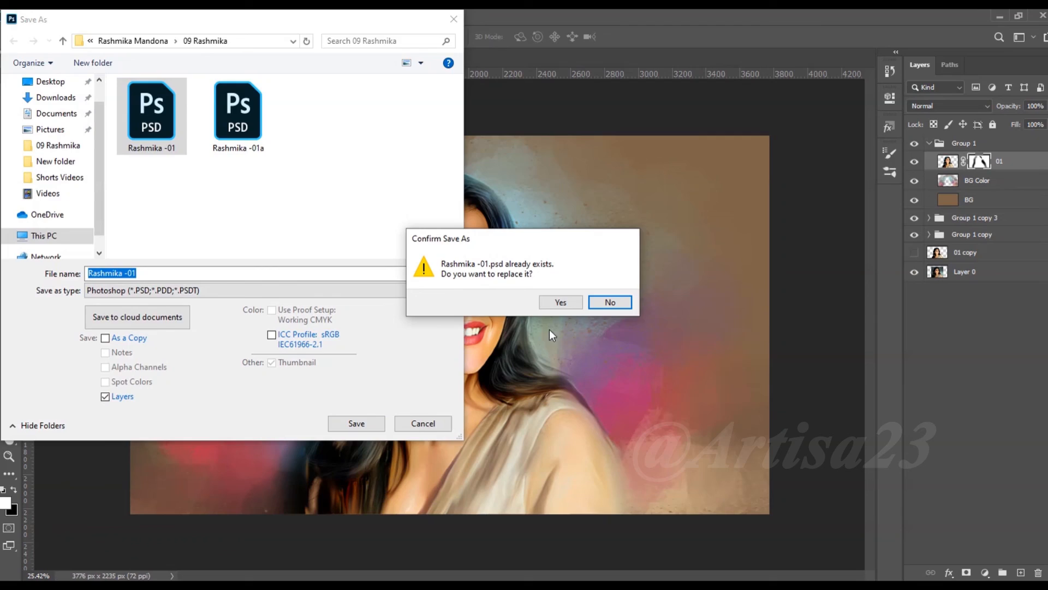
click(560, 302)
scroll(545, 265, down, 2)
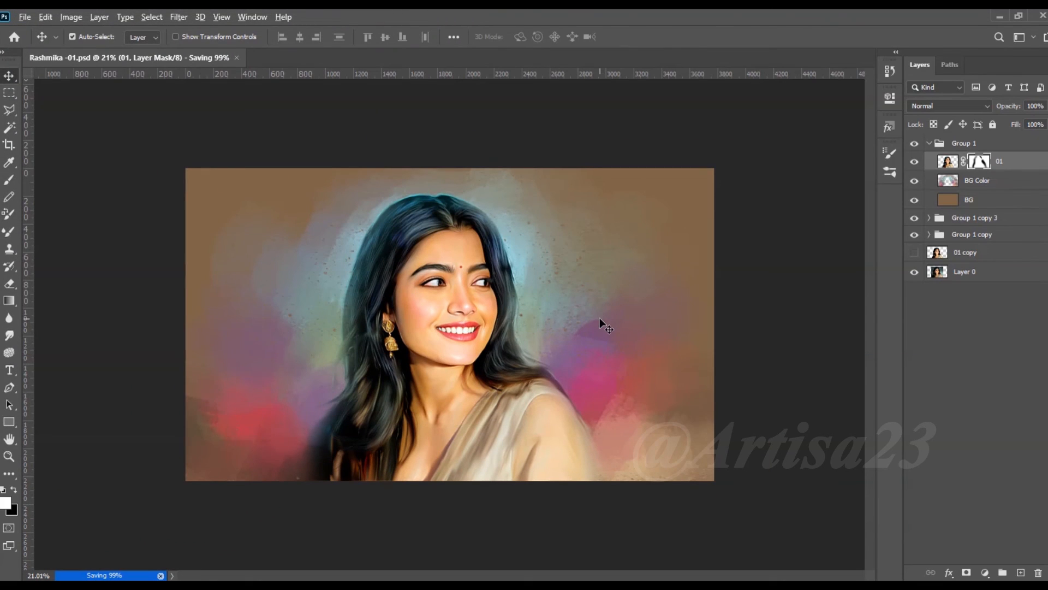
scroll(603, 321, up, 1)
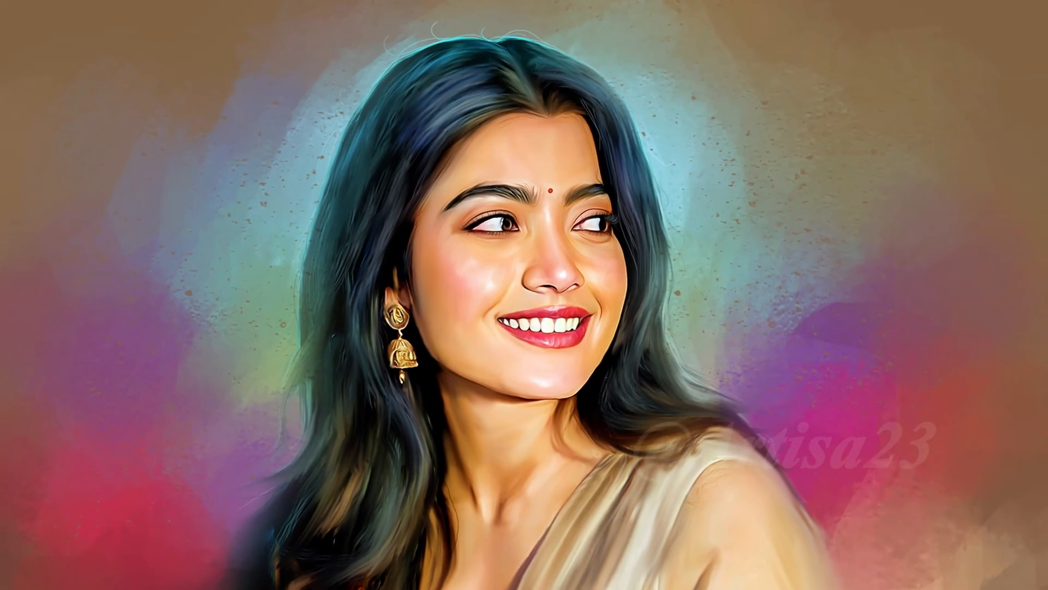